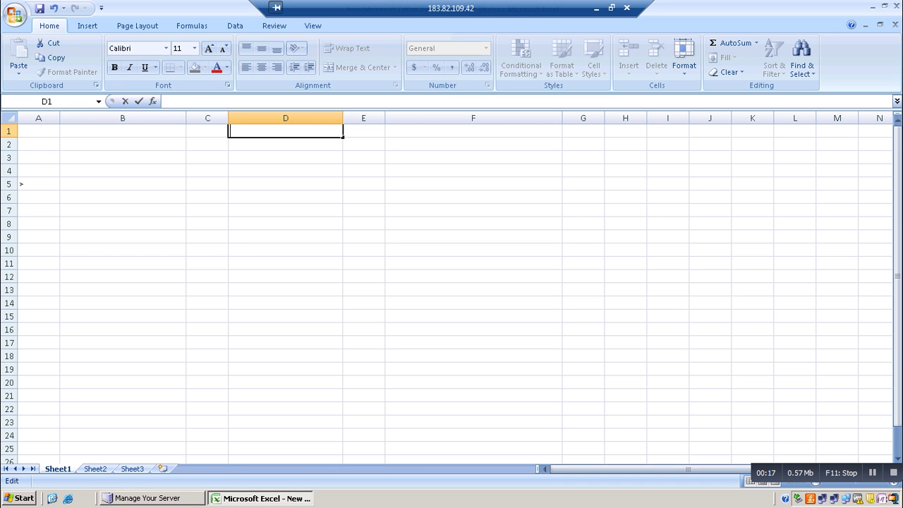
Title the sheet FLEX FIELDS in D1, add the DFF heading in B4, and move to F4
text(FLEX FEI)
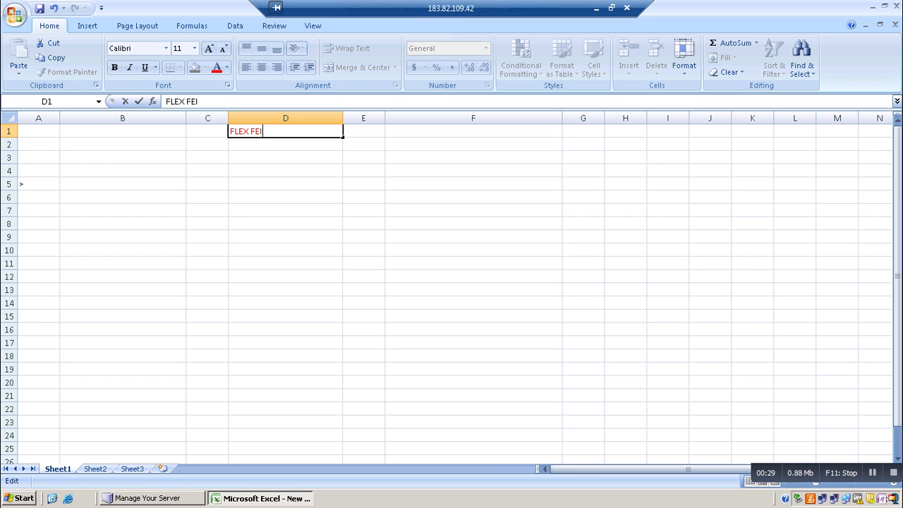
key(BackSpace)
key(BackSpace)
text(IELDS)
click(122, 171)
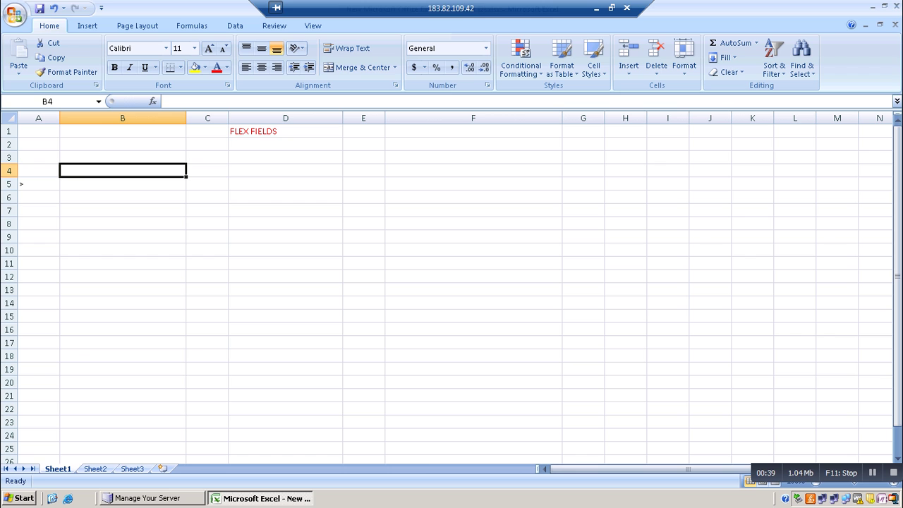
text(DFF)
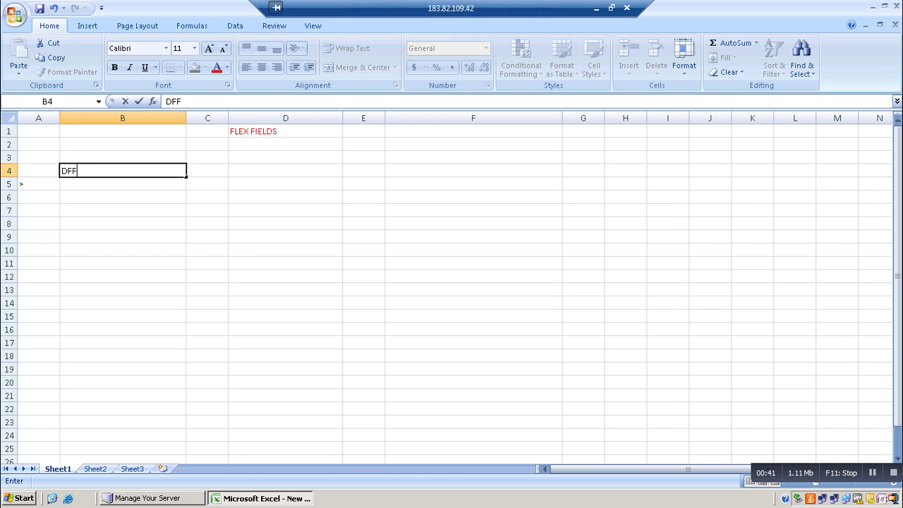
click(474, 171)
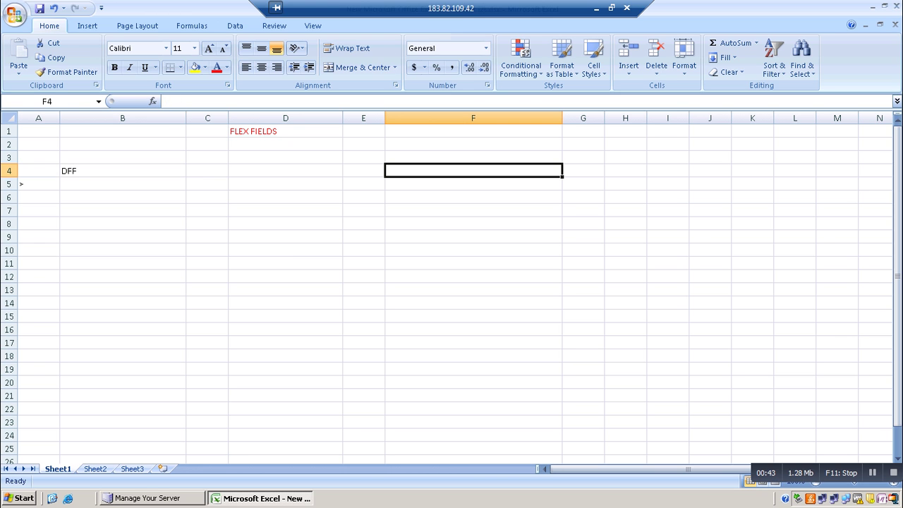
Enter KFF in F4 and recolour its text light blue
text(KFF)
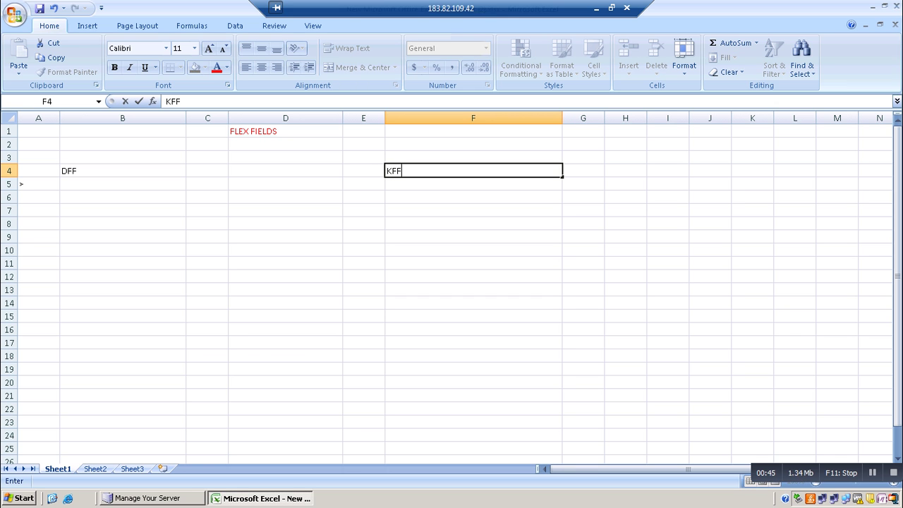
click(226, 67)
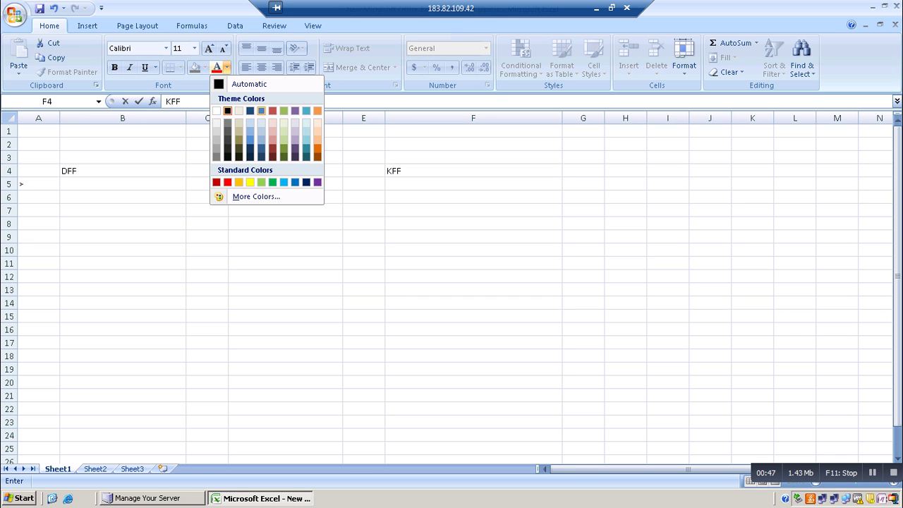
key(Escape)
key(F2)
key(shift+Home)
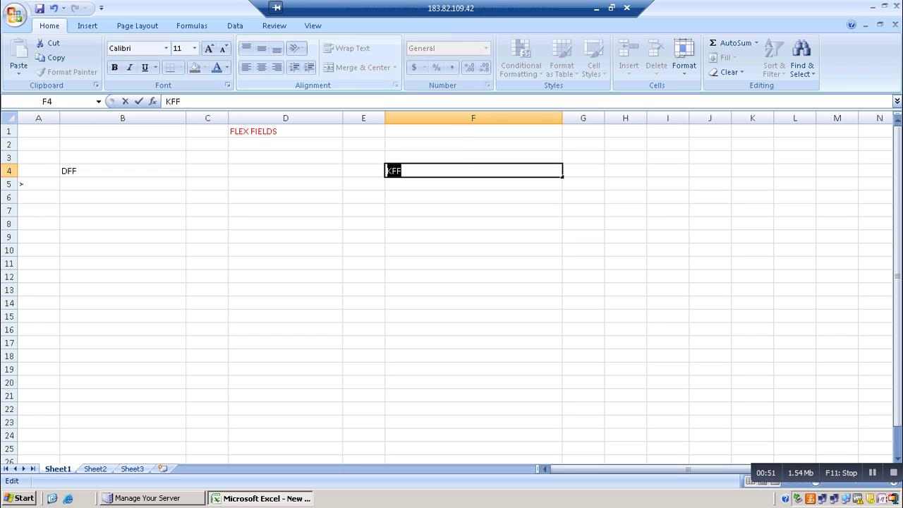
click(217, 67)
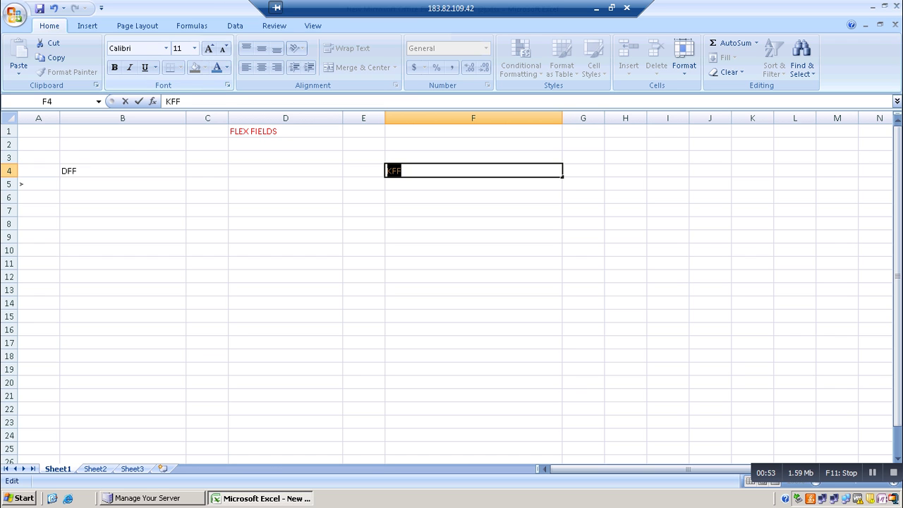
Give the DFF (B4) and KFF (F4) heading cells a yellow fill
click(123, 171)
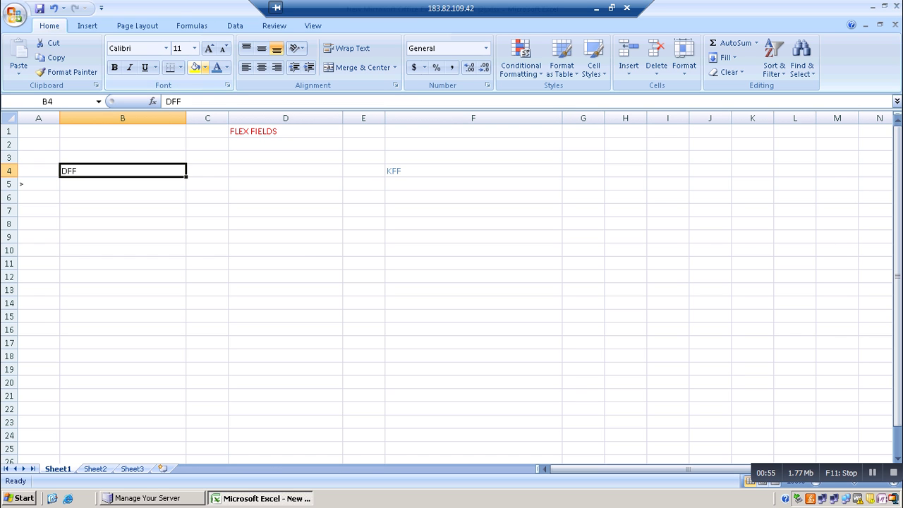
click(195, 67)
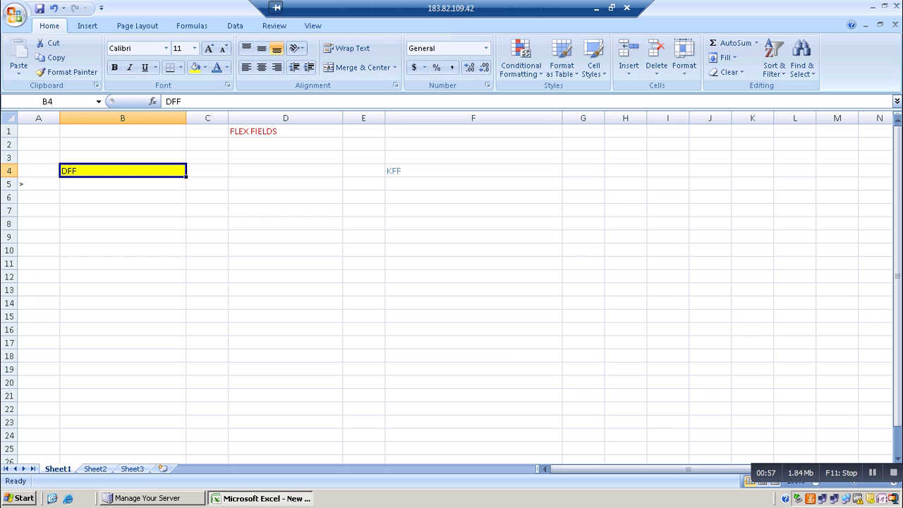
click(473, 171)
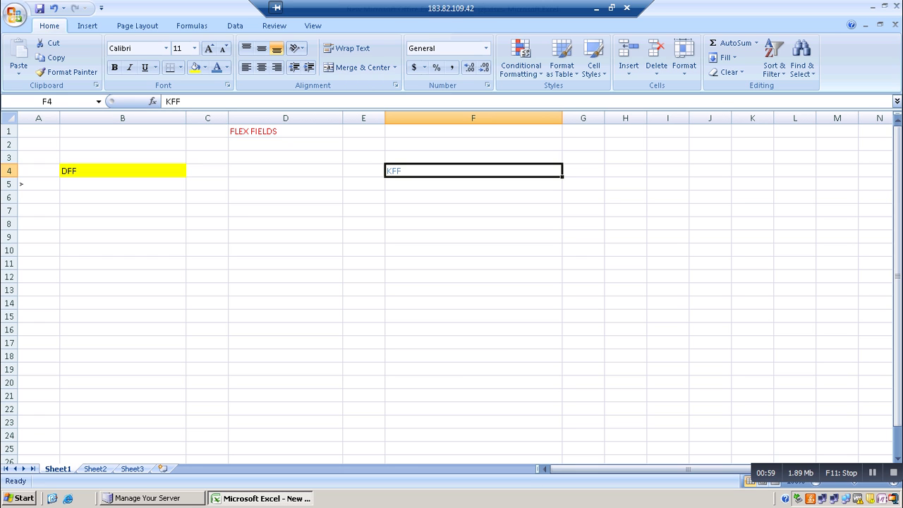
click(196, 67)
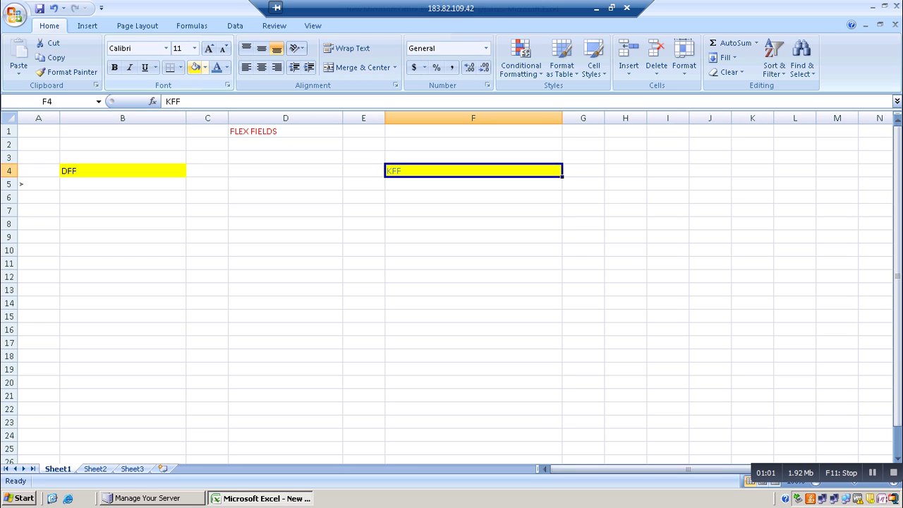
click(122, 197)
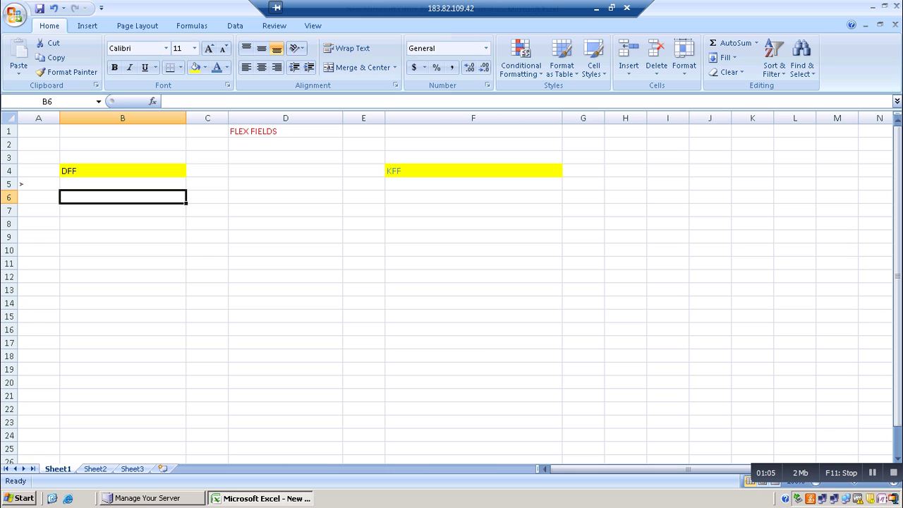
Type EXTRA INFO in B6 and IMP INFO(SECURITY) in F6 as the heading descriptions
text(EXTR)
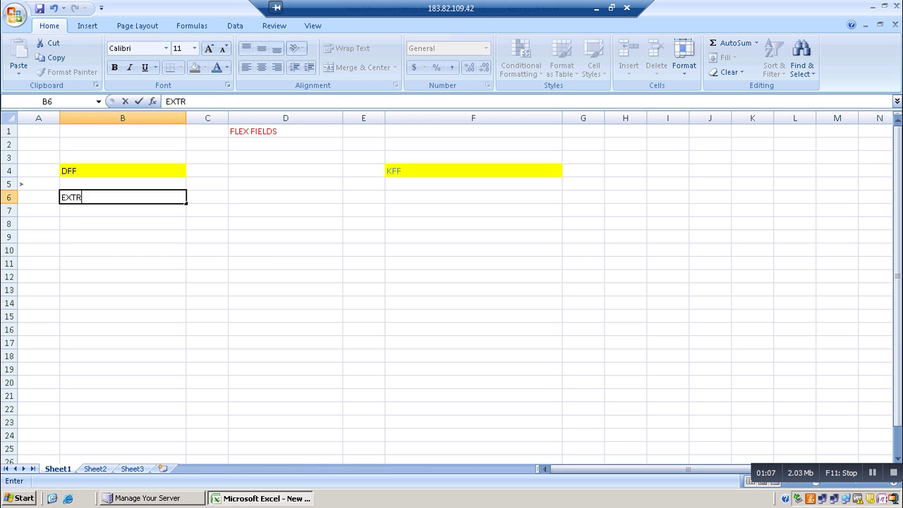
text(A INFO)
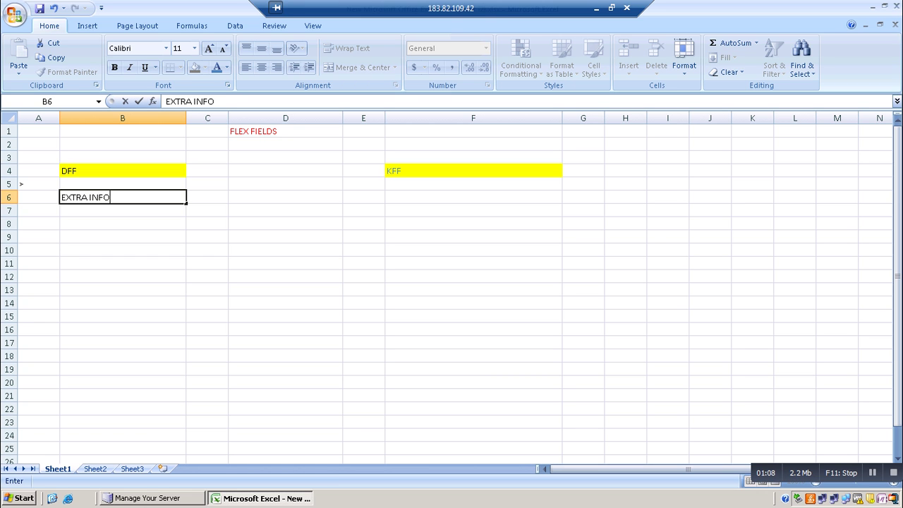
click(472, 197)
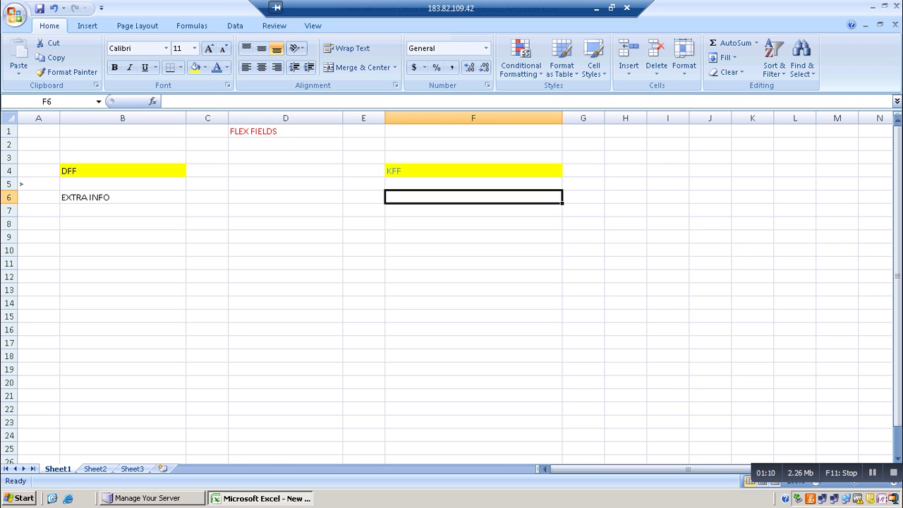
text(IMPO)
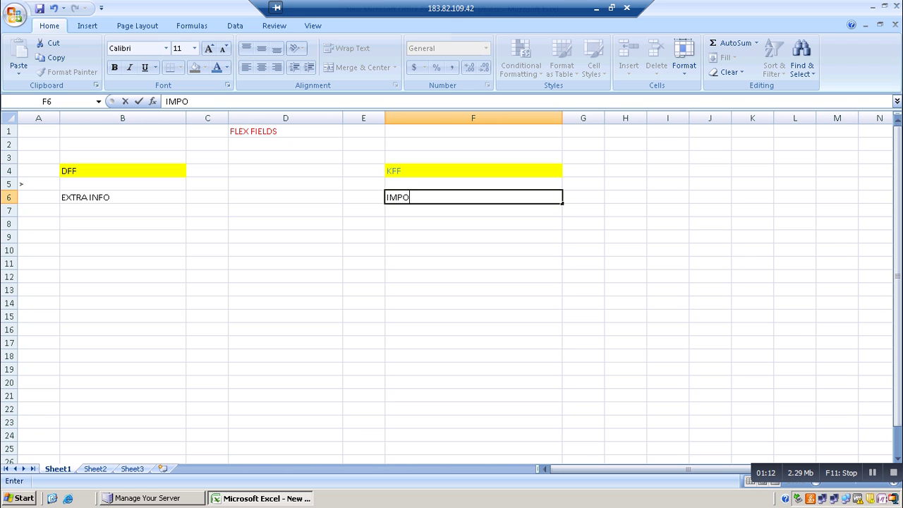
key(BackSpace)
text(INFO(SE)
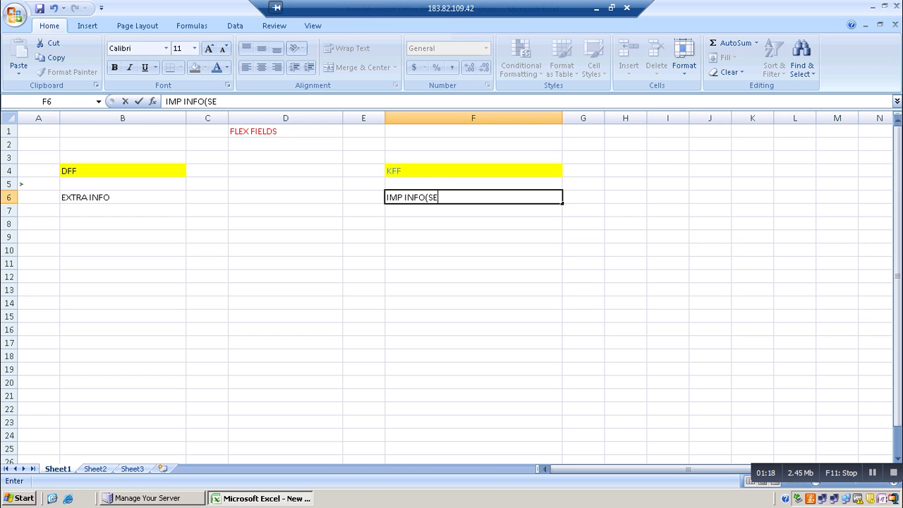
text(CURITY))
click(122, 210)
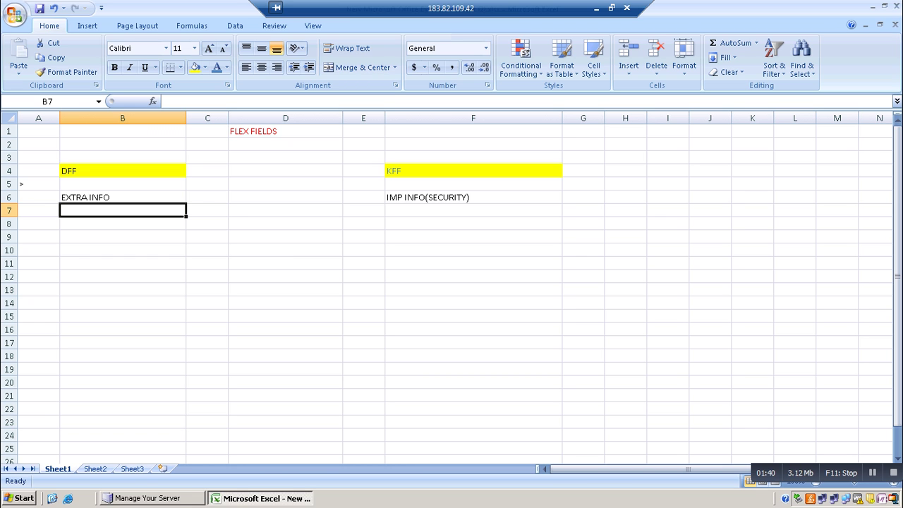
Add MAX DFF in B7, 33 ORACLE KFF in F7, and STORE IN ATTRIBUTE COL in B8
text(MAX)
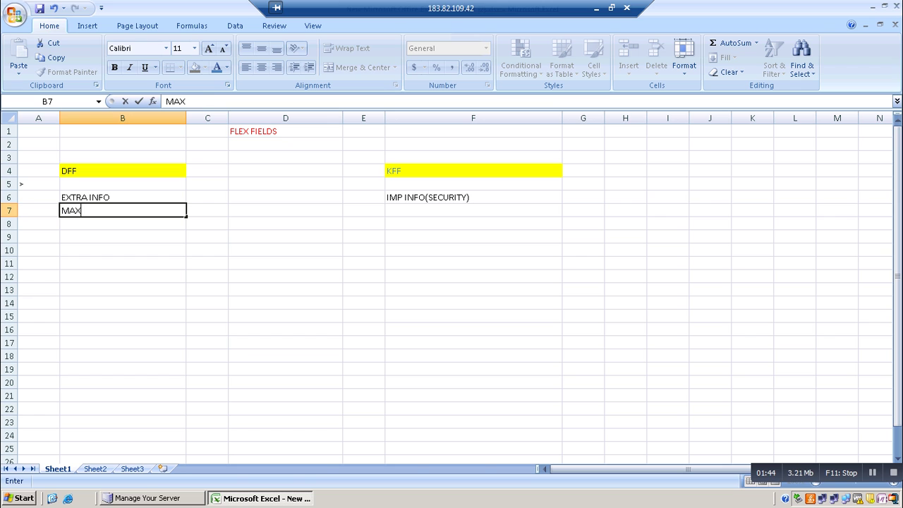
text( DFDF)
key(BackSpace)
key(BackSpace)
text(F)
click(473, 210)
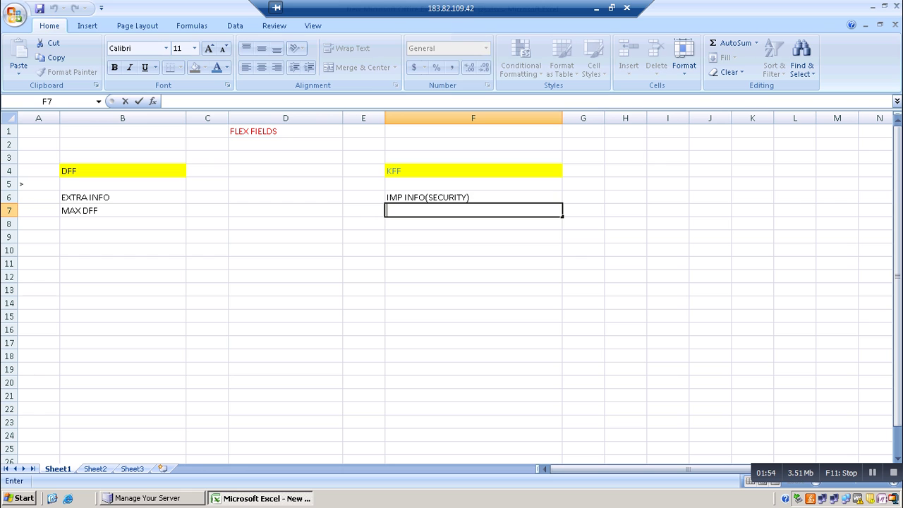
text(33 ORACLE)
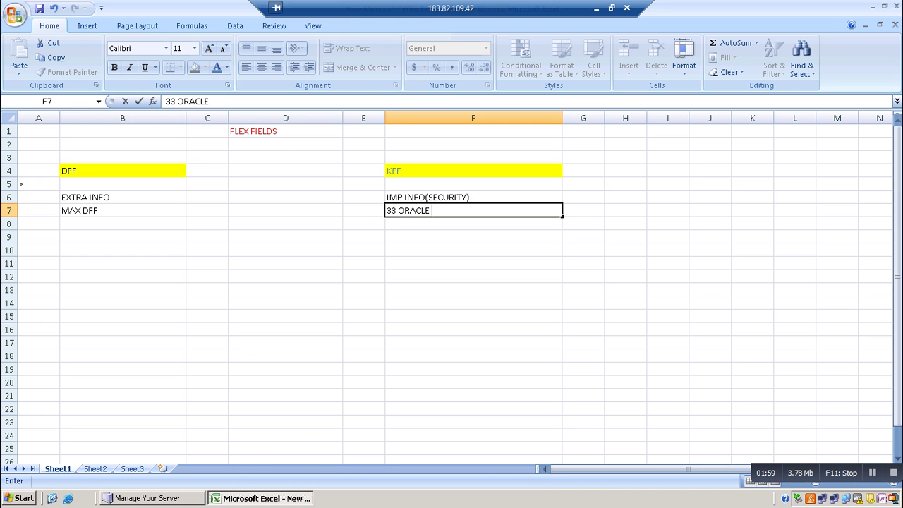
text( KFF)
click(123, 223)
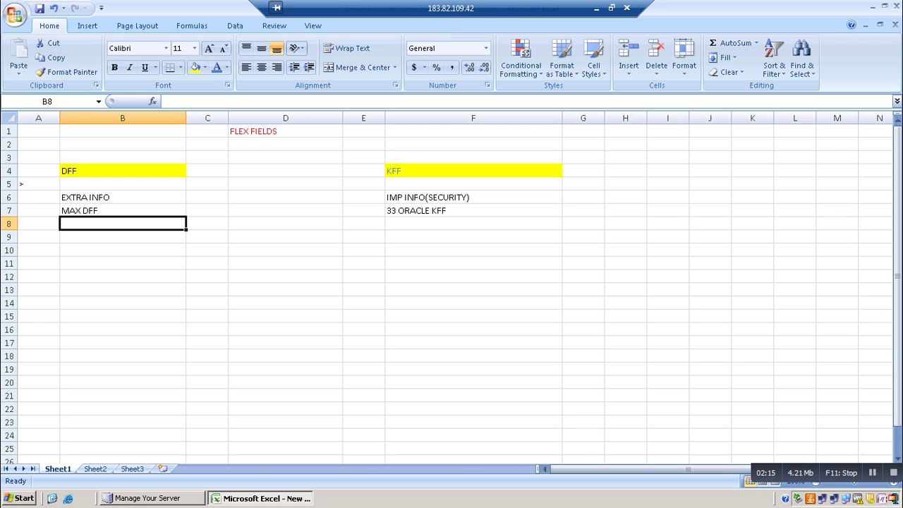
text(S)
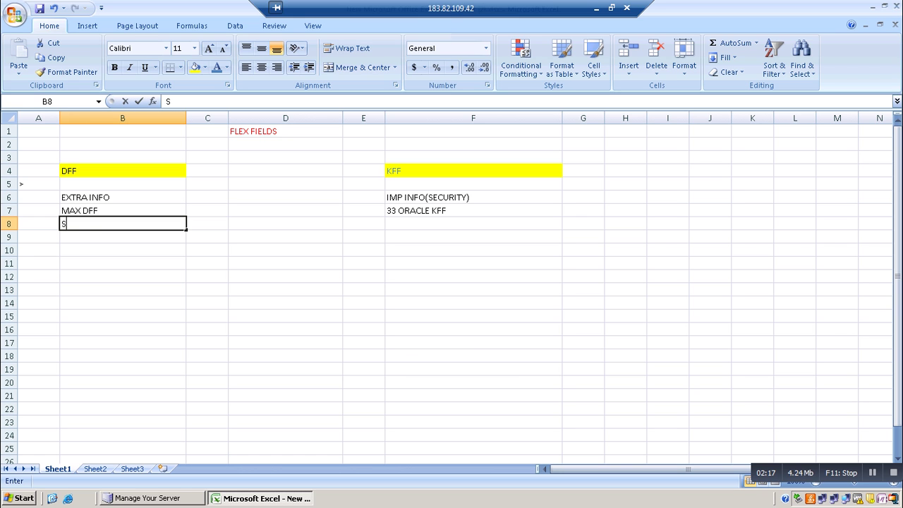
text(TORE IN ATTR)
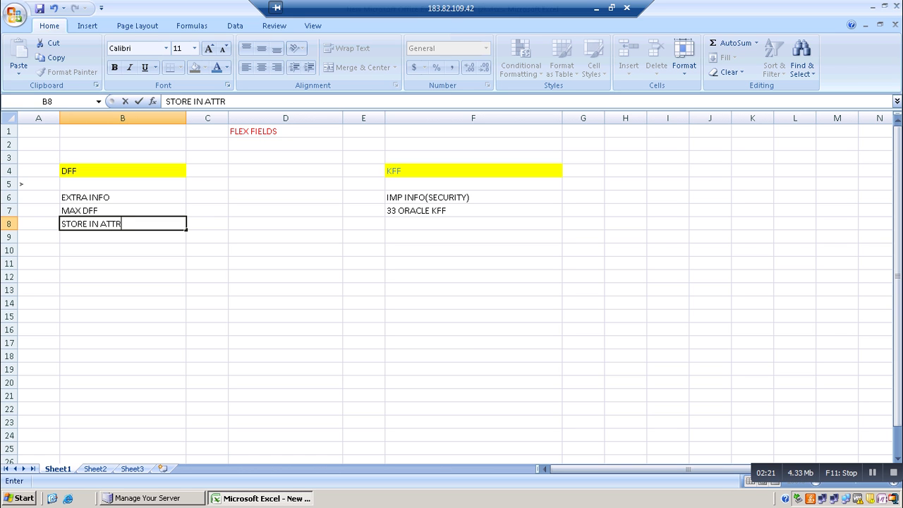
text(IBUTE COL)
Enter STORE IN SEGMENT COL in F8, then minimize Excel to show the desktop
click(473, 223)
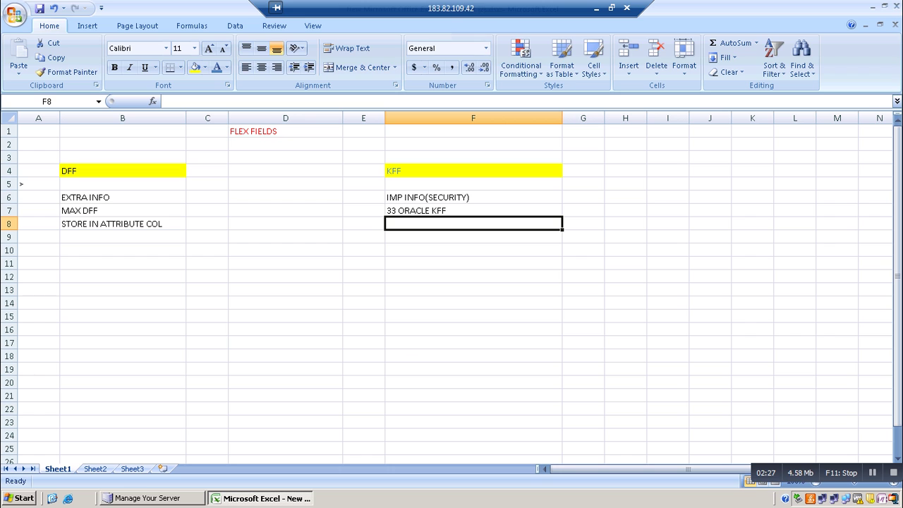
text(S)
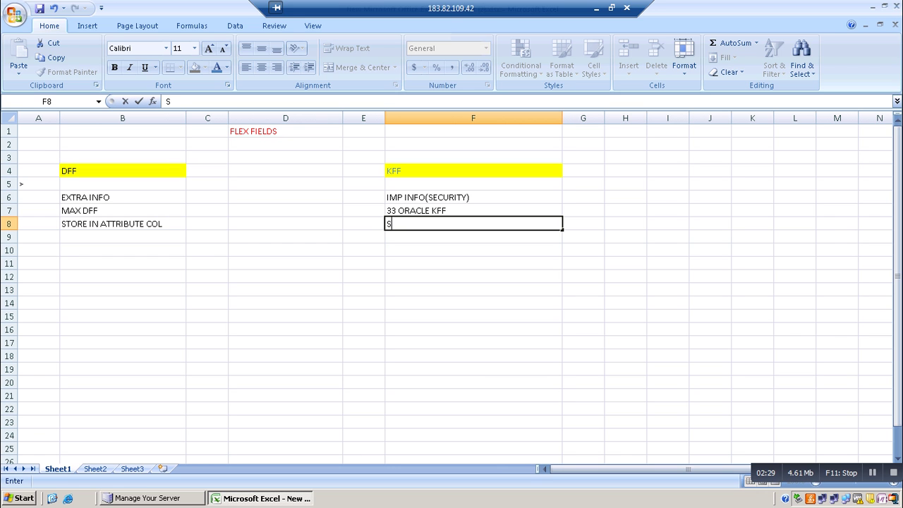
text(TORE IN SEG)
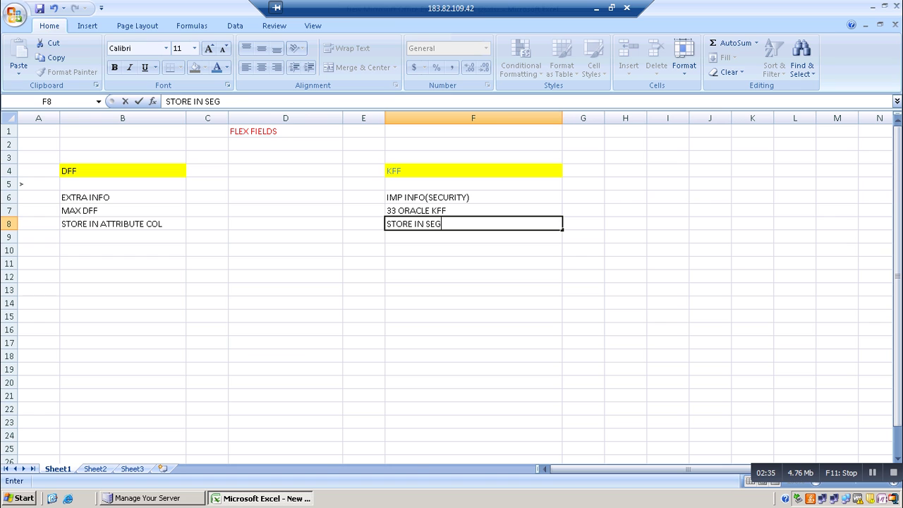
text(MENT COL)
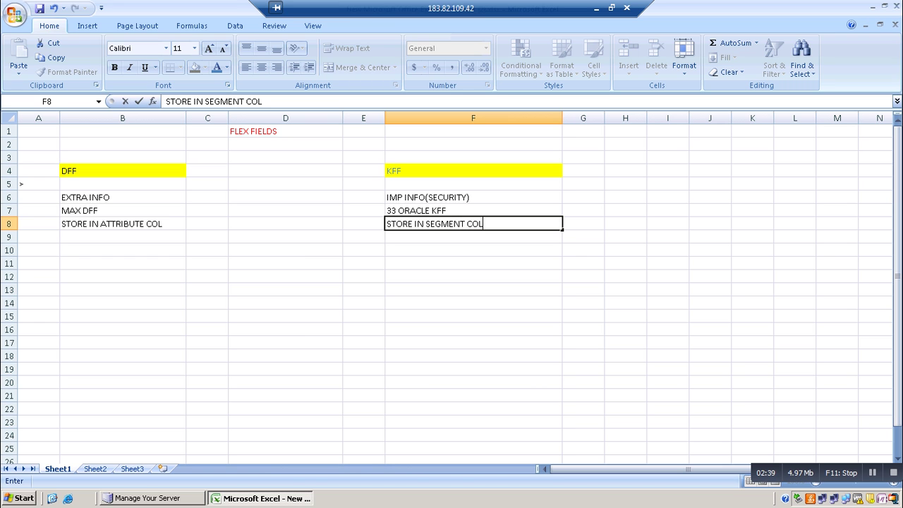
click(122, 236)
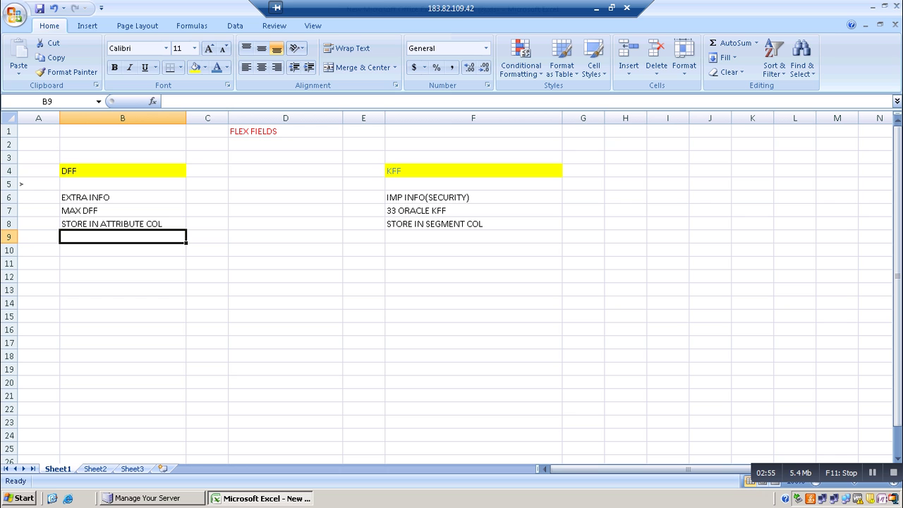
click(867, 5)
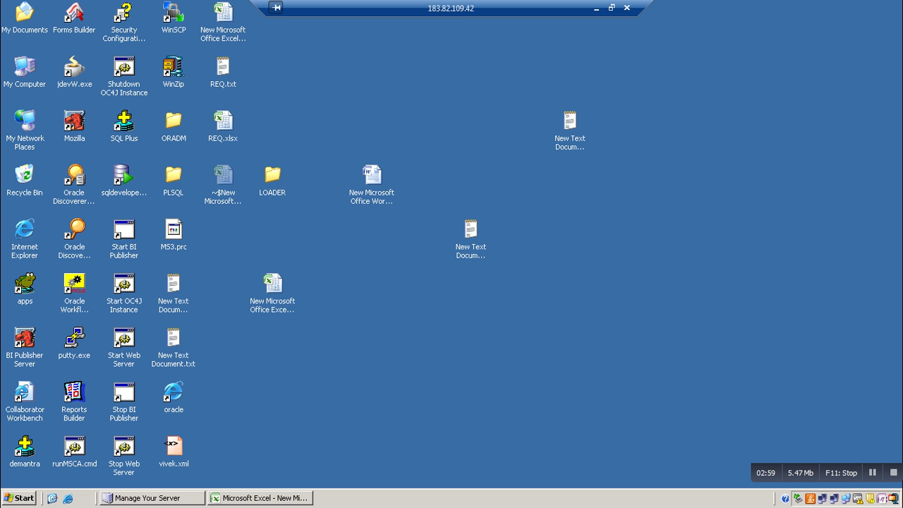
Launch the E-Business Suite login and sign in as OPERATIONS, re-entering the password after the failure
double_click(174, 392)
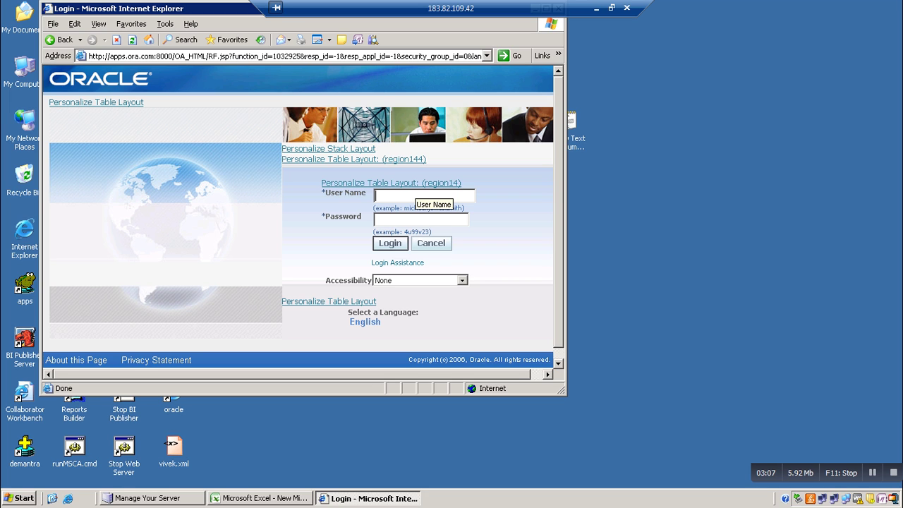
text(OPERATIONS)
key(Tab)
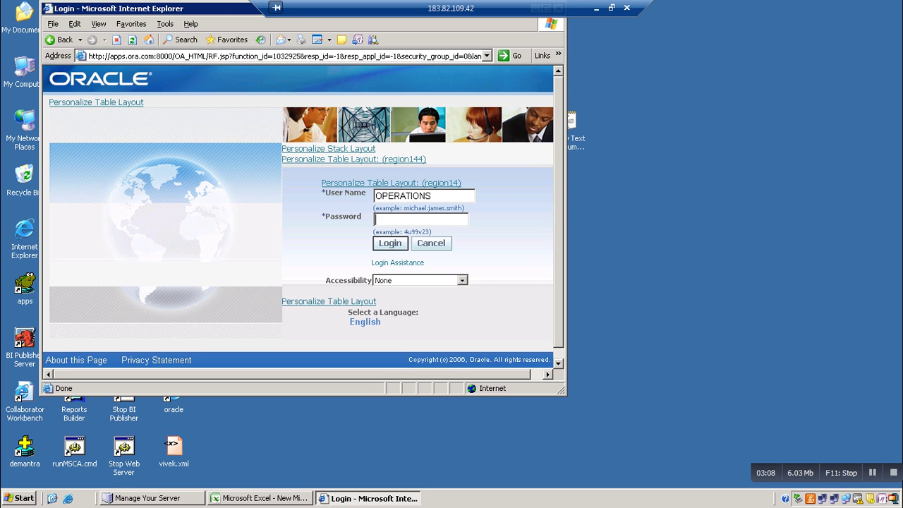
text(welcome)
key(Tab)
key(Return)
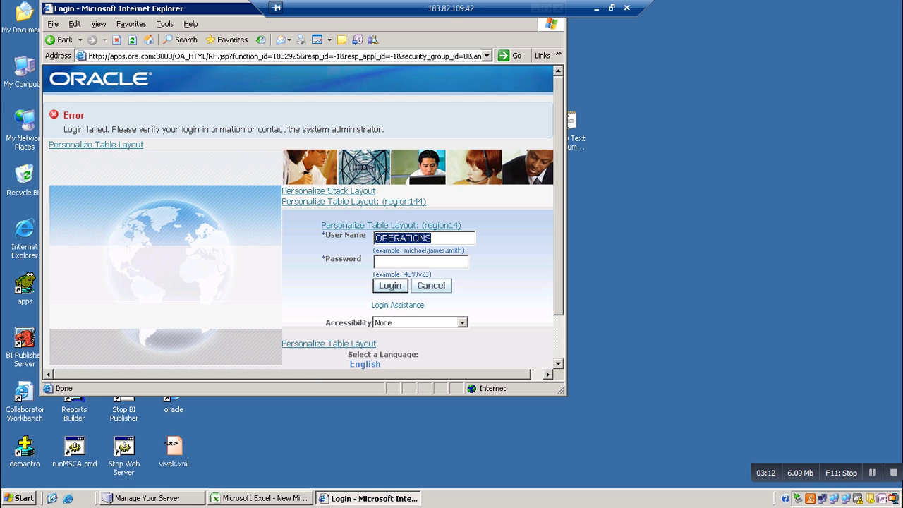
key(Tab)
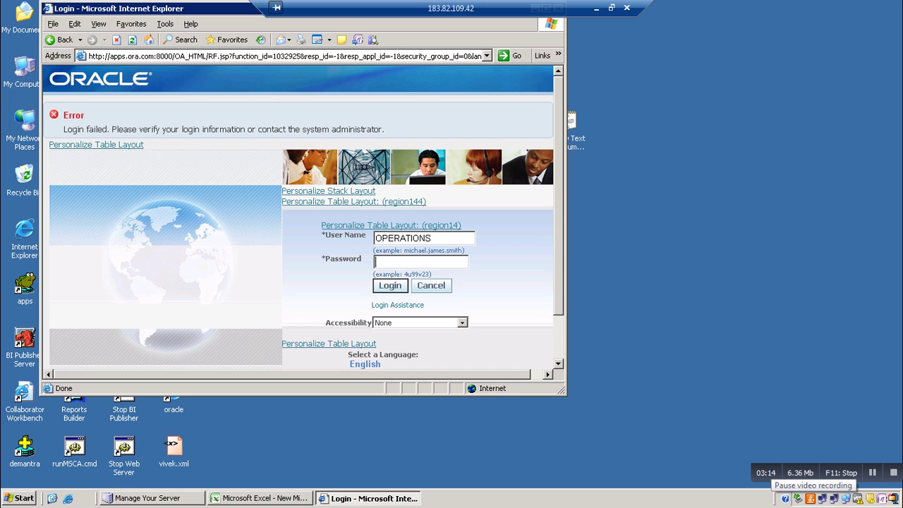
text(welcome)
key(Return)
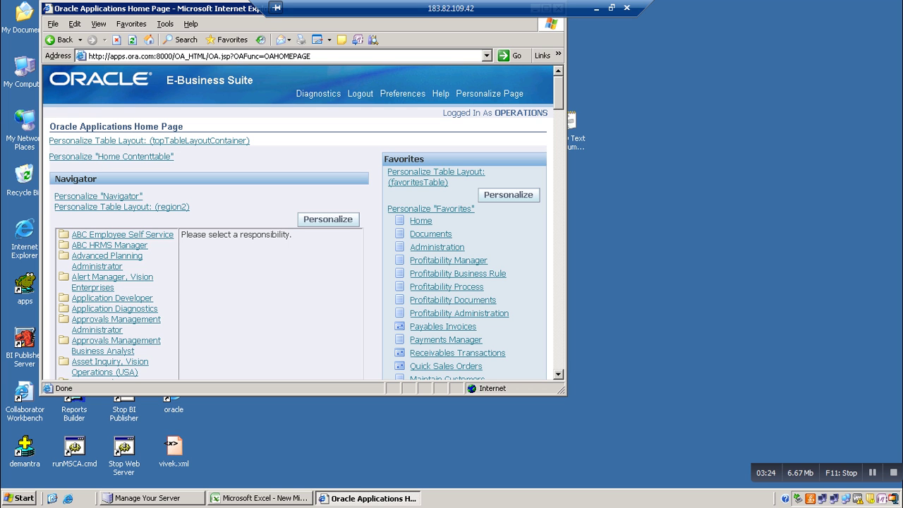
Maximize the browser, choose Inventory, Vision Operations (USA), and launch Items > Master Items
drag(141, 8, 171, 64)
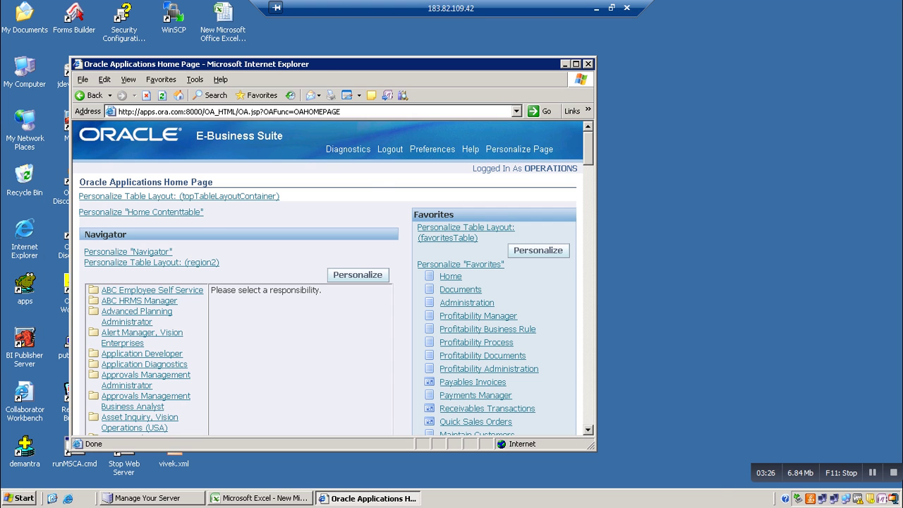
double_click(171, 63)
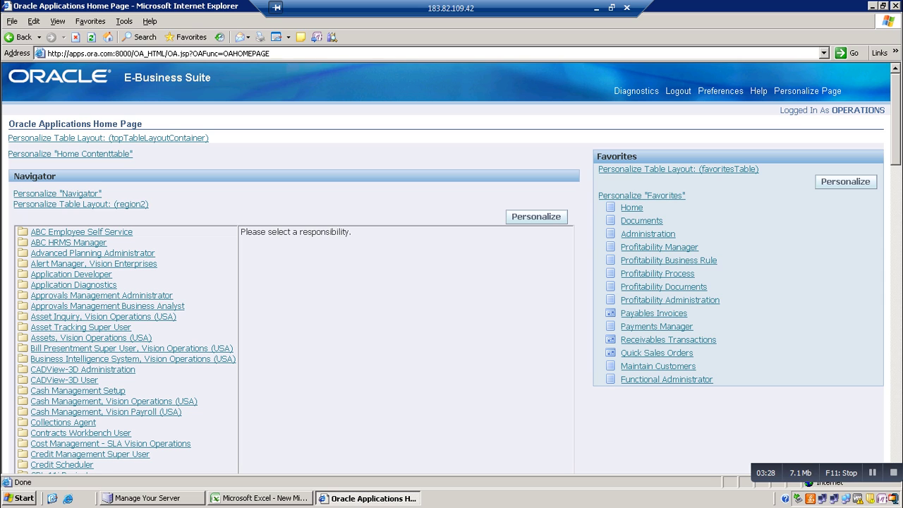
scroll(452, 268, down, 10)
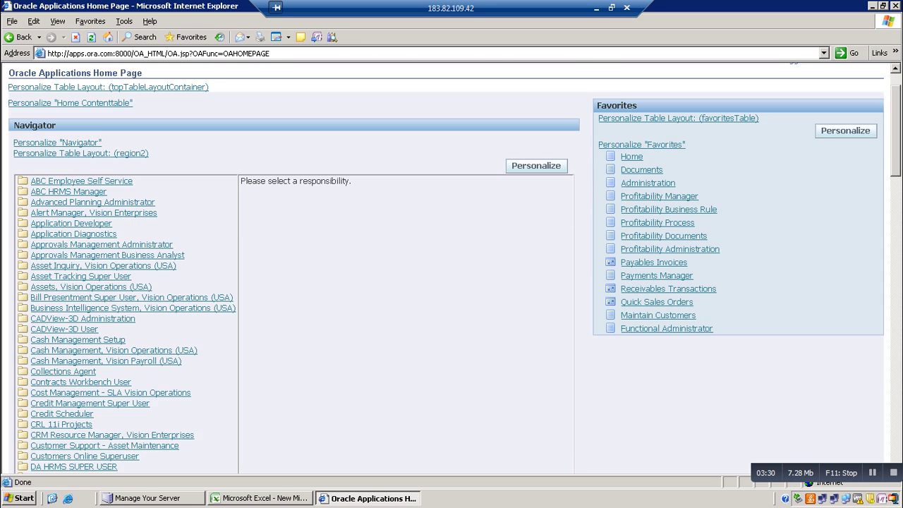
scroll(452, 268, down, 15)
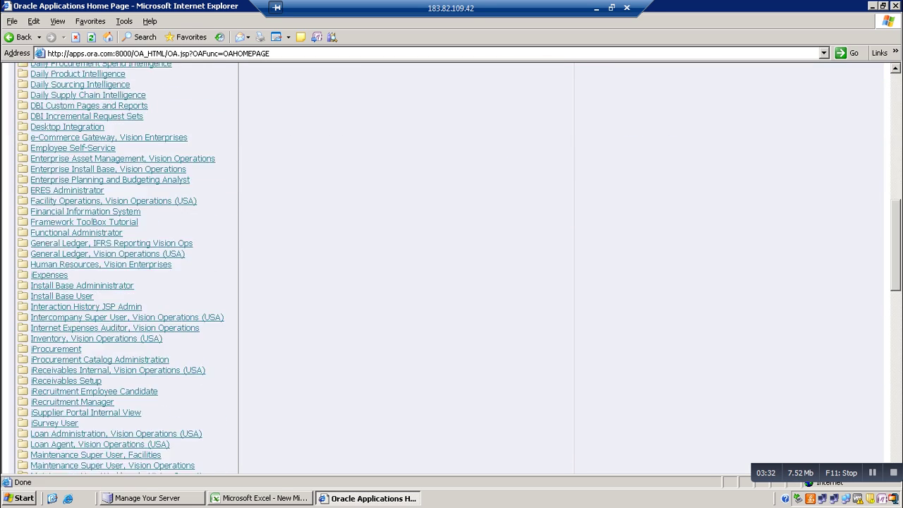
scroll(452, 269, down, 9)
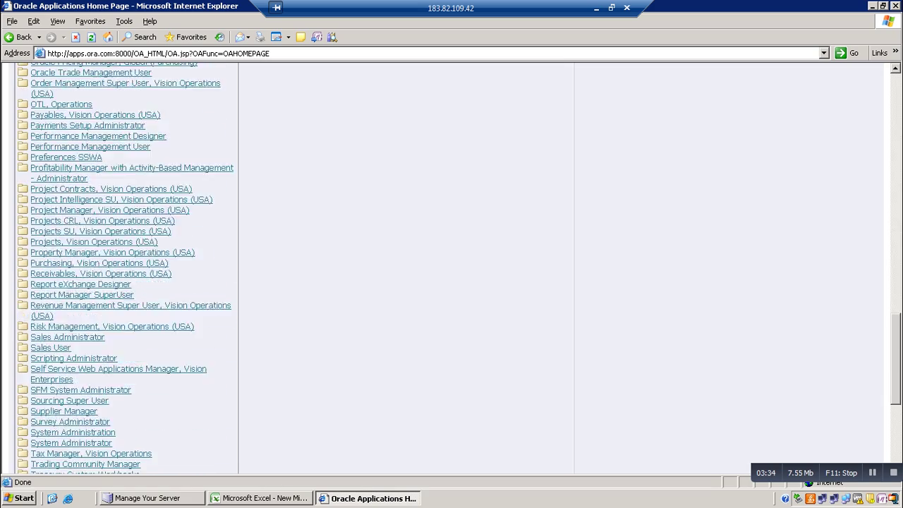
scroll(452, 269, up, 13)
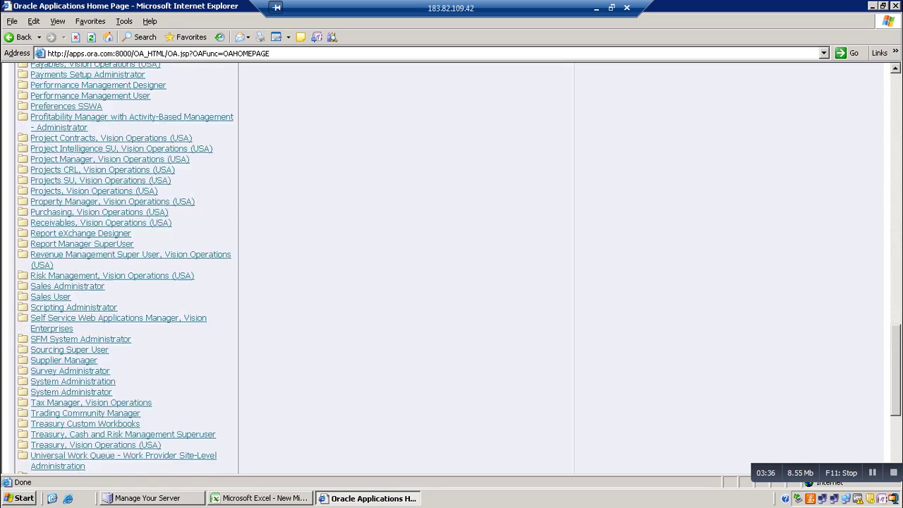
scroll(96, 185, up, 1)
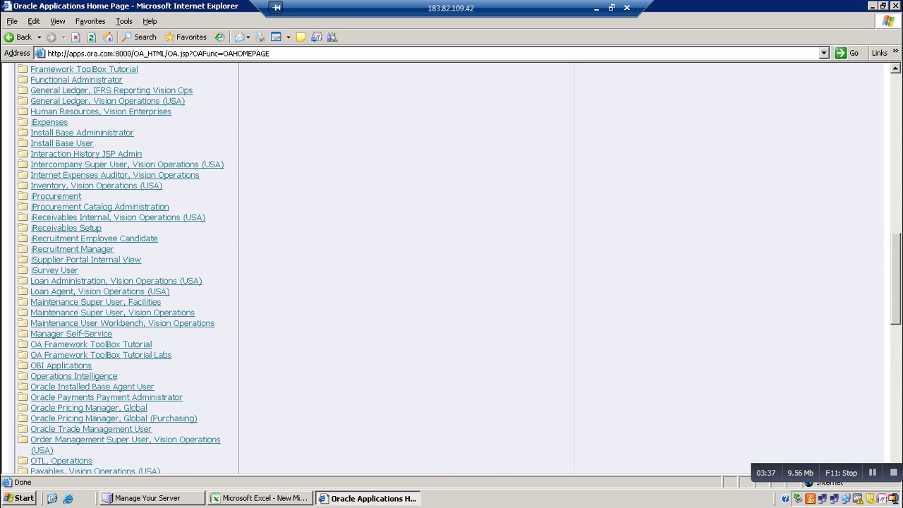
click(95, 185)
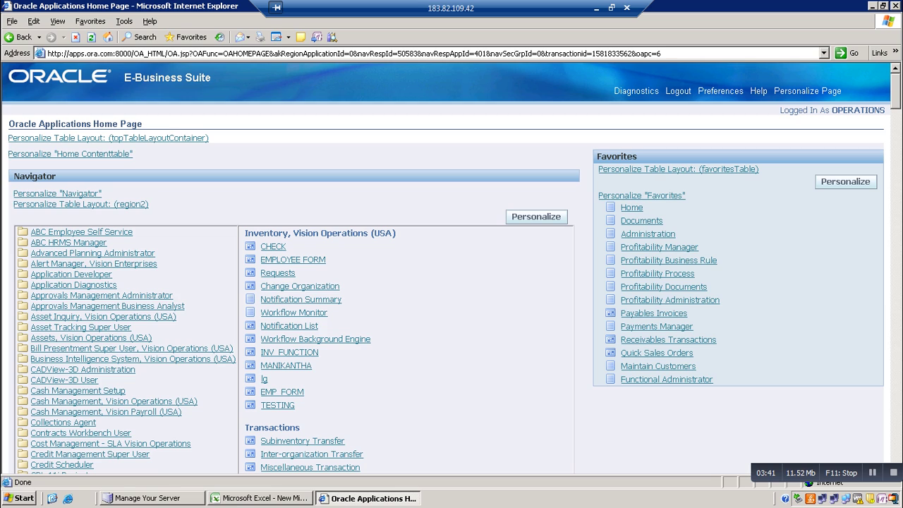
scroll(451, 268, down, 10)
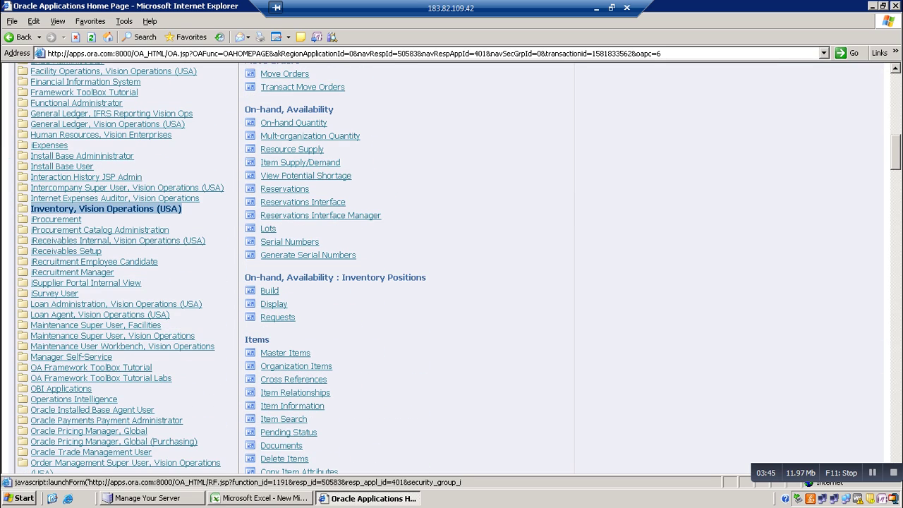
click(285, 353)
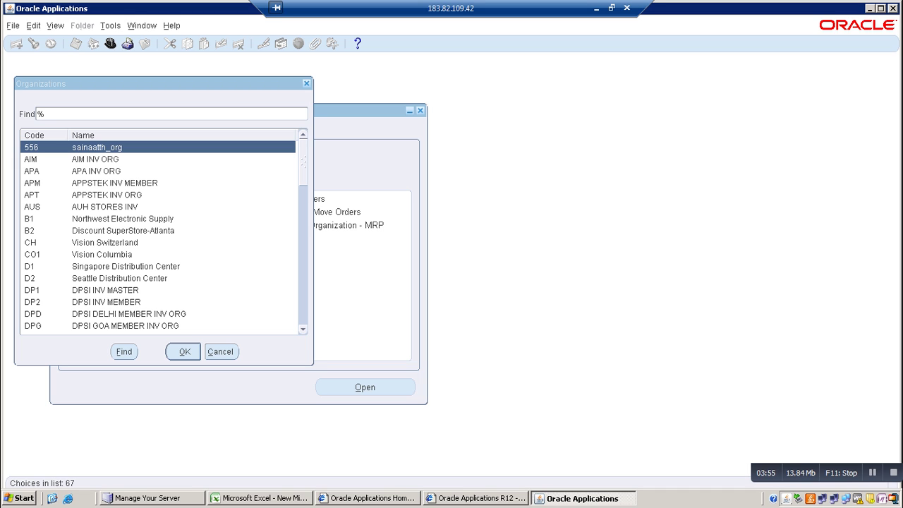
Choose organization V1 for the Master Item form, then view and cancel the Items flexfield window
text(V1)
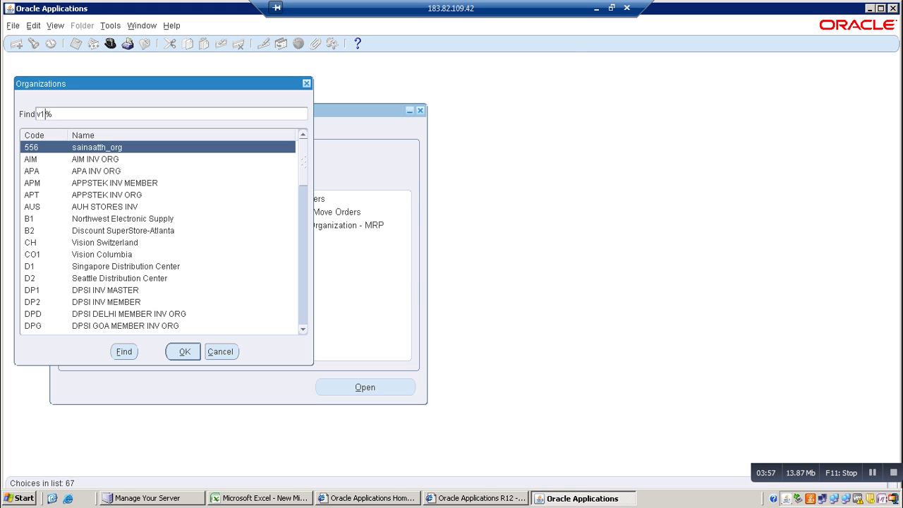
key(Return)
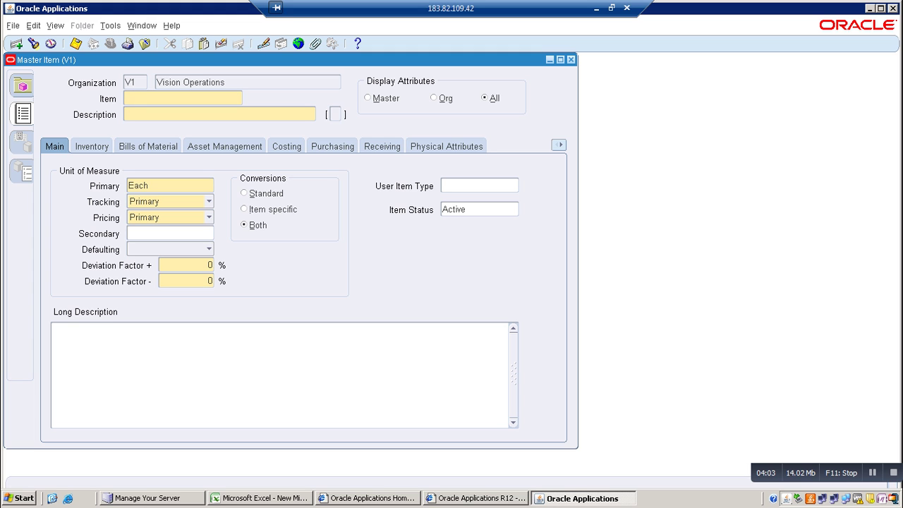
click(335, 114)
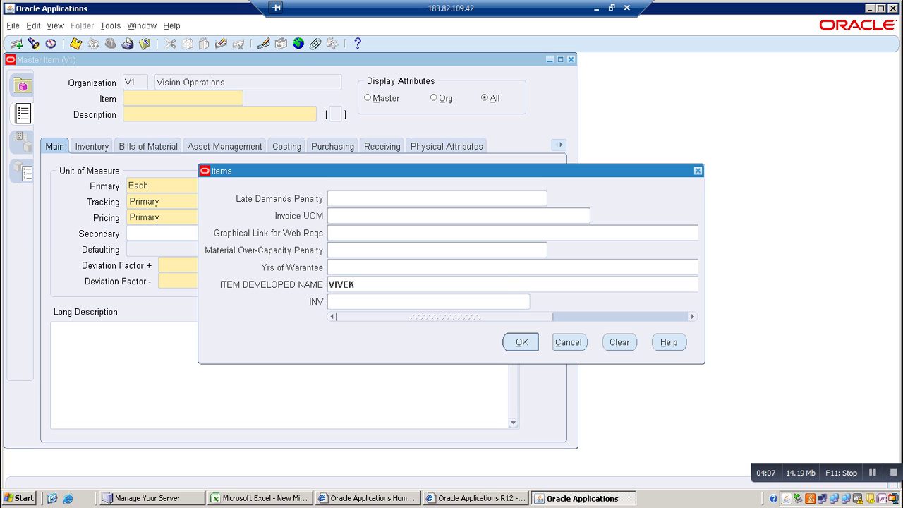
click(568, 343)
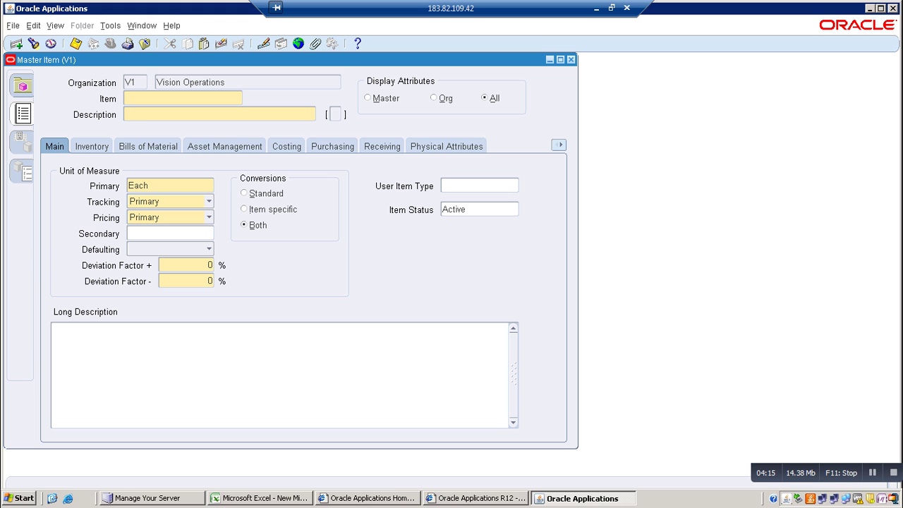
Start Help > Diagnostics > Examine, entering the diagnostics password
key(alt+h)
key(d)
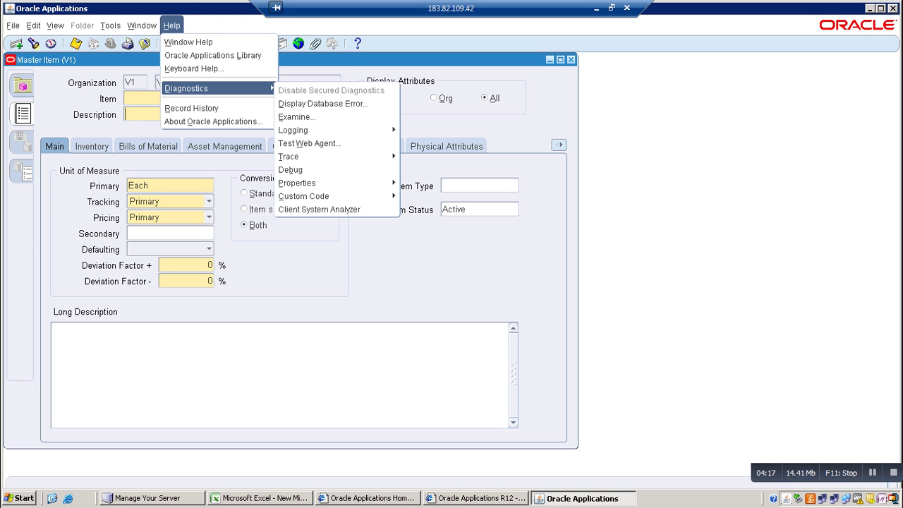
key(Right)
key(Down)
key(Down)
key(Return)
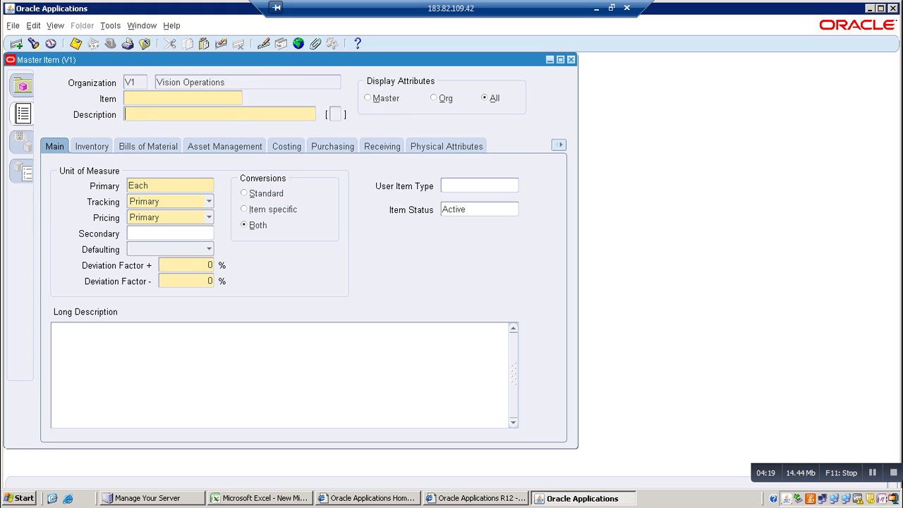
text(apps)
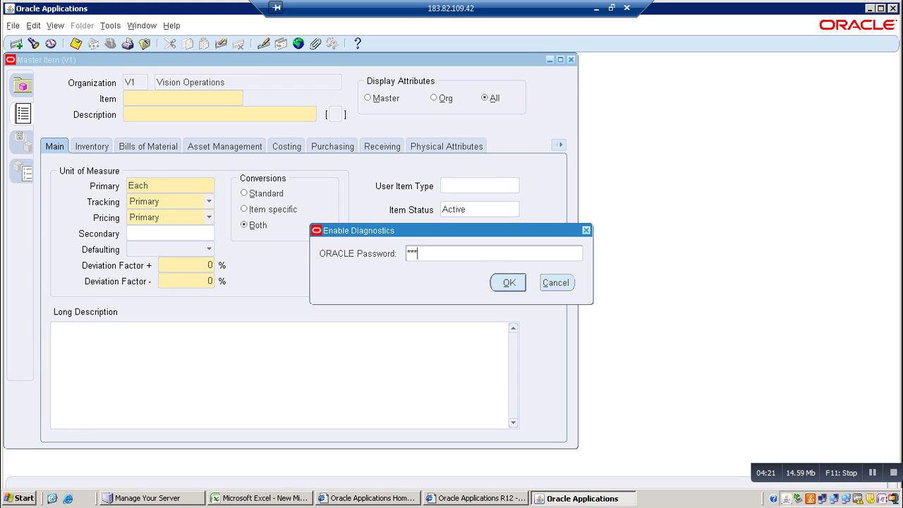
key(Return)
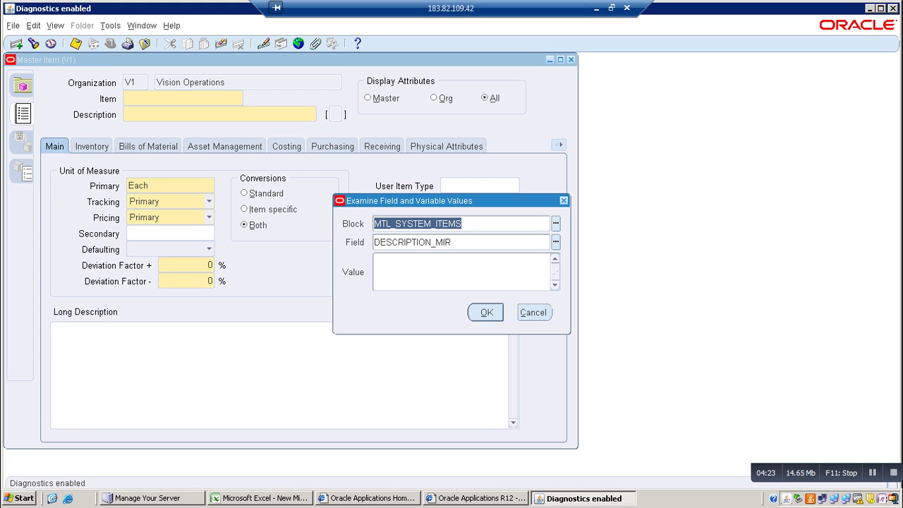
Examine block $DESCRIPTIVE_FLEXFIELD$, field mtl_system_items.DF, reading its title Items (Inventory), then close
key(ctrl+l)
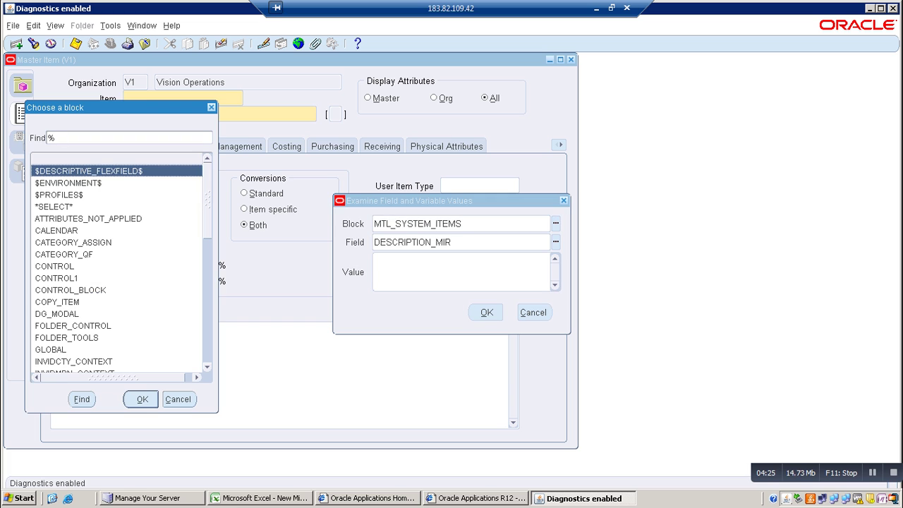
key(Return)
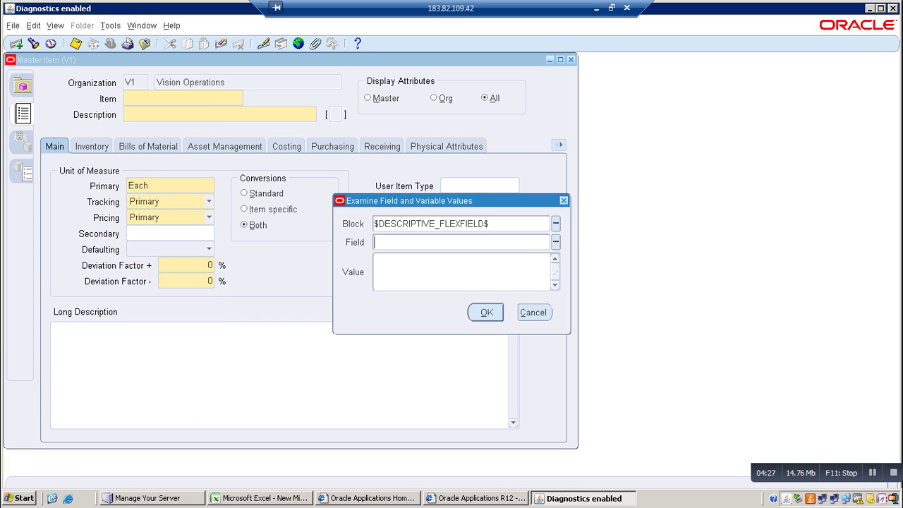
key(ctrl+l)
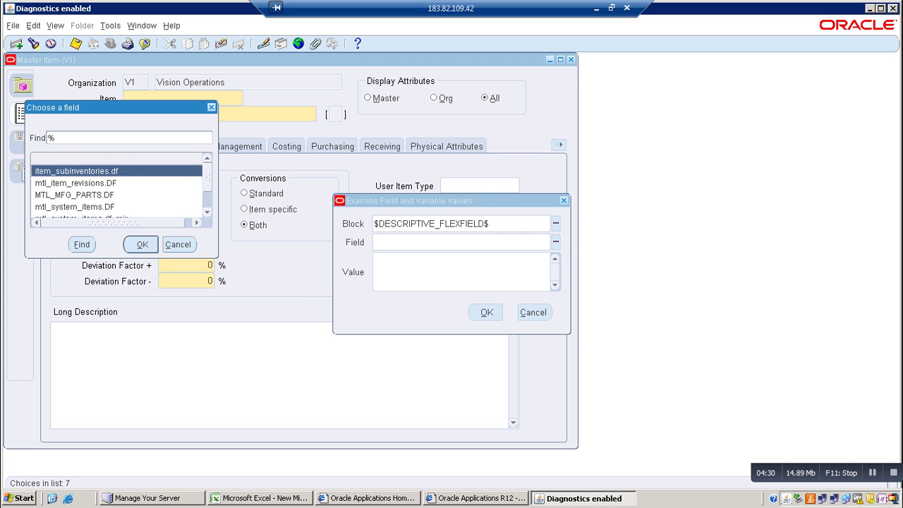
scroll(116, 189, down, 1)
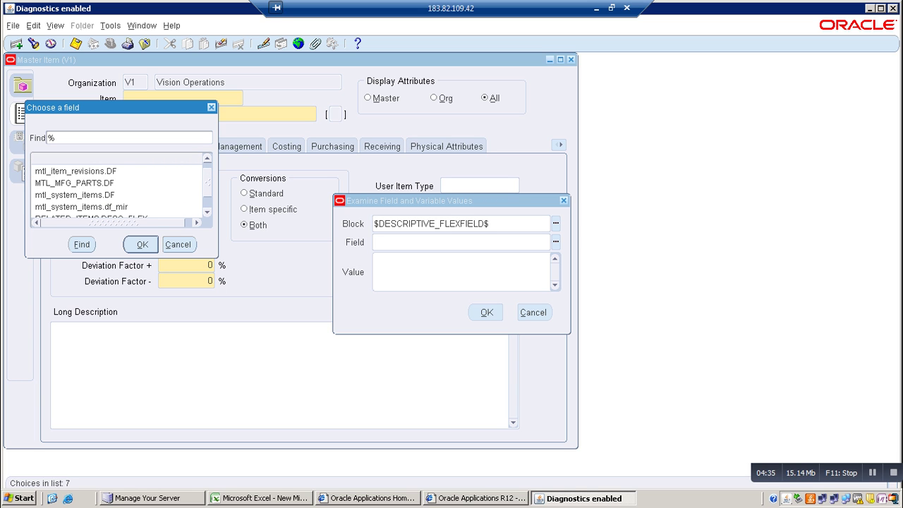
scroll(116, 189, down, 1)
click(75, 182)
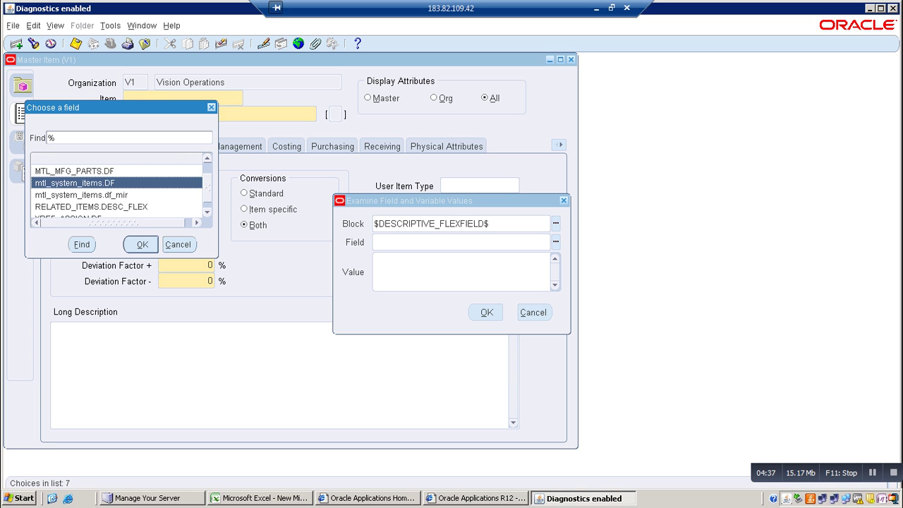
key(Return)
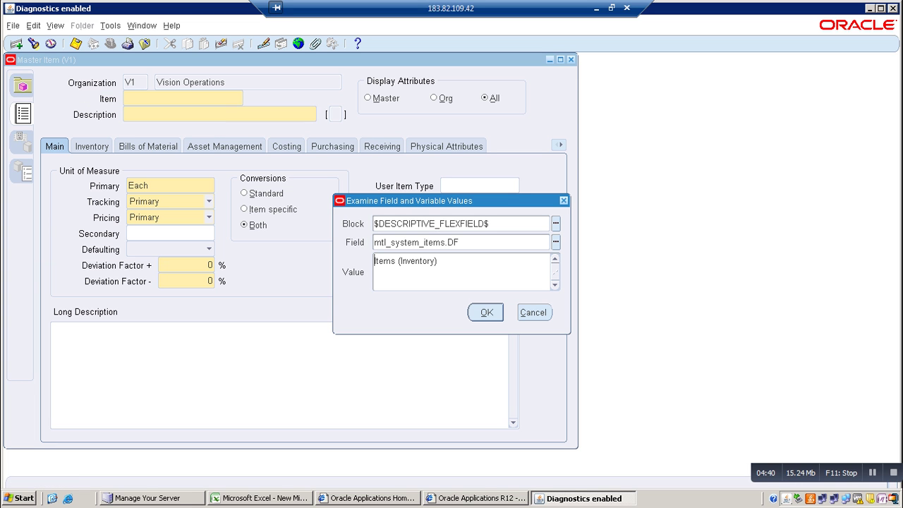
drag(400, 261, 374, 261)
key(Escape)
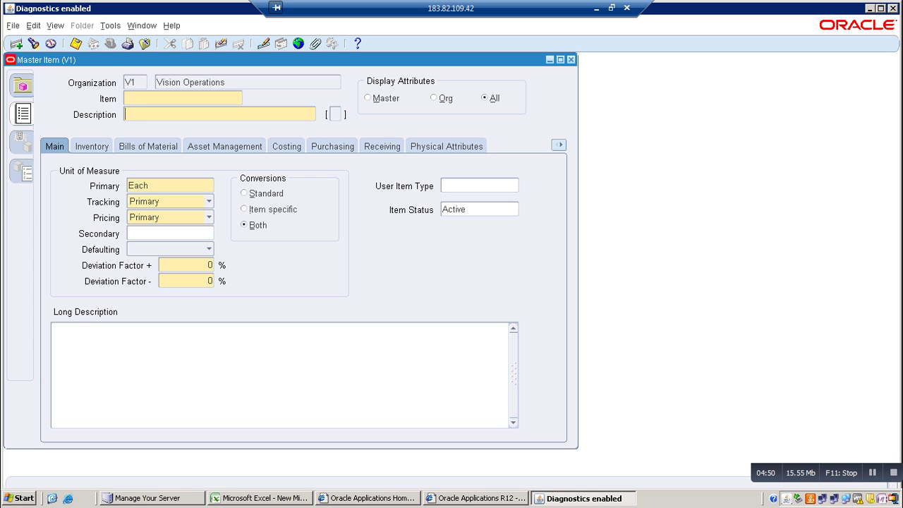
Close the Master Item form
key(alt+f)
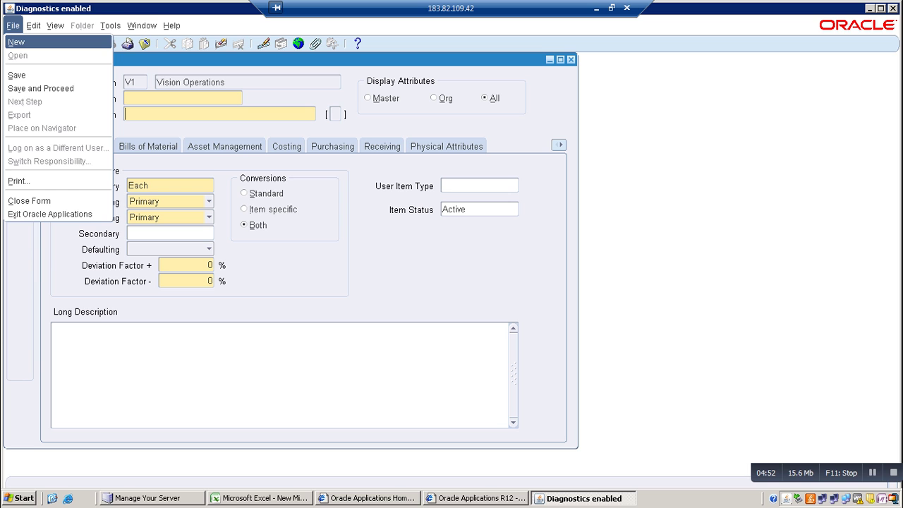
key(alt+w)
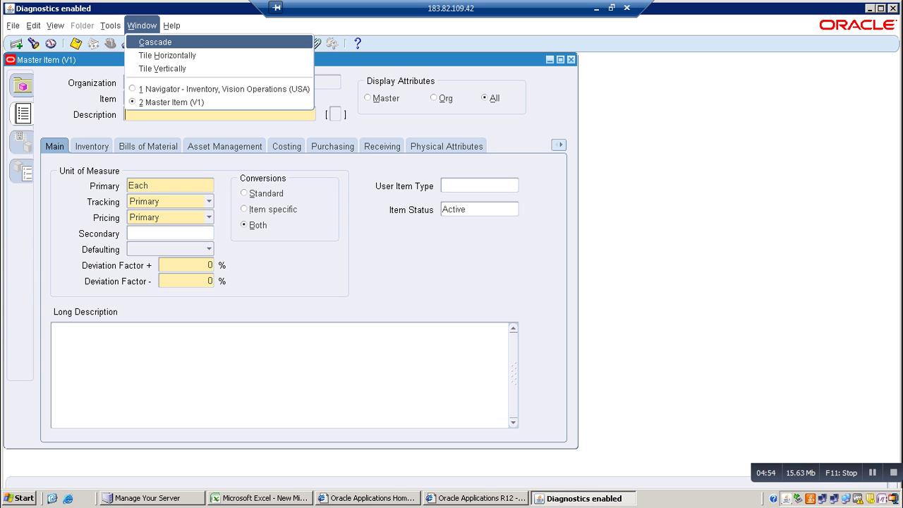
key(Down)
key(Down)
key(Escape)
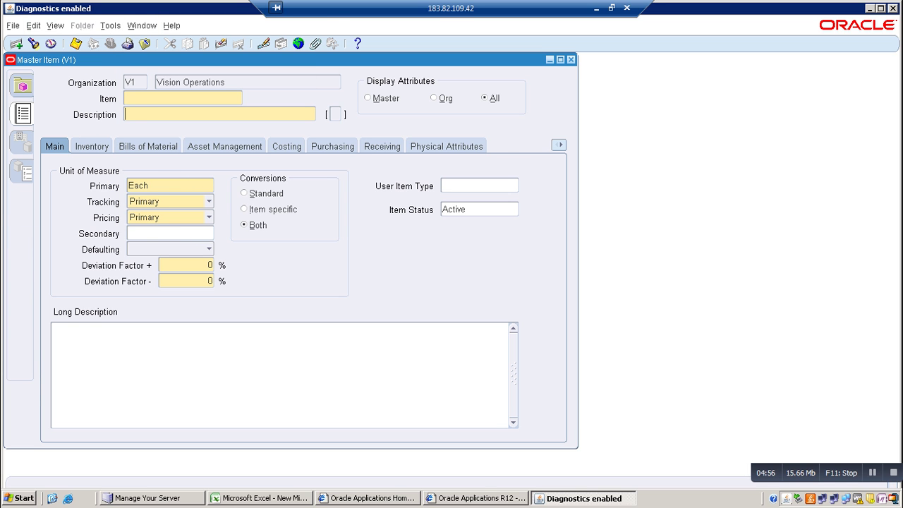
key(alt+f)
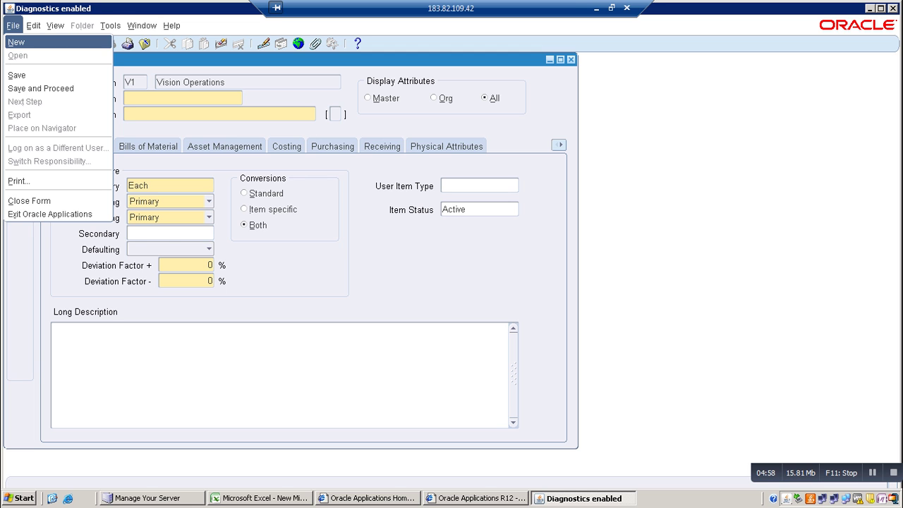
key(c)
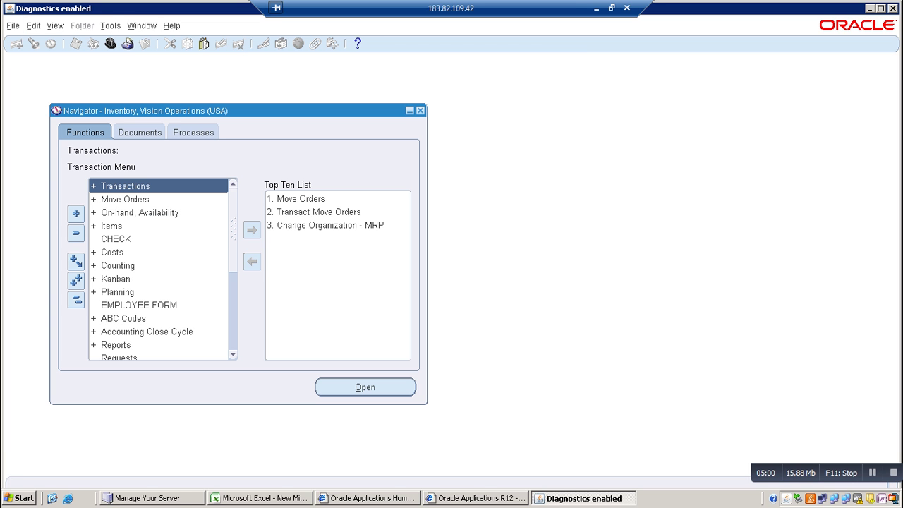
Switch responsibility to Application Developer
key(alt+f)
key(Escape)
key(alt+f)
key(w)
key(Down)
key(Down)
key(Down)
key(Down)
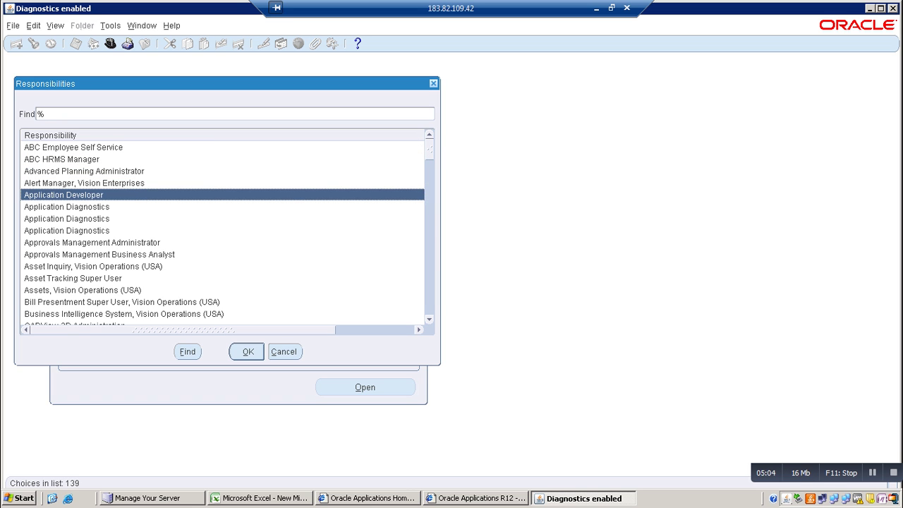
key(Return)
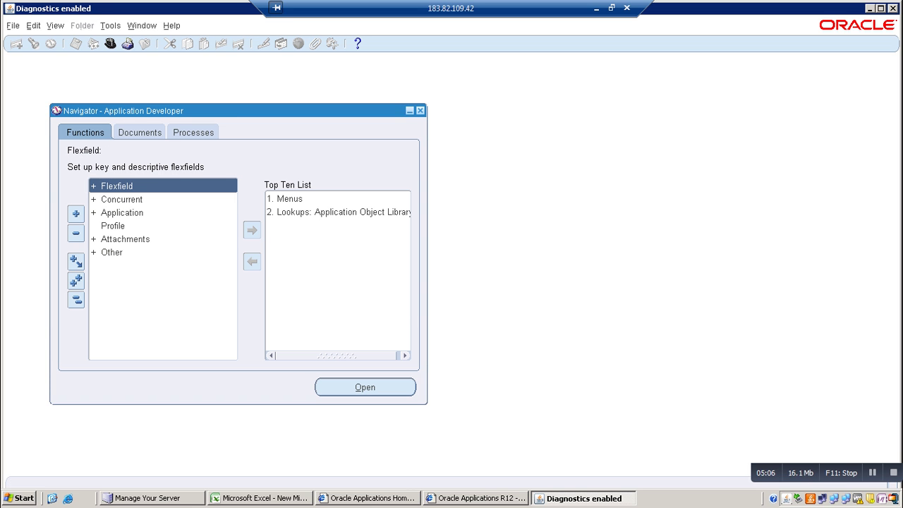
Open Flexfield > Descriptive > Segments to show the Descriptive Flexfield Segments form
key(Return)
key(Down)
key(Down)
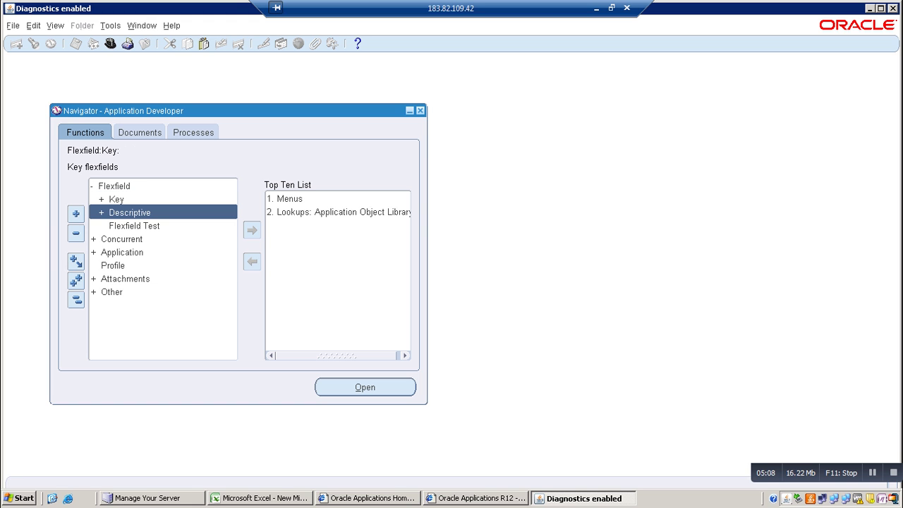
key(Return)
key(Down)
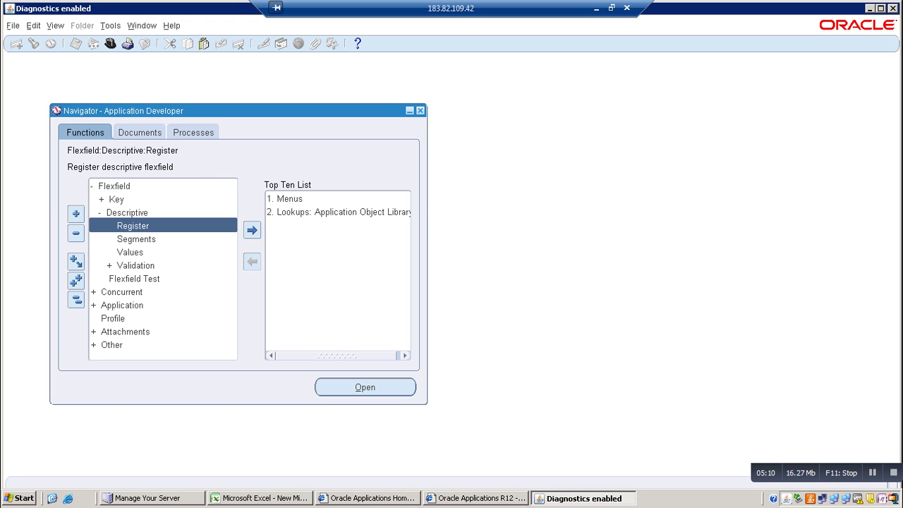
key(Down)
key(Return)
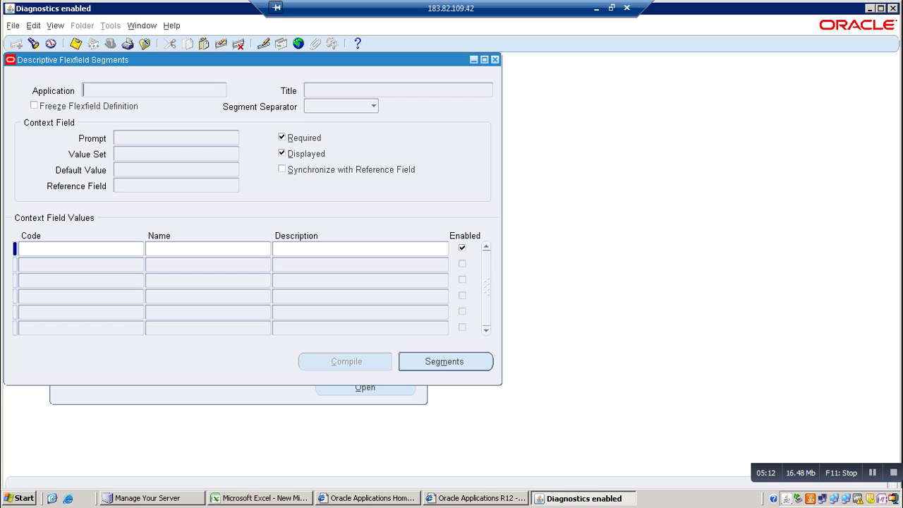
Query the descriptive flexfield titled 'Items' and bring up its Global Data Elements segments
key(F11)
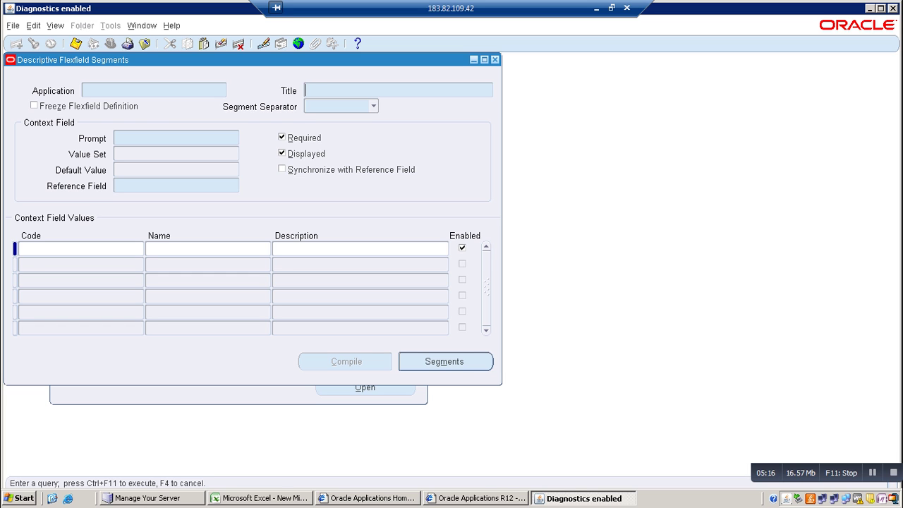
text(Items)
key(ctrl+F11)
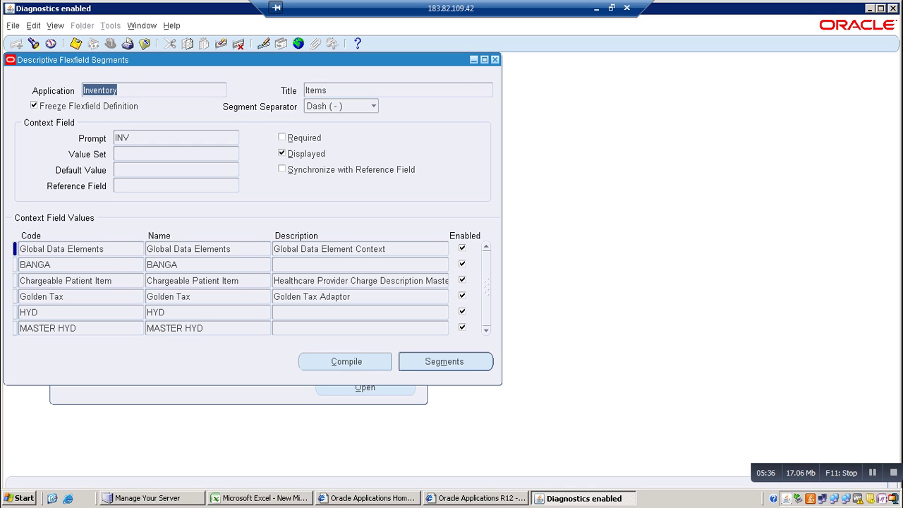
key(alt+s)
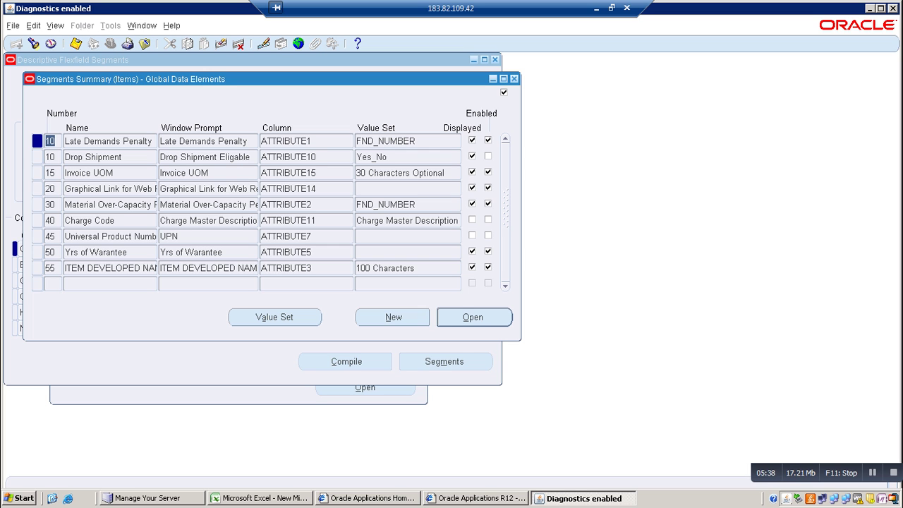
Unfreeze the Items flexfield definition and review the HYD context's segments
key(ctrl+F4)
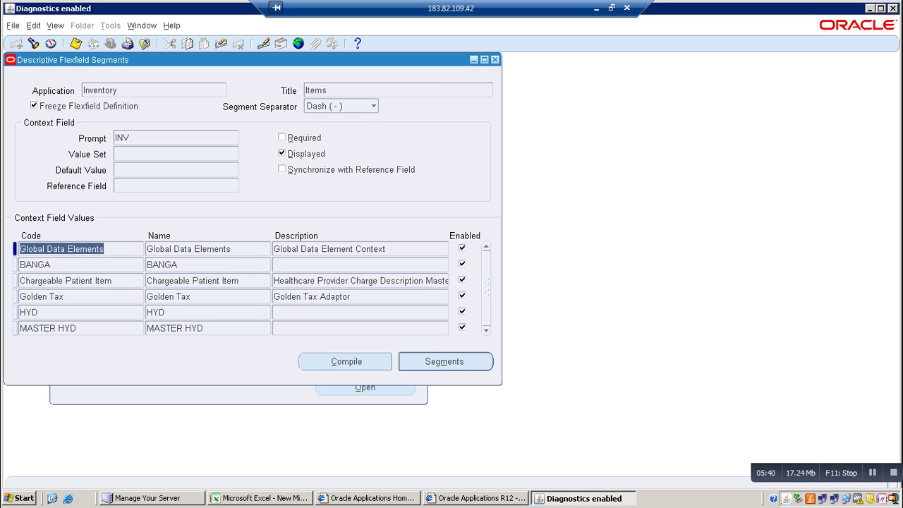
click(28, 312)
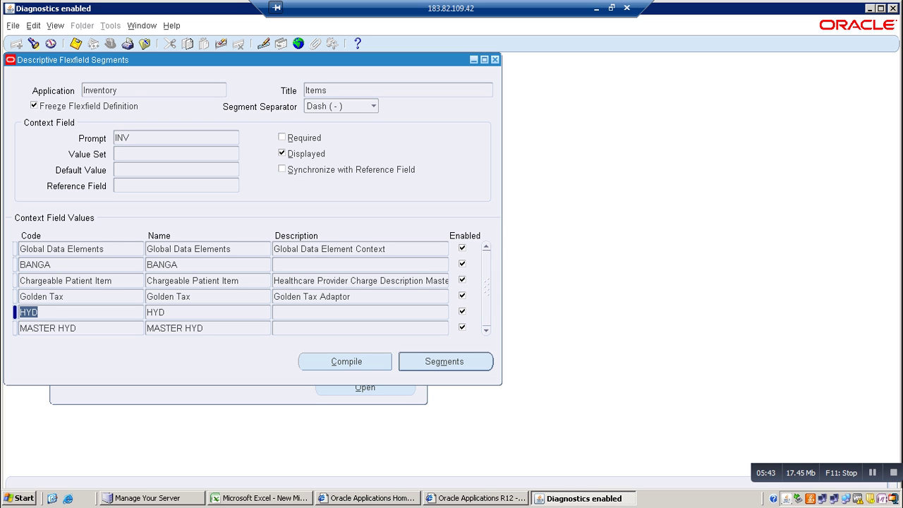
click(34, 106)
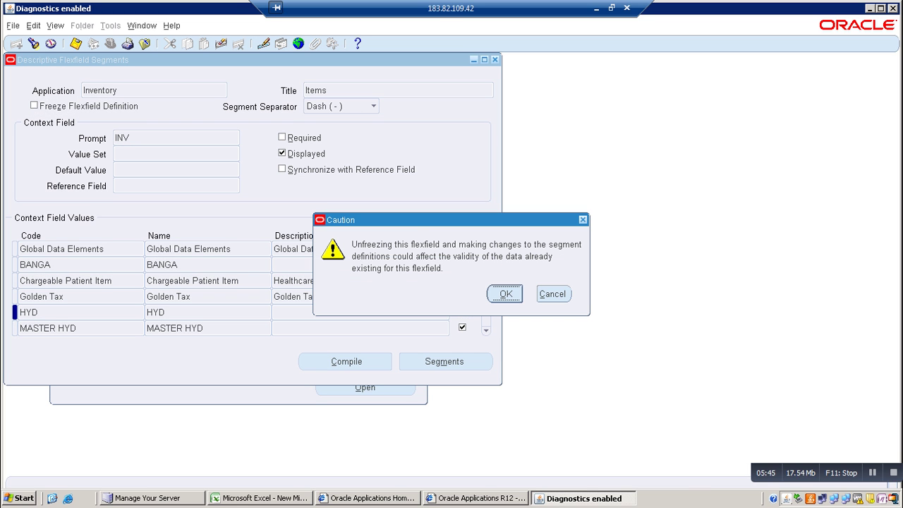
key(Return)
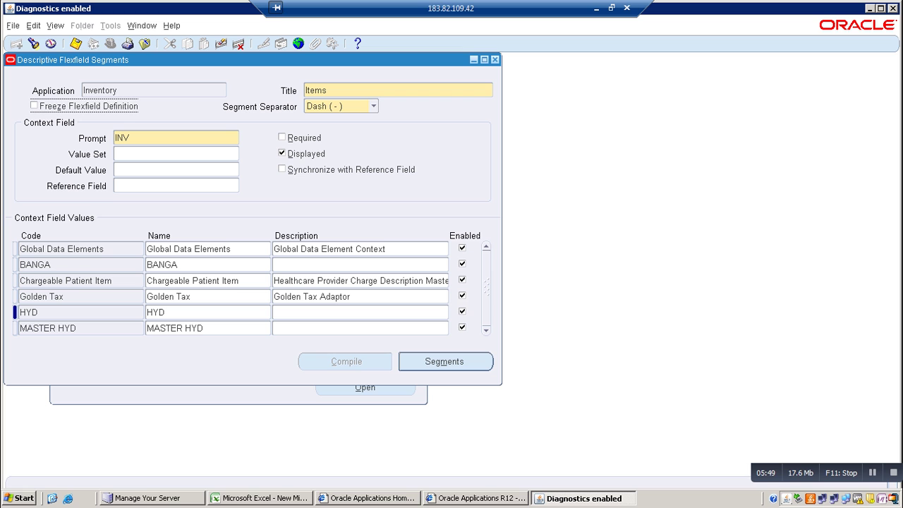
key(space)
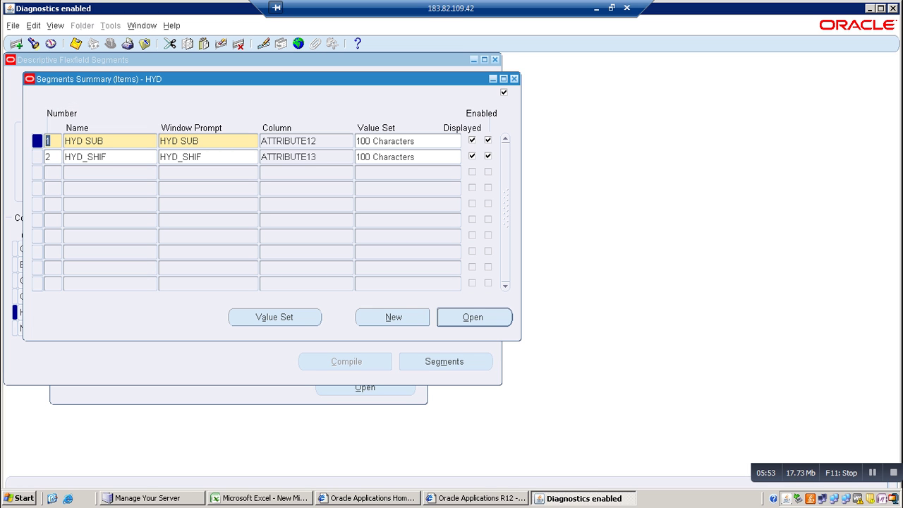
key(F4)
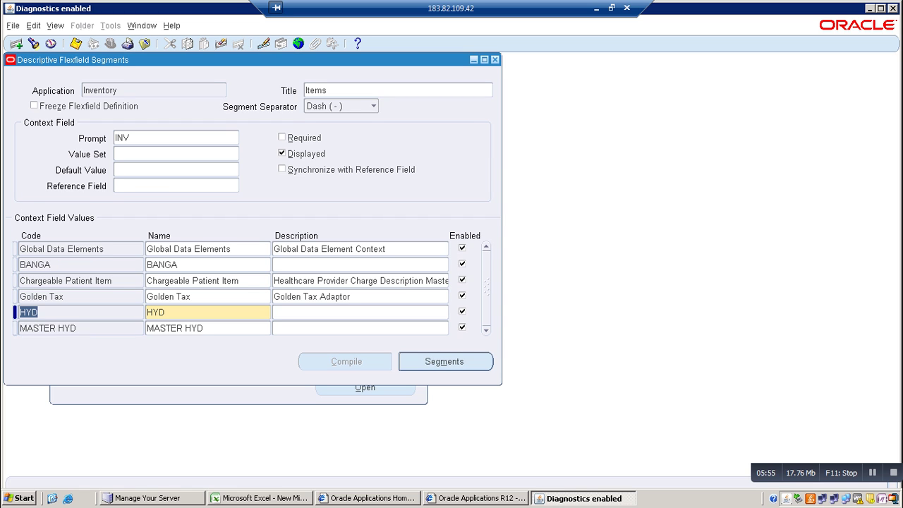
Review the segments of the Chargeable Patient Item context
click(56, 280)
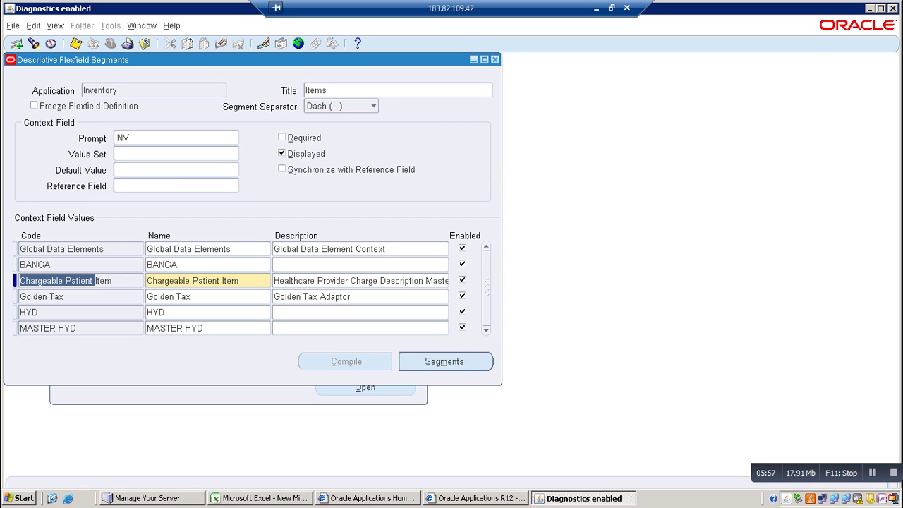
click(445, 361)
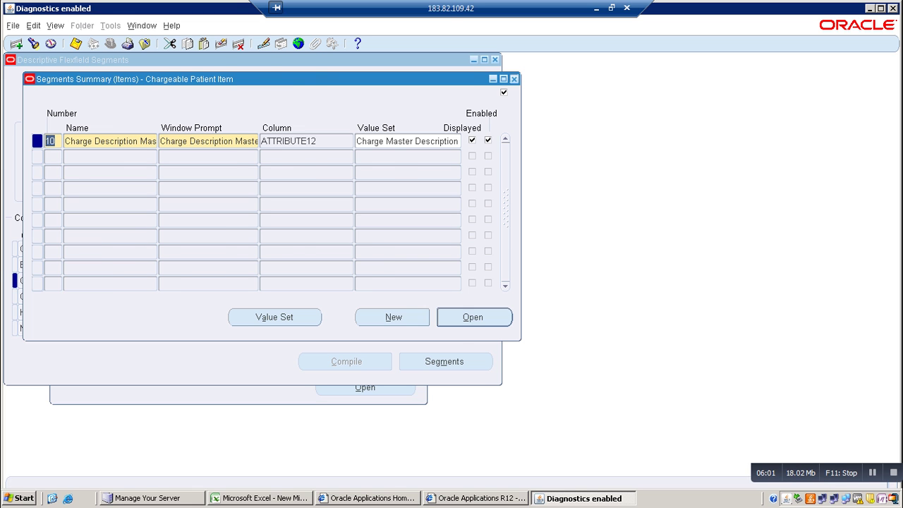
key(F4)
Remove the empty context row that was added, then select Global Data Elements
click(16, 43)
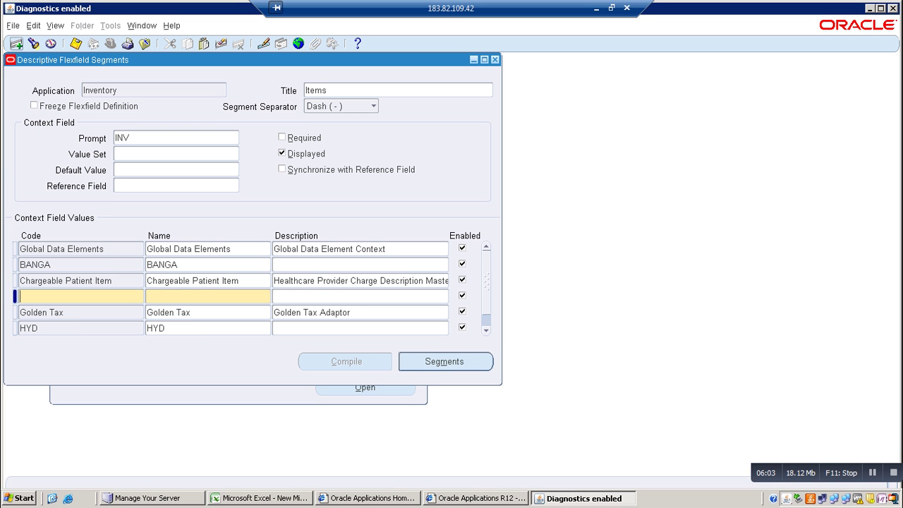
click(445, 361)
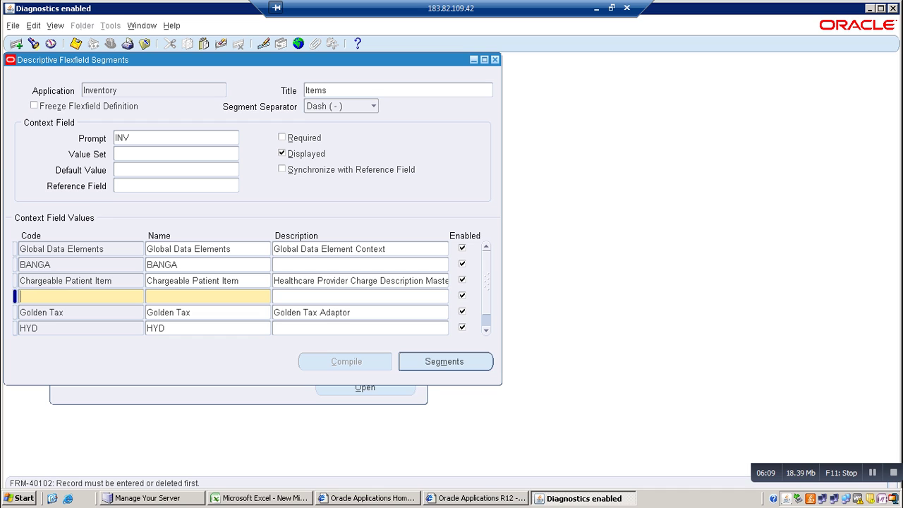
click(221, 44)
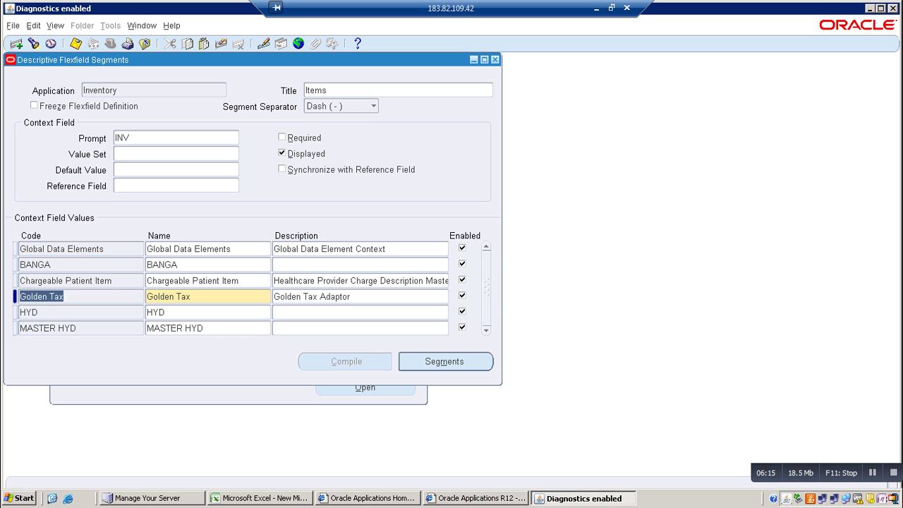
click(62, 249)
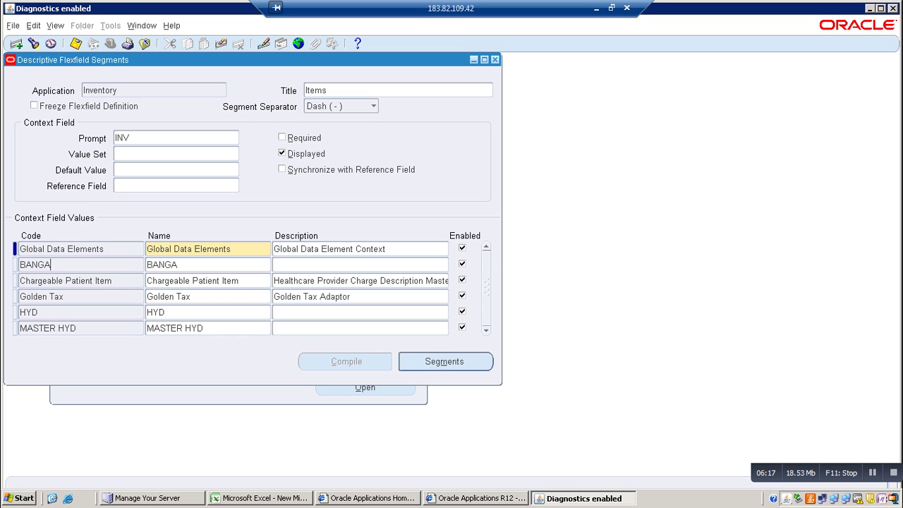
click(35, 264)
click(61, 249)
Add Global Data Elements segment number 12 named CREATED_BY, with window prompt CREATED_BY
click(444, 361)
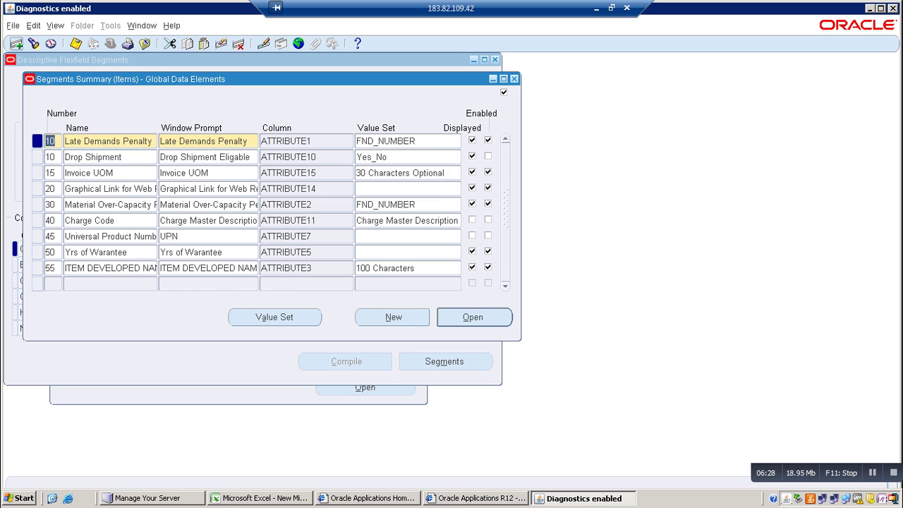
key(ctrl+Down)
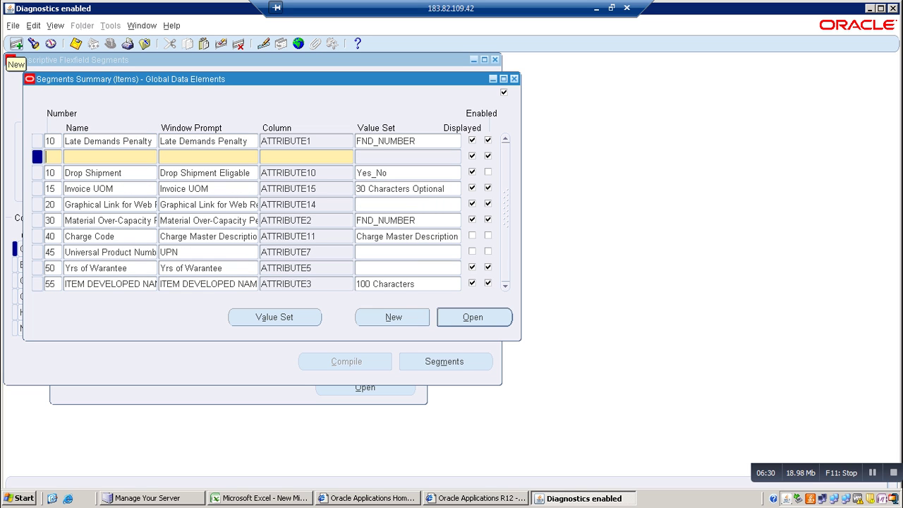
text(12)
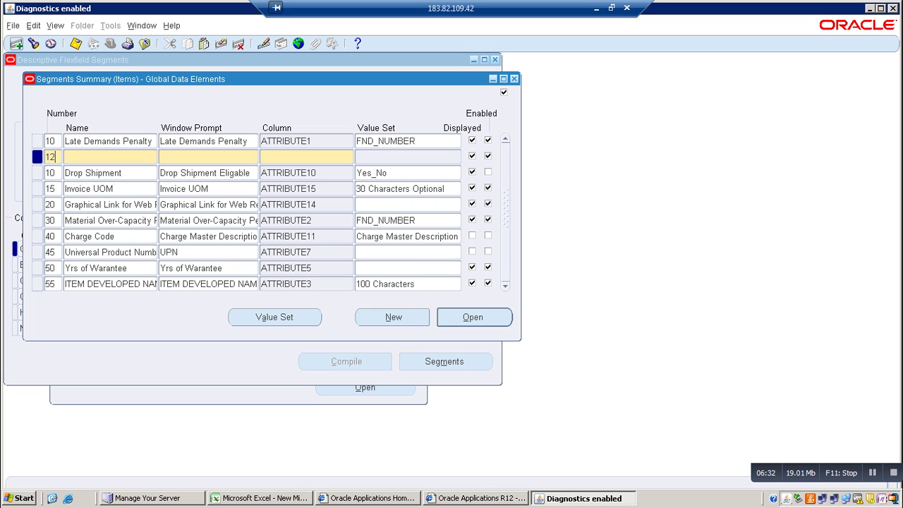
key(Tab)
text(CREATED)
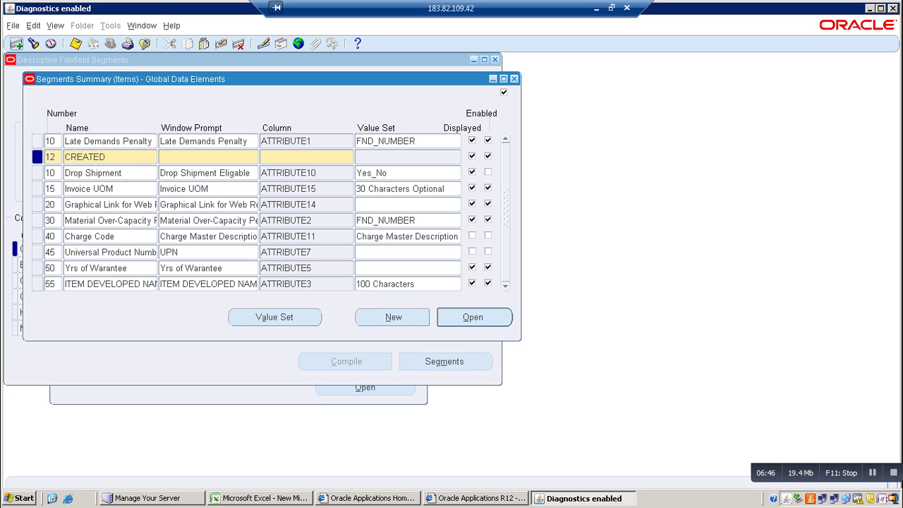
text(_BY)
key(Tab)
key(Tab)
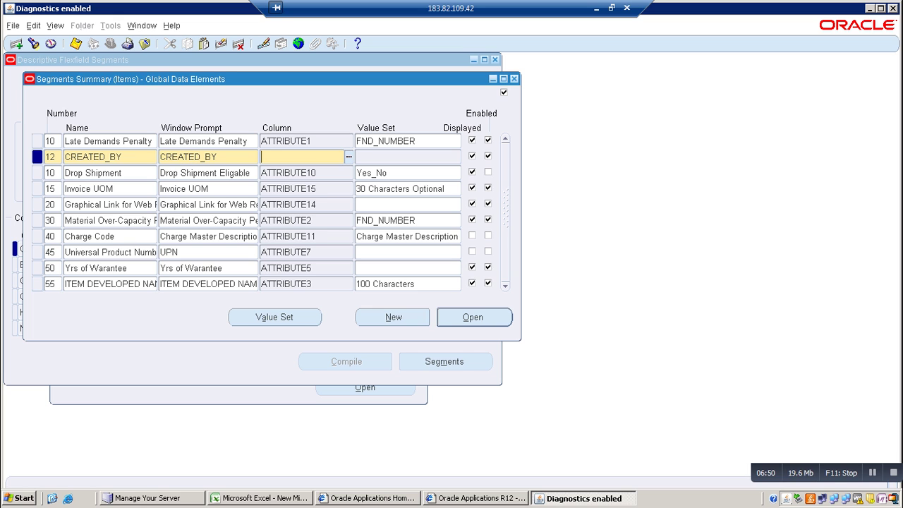
Pick ATTRIBUTE4 from the column list as the CREATED_BY segment's column
key(ctrl+l)
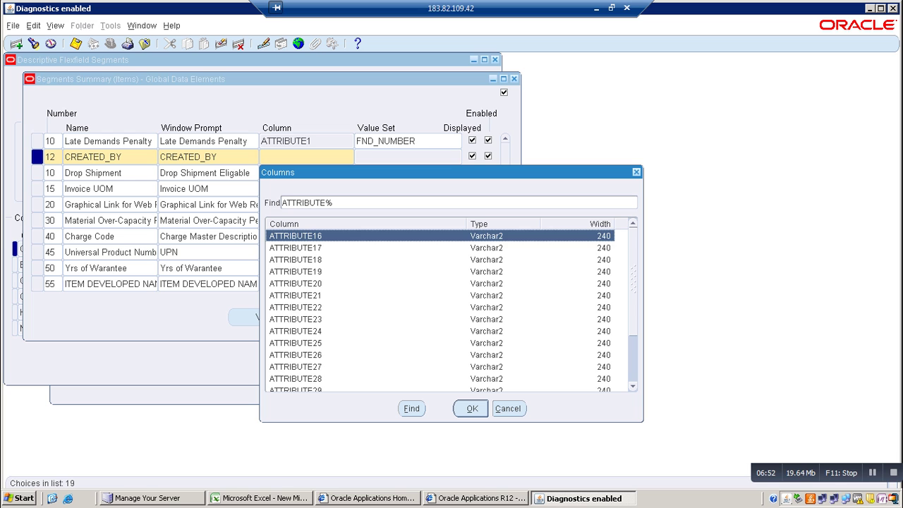
click(295, 247)
key(Down)
key(Down)
key(Down)
key(Down)
key(Down)
key(Down)
key(Down)
key(Down)
key(Down)
key(Down)
key(Down)
key(Down)
key(Down)
key(Down)
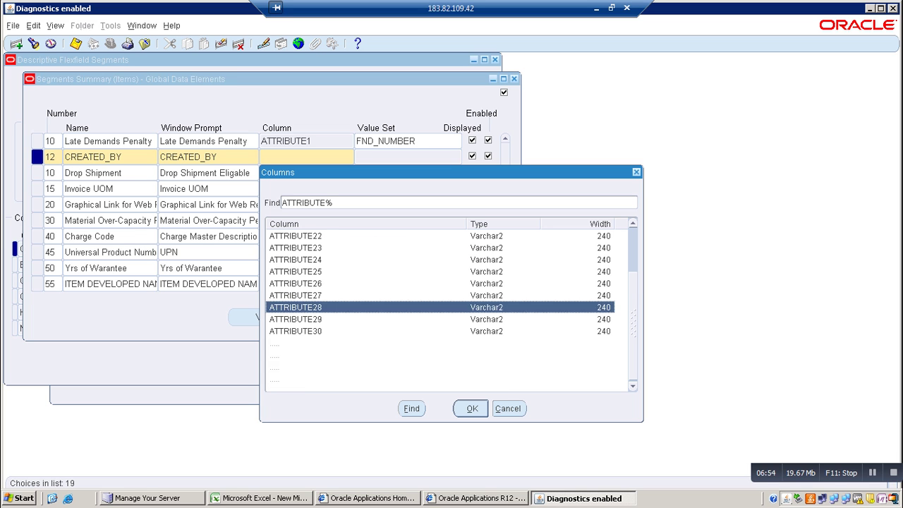
key(Up)
key(Up)
key(Up)
key(Up)
key(Up)
key(Up)
key(Up)
key(Up)
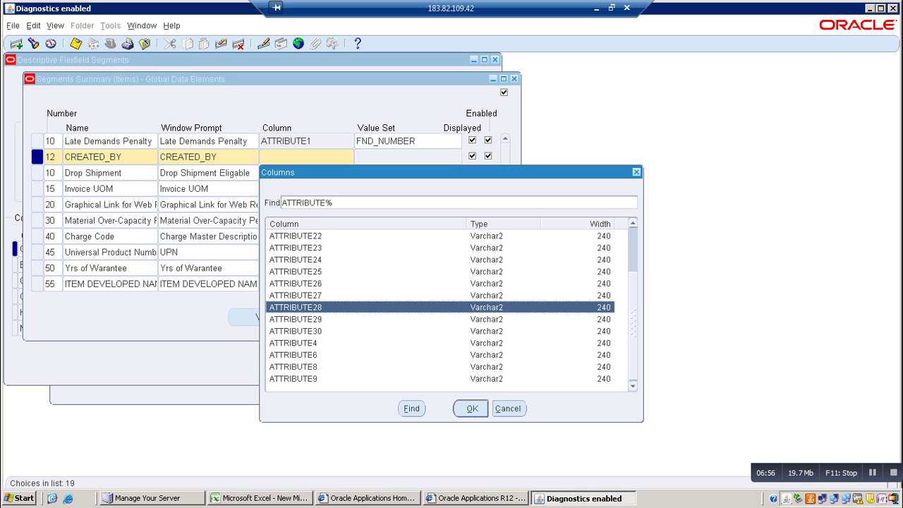
key(Up)
key(Up)
key(Up)
key(Up)
key(Up)
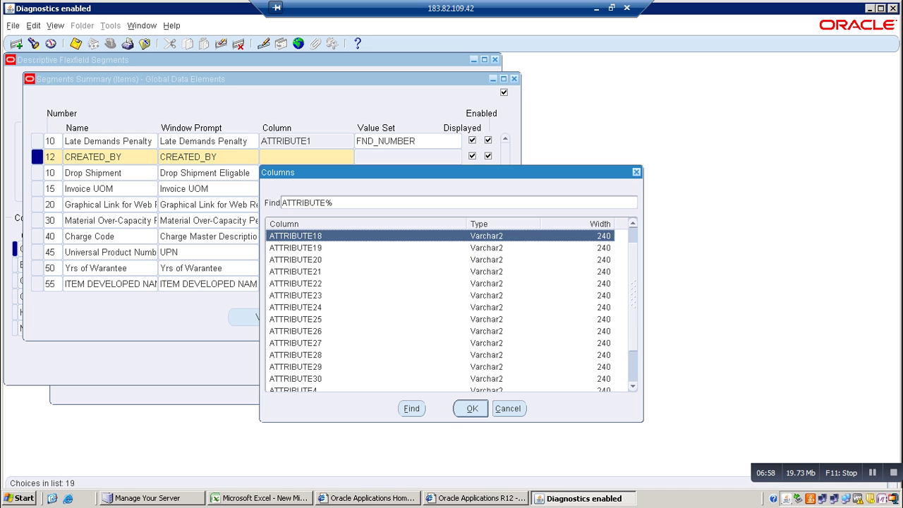
drag(353, 172, 556, 168)
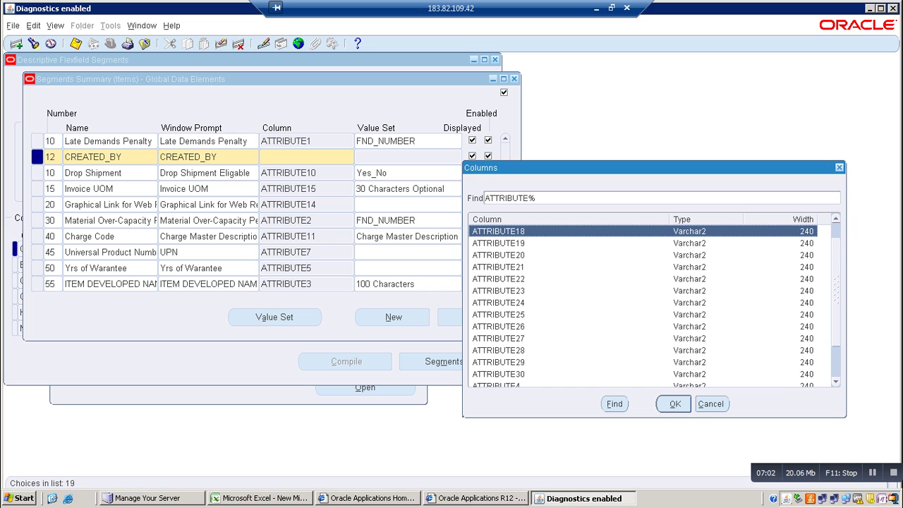
key(Up)
key(Up)
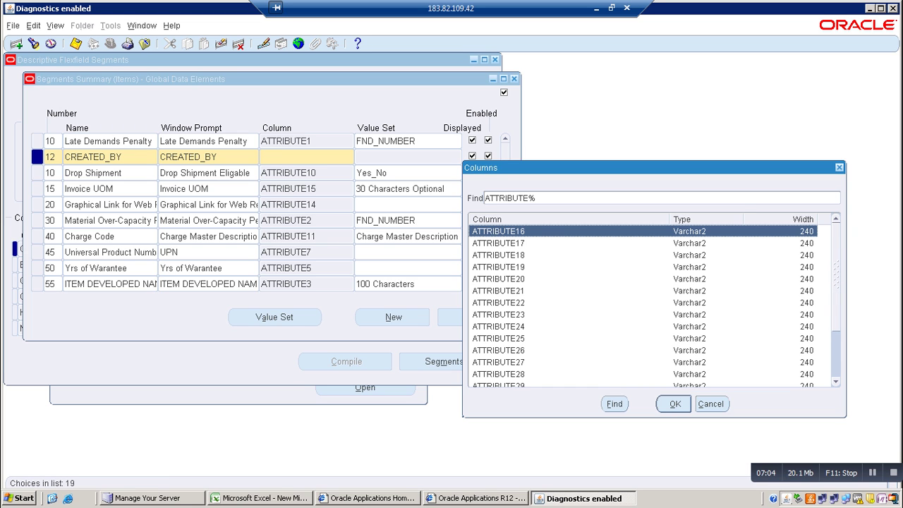
scroll(642, 304, down, 2)
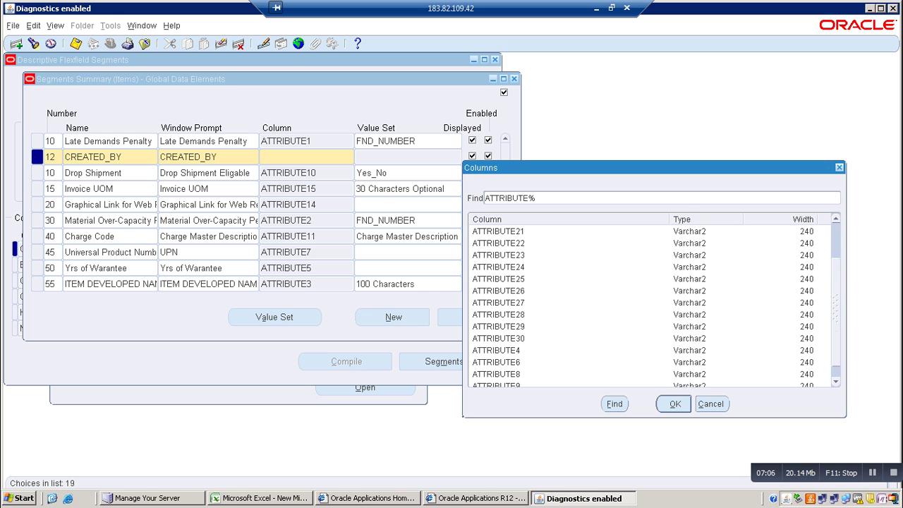
click(496, 338)
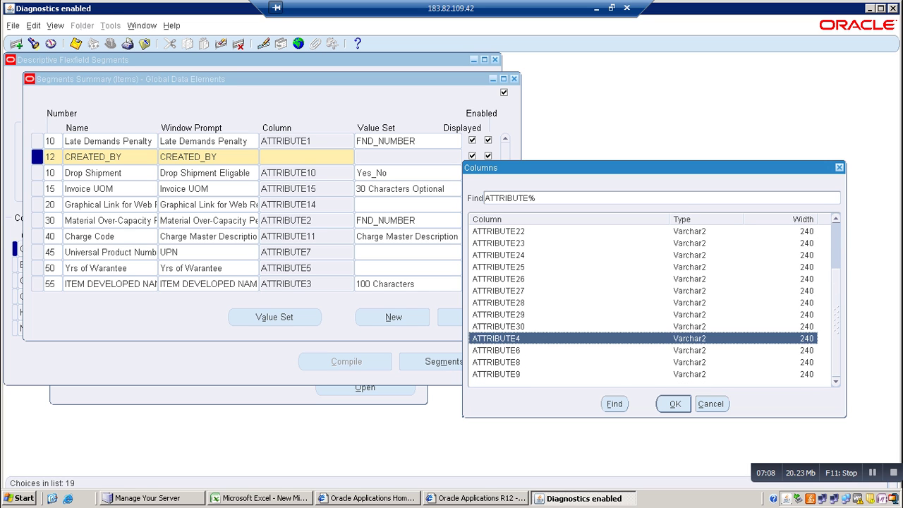
key(Return)
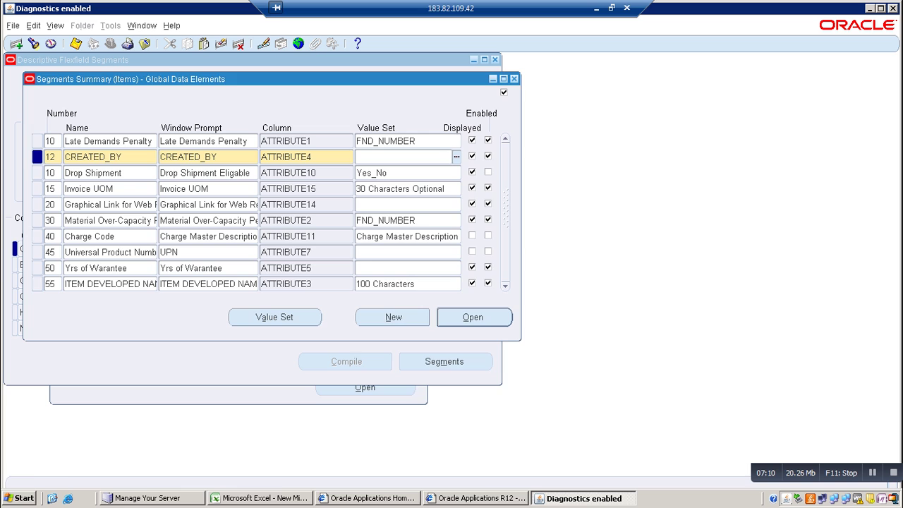
key(Tab)
key(ctrl+l)
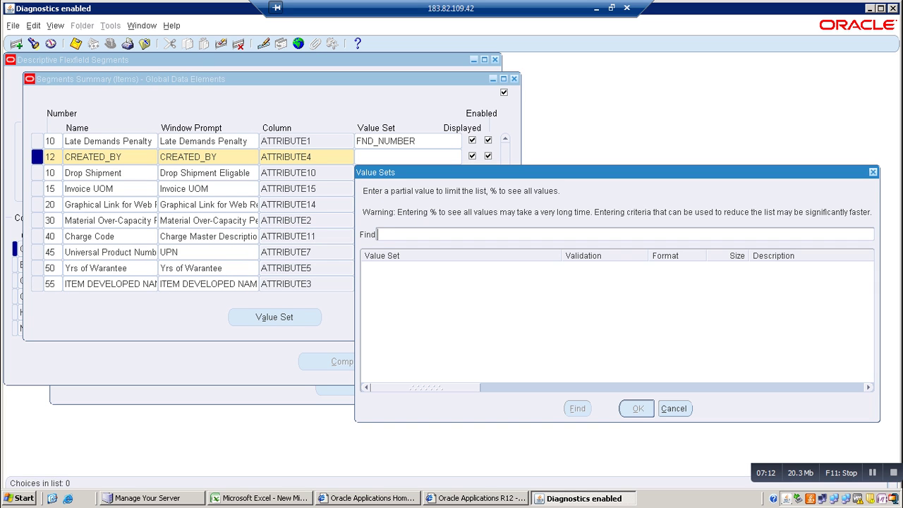
Assign the 100 Characters value set to CREATED_BY
text(100)
key(Return)
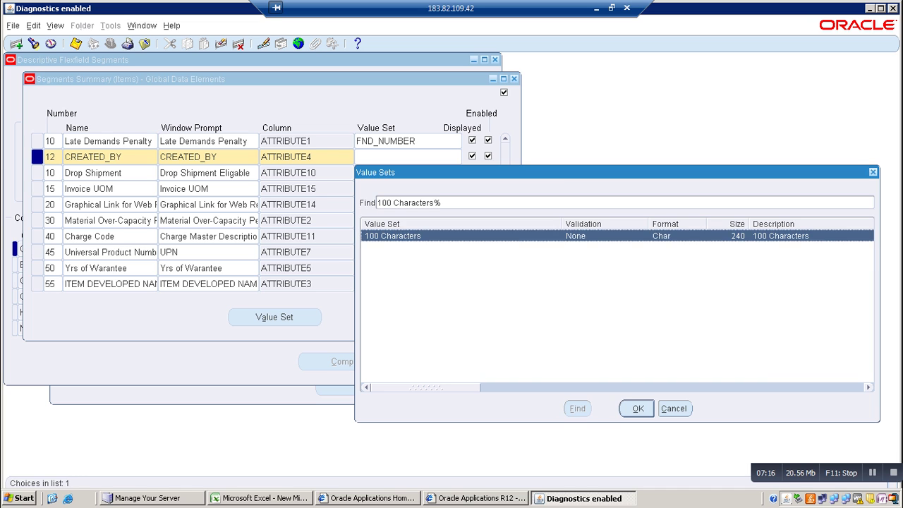
key(Return)
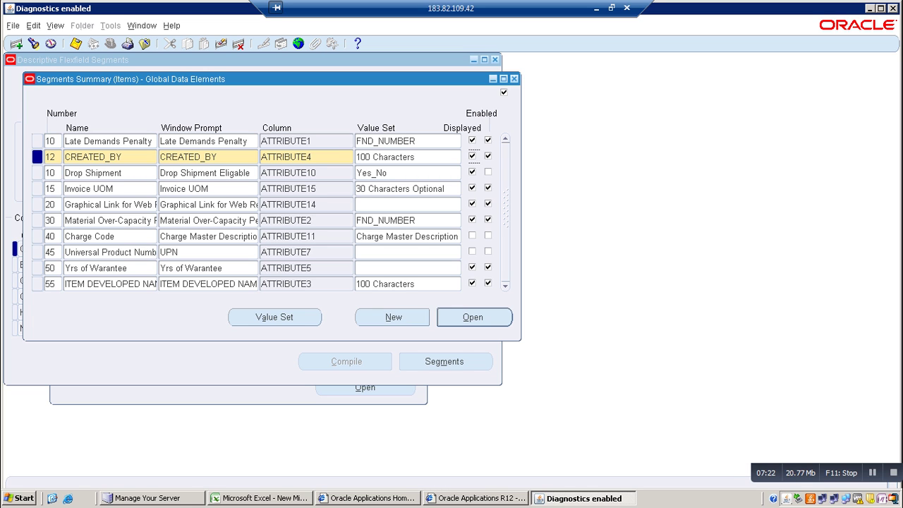
Review the 100 Characters value set definition, then open CREATED_BY's segment details
click(275, 317)
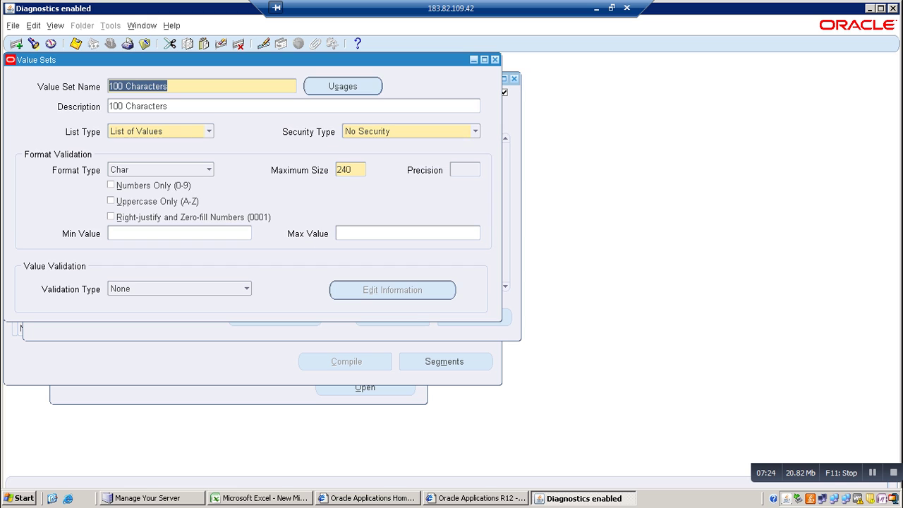
key(F4)
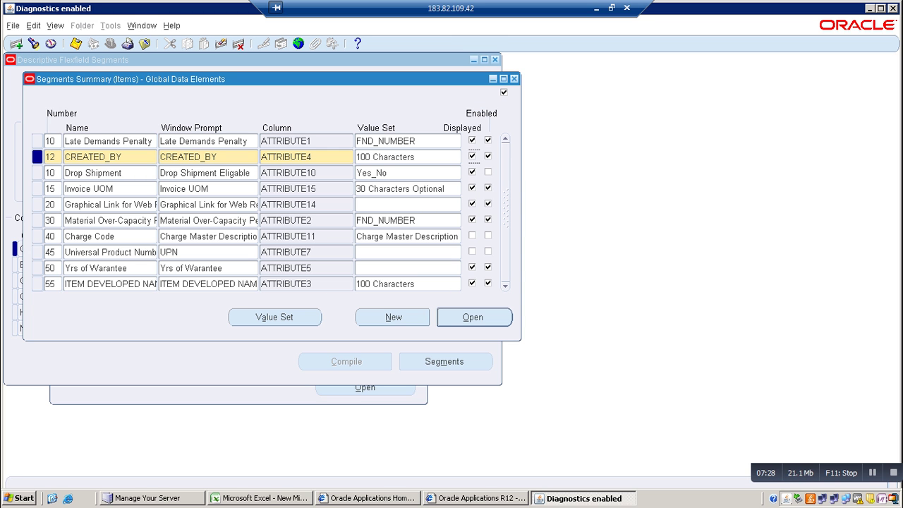
key(Return)
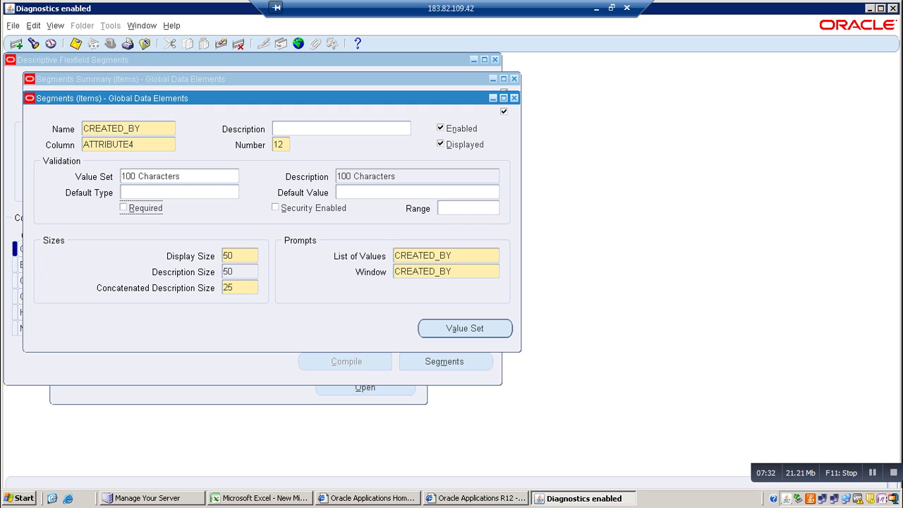
Set CREATED_BY's default type to Constant with the creator's name as default value
click(177, 192)
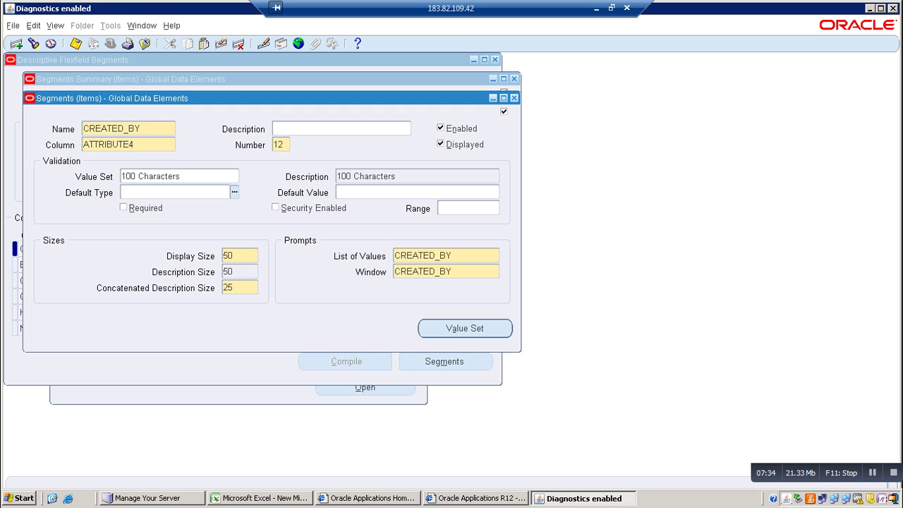
text(SAINAATTH)
key(BackSpace)
key(BackSpace)
key(BackSpace)
key(BackSpace)
key(BackSpace)
key(BackSpace)
key(BackSpace)
key(BackSpace)
key(BackSpace)
text(CONT)
key(Tab)
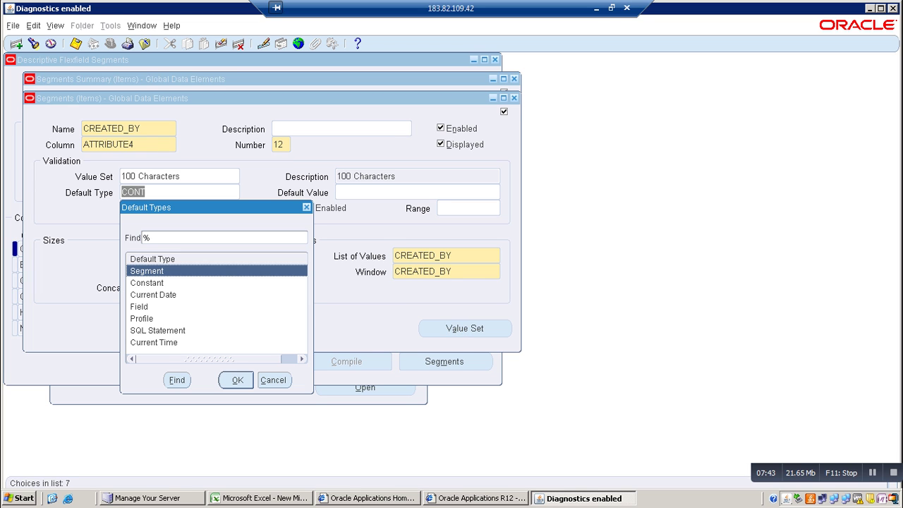
click(147, 283)
key(Return)
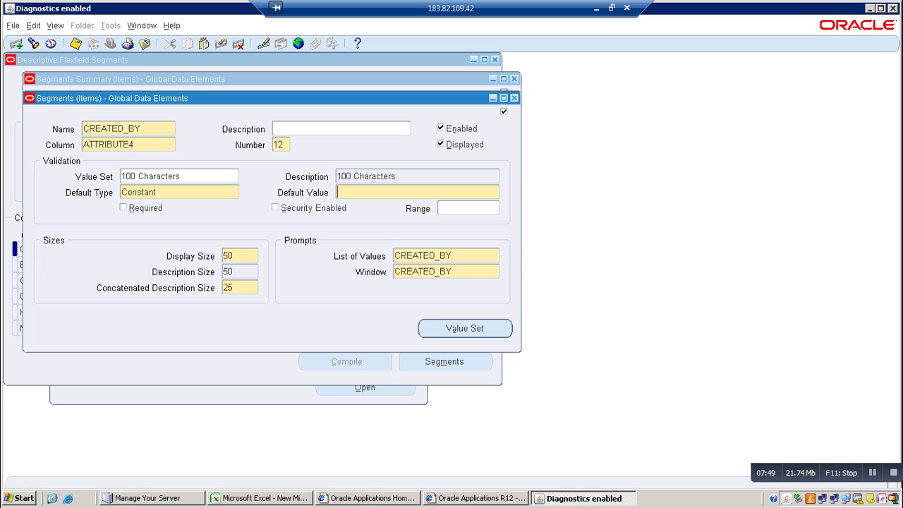
text(SAINAATTH)
Save the segment, accept the display size caution, and close the Segments windows
key(ctrl+s)
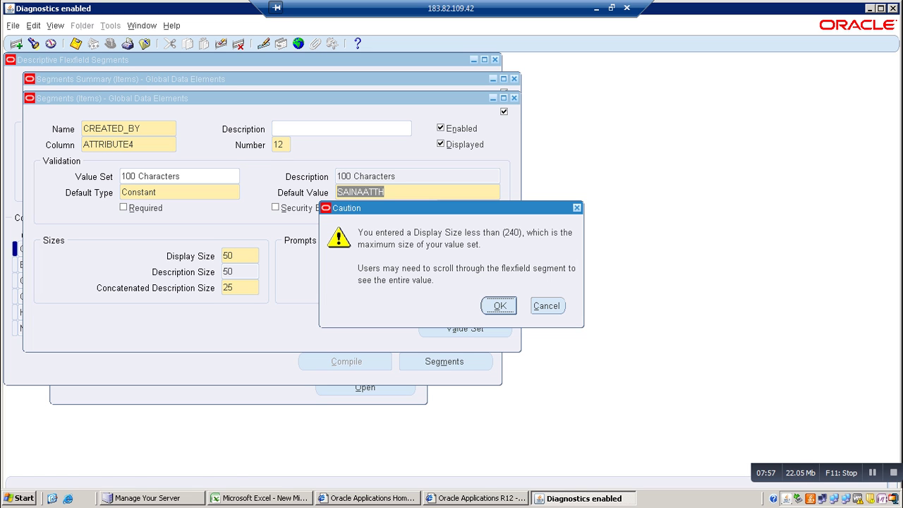
key(Return)
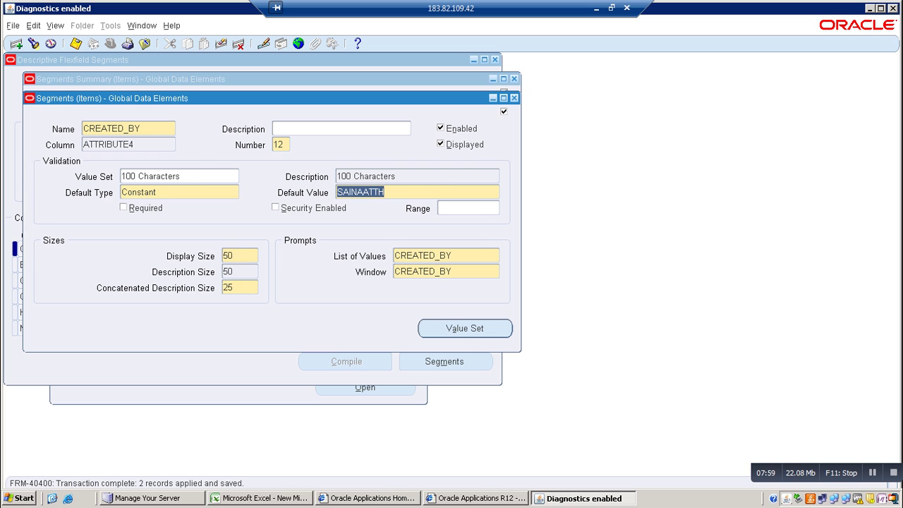
click(514, 98)
click(514, 78)
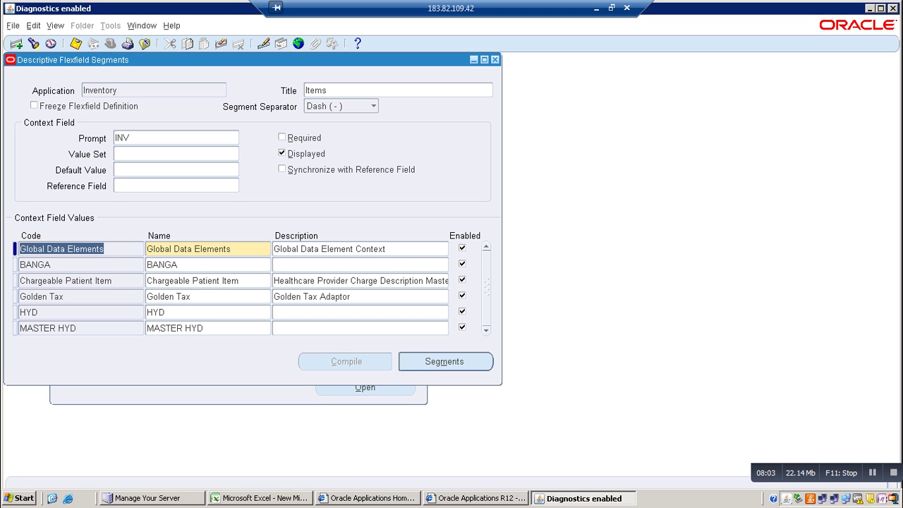
Freeze the Items flexfield definition and compile it, acknowledging both notices
click(34, 105)
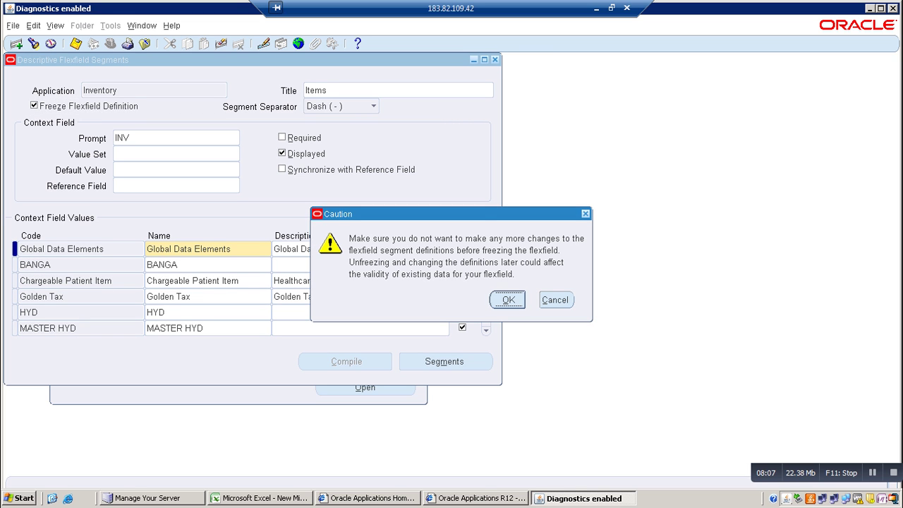
key(Return)
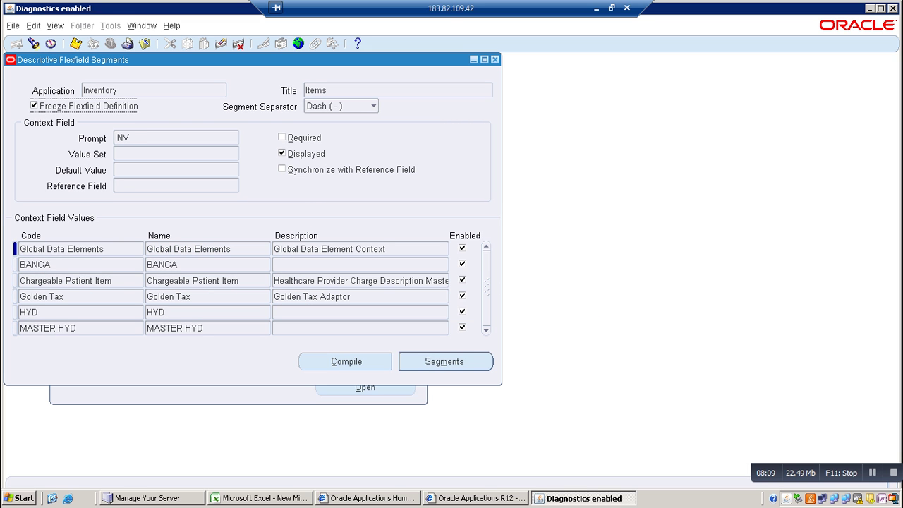
key(alt+c)
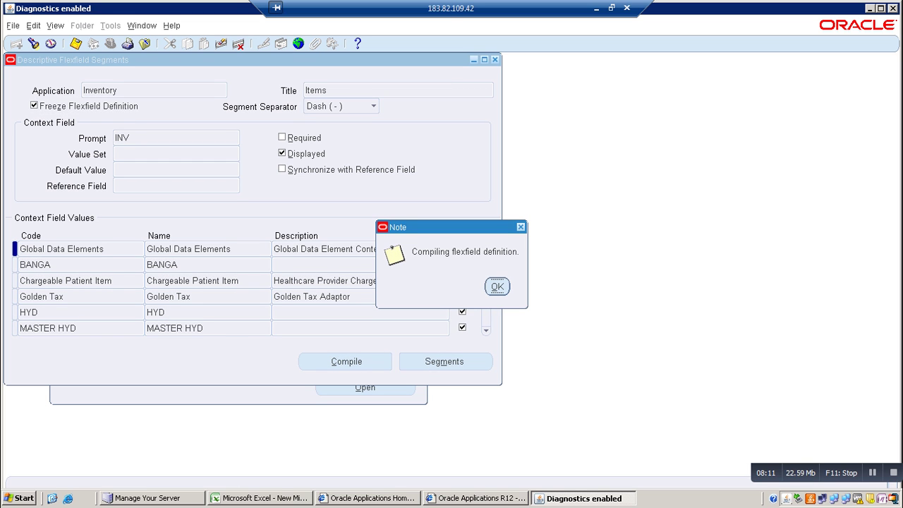
key(Return)
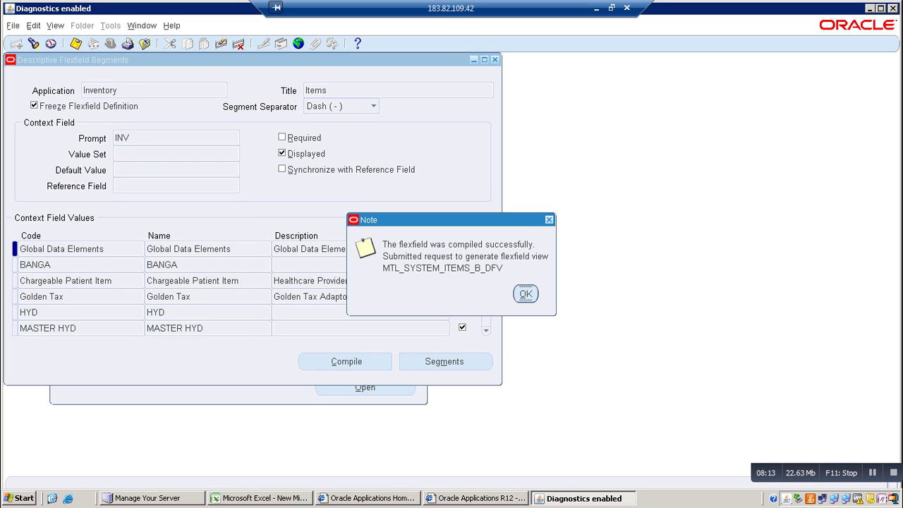
key(Return)
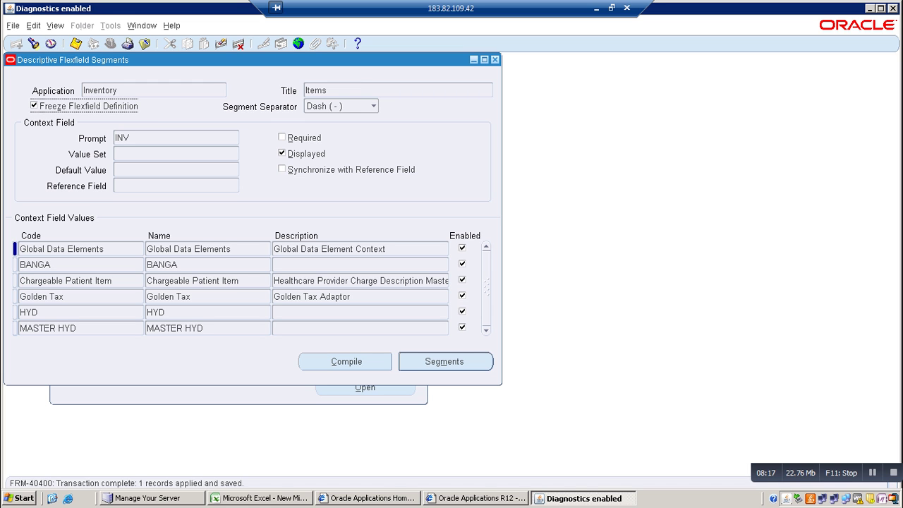
key(alt+v)
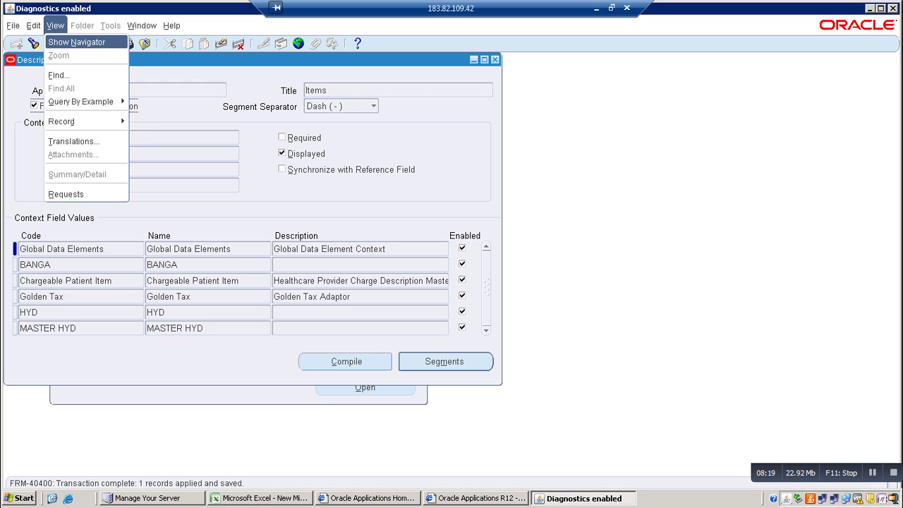
Check that Flexfield View Generator request 5868256 completed Normal, then close Requests
key(r)
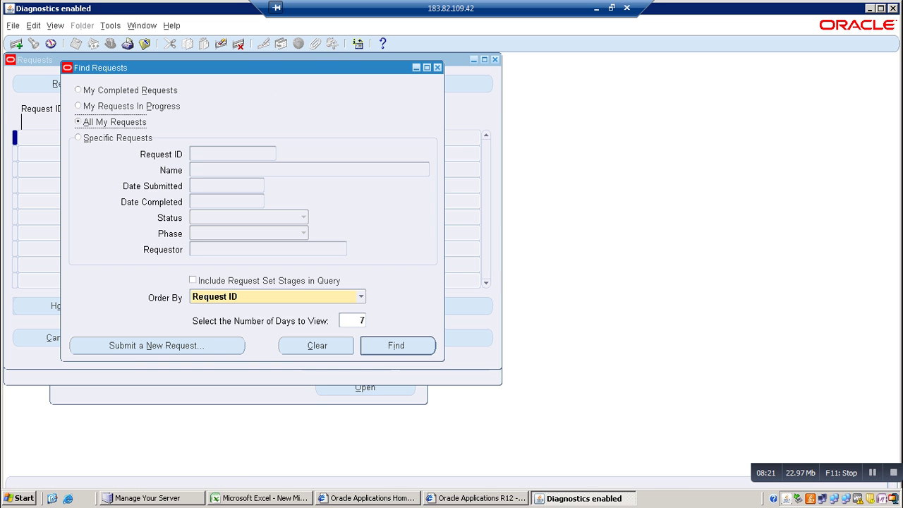
key(Return)
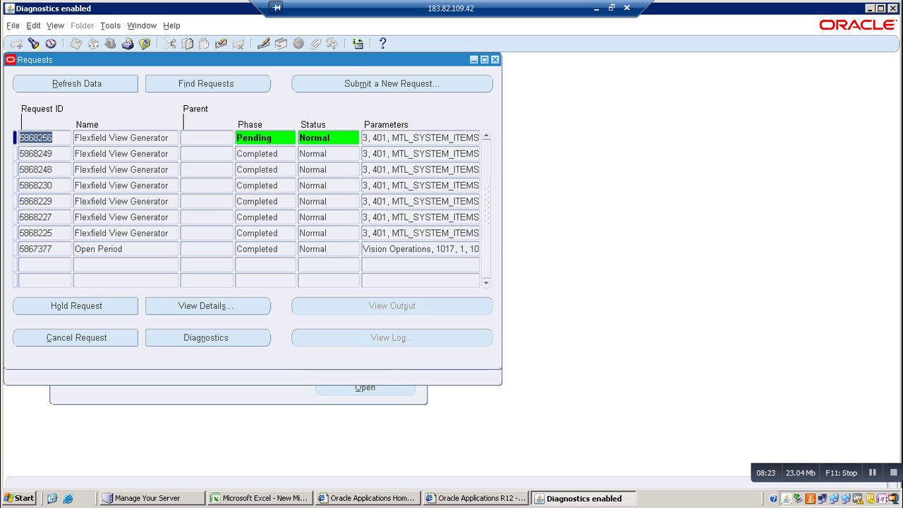
key(alt+r)
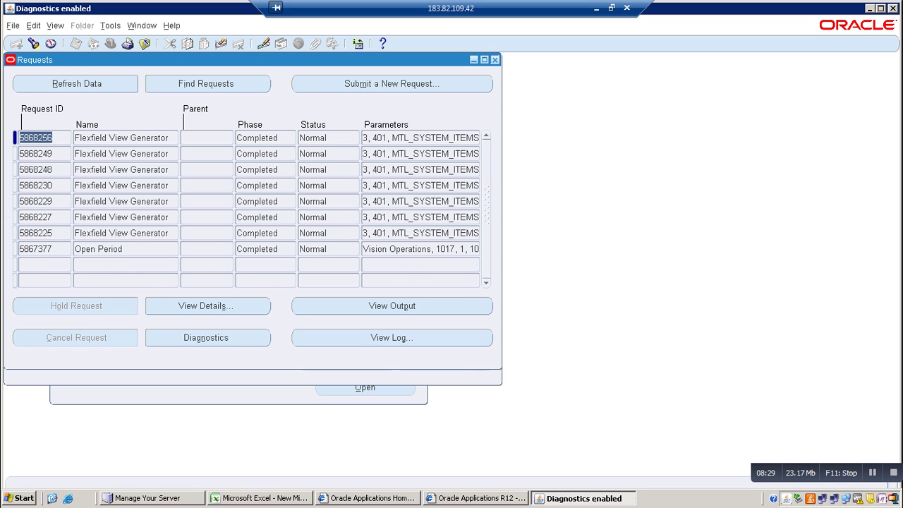
click(495, 60)
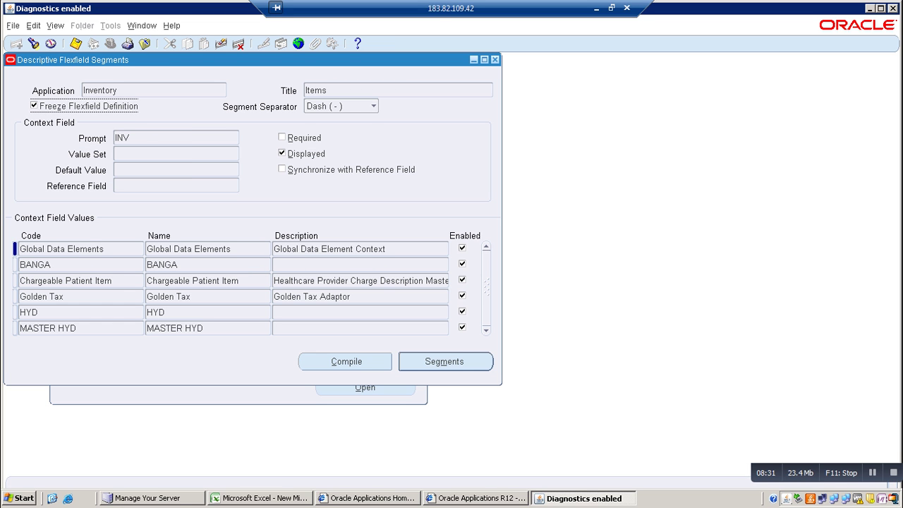
Close the flexfield form and switch to the Inventory, Vision Operations (USA) responsibility
key(alt+f)
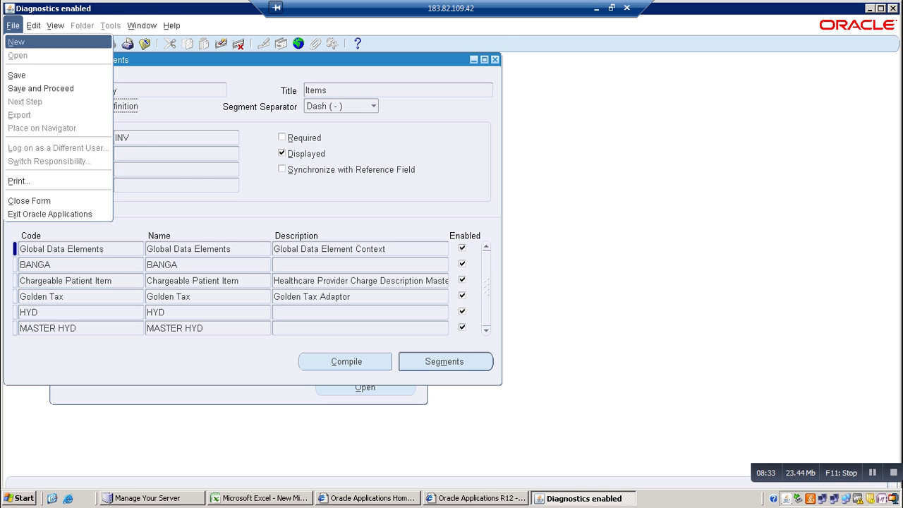
key(c)
key(alt+f)
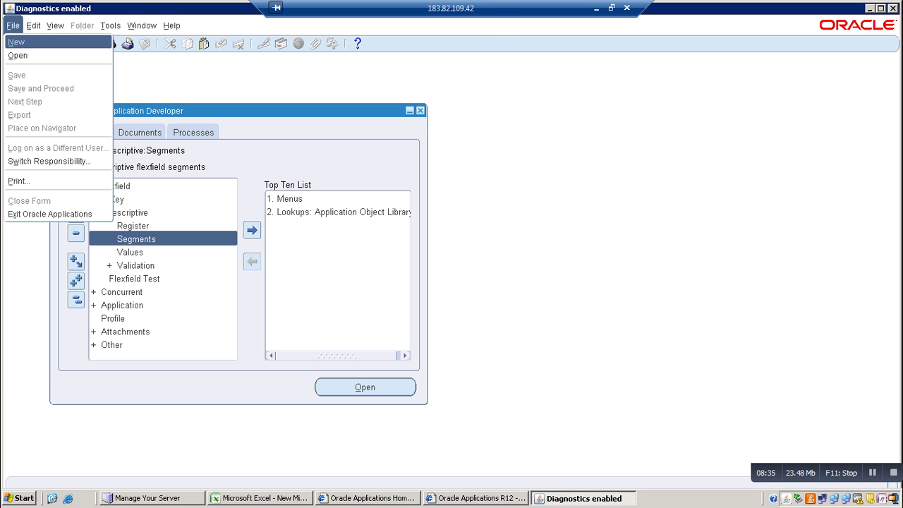
key(Escape)
key(alt+f)
text(r)
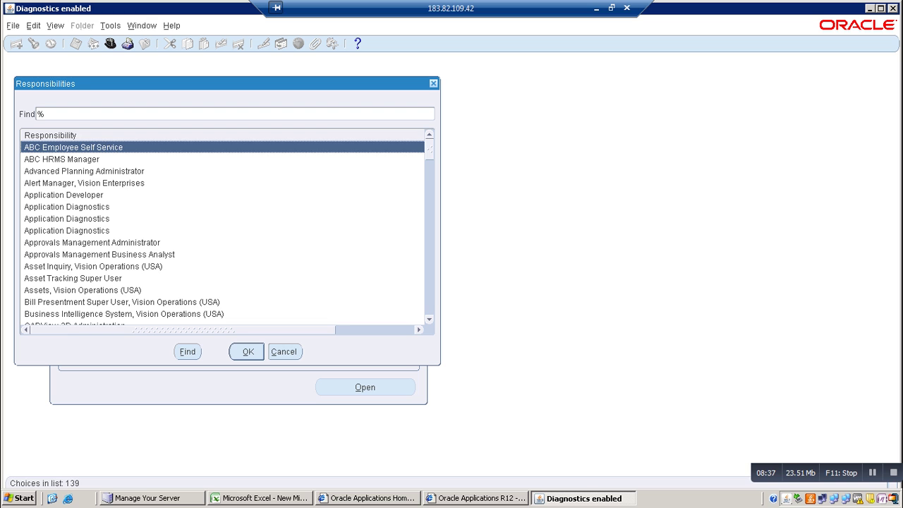
text(inv)
key(Return)
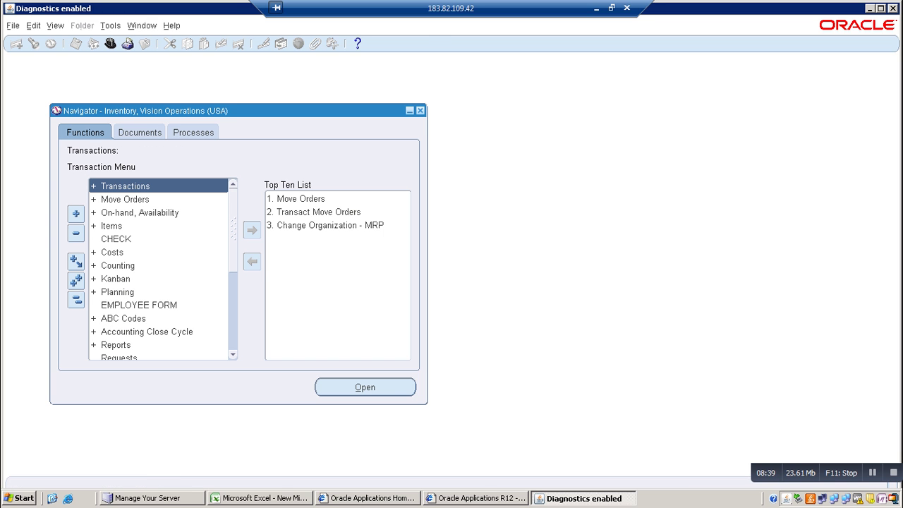
Open Items > Master Items for organization V1
key(Down)
key(Down)
key(Down)
key(Return)
key(Down)
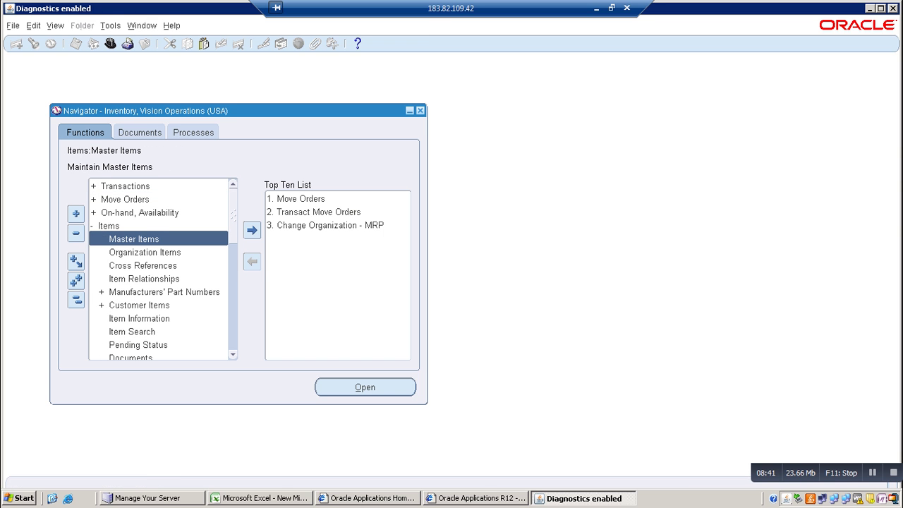
key(Return)
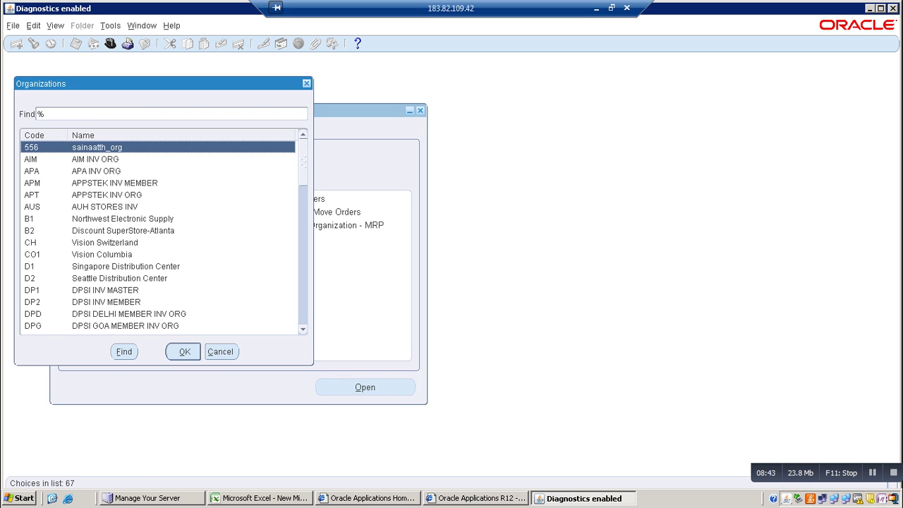
key(Escape)
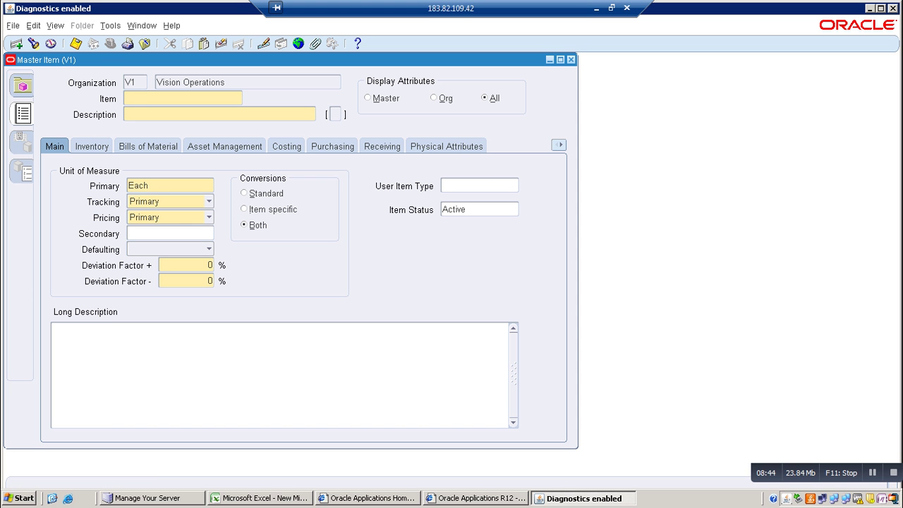
In the new item's Items flexfield, clear the defaulted CREATED_BY value and try test entries
click(335, 115)
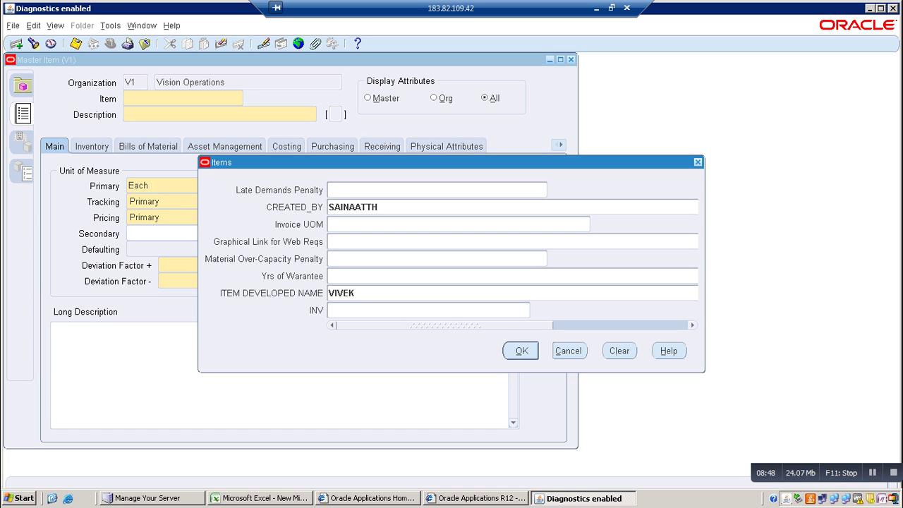
key(Tab)
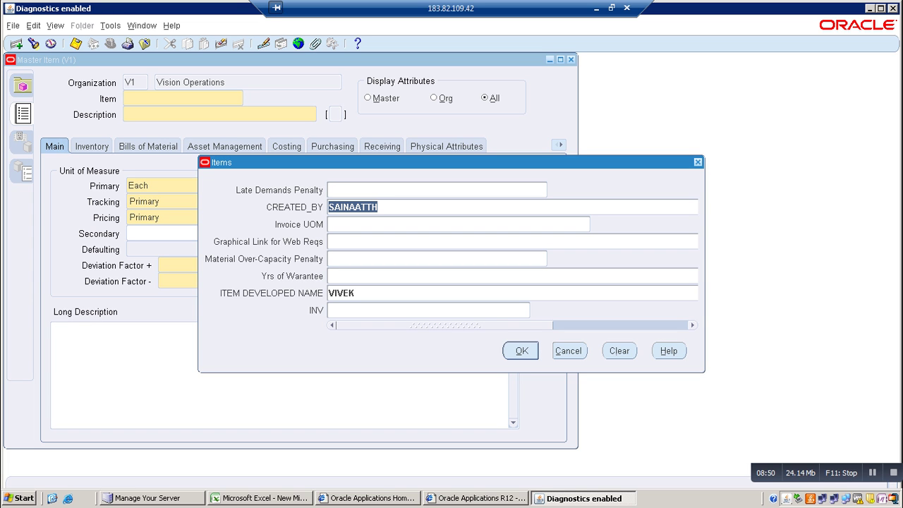
key(BackSpace)
text(VHBHNBC)
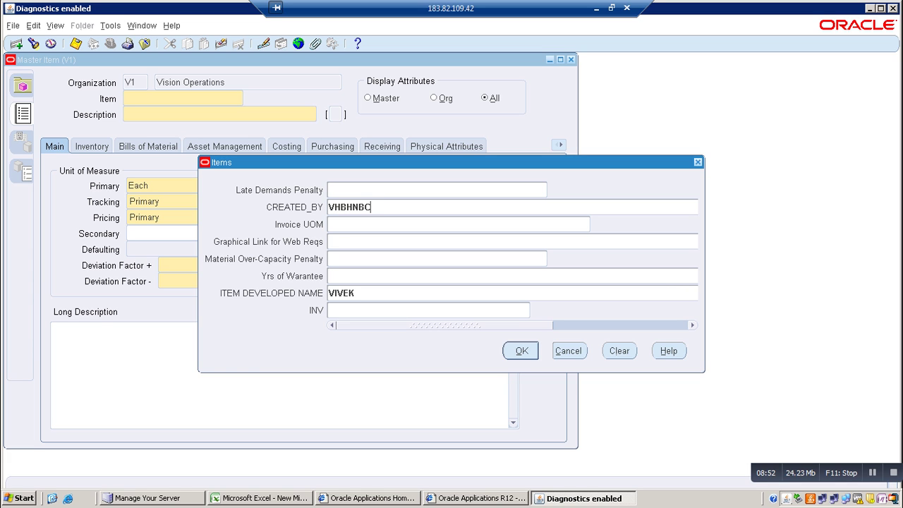
key(BackSpace)
key(BackSpace)
key(BackSpace)
key(BackSpace)
key(BackSpace)
key(BackSpace)
key(BackSpace)
text(RAM)
key(BackSpace)
key(BackSpace)
key(BackSpace)
key(alt+Tab)
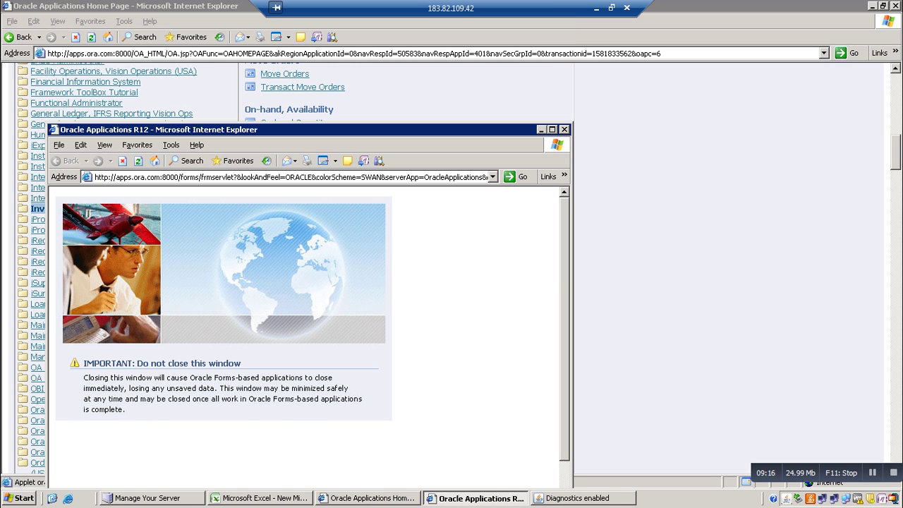
Launch Toad for Oracle from the desktop and log in to the VIS database as APPS
click(542, 129)
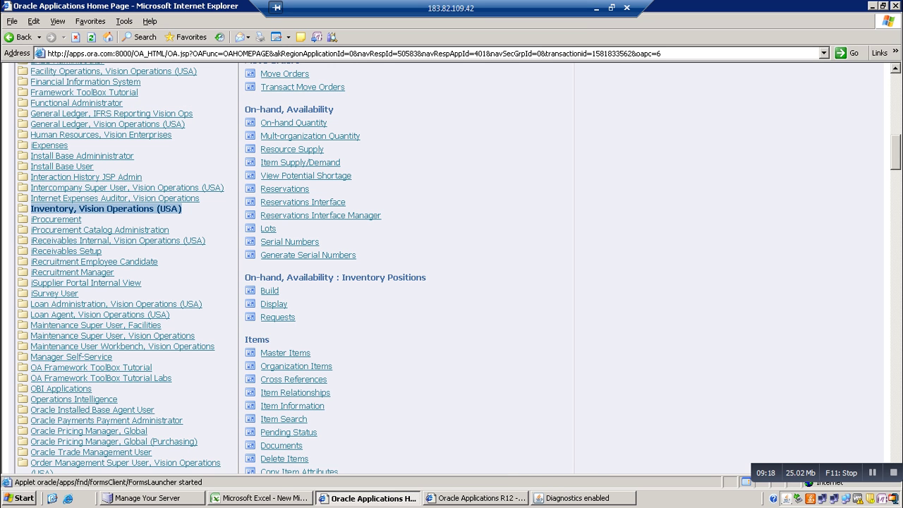
click(873, 6)
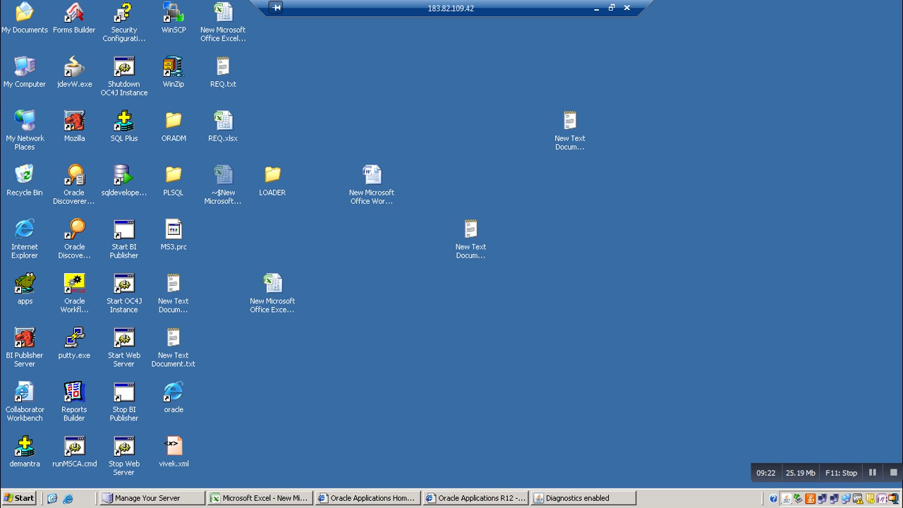
double_click(25, 284)
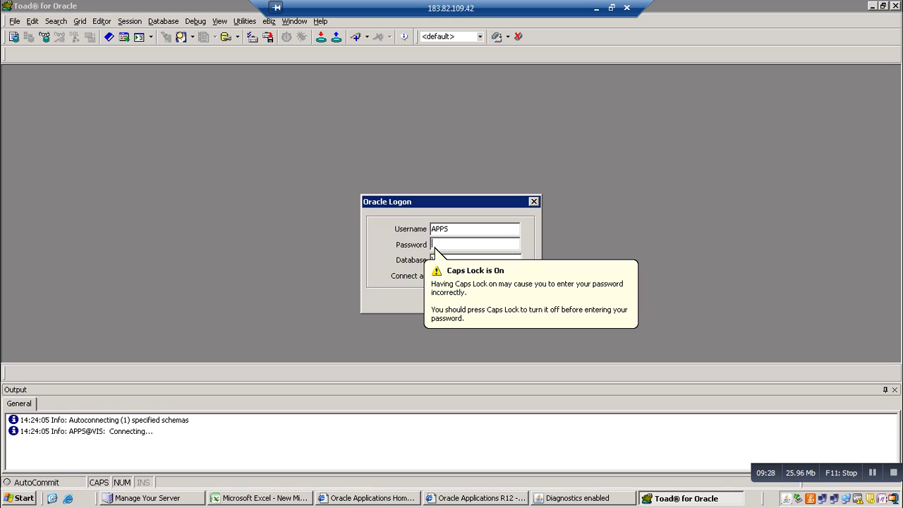
key(Caps_Lock)
text(apps)
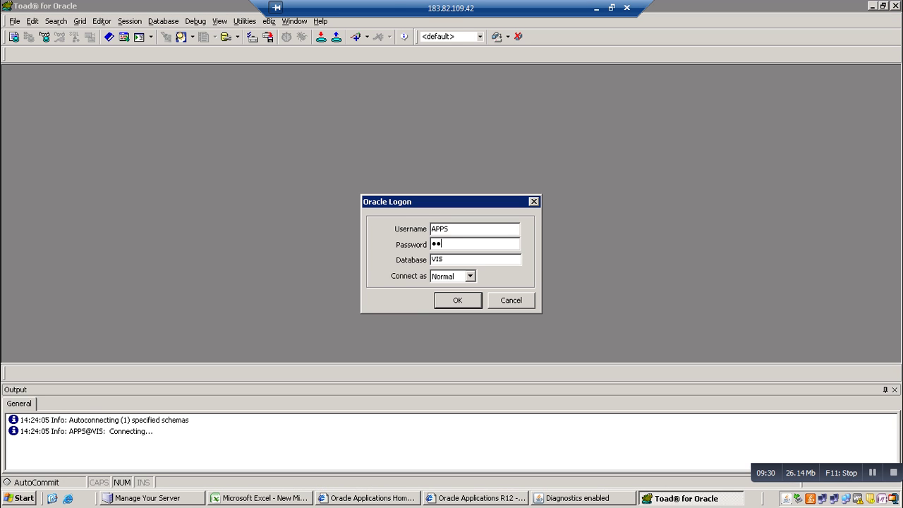
key(Return)
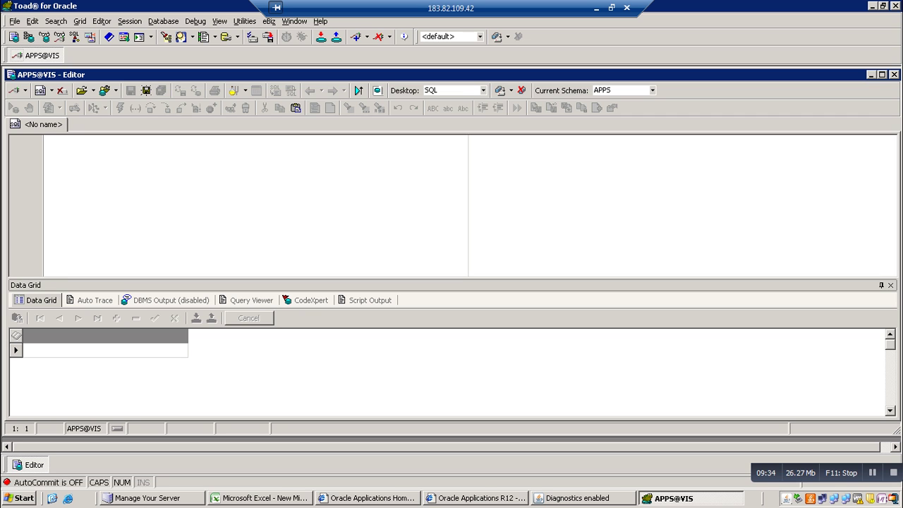
Write SELECT * FROM MT in the SQL editor, correcting SLECT to SELECT
text(SLE)
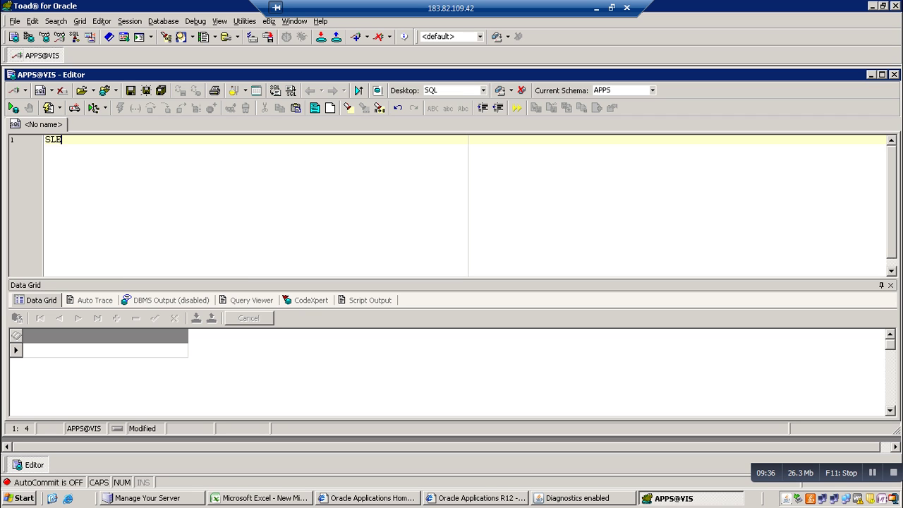
text(CT * FRO)
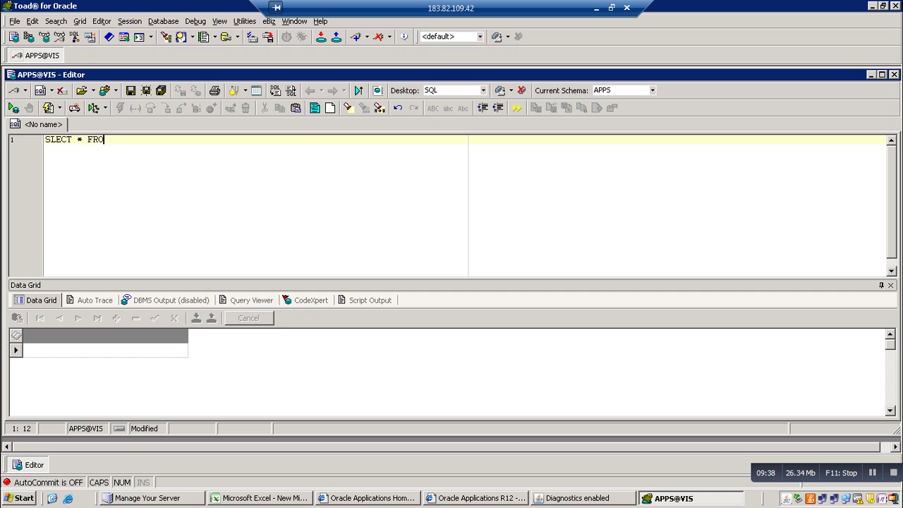
text(M MT)
click(61, 139)
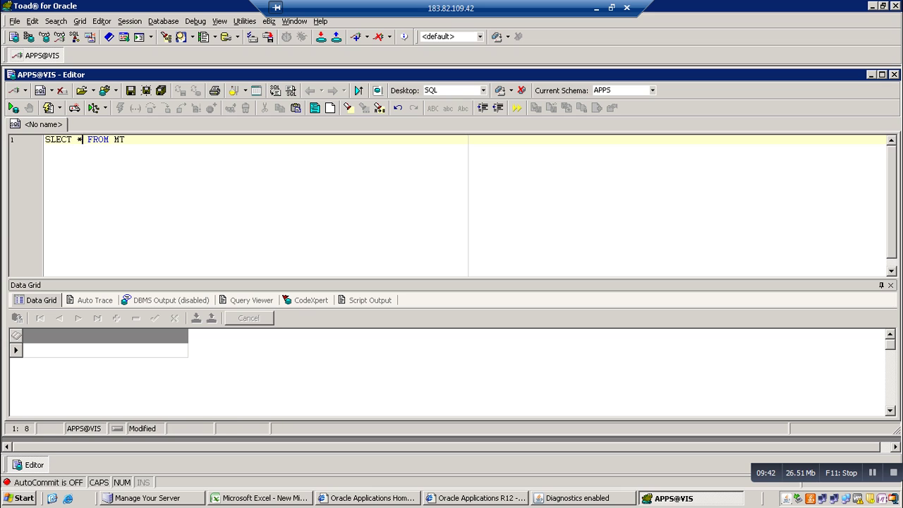
click(48, 139)
text(E)
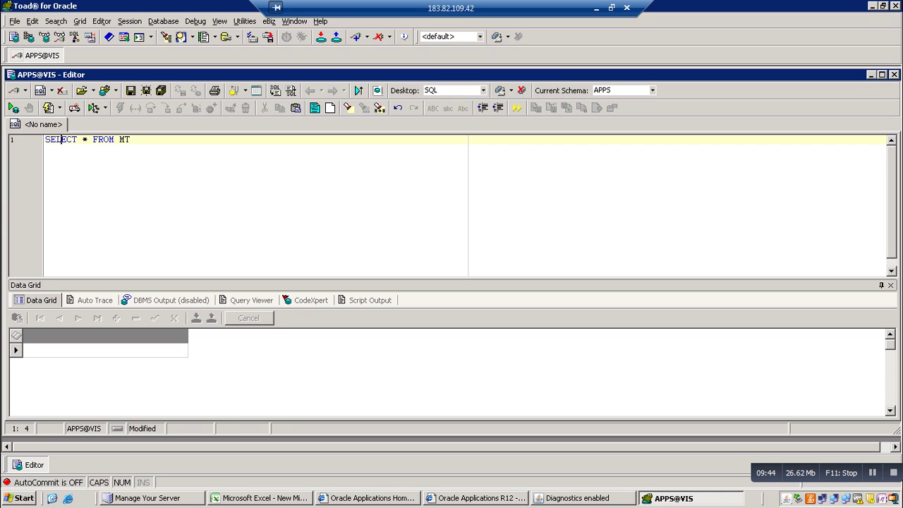
Complete the table name MTL_SYSTEM_ITEMS_B, run the query, and begin a WHERE clause
click(109, 139)
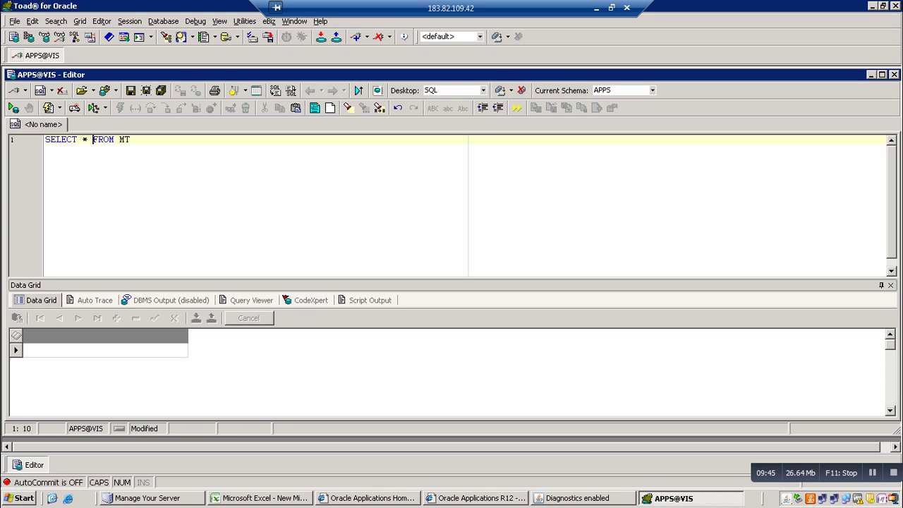
click(131, 139)
text(L_SYSTEM_ITEM)
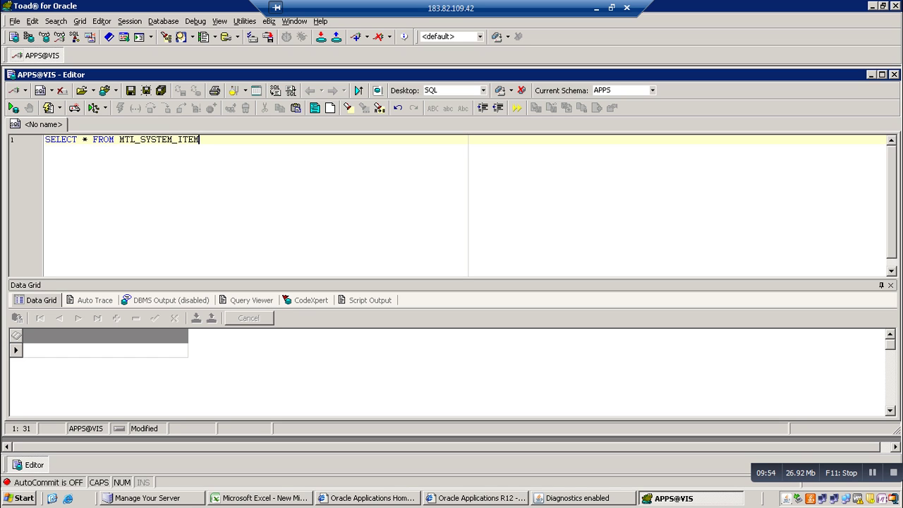
text(S_B)
key(F9)
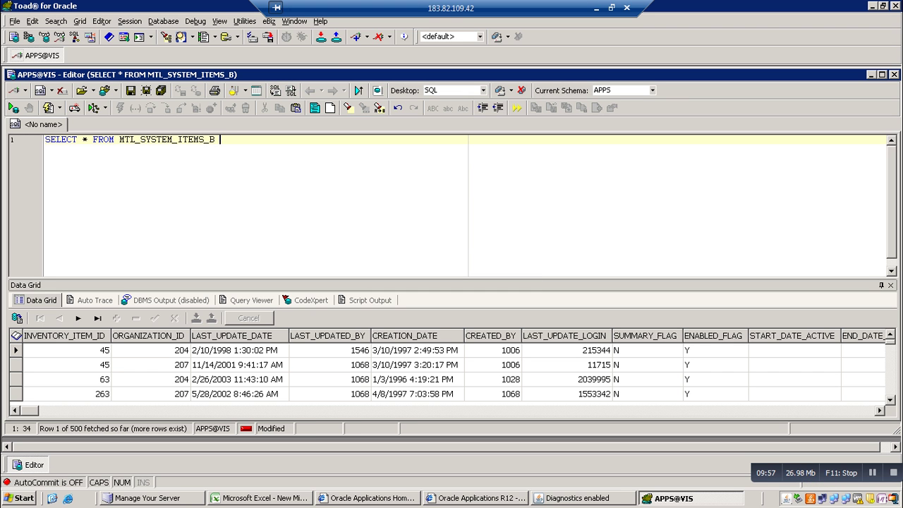
text(WHERE)
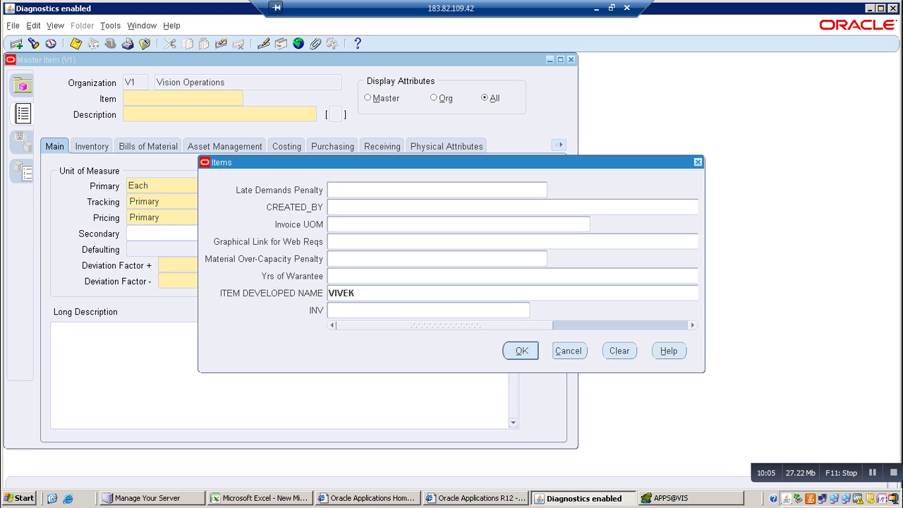
Cancel the flexfield window, enter item IPHONE7 described as MOBILE, and accept the defaulted flexfield values
key(alt+c)
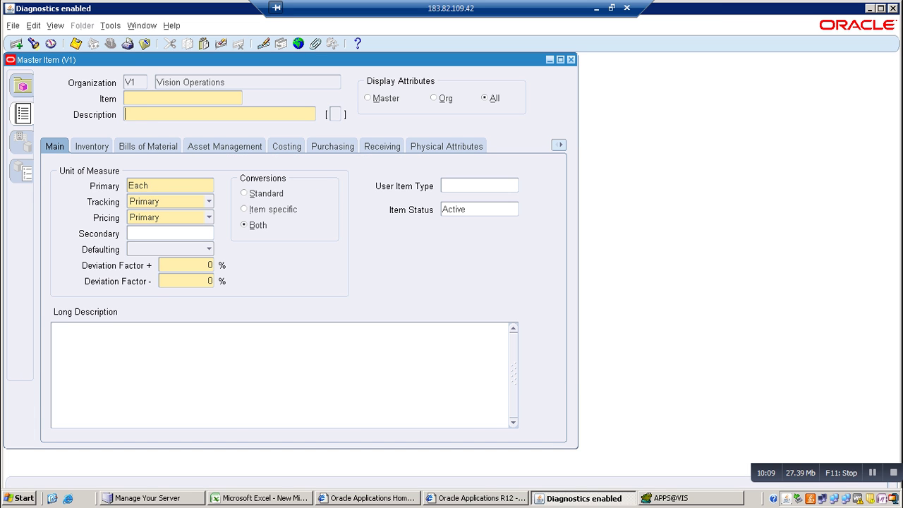
click(127, 99)
text(IPHONE7MON)
key(BackSpace)
text(BILE)
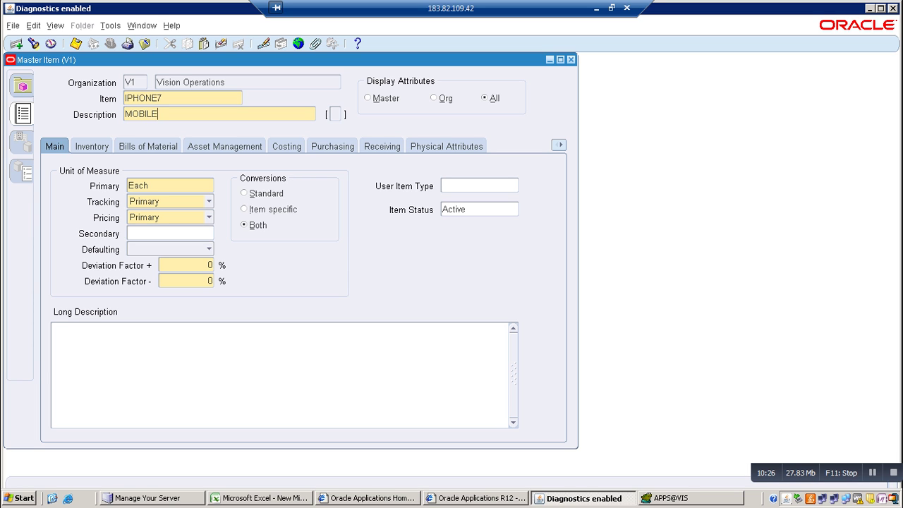
click(334, 114)
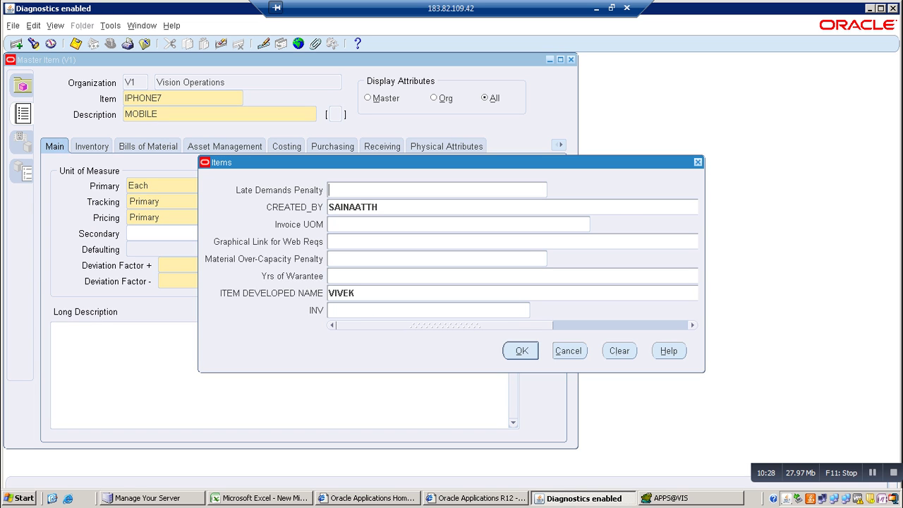
key(Return)
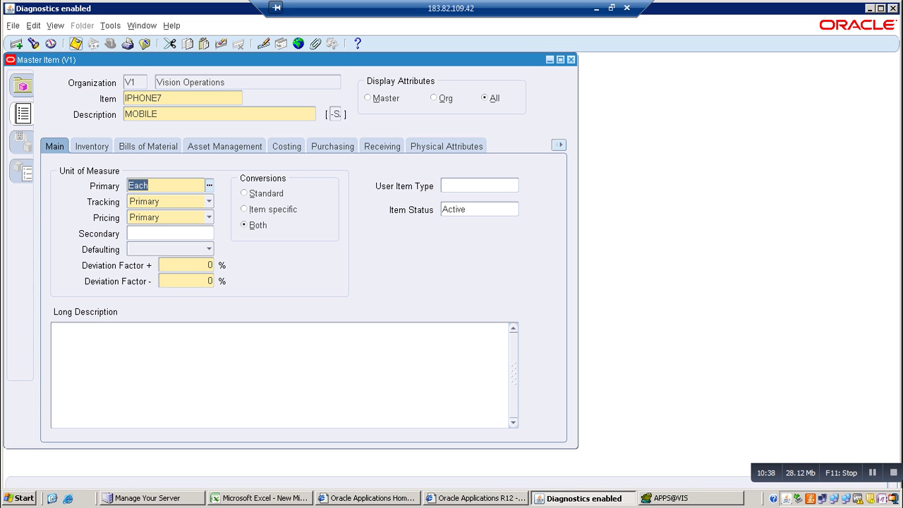
Extend the Toad query with SEGMENT1 LIKE 'IPHONE while saving the new item in E-Business Suite
key(alt+Tab)
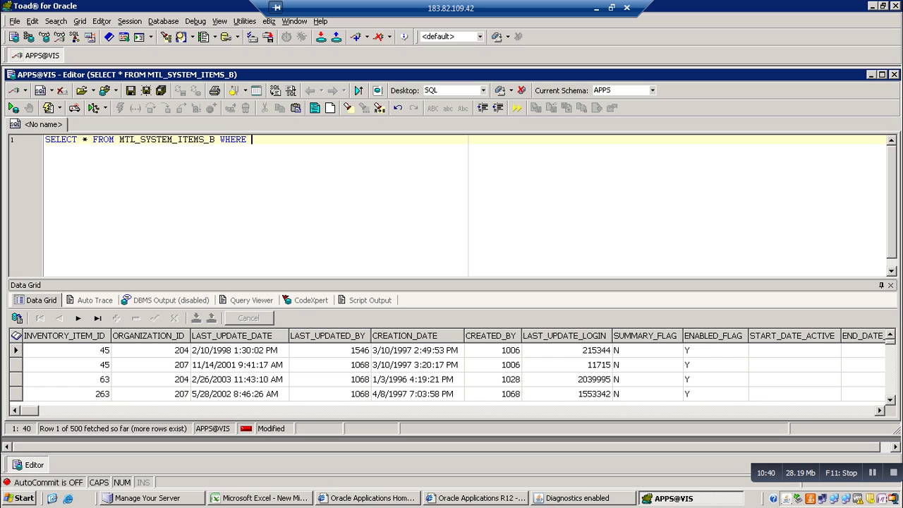
text(SEGMENT1 LIKE )
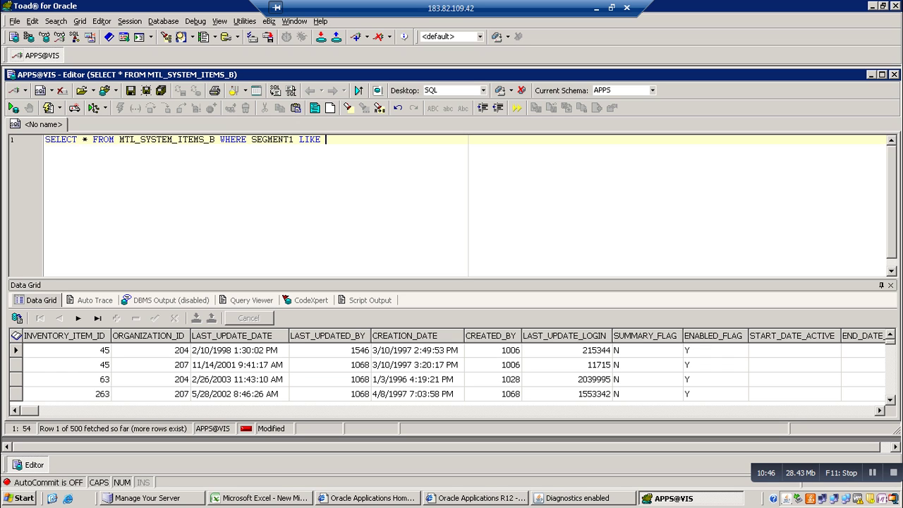
text('IPHONE)
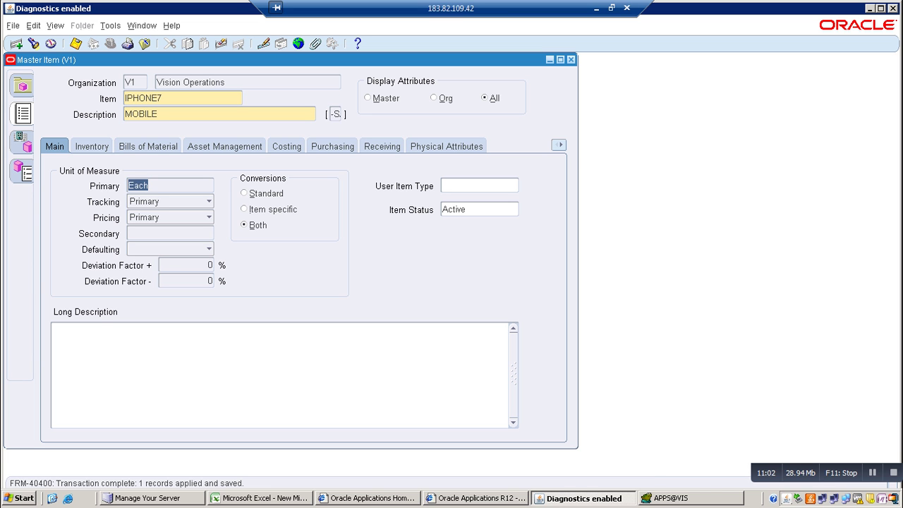
key(alt+Tab)
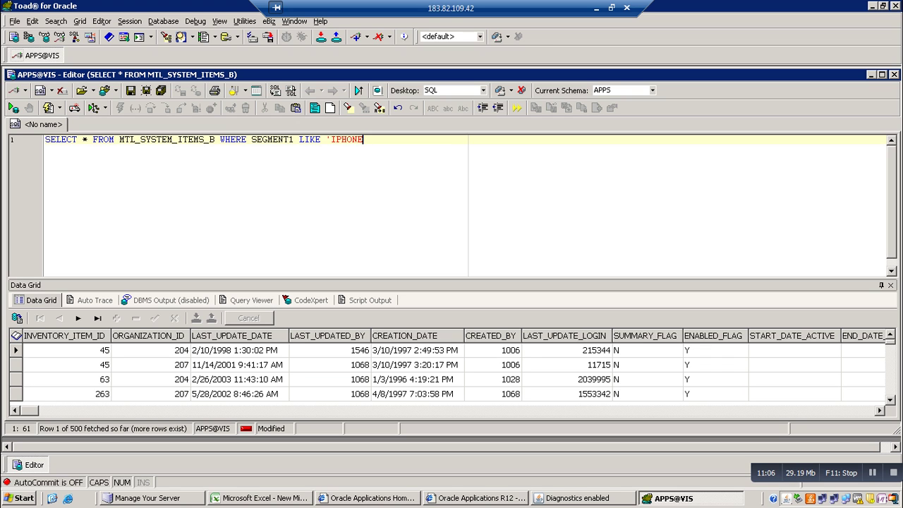
Finish the filter as LIKE 'IPHONE%' and run the query
click(347, 139)
key(End)
text(%')
key(F9)
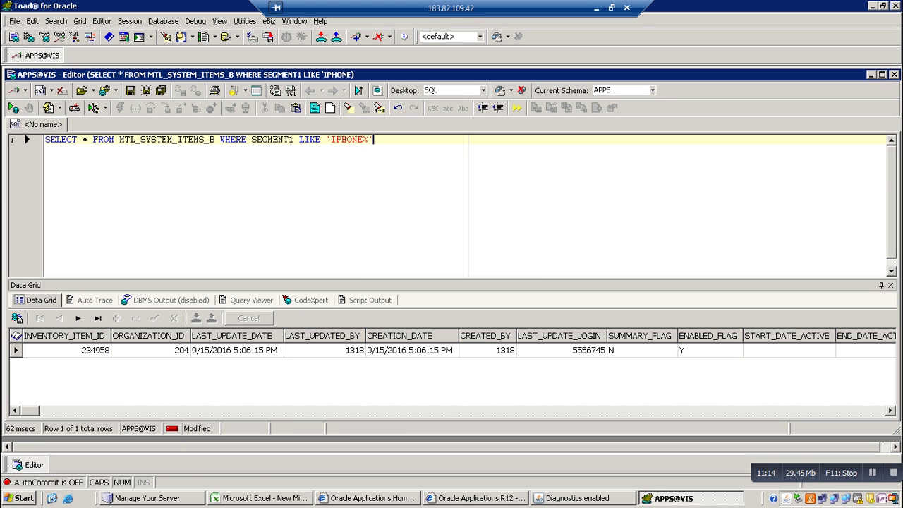
Step across the single result row to check SEGMENT1 IPHONE7 and the ATTRIBUTE3/ATTRIBUTE4 values
click(63, 350)
key(Right)
key(Right)
key(Right)
key(Right)
key(Right)
key(Right)
key(Right)
key(Right)
key(Right)
key(Right)
key(Right)
key(Right)
key(Right)
key(Right)
key(Right)
key(Right)
key(Right)
key(Right)
key(Right)
key(Right)
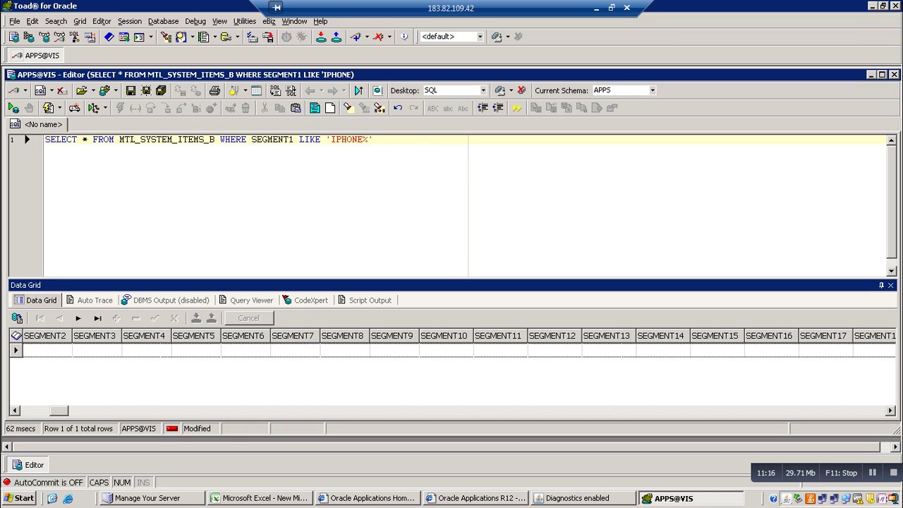
key(Right)
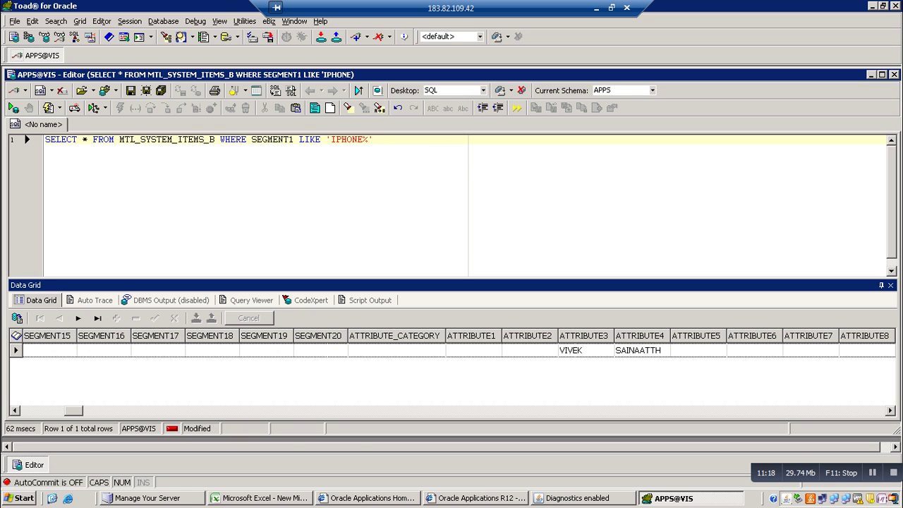
key(Left)
key(Left)
key(Left)
key(Left)
key(Left)
key(Left)
key(Left)
key(Left)
key(Left)
key(Left)
key(Left)
key(Left)
key(Left)
key(Left)
key(Left)
key(Left)
key(Left)
key(Left)
key(Left)
key(Left)
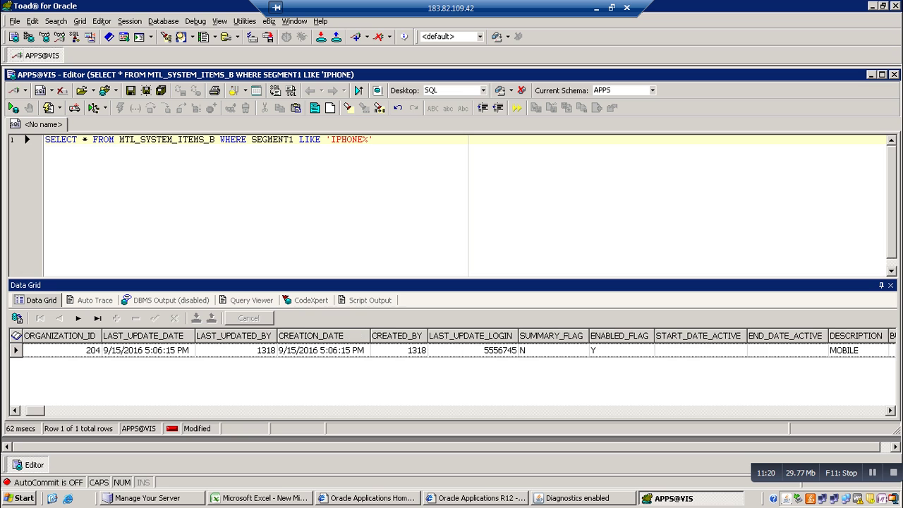
key(Right)
key(Right)
key(Right)
key(Right)
key(Right)
key(Right)
key(Right)
key(Right)
key(Right)
key(Right)
key(Right)
key(Right)
key(Right)
key(Right)
key(Right)
key(Right)
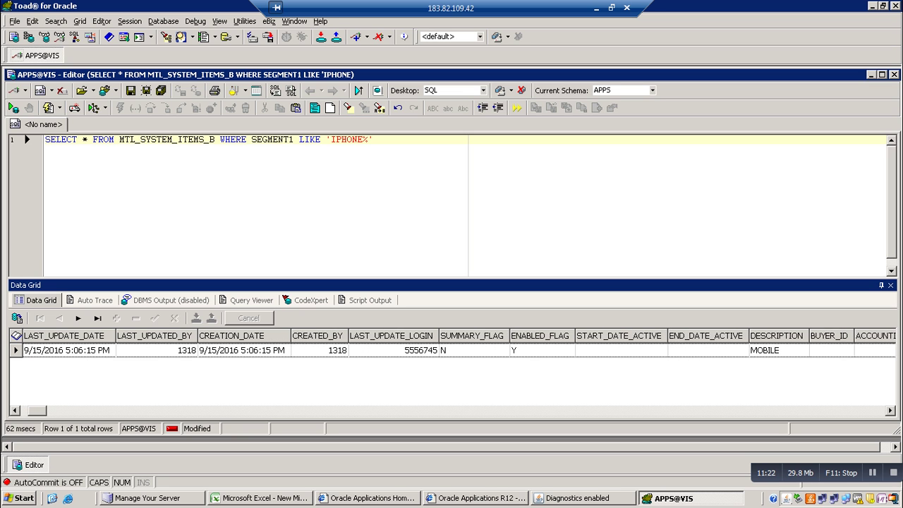
key(Right)
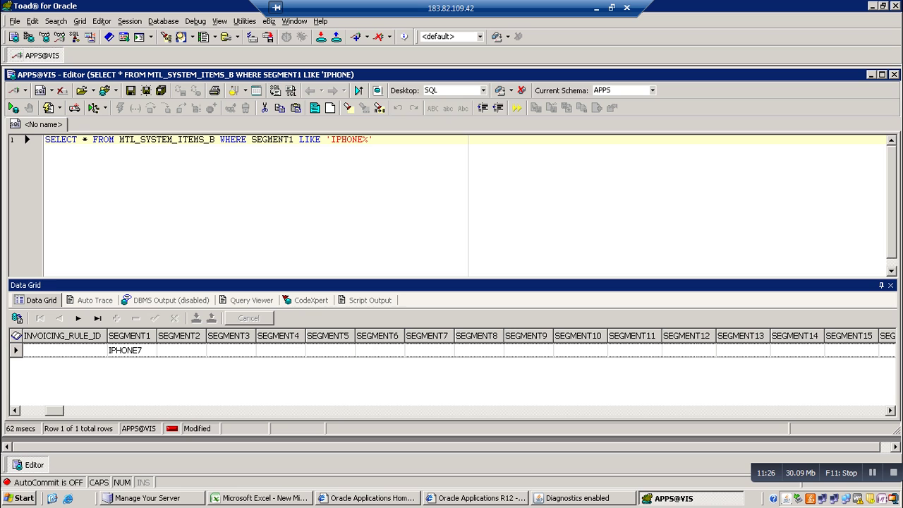
key(Right)
key(Right)
key(Right)
key(Right)
key(Right)
key(Right)
key(Right)
key(Right)
key(Right)
key(Right)
key(Right)
key(Right)
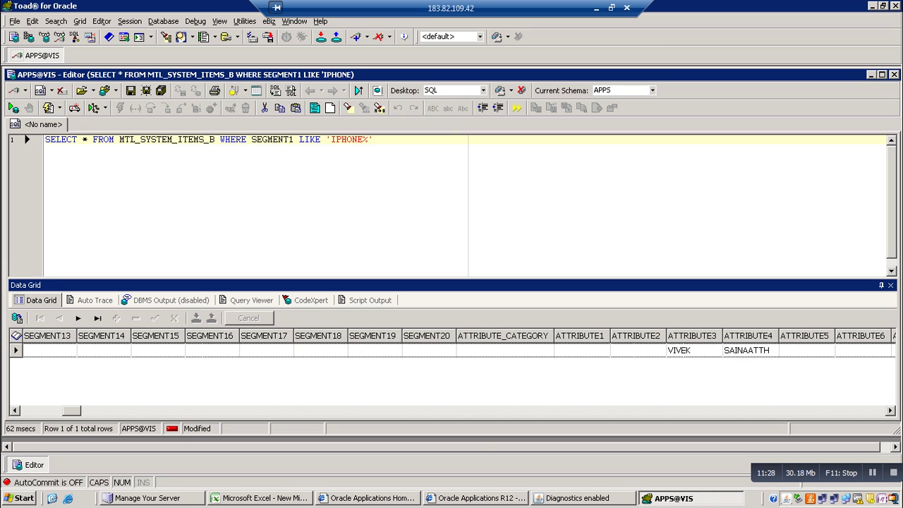
key(Right)
key(Right)
key(Right)
key(Right)
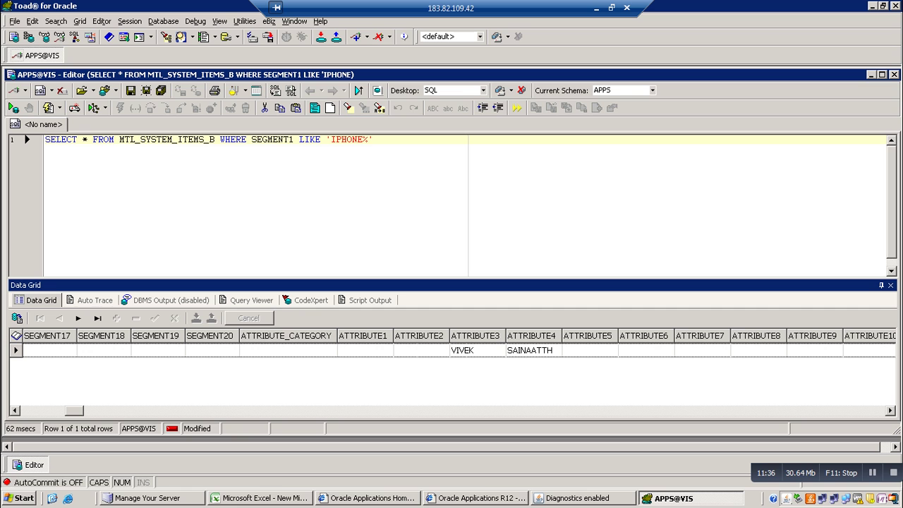
Scroll the result grid through the ATTRIBUTE columns and bring up the ATTRIBUTE4 sort options
scroll(452, 367, right, 10)
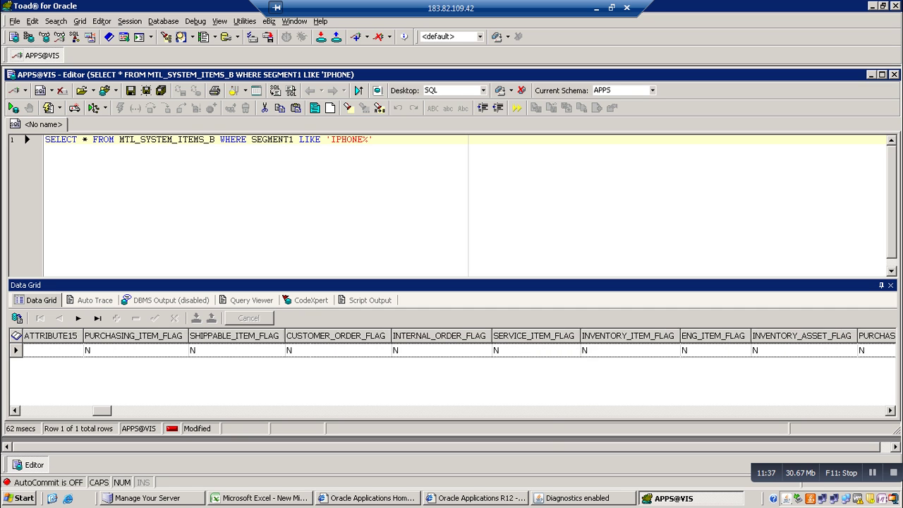
scroll(452, 367, right, 20)
scroll(452, 367, right, 20)
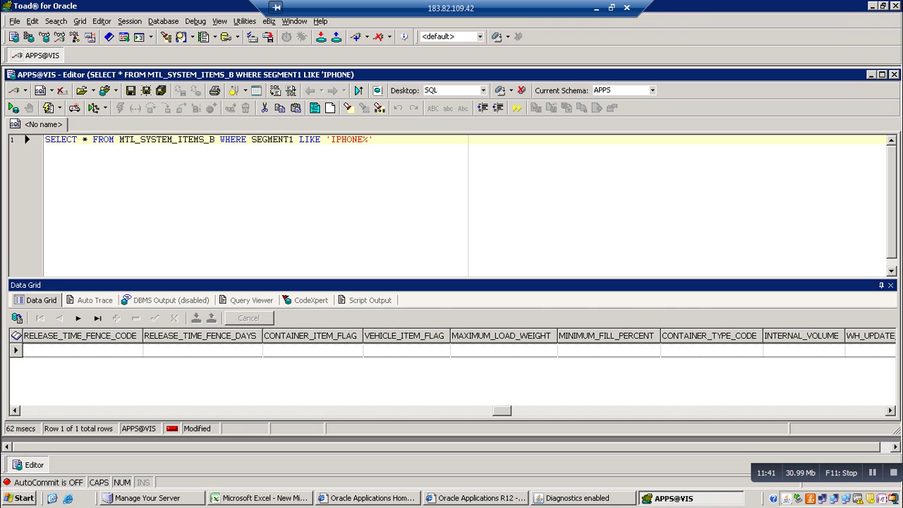
scroll(452, 367, left, 20)
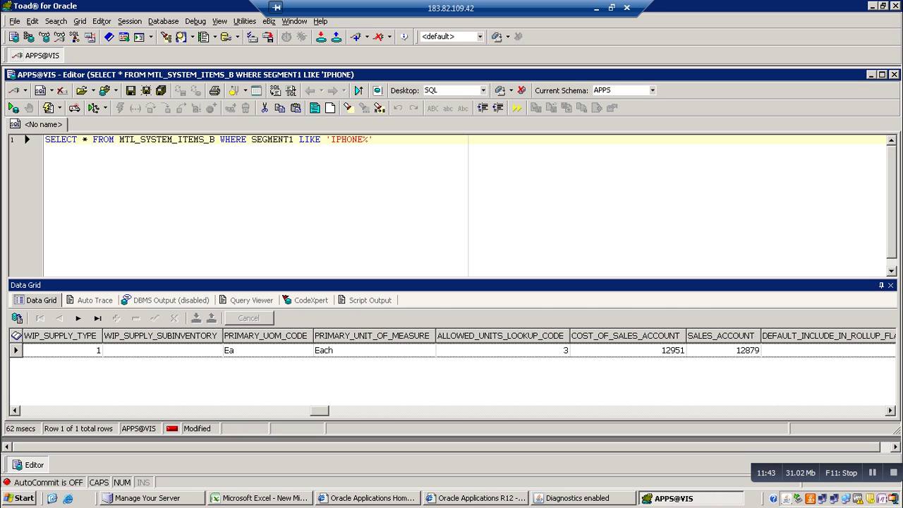
scroll(451, 367, left, 20)
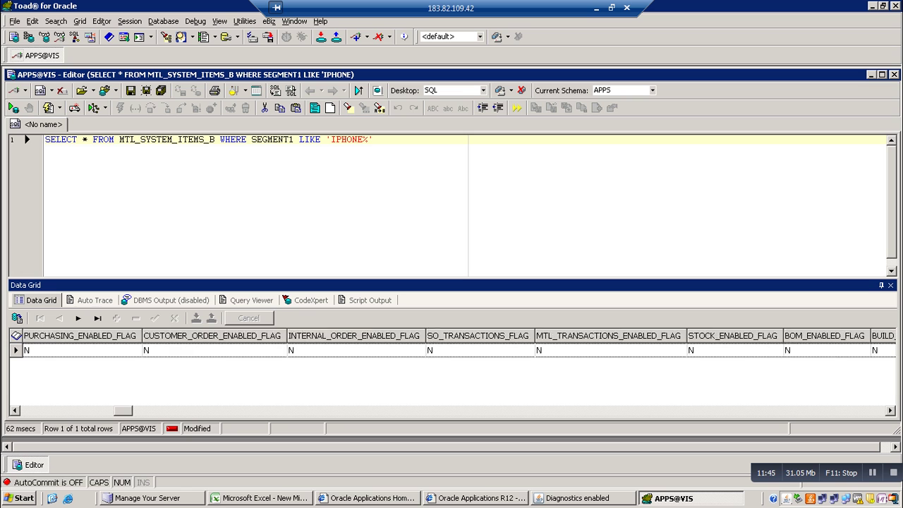
scroll(452, 367, left, 12)
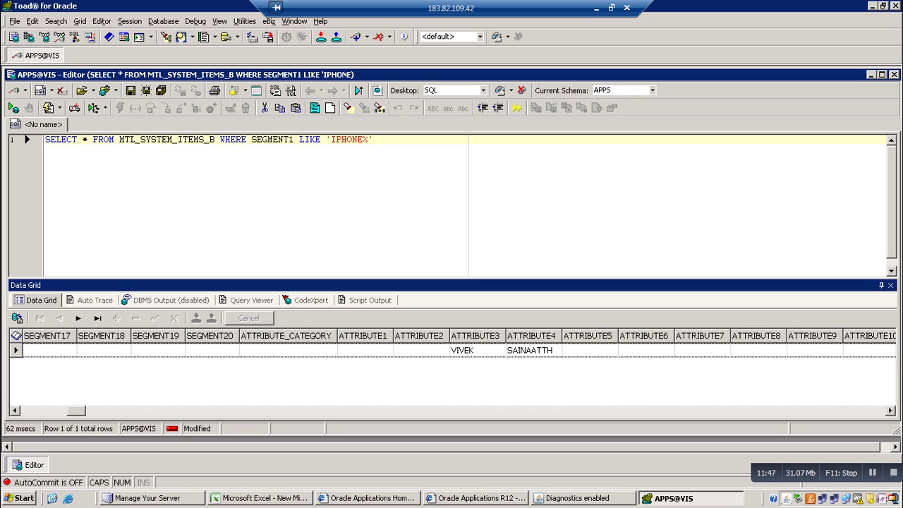
click(588, 336)
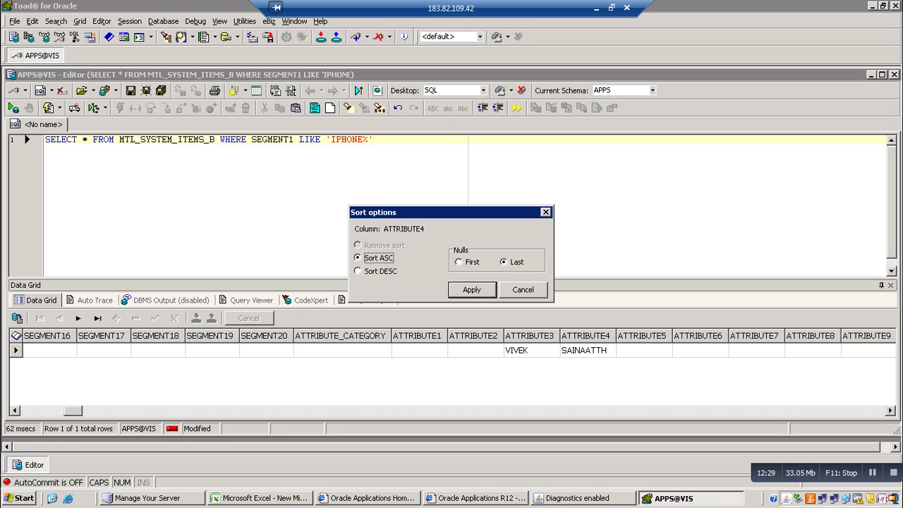
Cancel the ATTRIBUTE4 and ATTRIBUTE3 sort options without sorting, then return to the Master Item form
key(Escape)
click(530, 336)
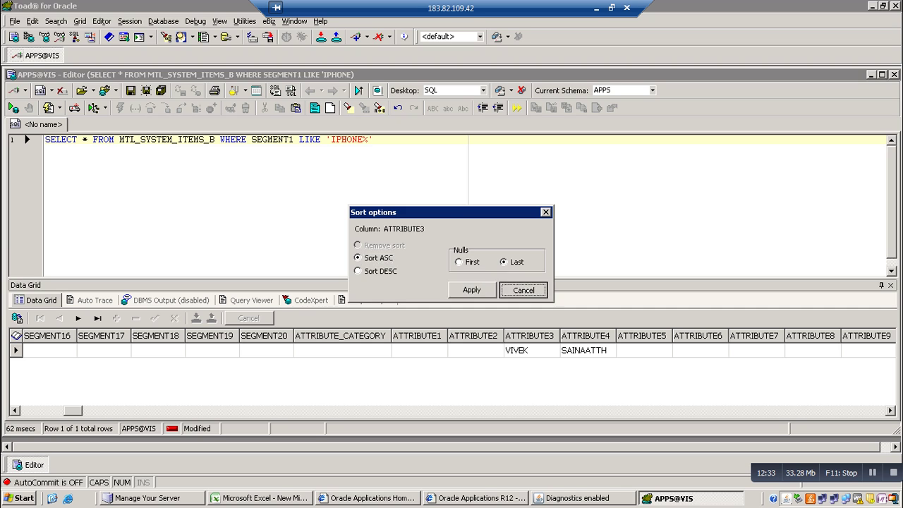
key(Escape)
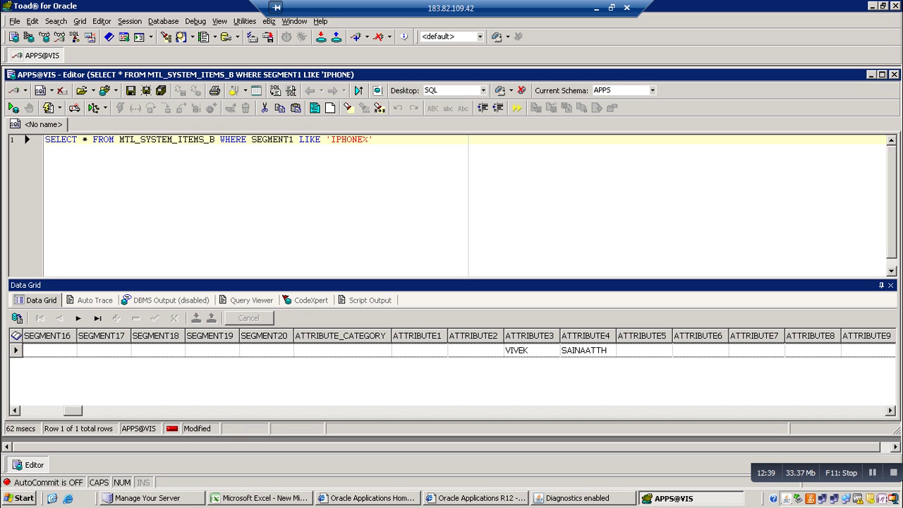
click(586, 336)
key(Return)
key(alt+Tab)
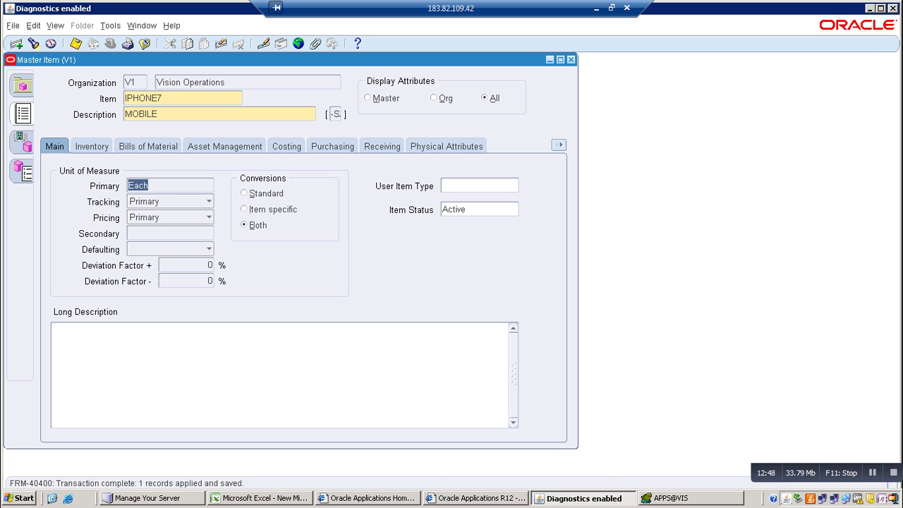
click(261, 499)
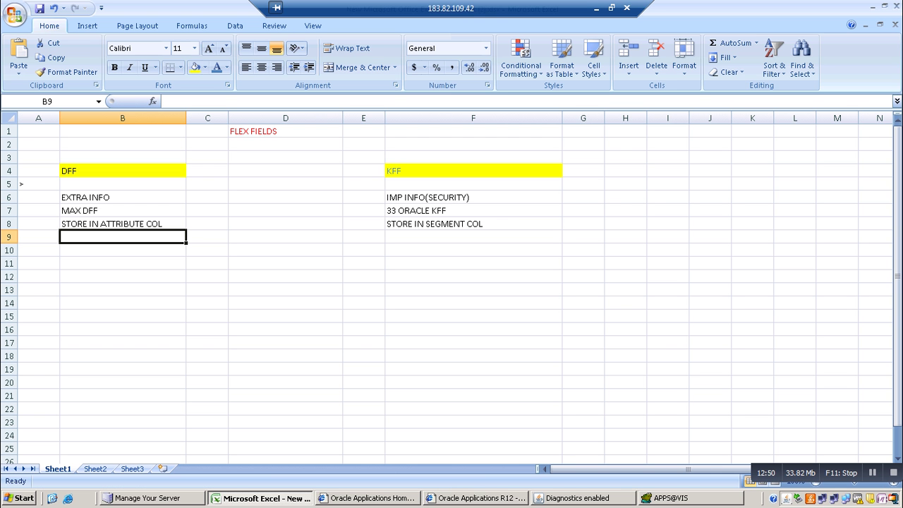
click(122, 250)
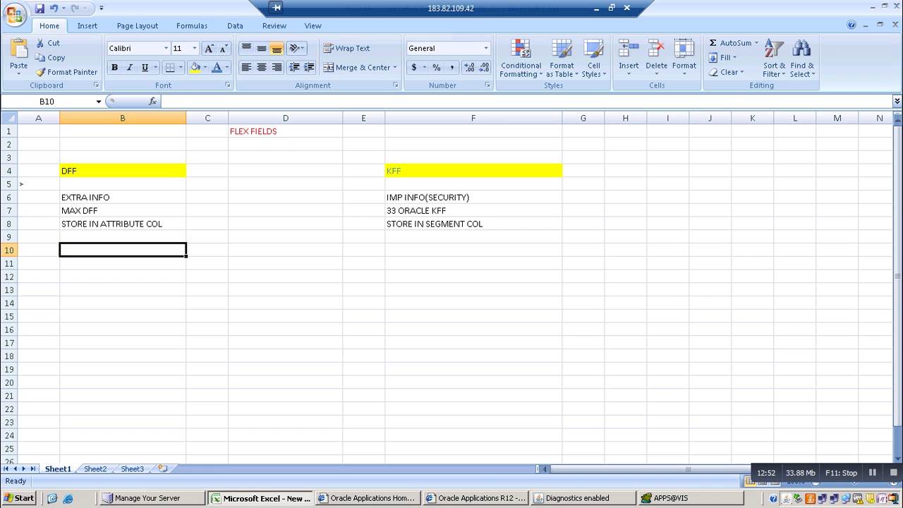
click(123, 264)
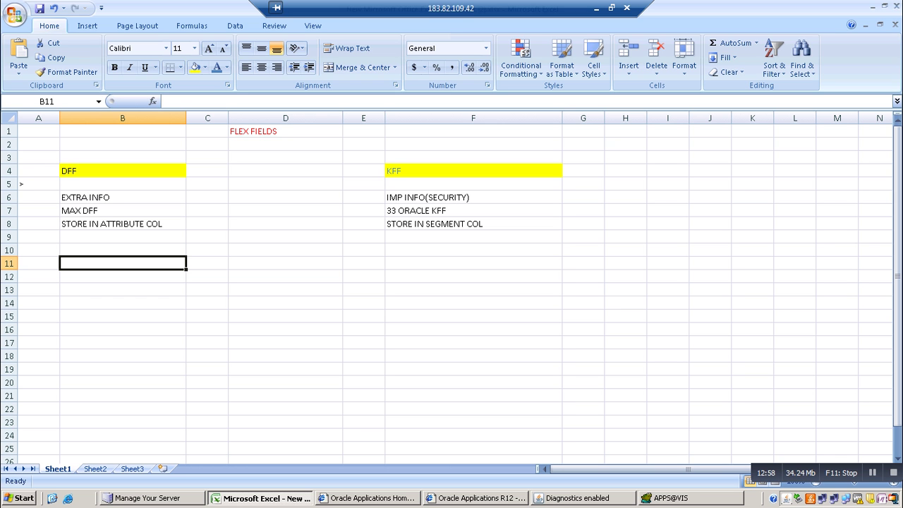
key(alt+Tab)
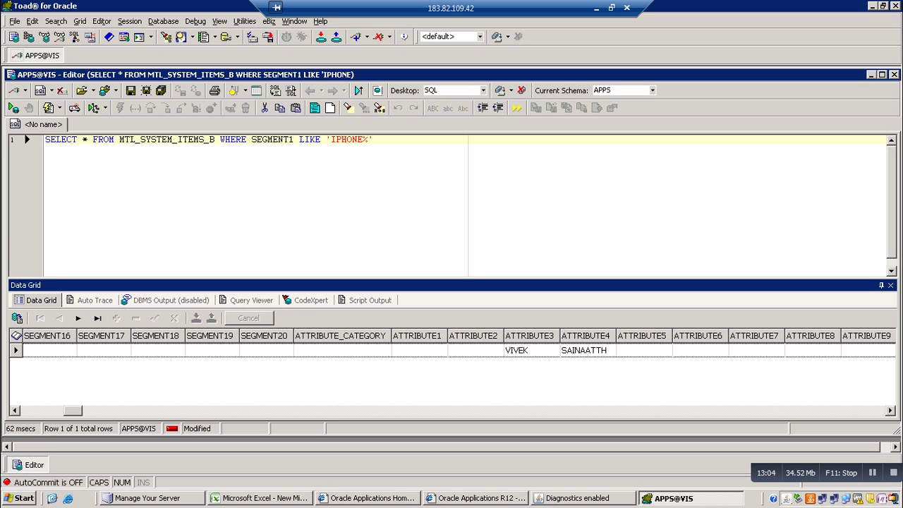
click(577, 498)
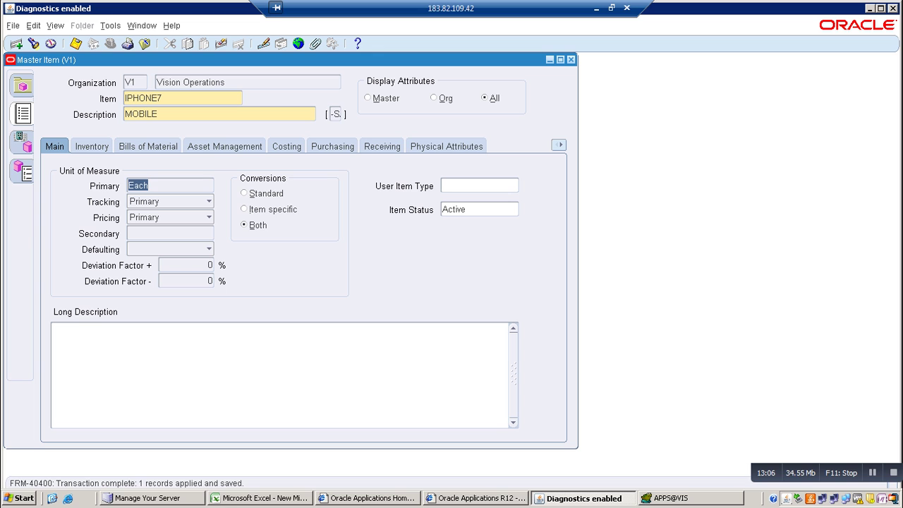
Open IPHONE7's Items flexfield at CREATED_BY and compare it against the Toad query results
click(336, 113)
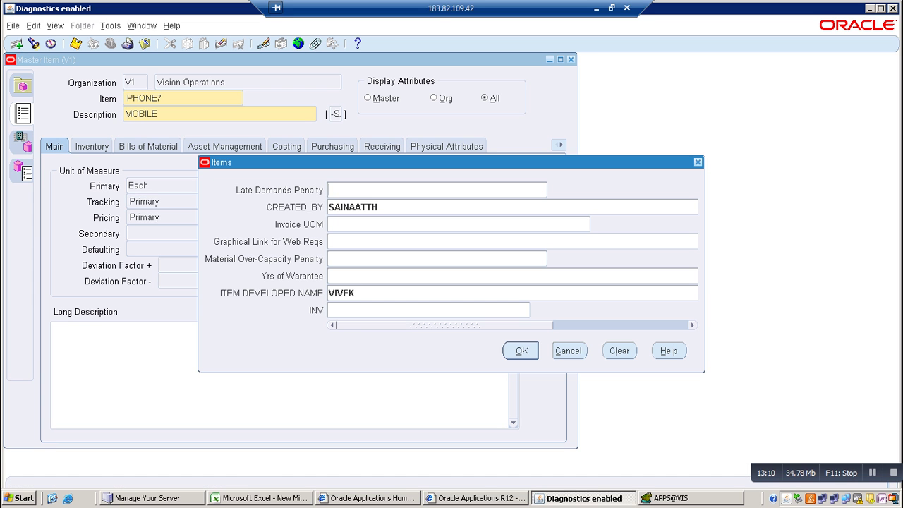
key(Tab)
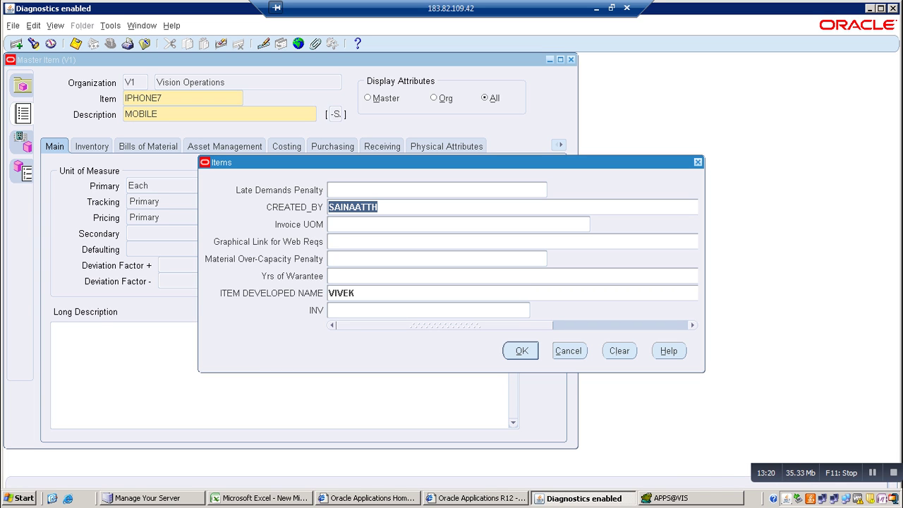
key(alt+Tab)
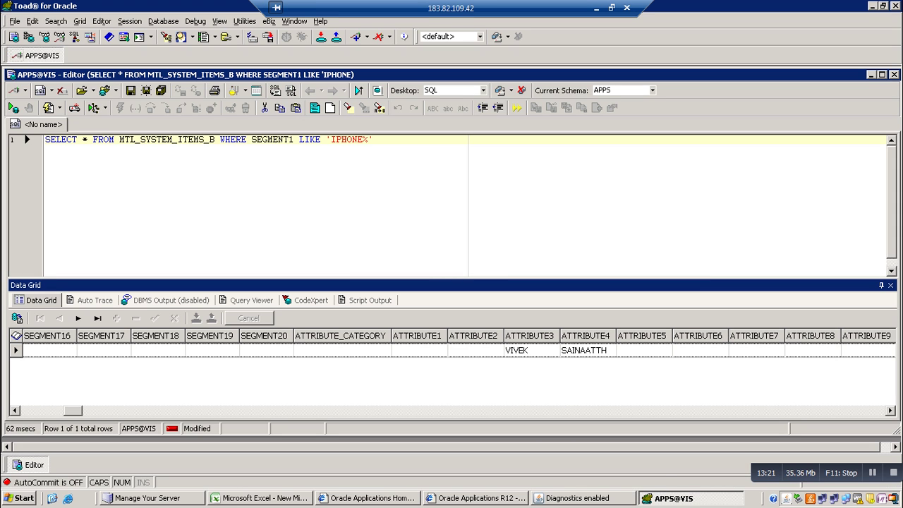
click(579, 499)
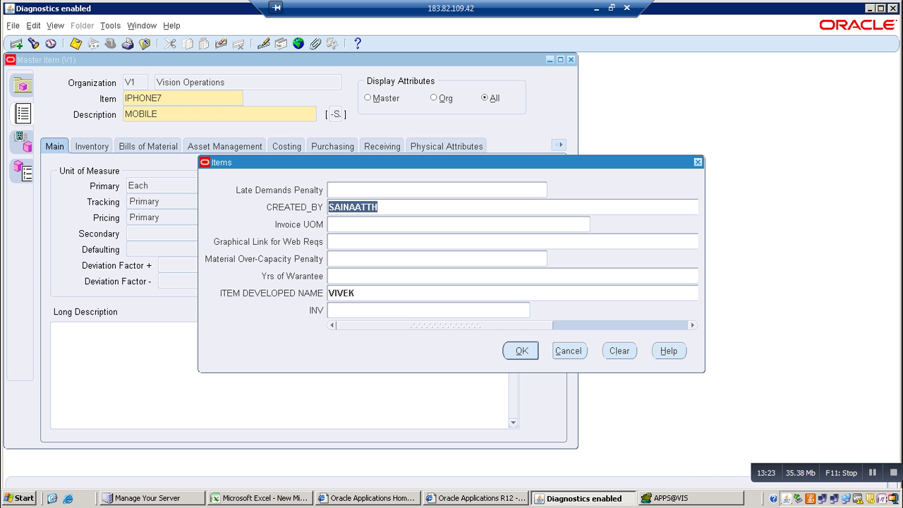
click(667, 498)
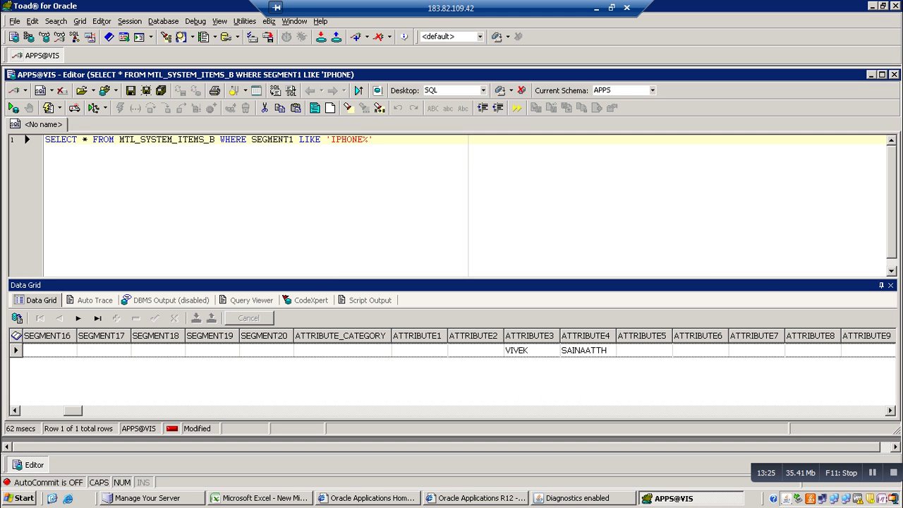
click(264, 498)
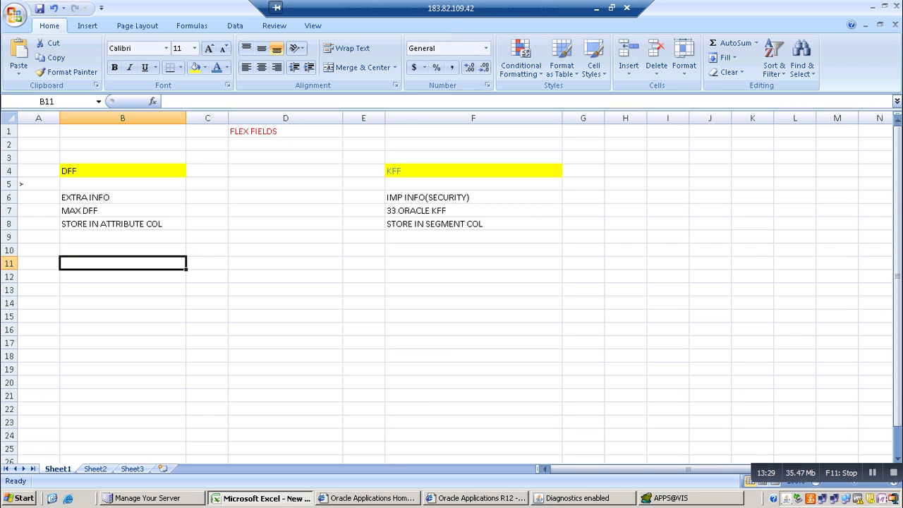
Enter INDIA in B11 and USA in D11
text(INDIA)
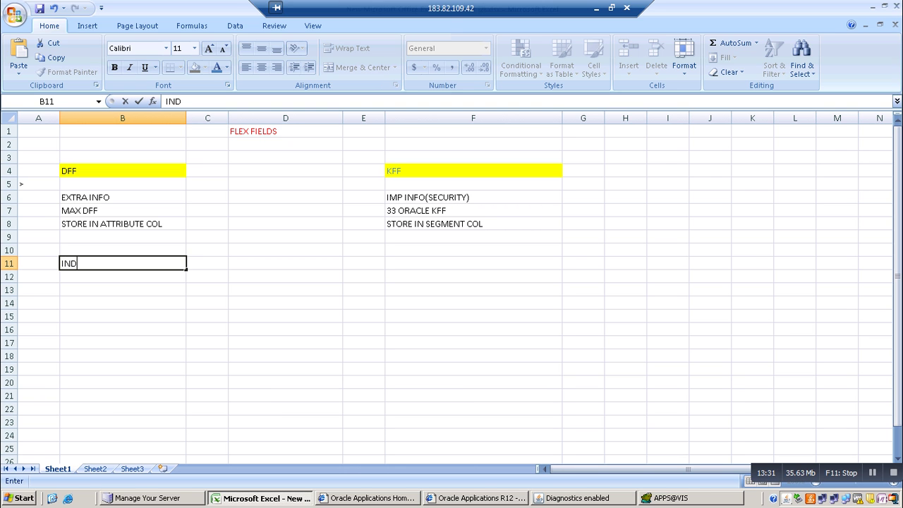
click(285, 263)
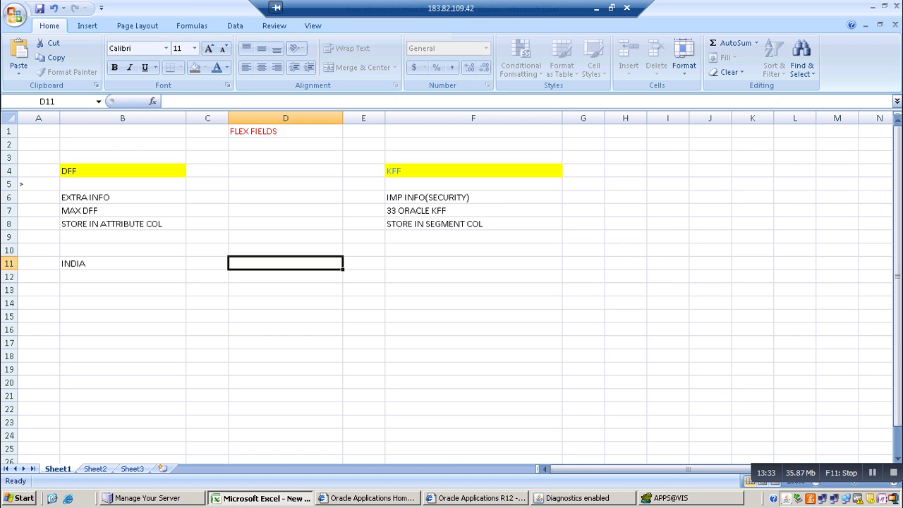
text(USA)
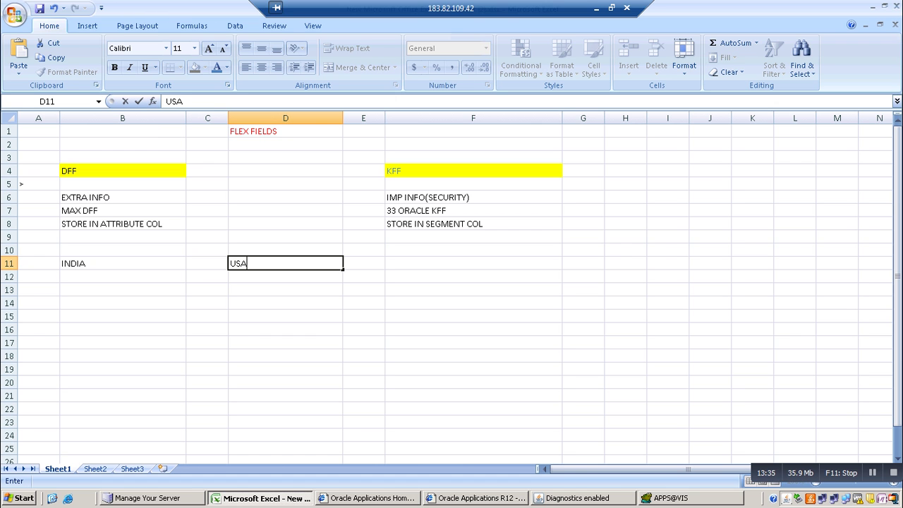
click(123, 276)
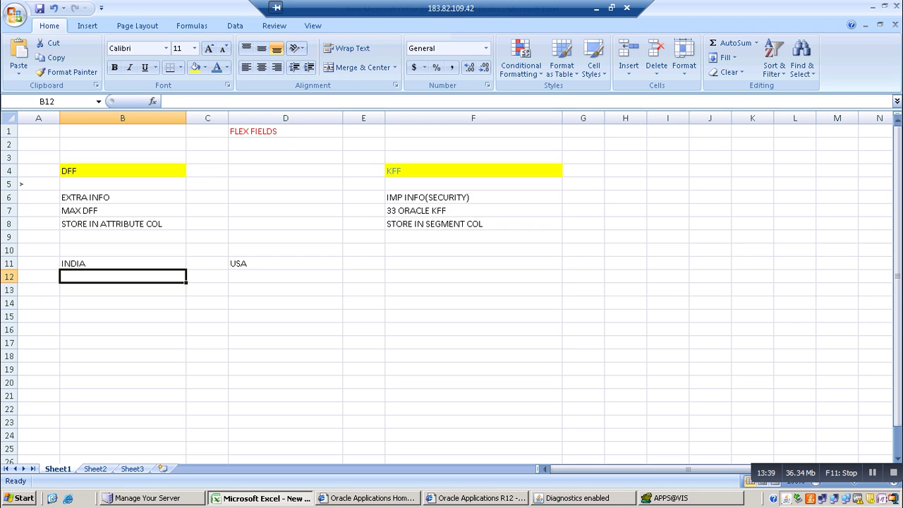
Enter INVENTORIES in both B13 and D13
click(123, 303)
click(123, 289)
text(I)
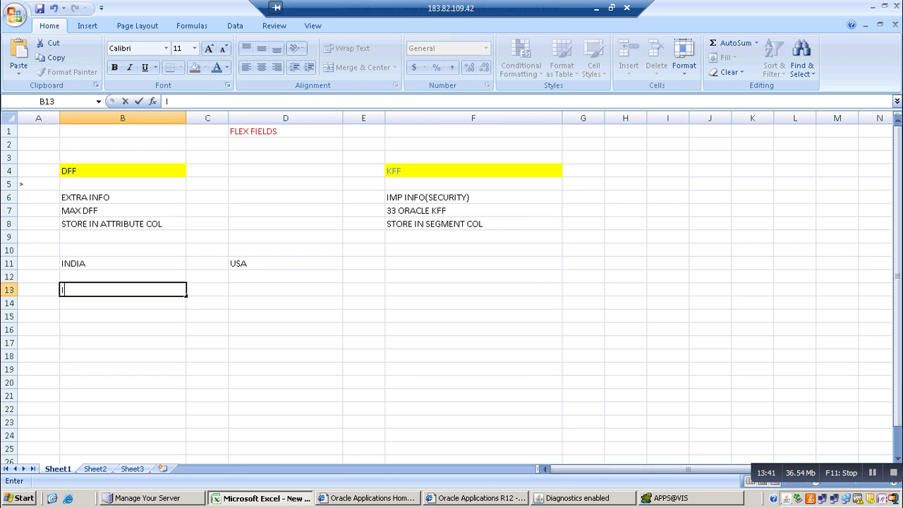
text(NVENTORIES)
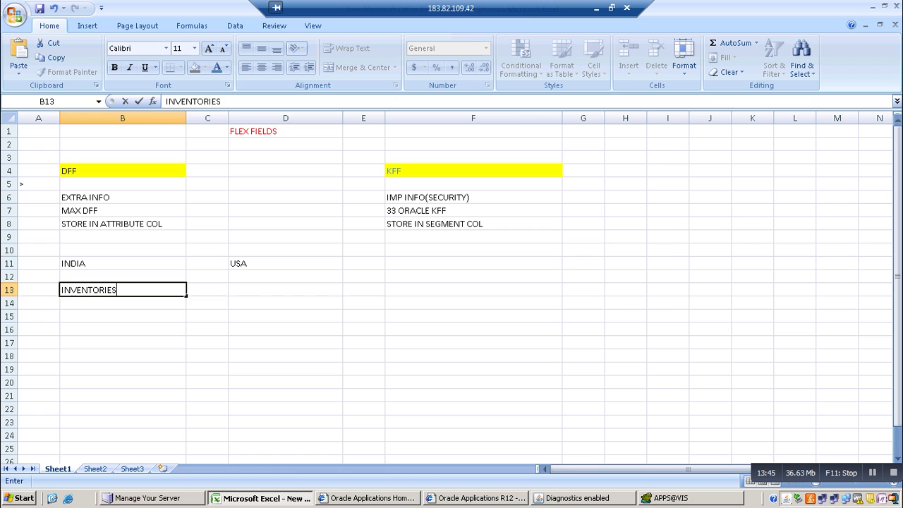
click(285, 289)
text(INVEN)
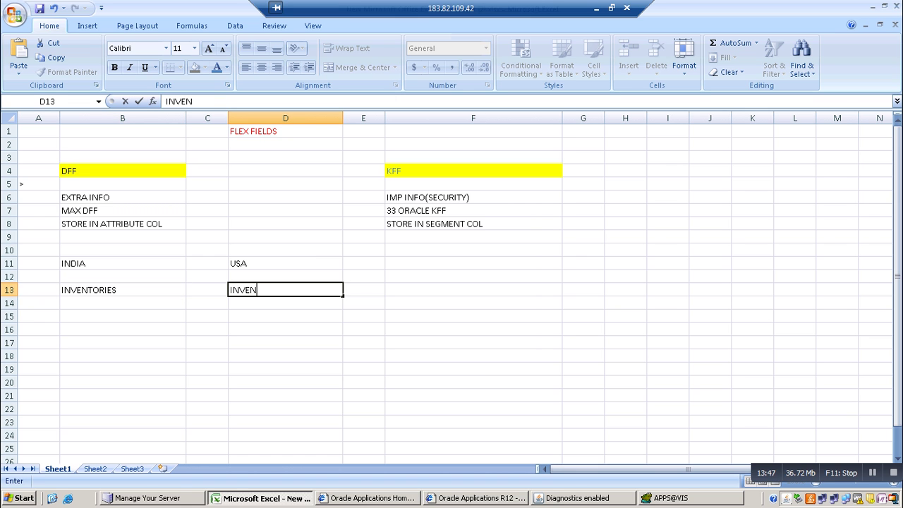
text(TORIES)
click(122, 303)
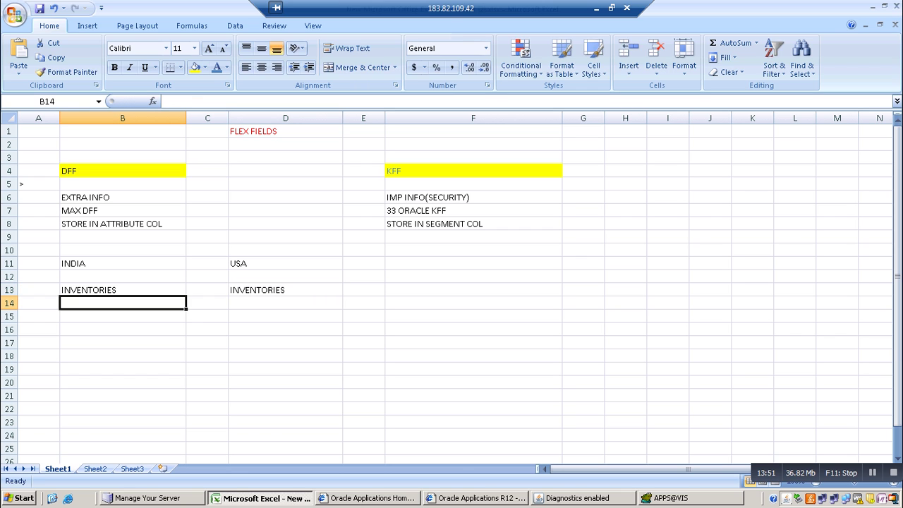
Enter LOCA in B14, LOC in D14, and SUB_INV in B15
text(LOCA)
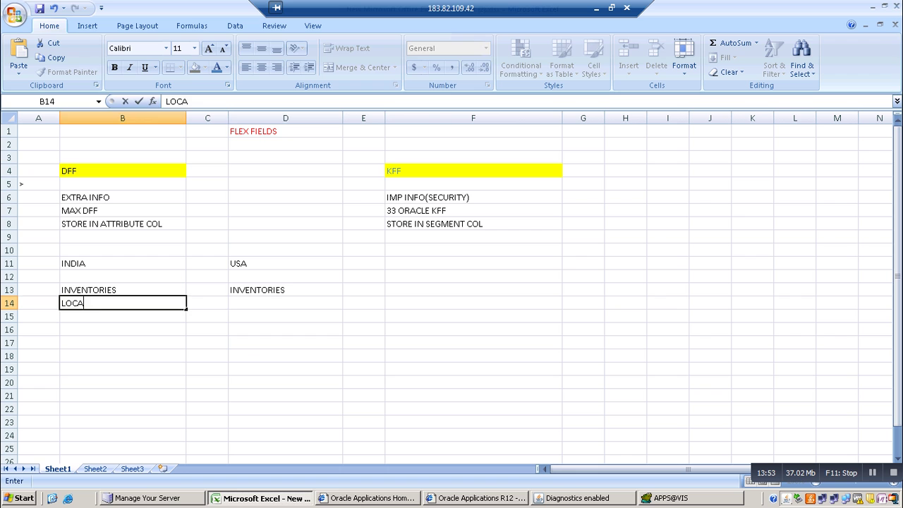
click(285, 303)
text(LOC)
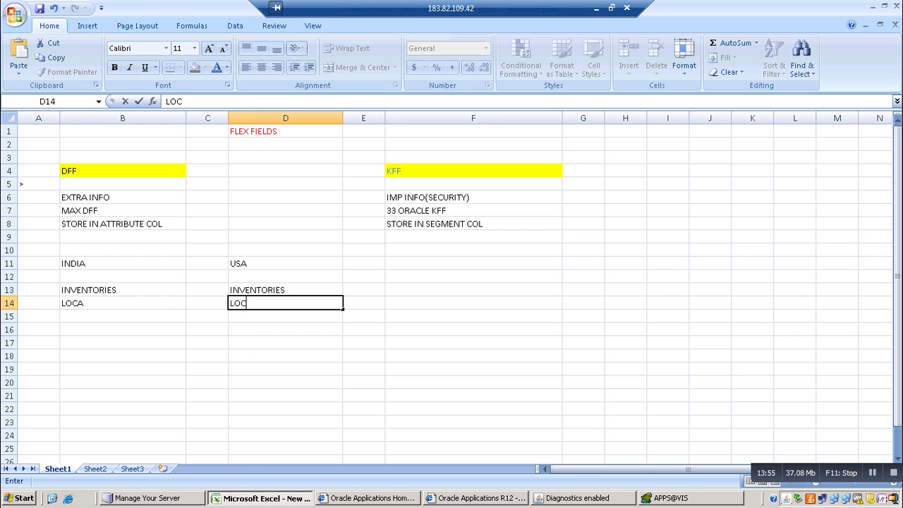
click(122, 316)
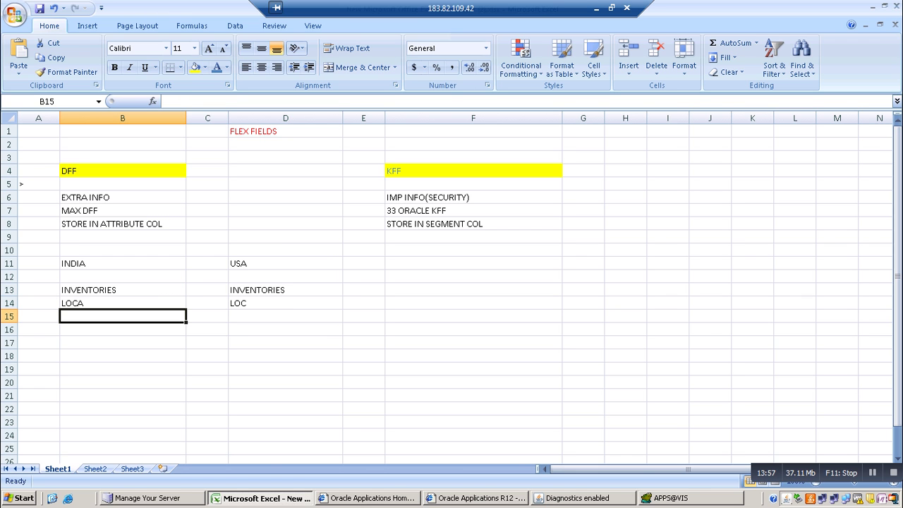
text(AT)
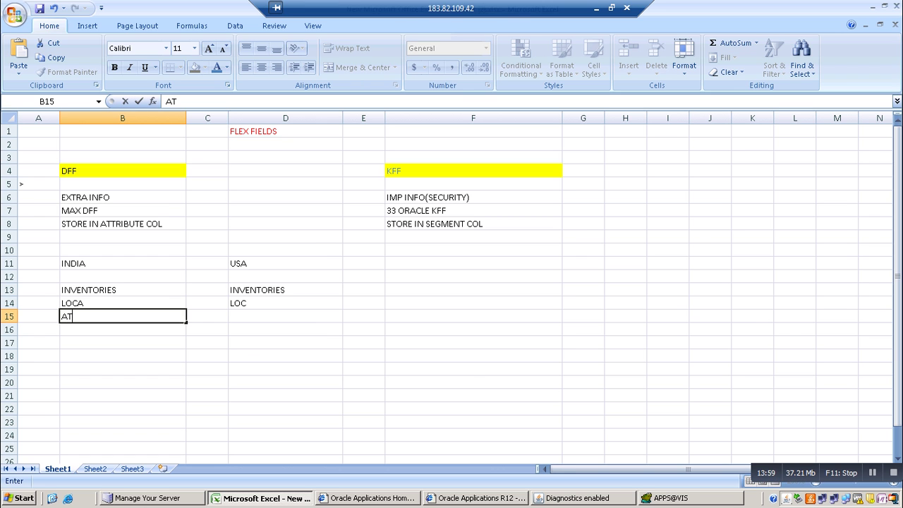
key(BackSpace)
key(BackSpace)
text(SUB_INV)
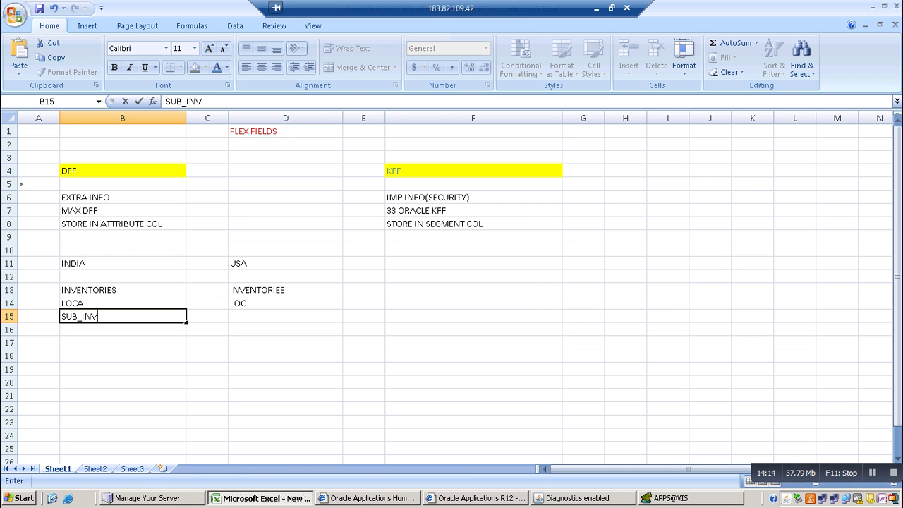
Commit SUB_INV under LOCA in the Excel flexfield notes and return to the Oracle Items window
click(285, 263)
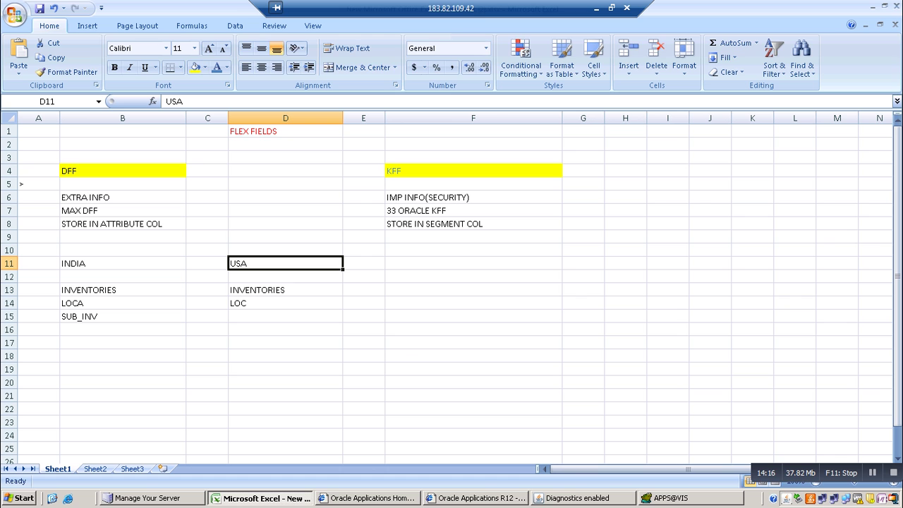
key(alt+Tab)
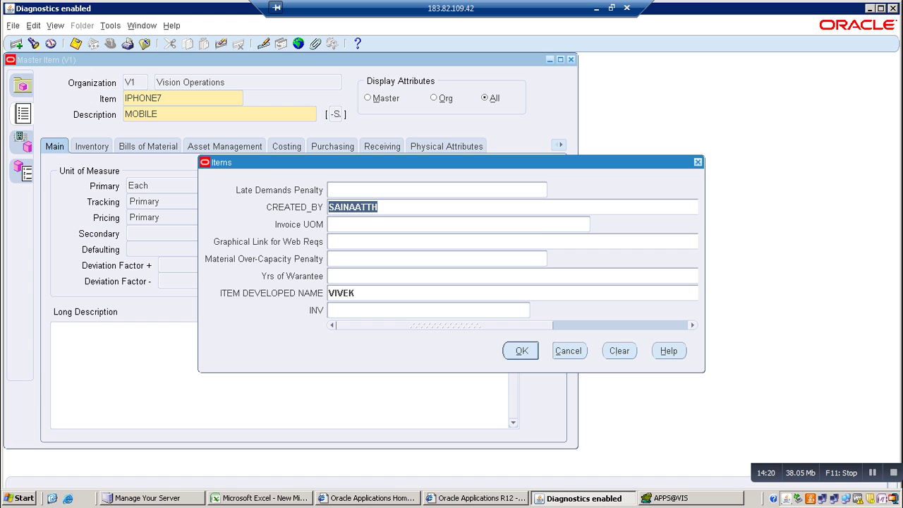
Cancel the Items flexfield popup and close the Master Item form
key(alt+c)
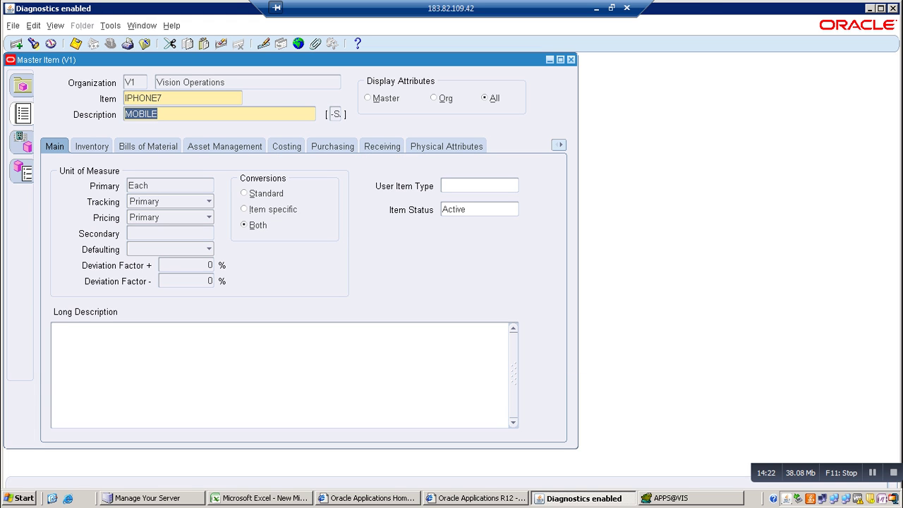
key(alt+f)
key(c)
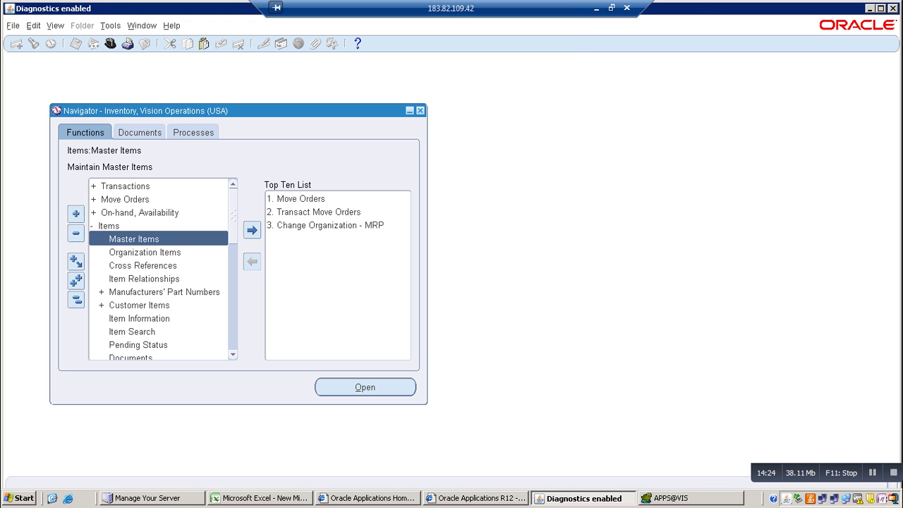
Switch to the Application Developer responsibility
key(alt+f)
key(Escape)
key(alt+f)
key(w)
key(Down)
key(Down)
key(Down)
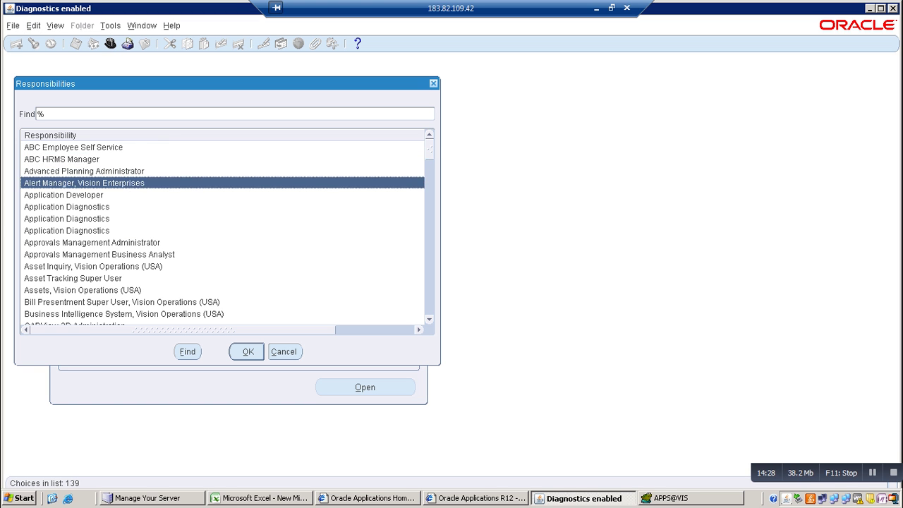
key(Down)
key(Return)
key(Return)
Open Flexfield > Descriptive > Segments from the Navigator
key(Down)
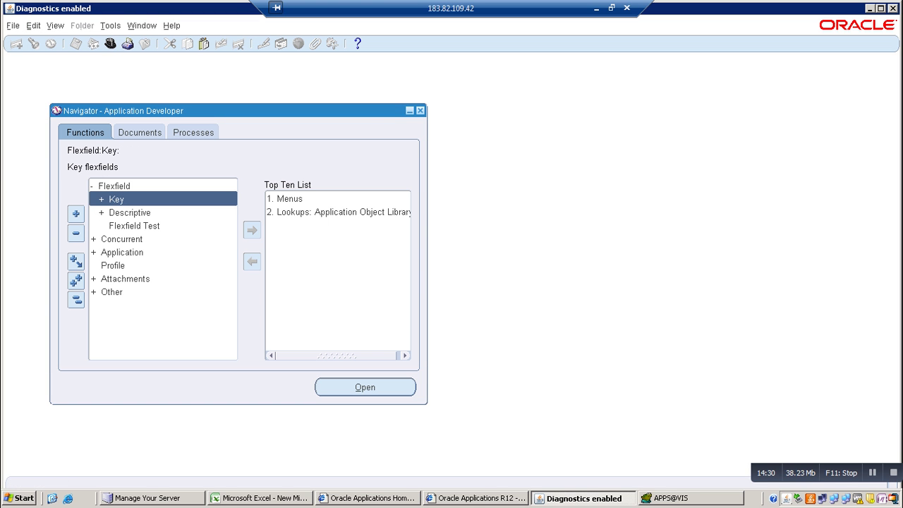
key(Down)
key(Down)
key(Up)
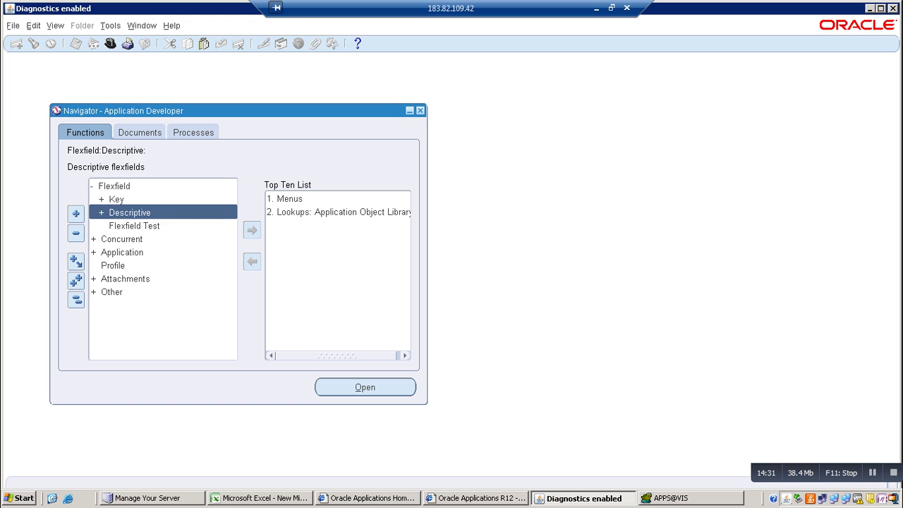
key(Return)
key(Down)
key(Down)
key(Down)
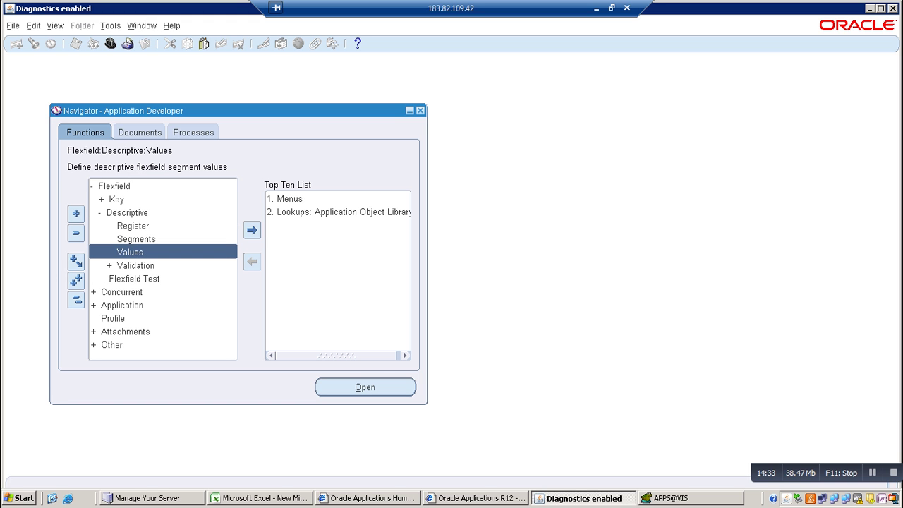
key(Up)
key(Return)
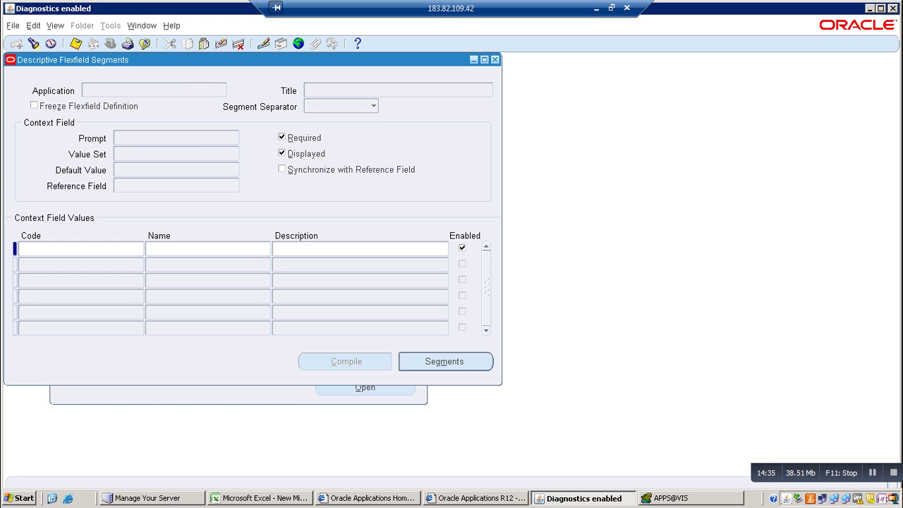
Query descriptive flexfields by the titles 'iTEMS' and then 'items'
key(F11)
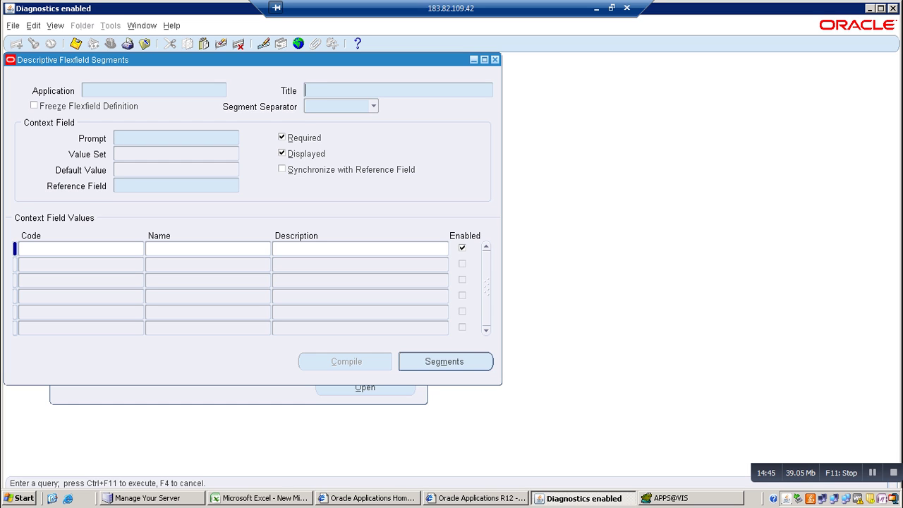
text(iTEMS)
key(ctrl+F11)
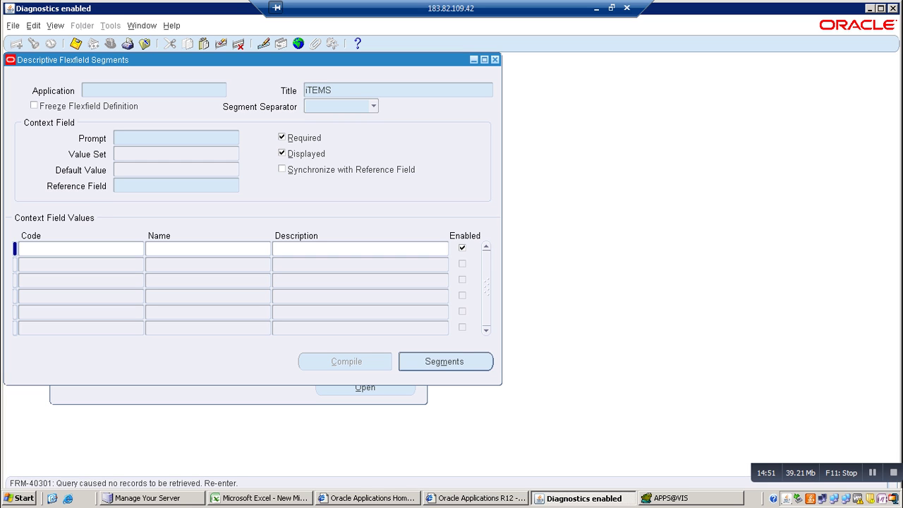
key(F11)
key(Delete)
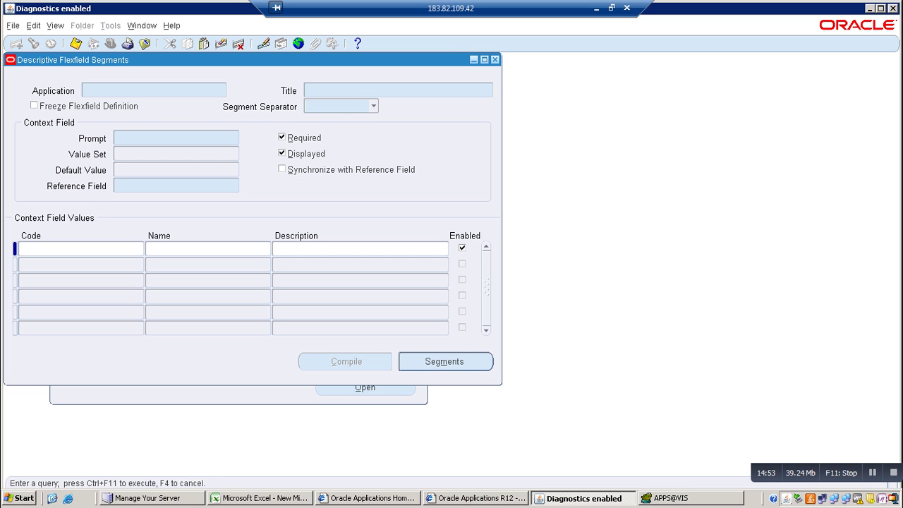
text(items)
key(ctrl+F11)
Reopen the Segments form and query the Title 'items', then the wildcard 'items%'
click(13, 25)
click(28, 201)
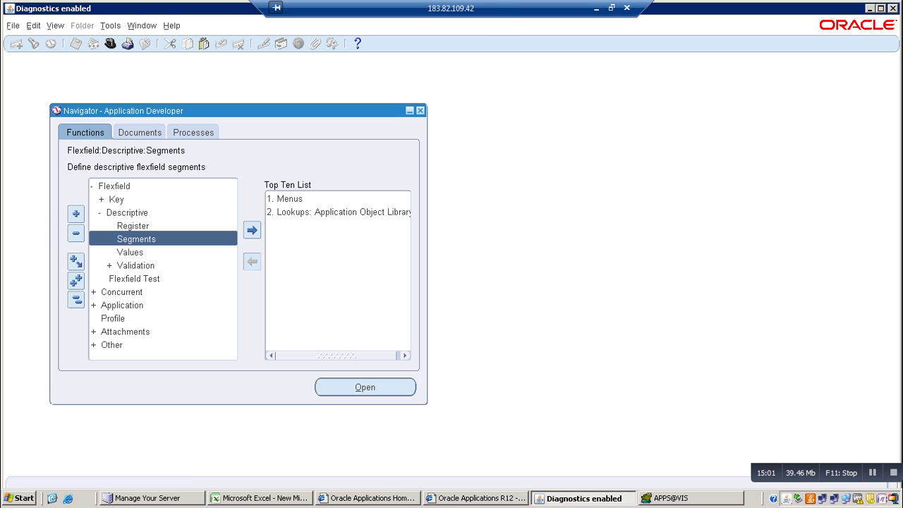
key(Return)
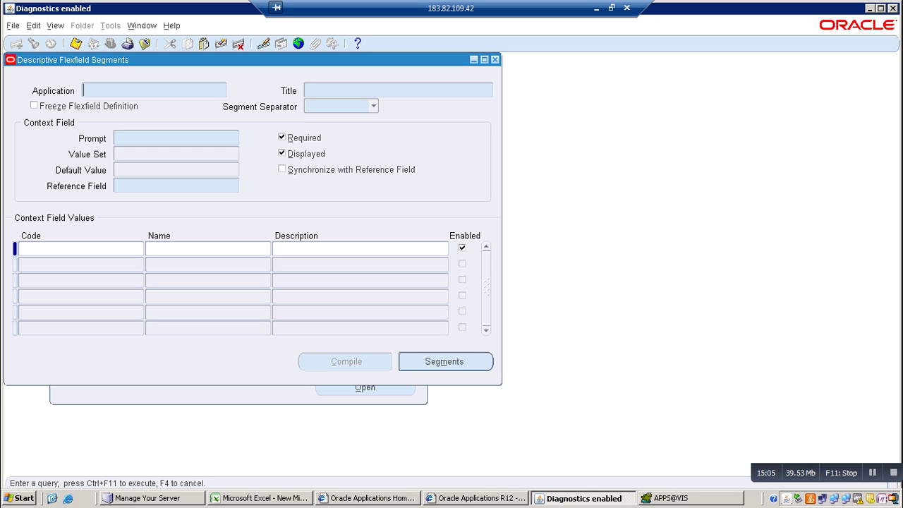
click(306, 91)
text(items)
key(ctrl+F11)
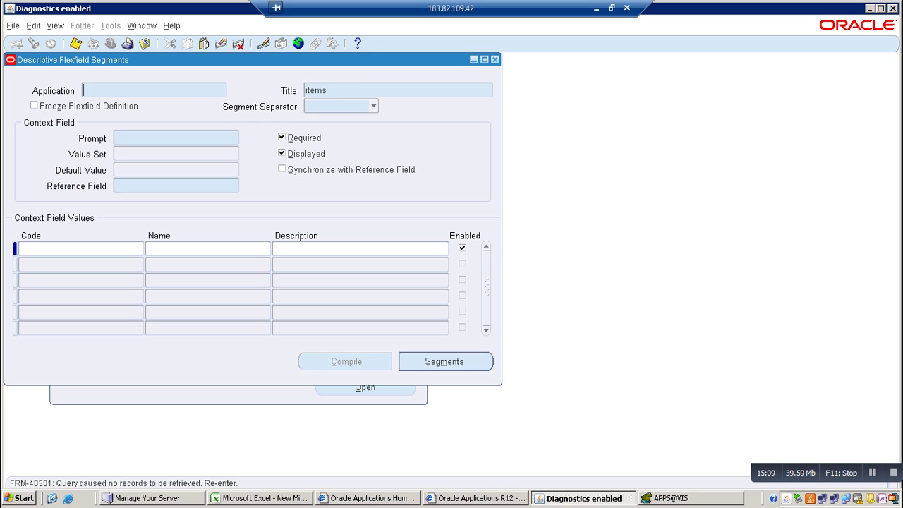
key(End)
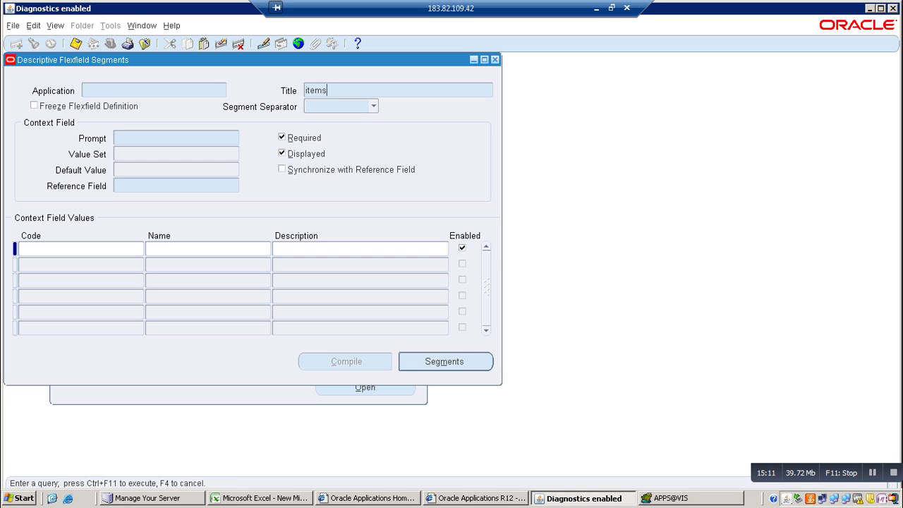
text(%)
key(ctrl+F11)
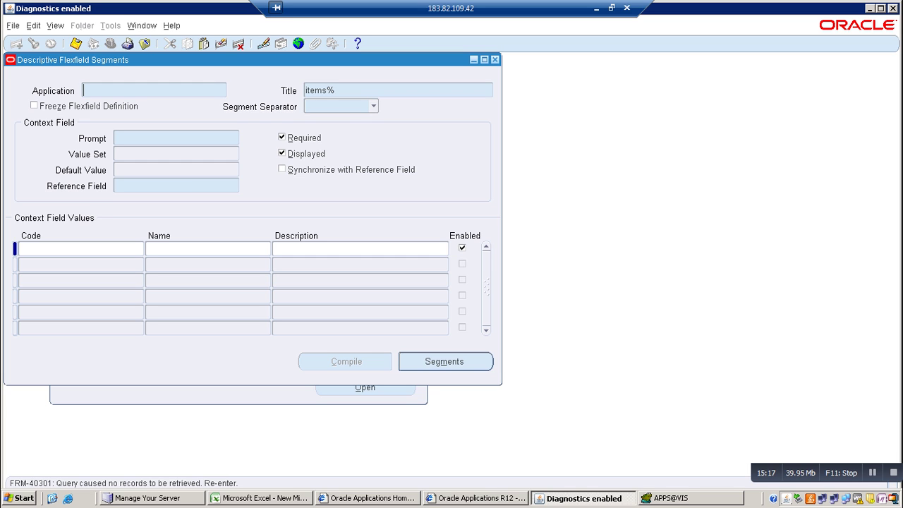
Reopen the Segments form and query the title 'it%', which returns no records
key(F11)
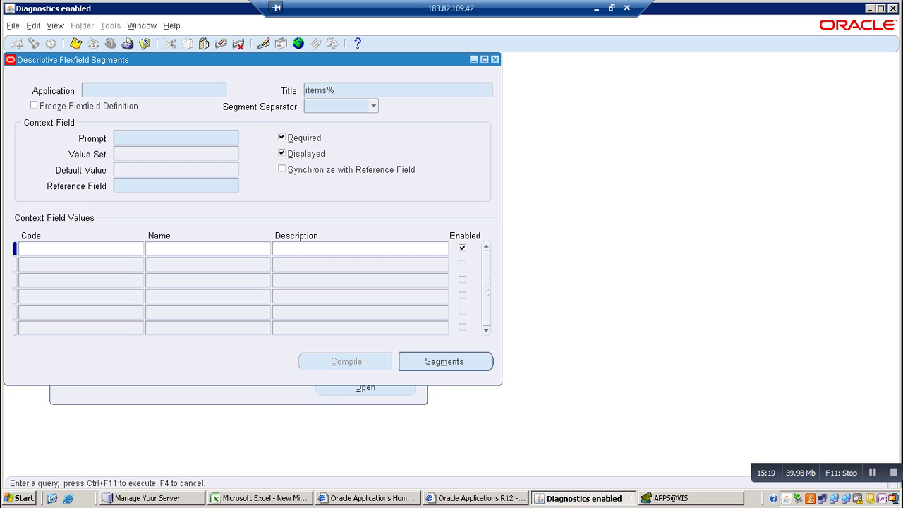
key(alt+f)
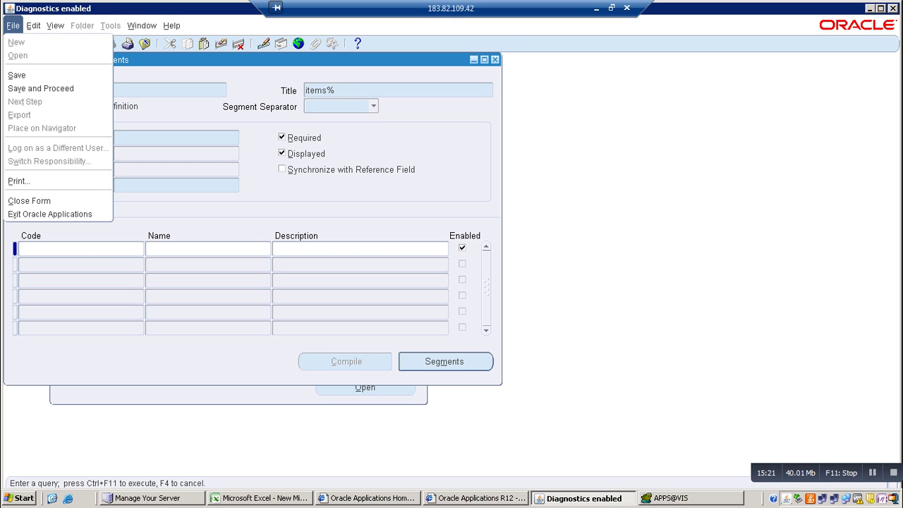
key(Return)
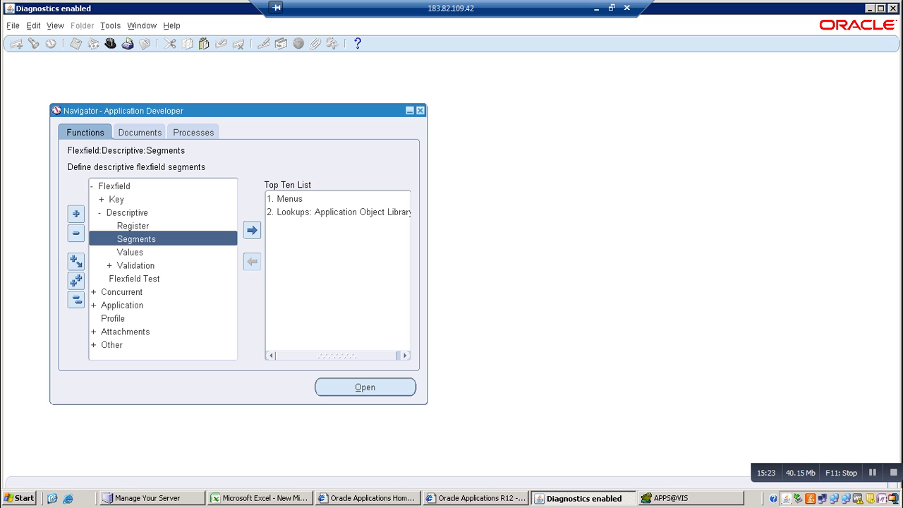
key(Return)
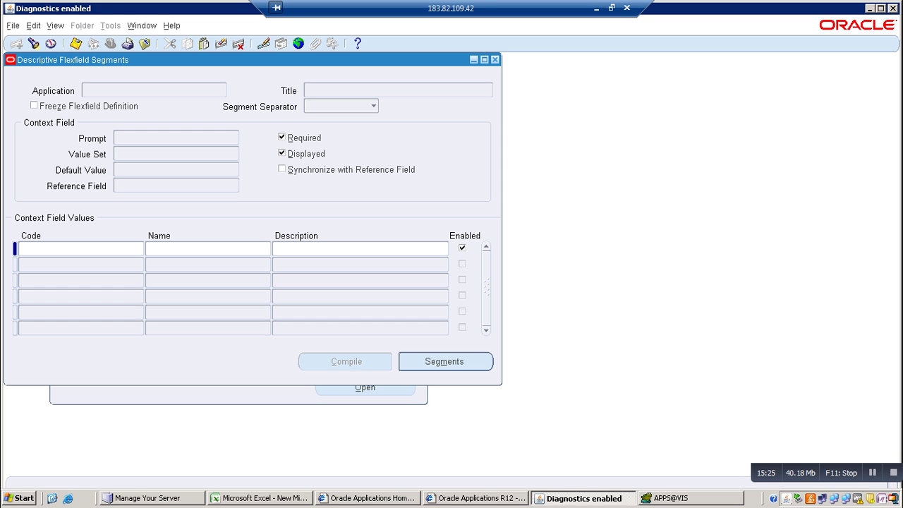
key(F11)
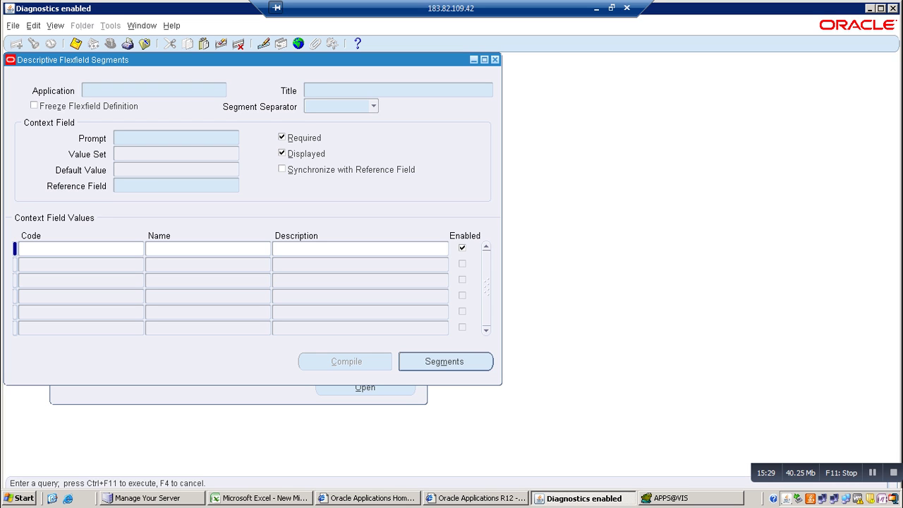
text(it%)
key(ctrl+F11)
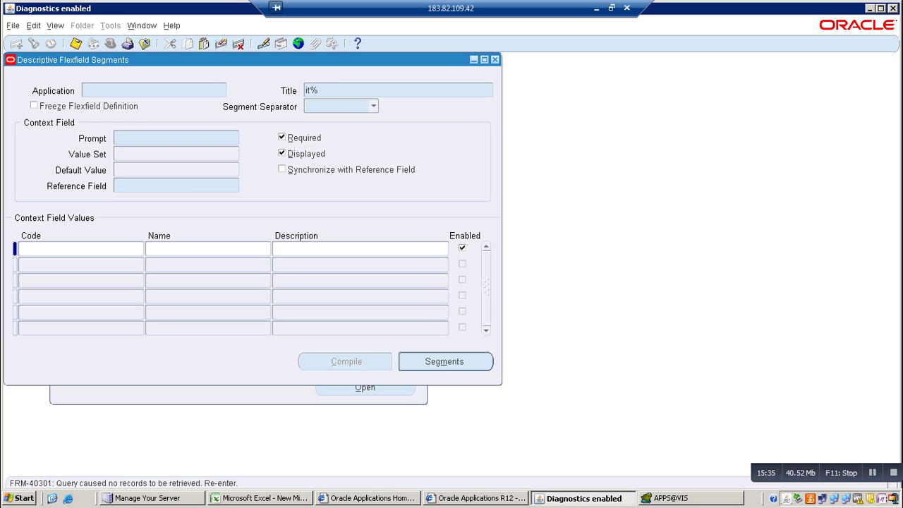
key(Tab)
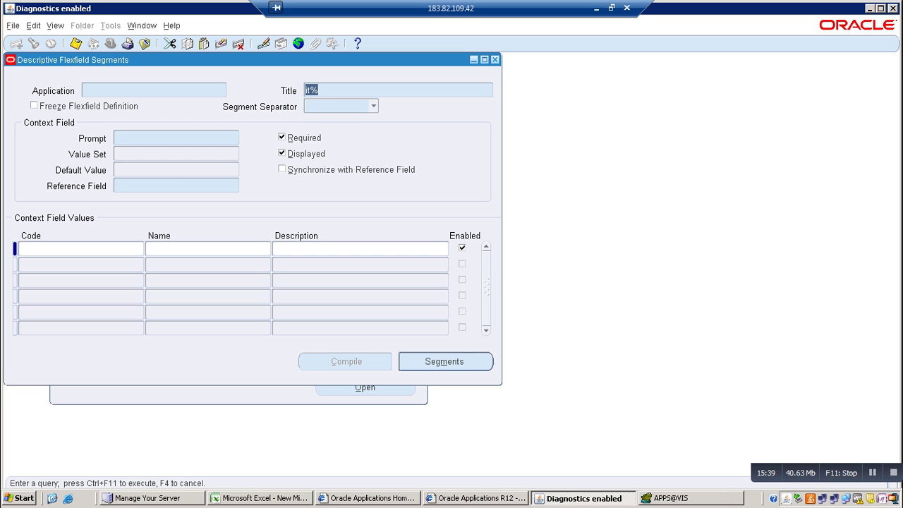
key(ctrl+F11)
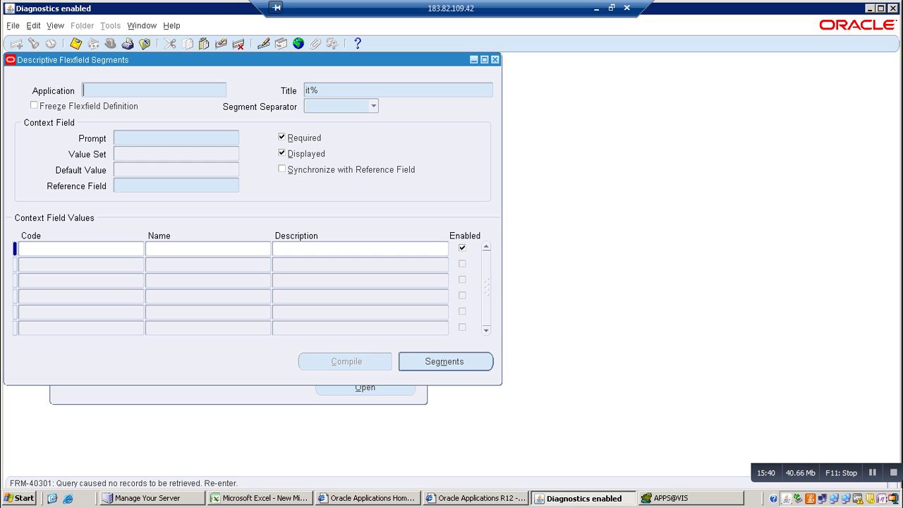
Clear the query and close the Segments form
key(F11)
key(BackSpace)
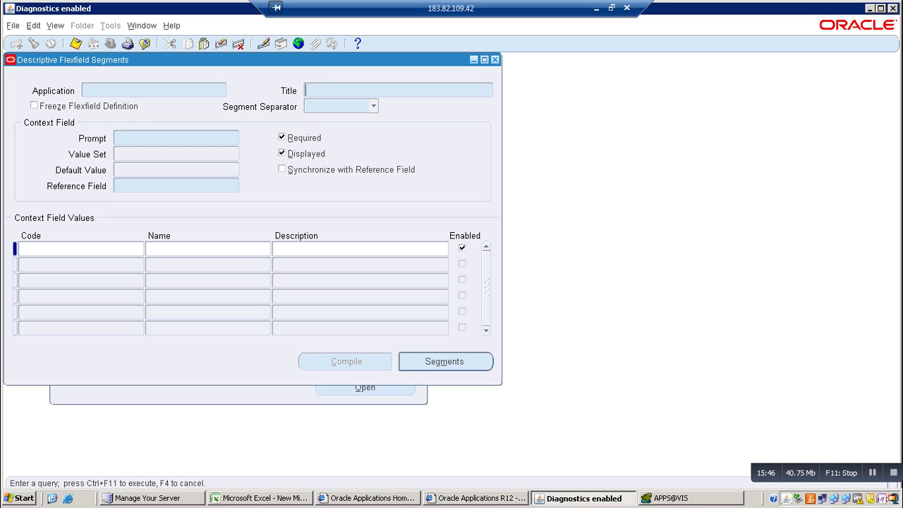
key(alt+f)
key(Up)
key(Up)
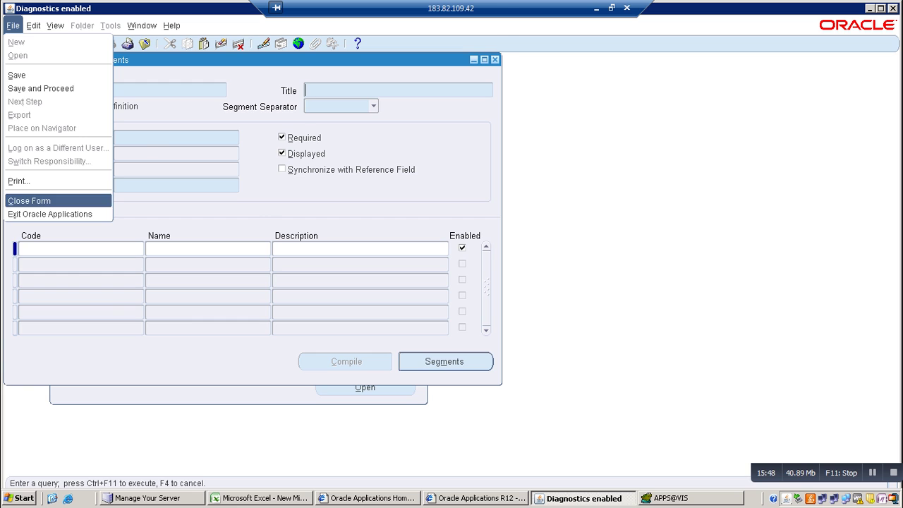
key(Return)
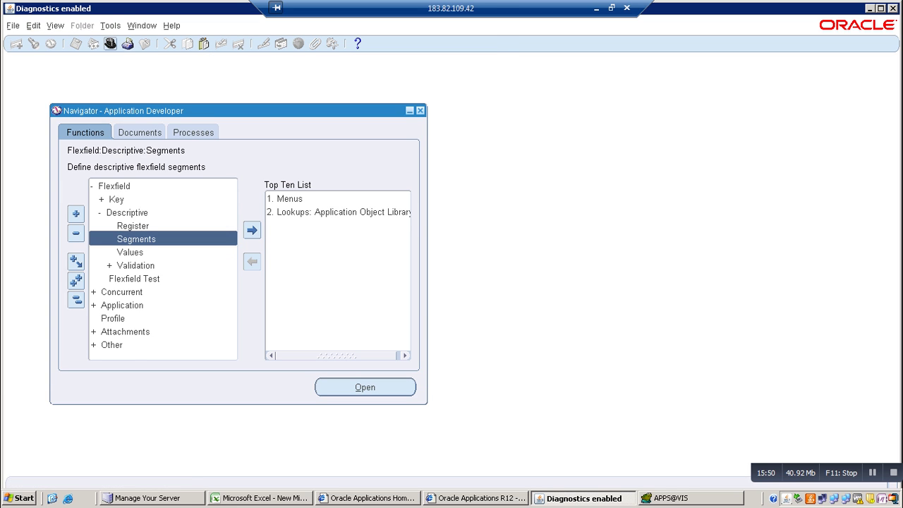
Switch to Inventory, Vision Operations (USA) and open the Master Items form
key(alt+f)
text(w)
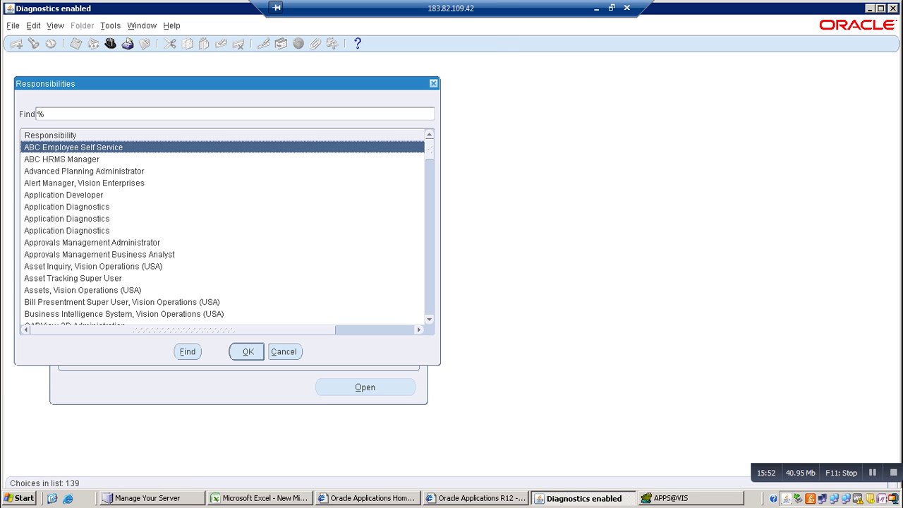
text(in)
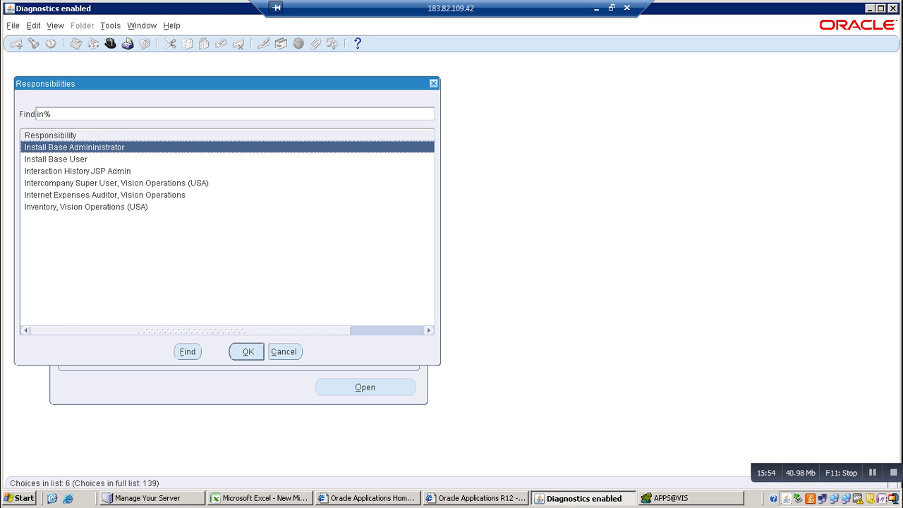
click(86, 207)
key(Return)
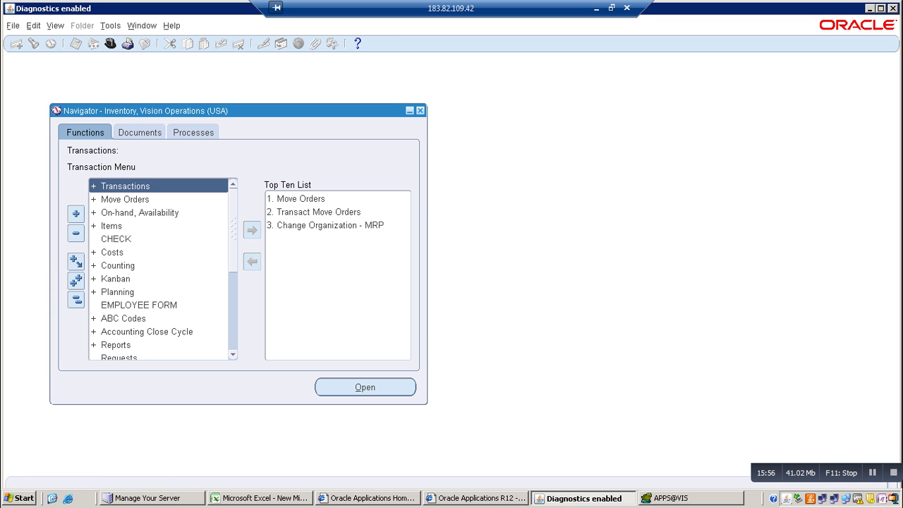
click(110, 226)
key(Right)
key(Down)
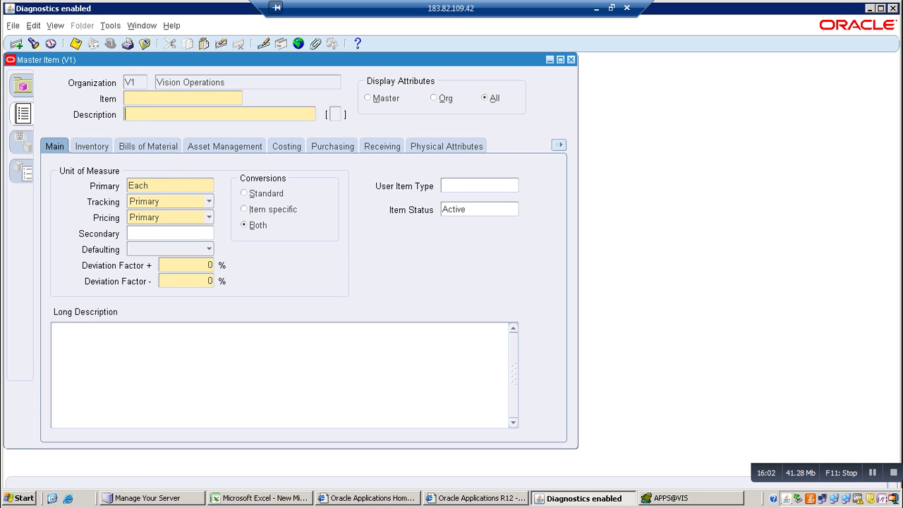
Open the Help > Diagnostics > Examine field values dialog on Master Items
key(alt+h)
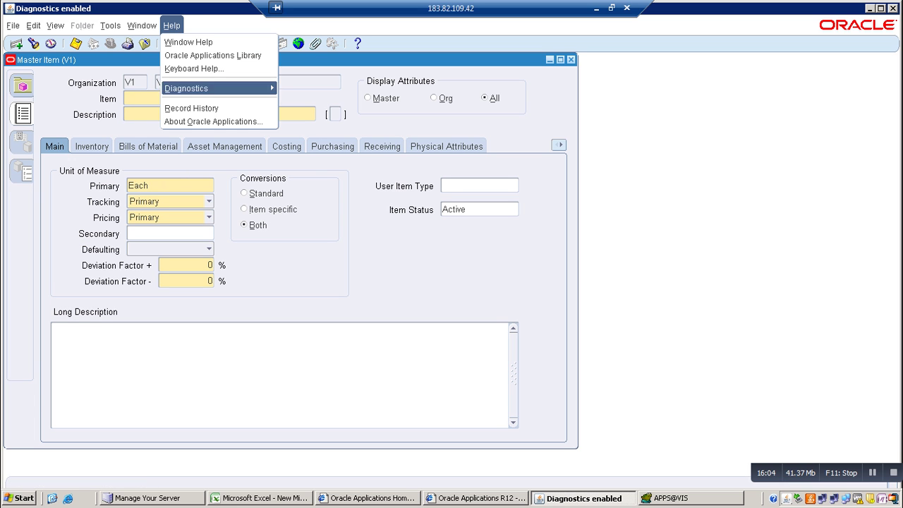
key(Right)
key(Down)
key(Down)
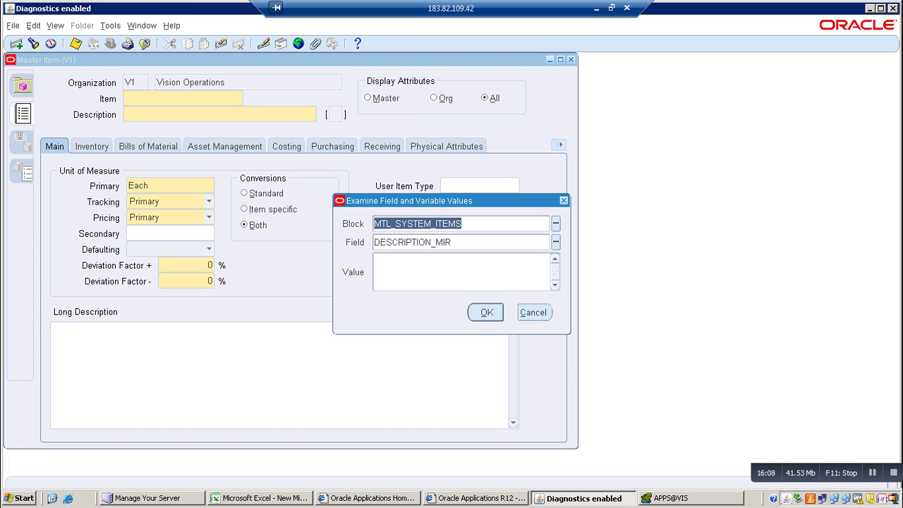
key(alt+c)
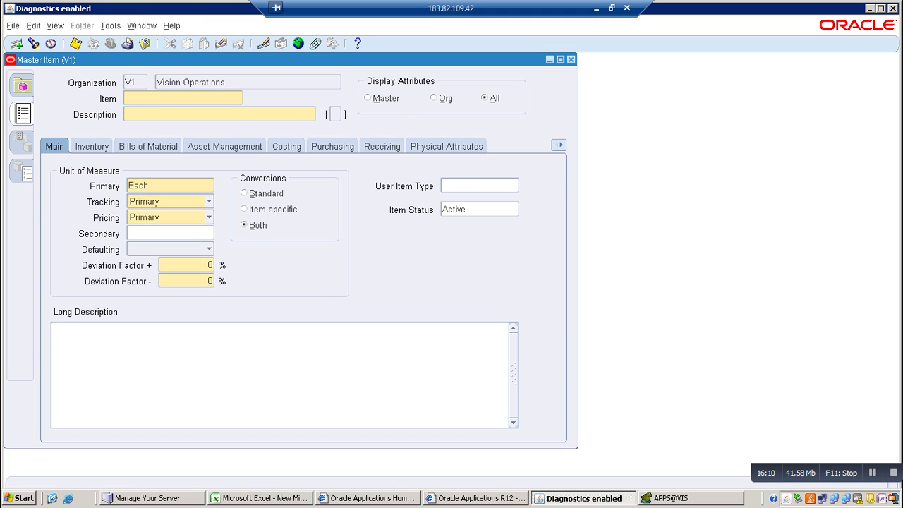
key(alt+h)
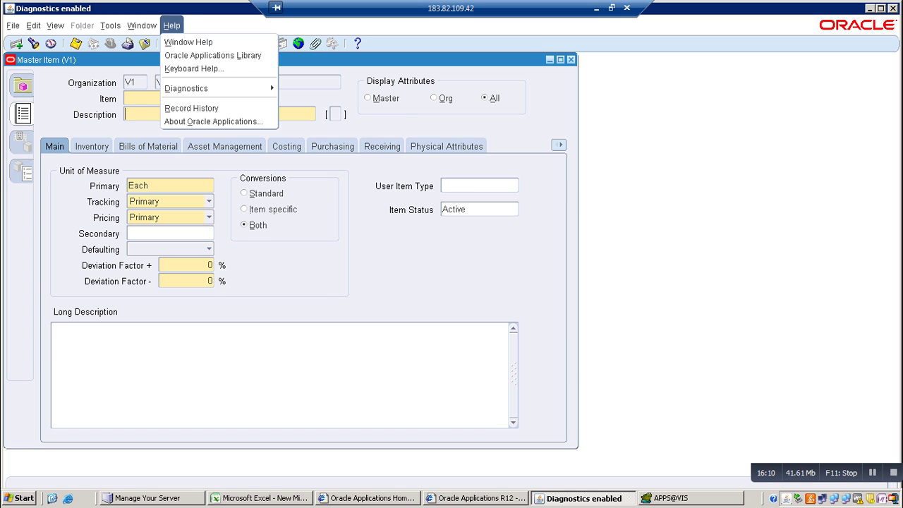
key(Down)
key(Down)
key(Down)
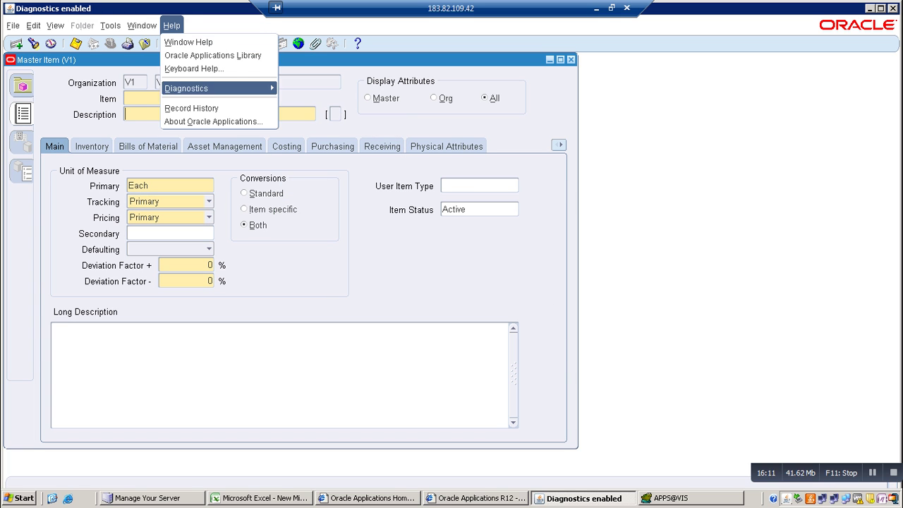
key(Right)
key(Down)
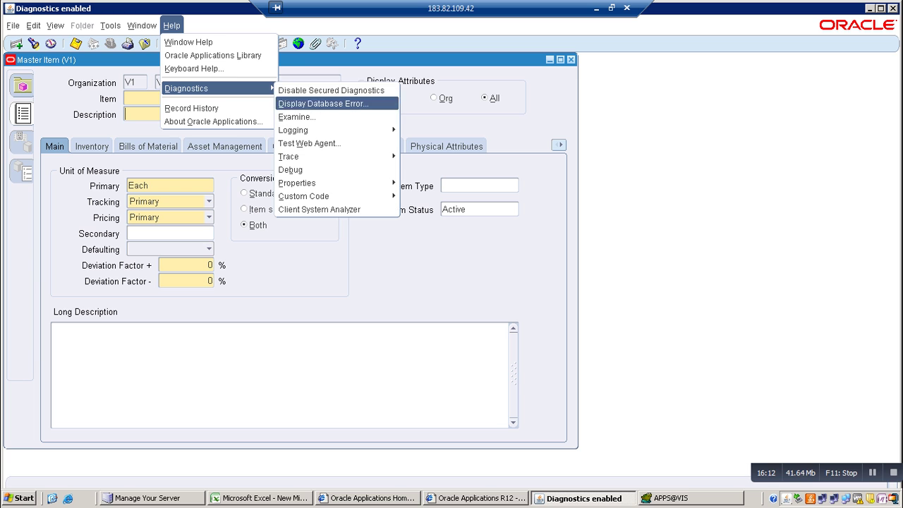
key(Down)
key(Return)
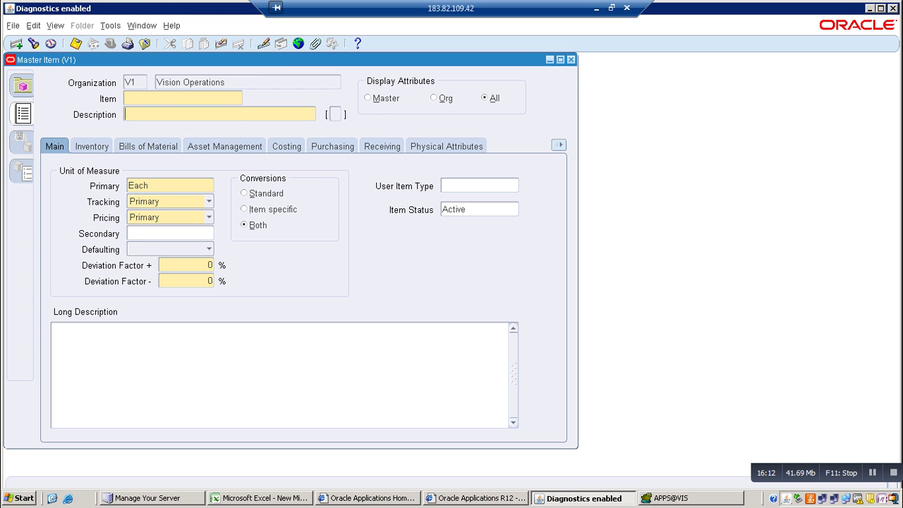
Examine block $DESCRIPTIVE_FLEXFIELD$, field mtl_system_items.DF, revealing the title Items (Inventory)
key(ctrl+l)
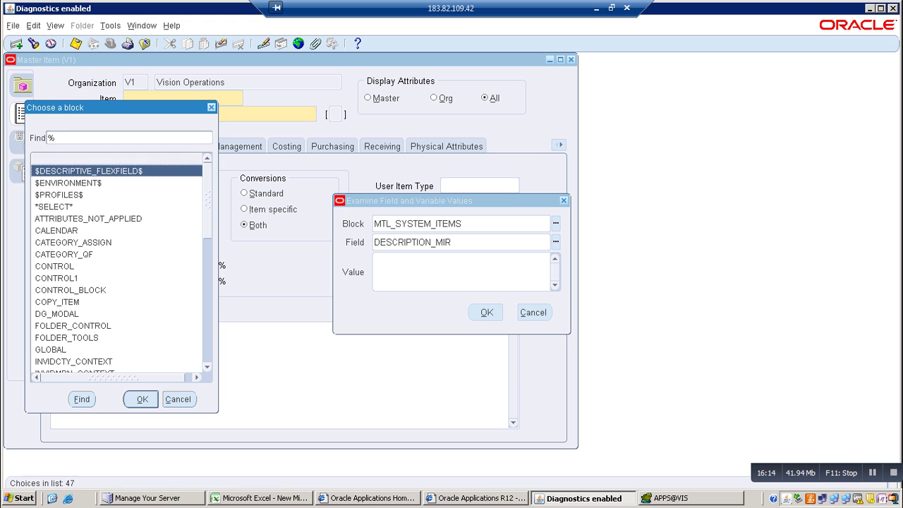
key(Return)
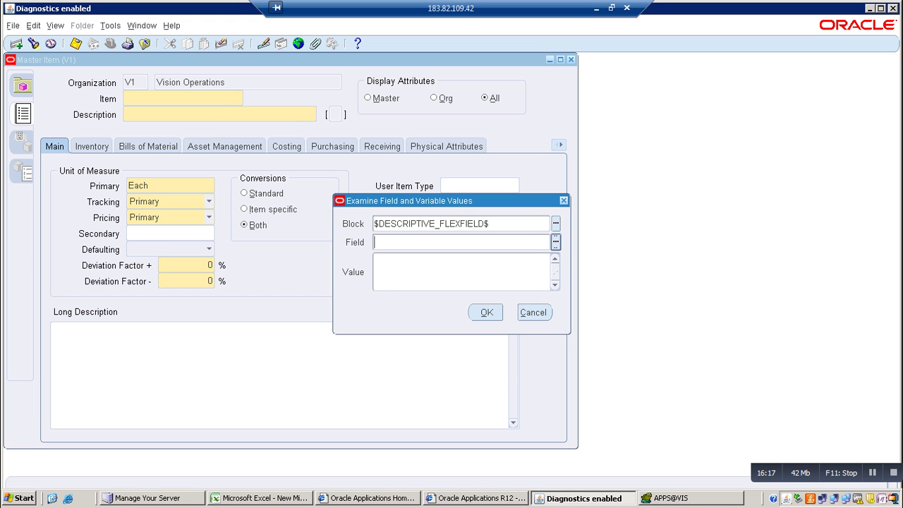
key(ctrl+l)
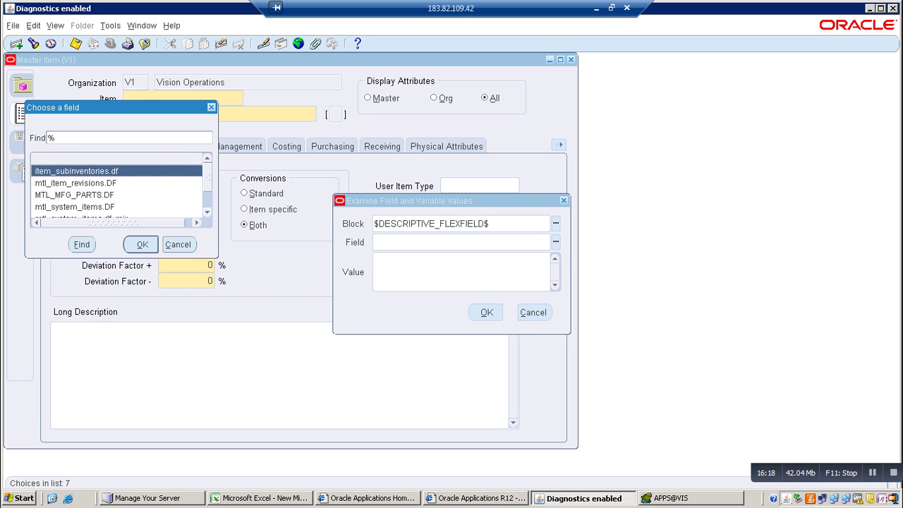
scroll(120, 187, down, 1)
scroll(120, 187, down, 1)
click(78, 171)
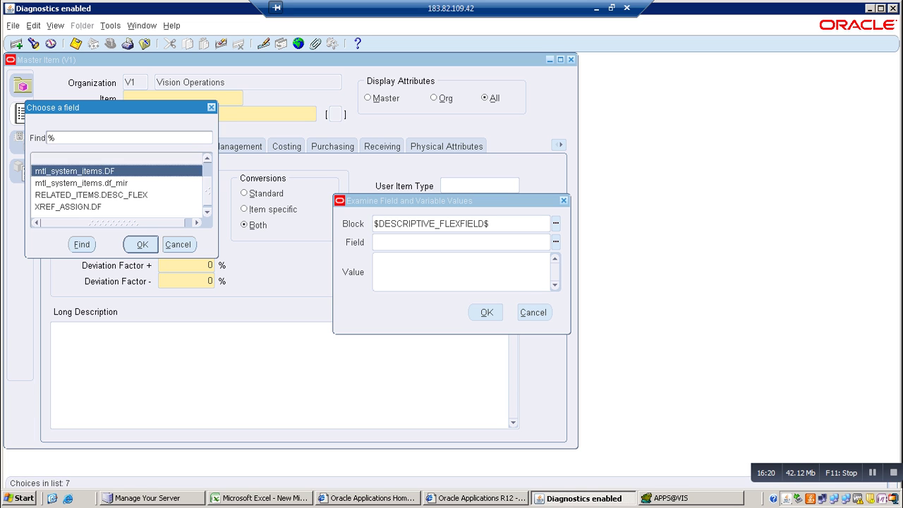
key(Return)
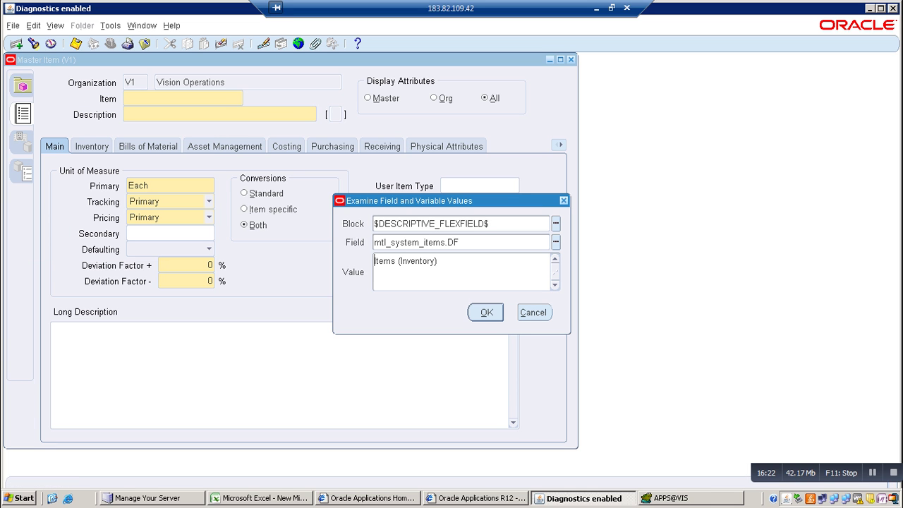
key(shift+Right)
key(shift+Right)
key(shift+Right)
key(shift+Right)
key(shift+Right)
key(Escape)
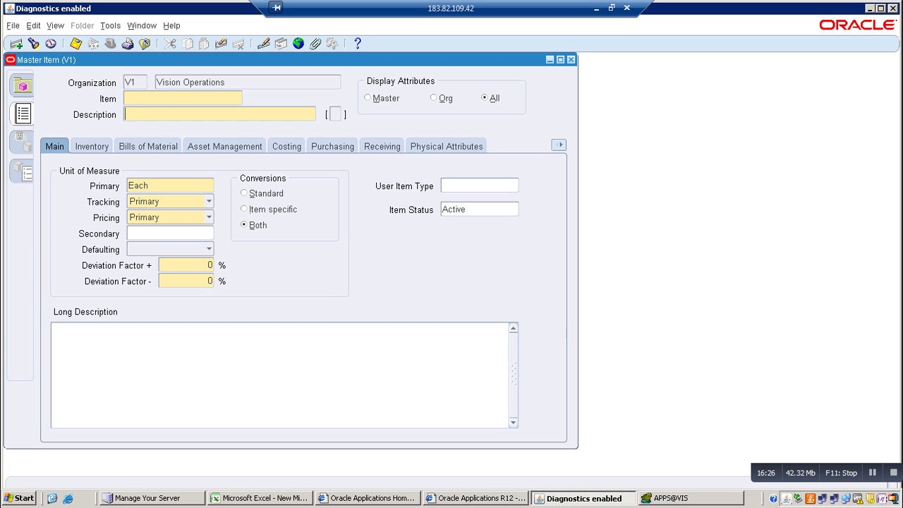
Close Master Items, switch to Application Developer, and expand the Flexfield branch
click(571, 59)
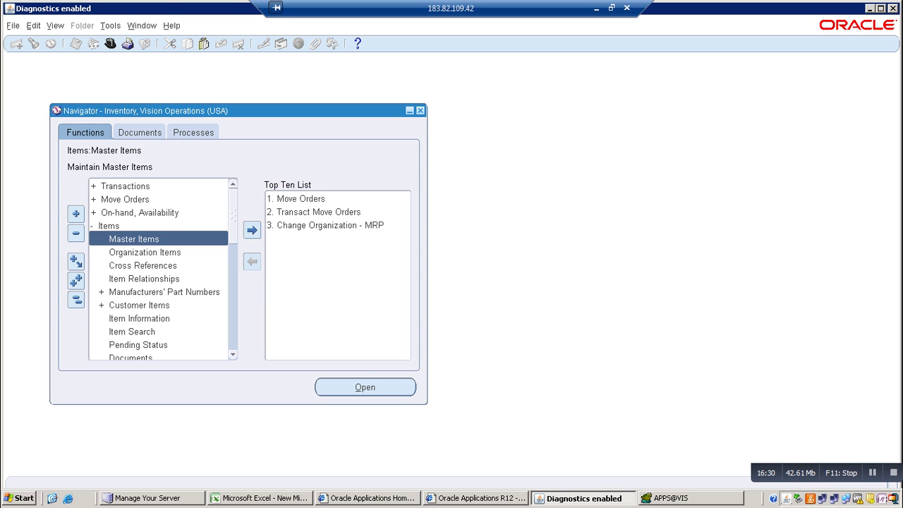
click(110, 44)
click(63, 195)
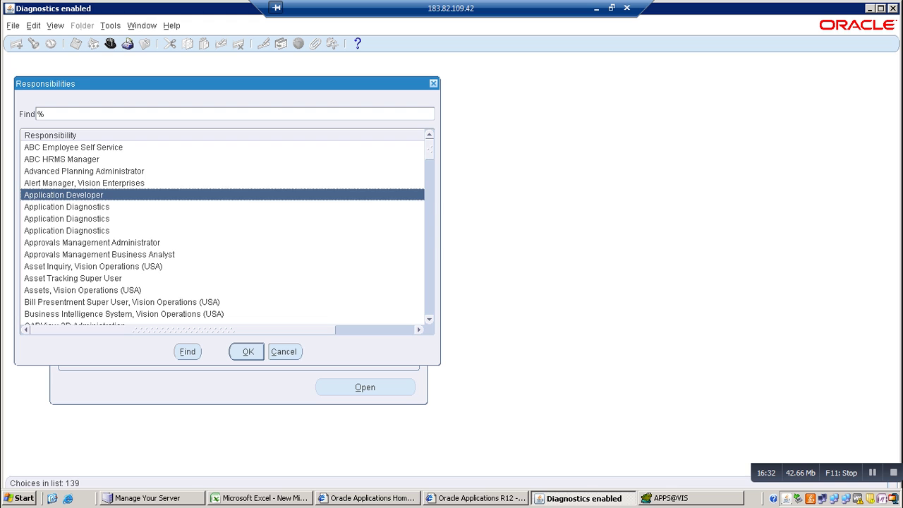
key(Return)
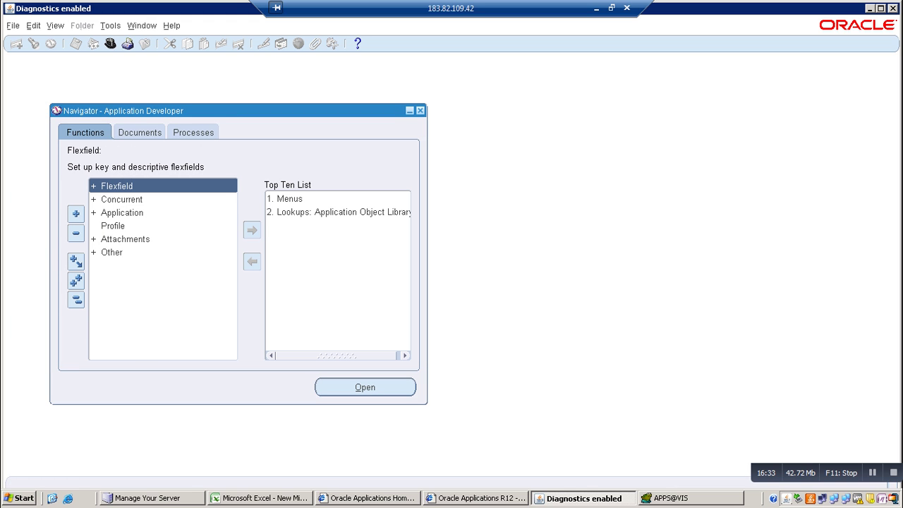
key(Return)
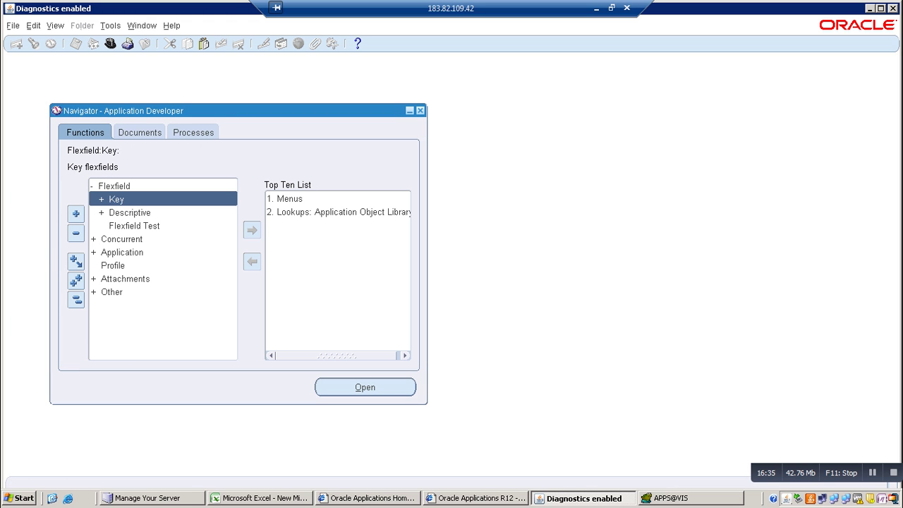
Open the Descriptive Flexfield Segments form under Flexfield > Descriptive
key(Down)
key(Right)
key(Down)
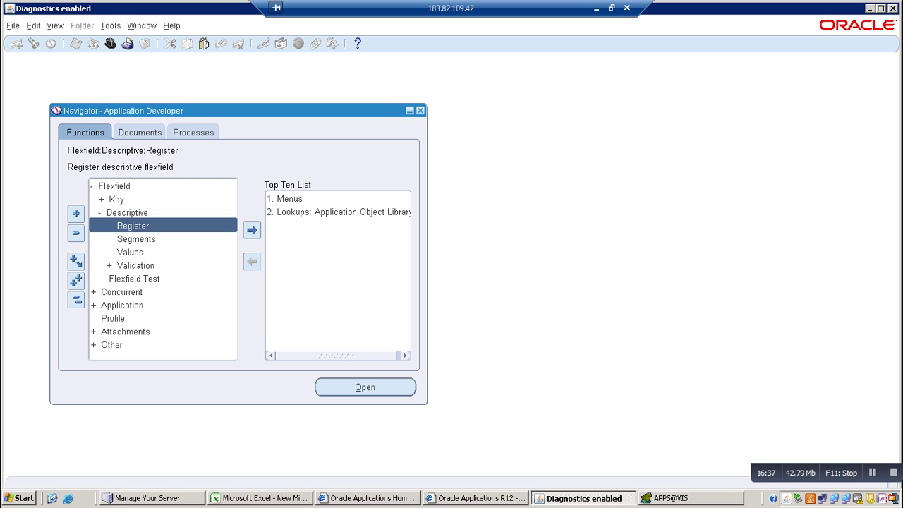
key(Down)
key(Return)
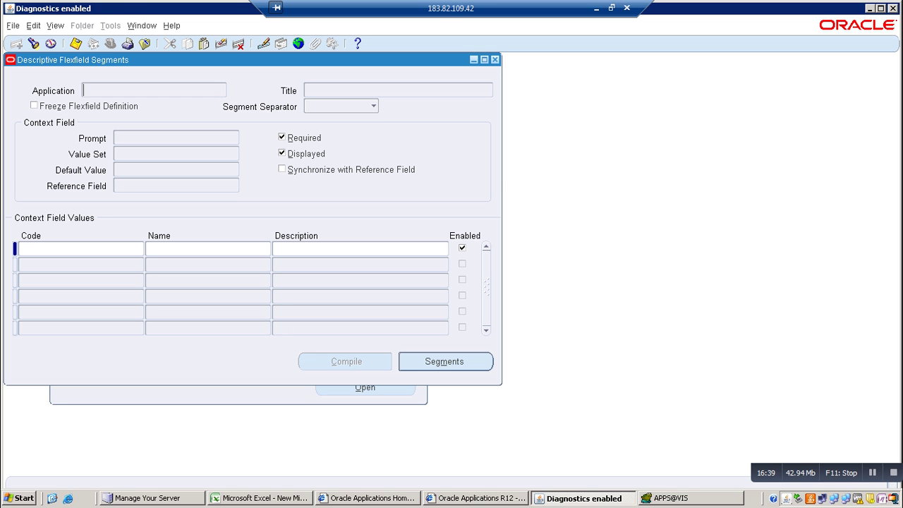
Query the 'Items' flexfield and uncheck Freeze Flexfield Definition
key(F11)
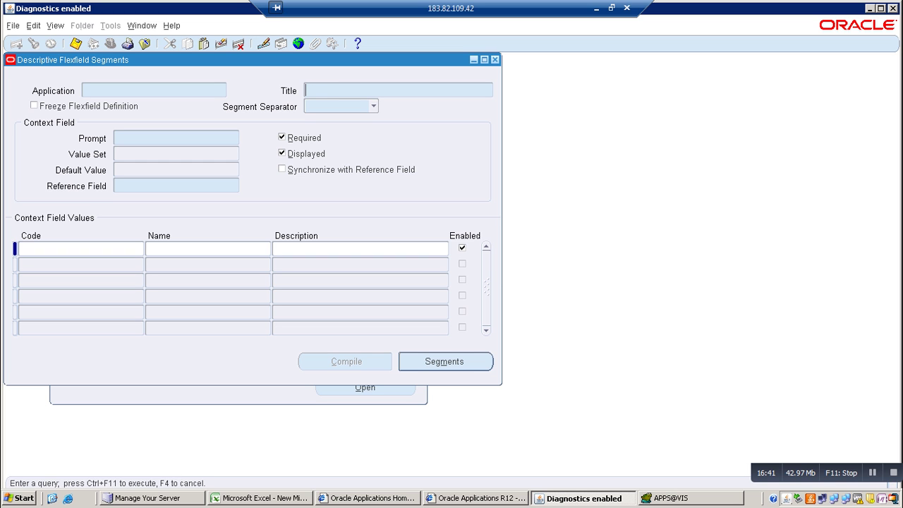
text(Items)
key(ctrl+F11)
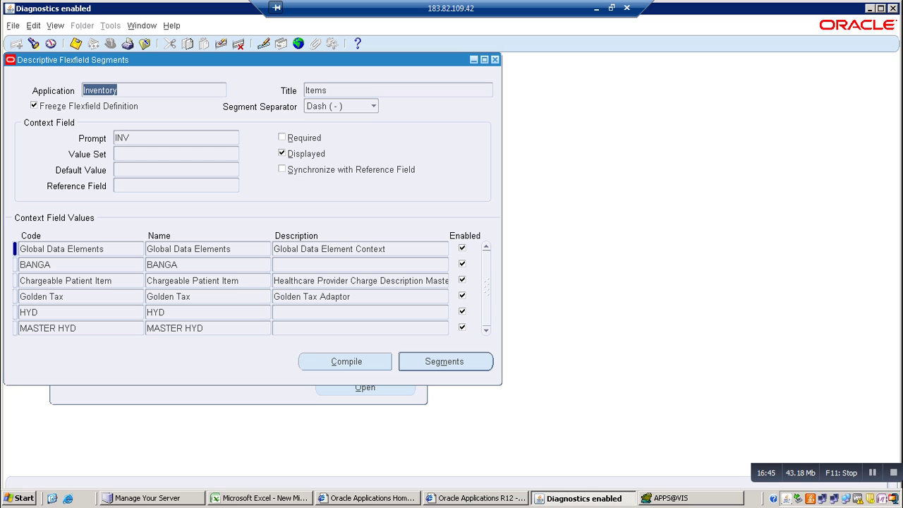
click(122, 138)
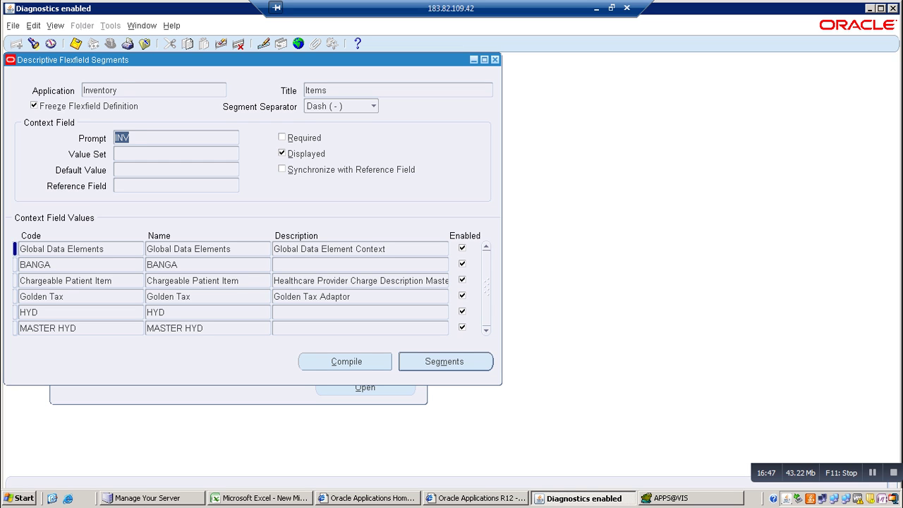
click(34, 105)
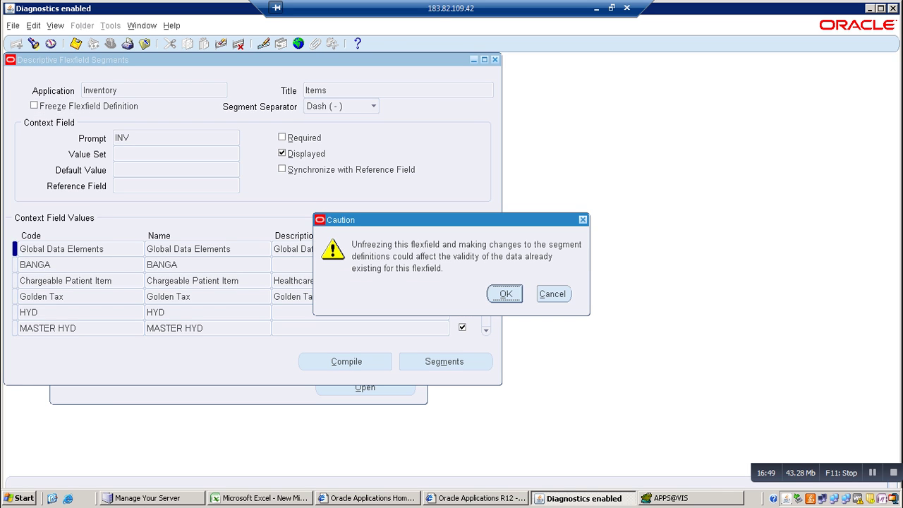
Confirm the unfreeze caution and change the context prompt from INV to 'united'
key(Return)
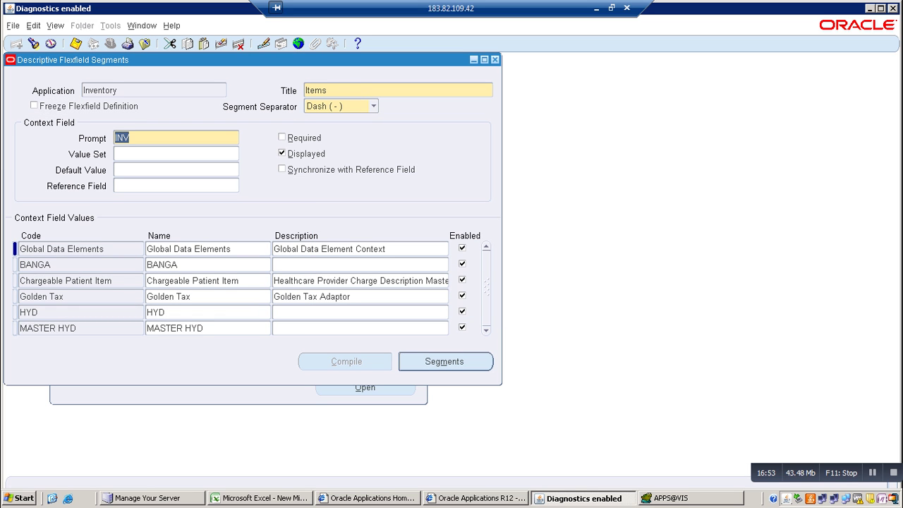
key(Delete)
text(united)
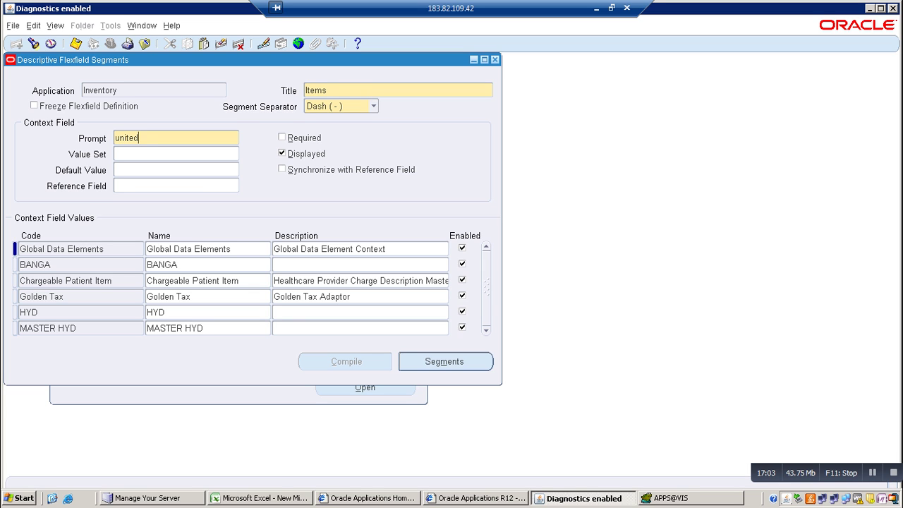
click(282, 137)
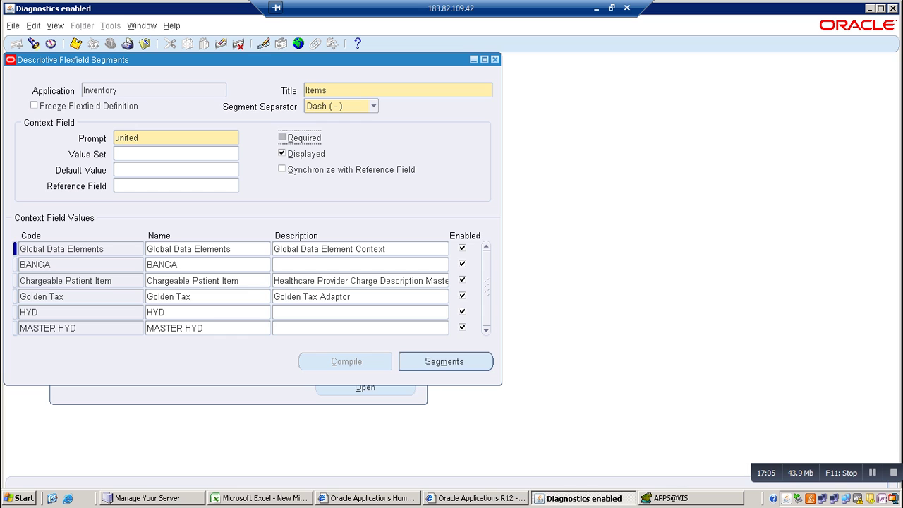
click(282, 153)
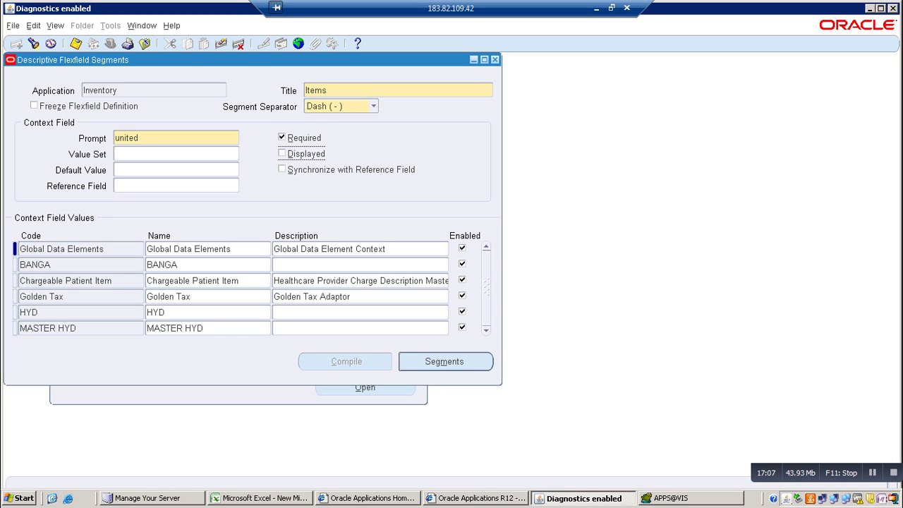
click(282, 138)
click(282, 153)
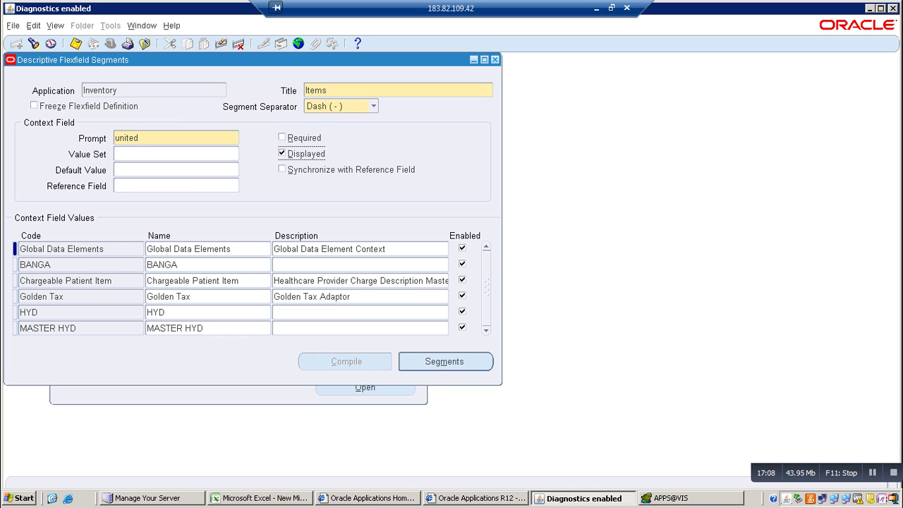
Add an INDIA context after Chargeable Patient Item and open its segments
click(75, 280)
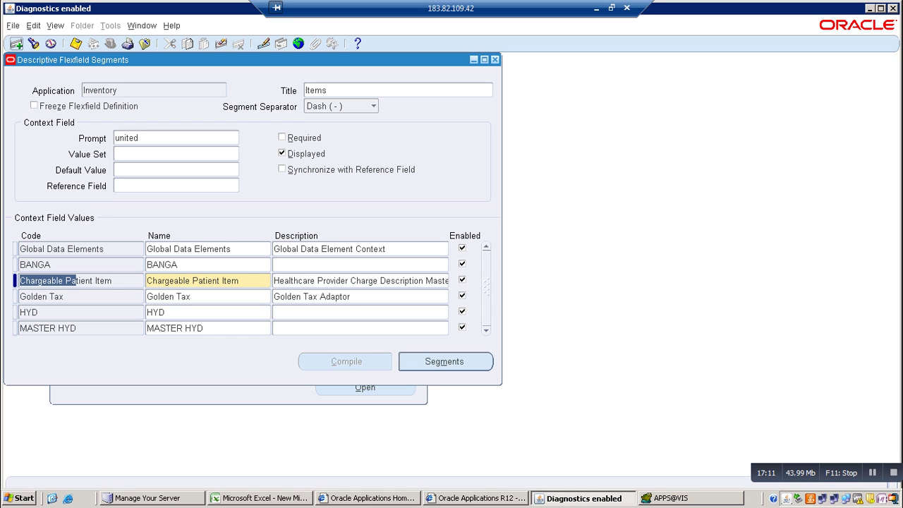
click(16, 43)
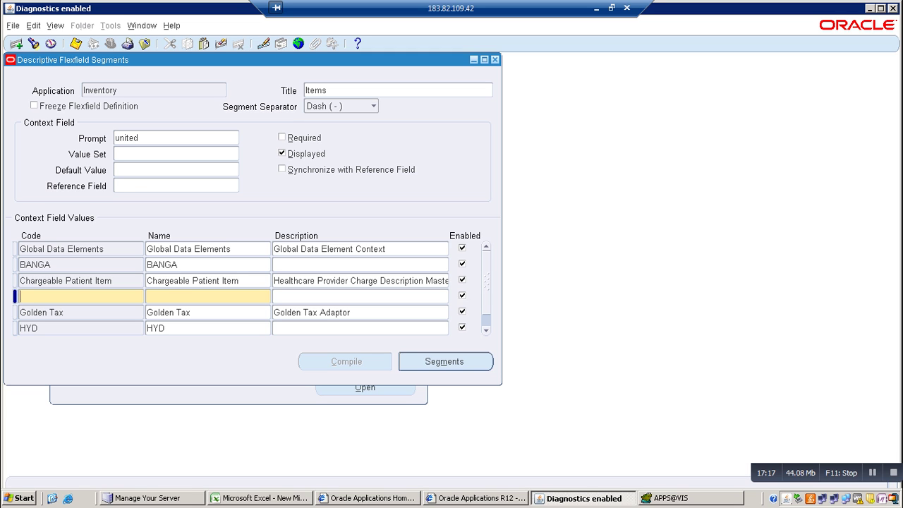
text(INDIA)
key(Tab)
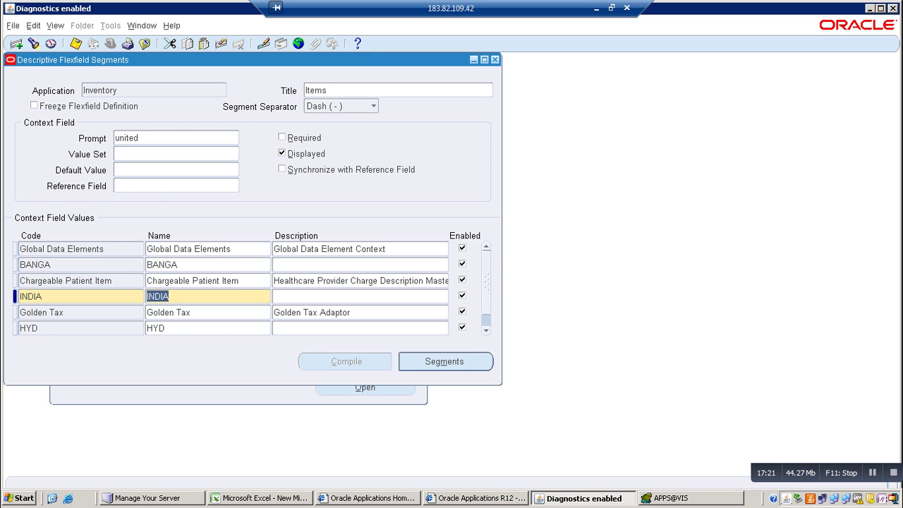
key(alt+s)
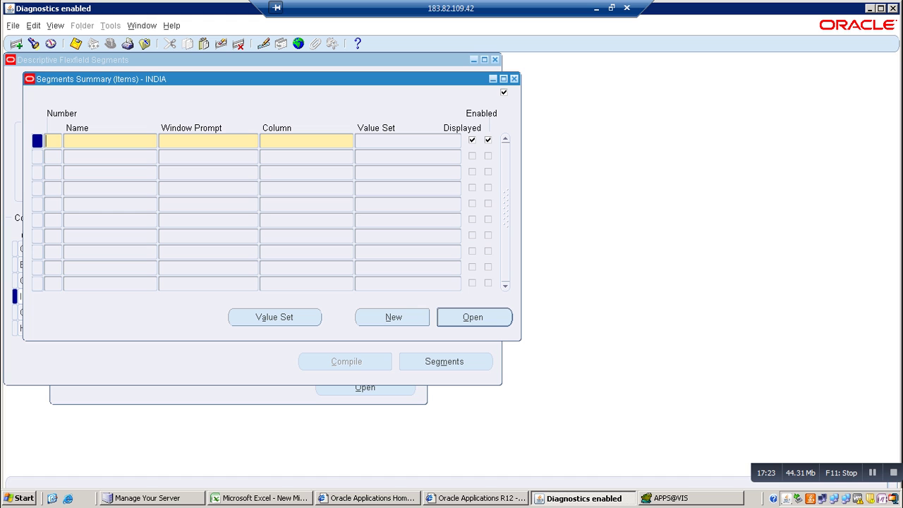
Add segment 1 INVENTORY on ATTRIBUTE12 with value set 100 Characters
text(1)
key(Tab)
click(261, 498)
key(alt+Tab)
text(INVENTORY)
key(Tab)
key(Tab)
text(A)
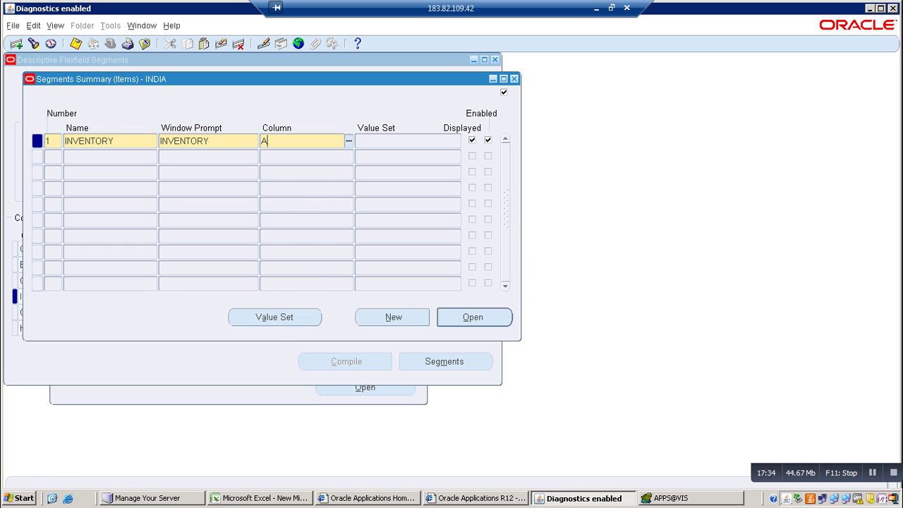
key(Tab)
key(Return)
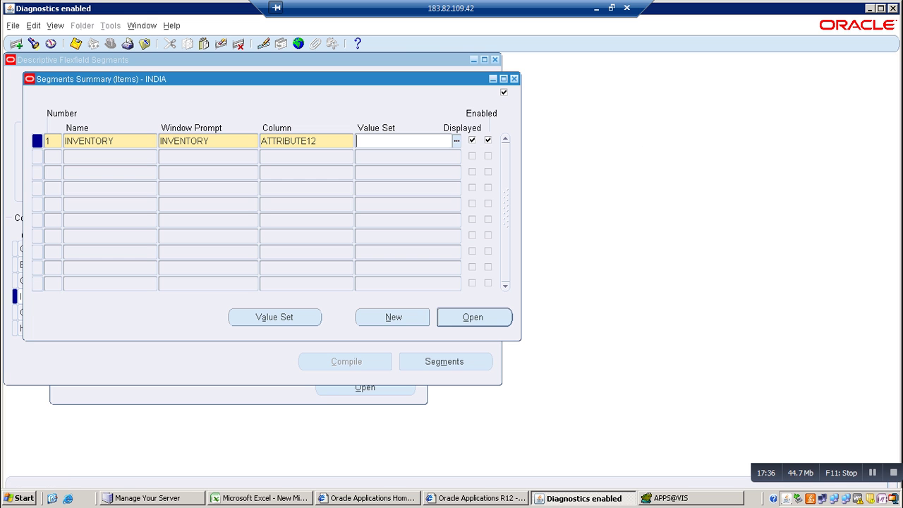
text(100)
key(Tab)
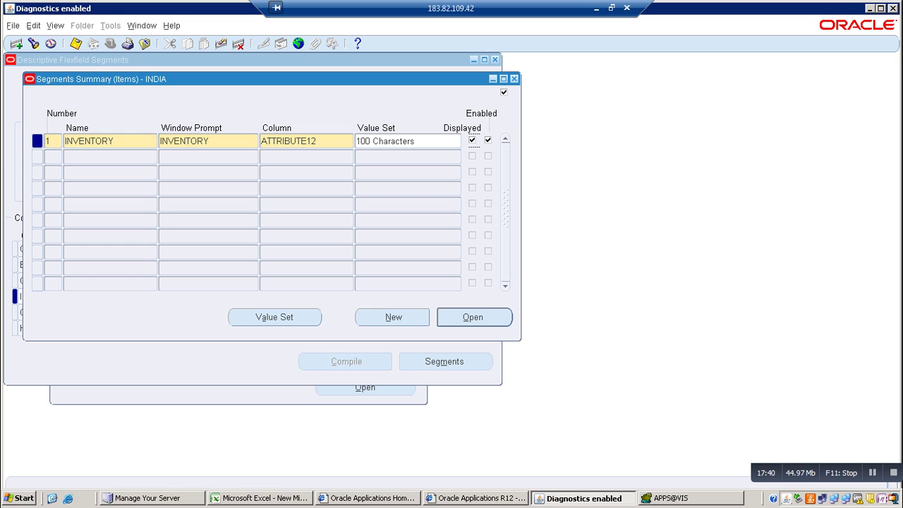
key(ctrl+s)
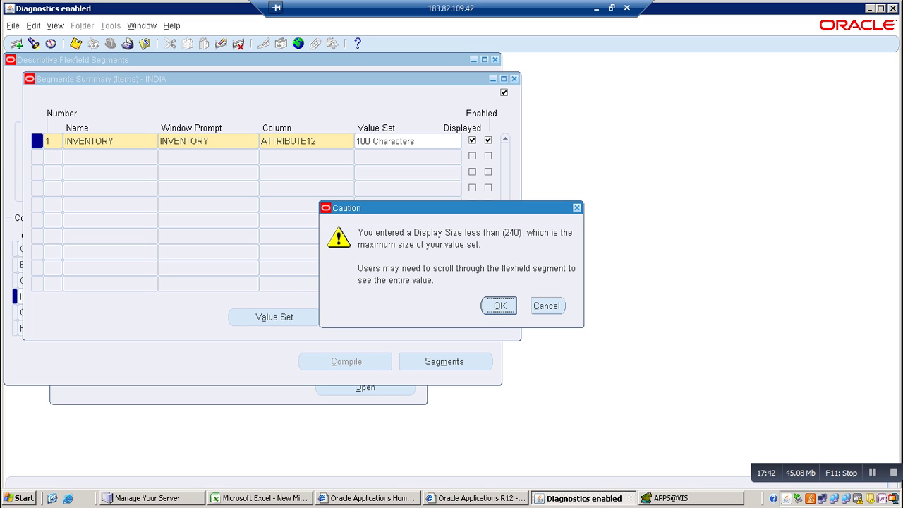
key(Return)
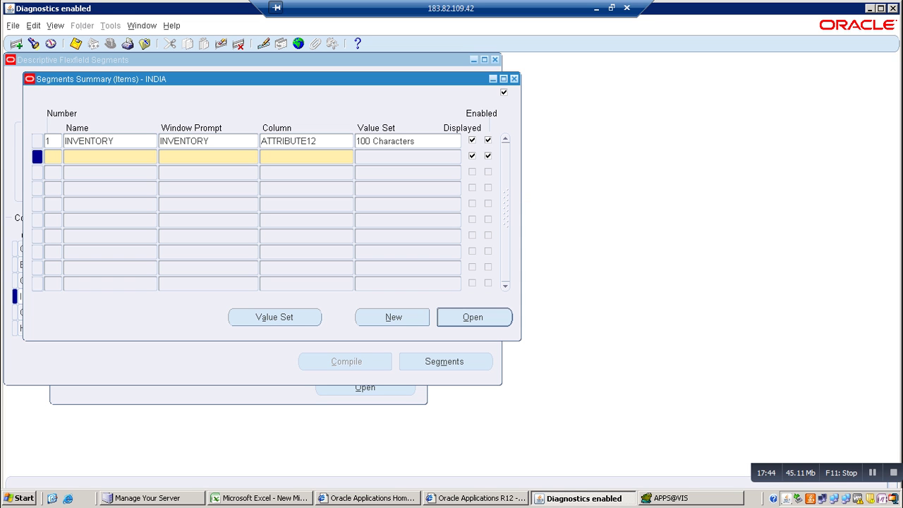
Add segment 2 LOC on ATTRIBUTE13 with value set 100 Characters
text(2)
key(Tab)
text(LOC)
key(Tab)
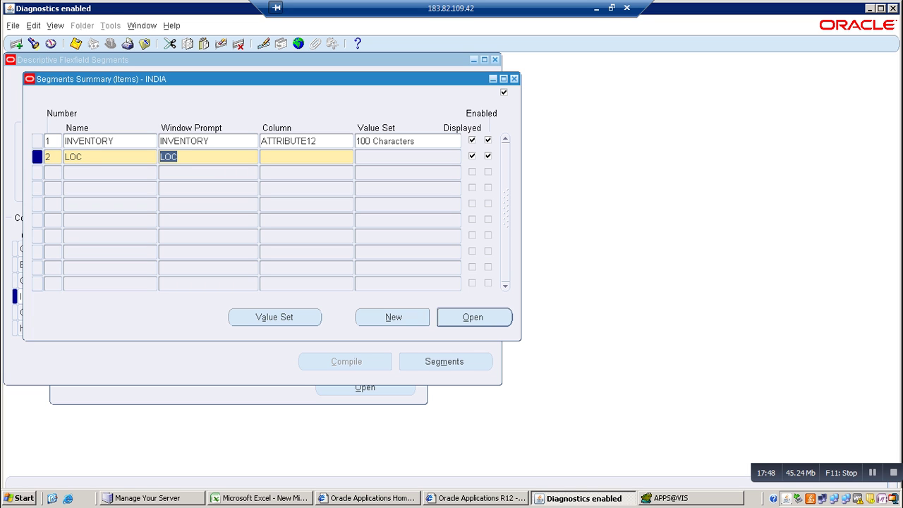
key(Tab)
text(A)
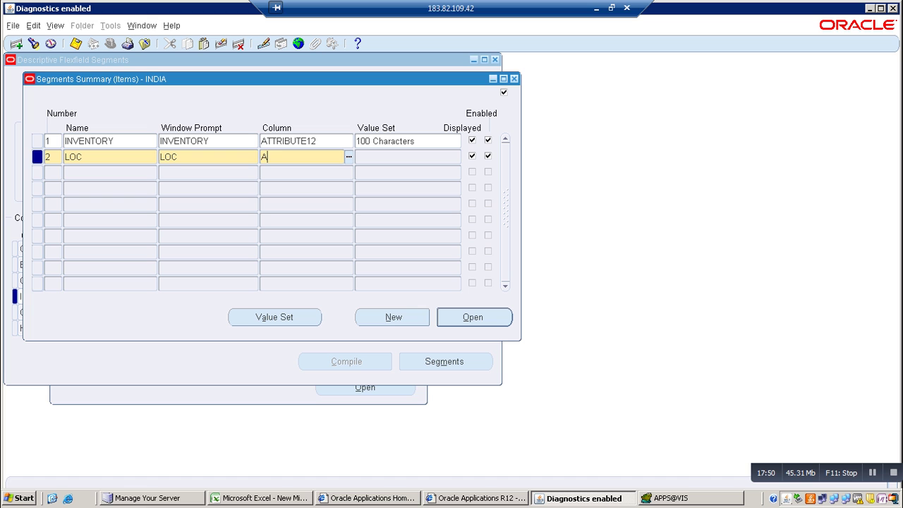
text(TT)
key(Tab)
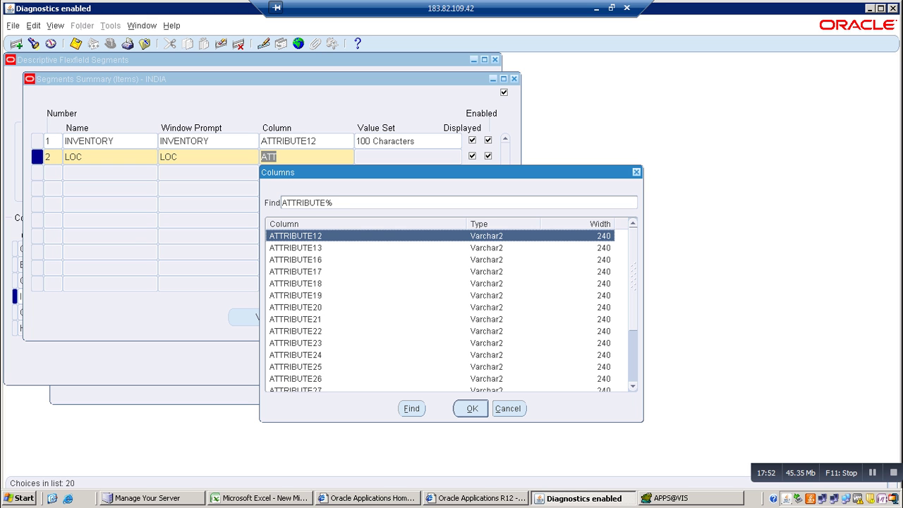
key(Down)
key(Return)
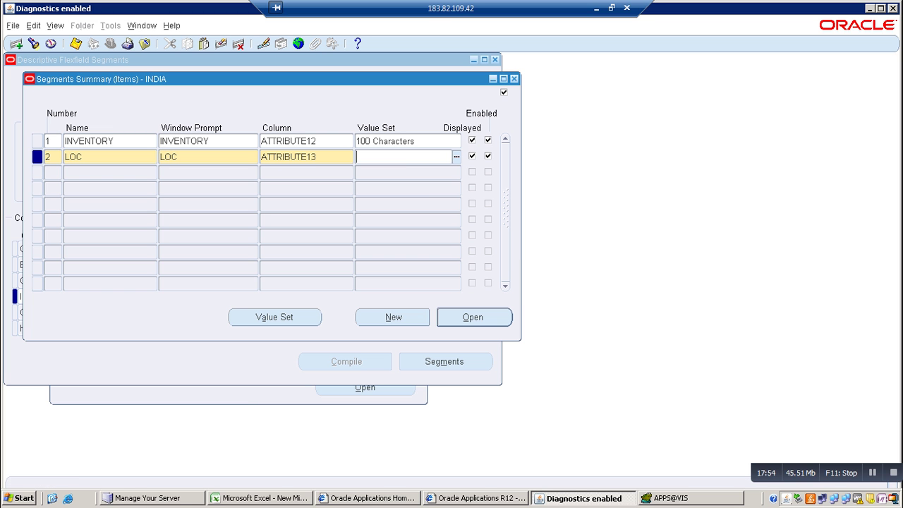
text(100)
key(Tab)
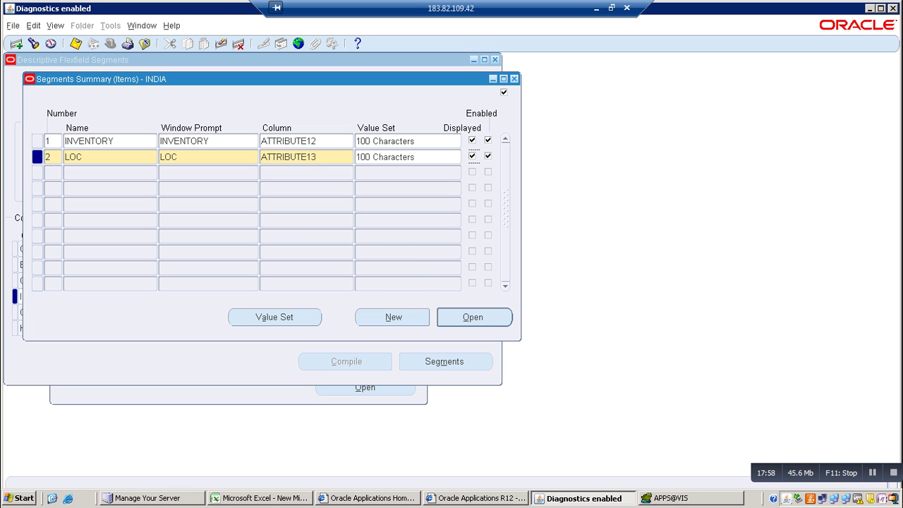
key(ctrl+s)
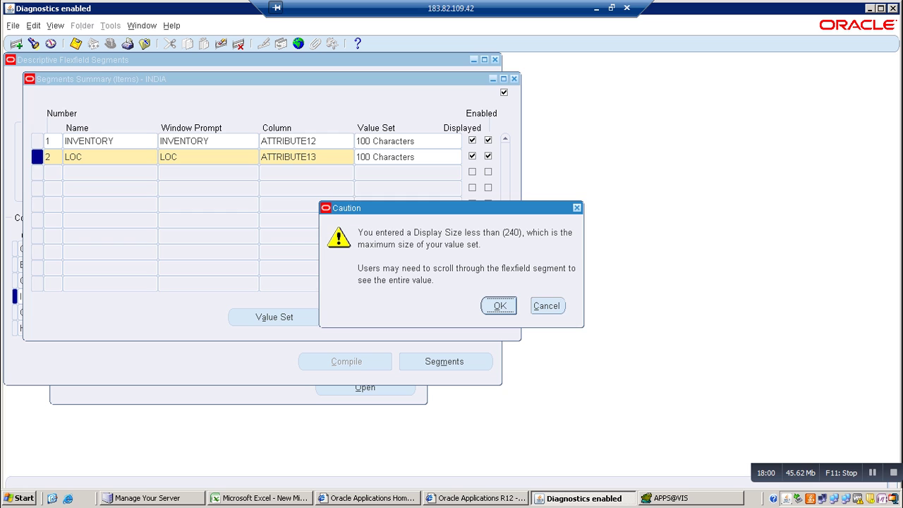
key(Return)
Add segment 3 AREA on ATTRIBUTE16 with 100 Characters, then open LOC's segment details
text(3)
key(Tab)
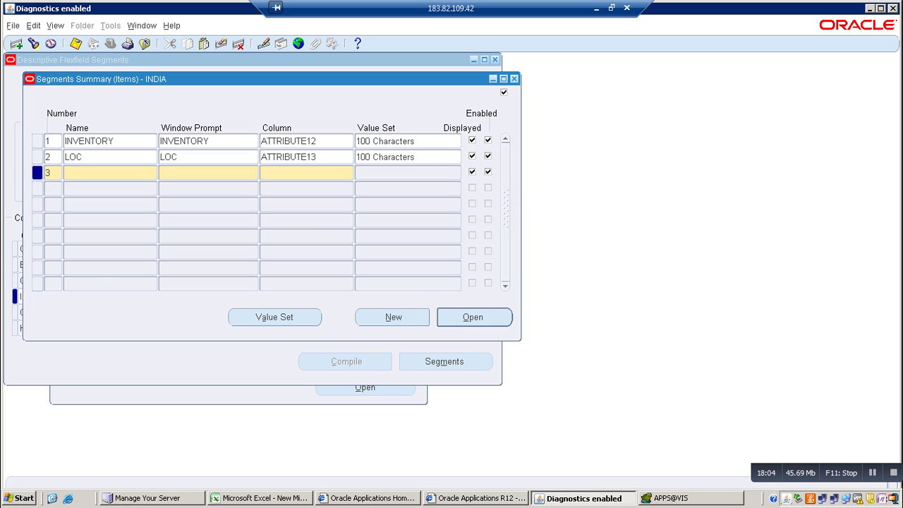
text(AREA)
key(Tab)
key(Tab)
text(A)
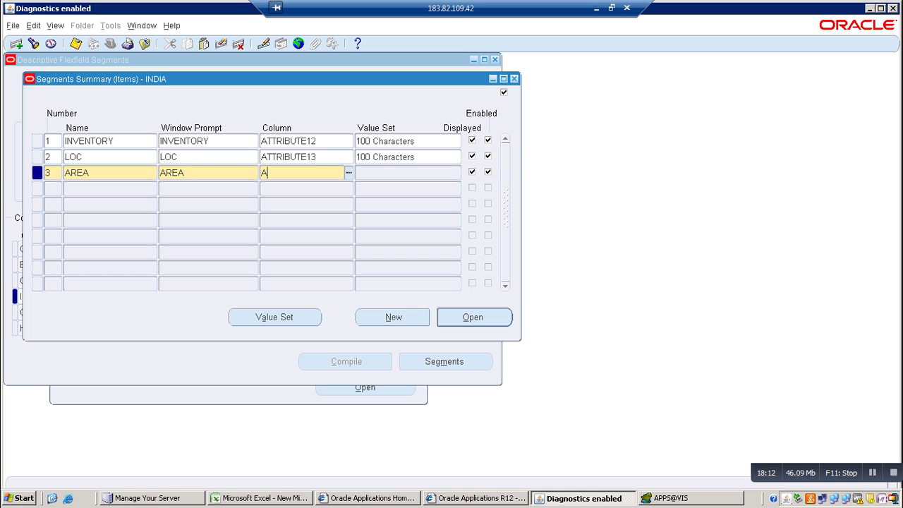
text(TT)
key(Tab)
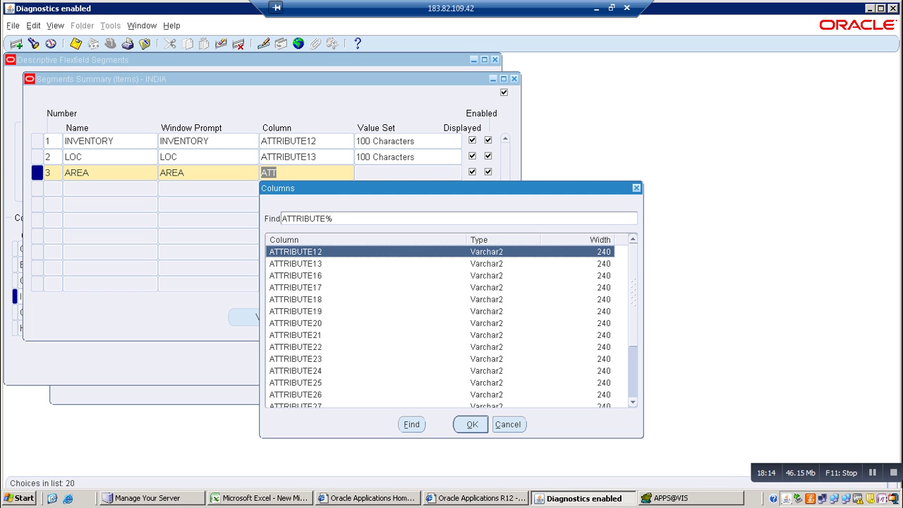
key(Down)
key(Down)
key(Down)
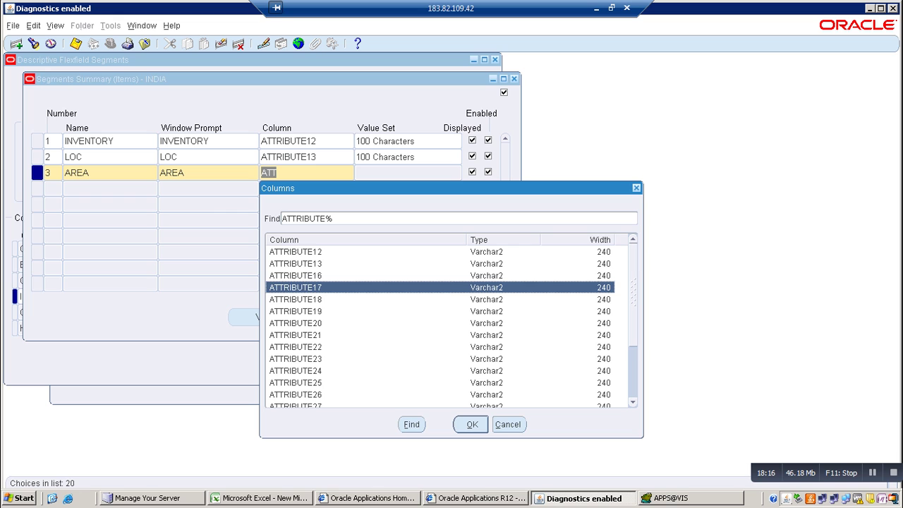
key(Up)
key(Return)
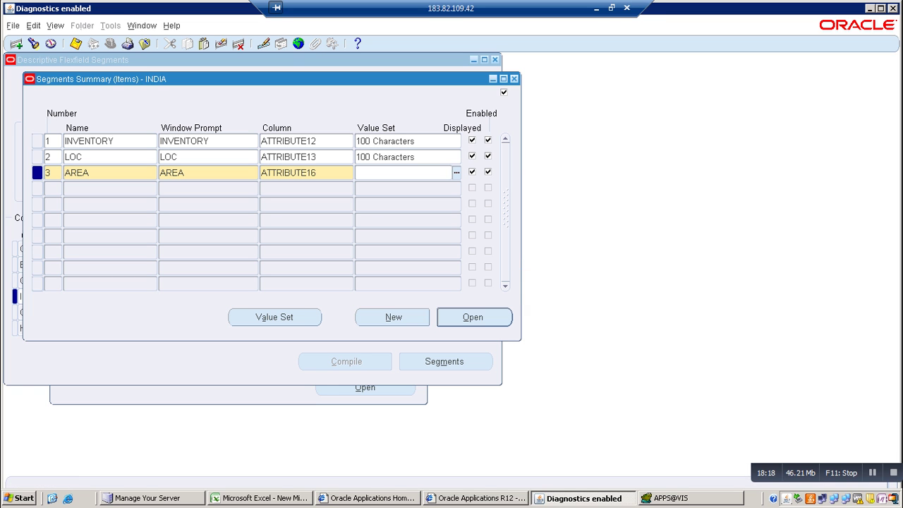
text(100)
key(Tab)
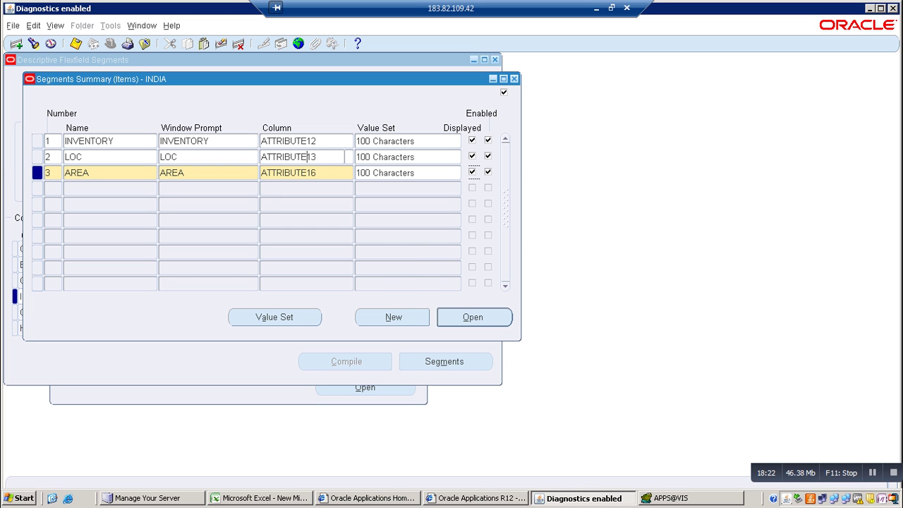
key(Return)
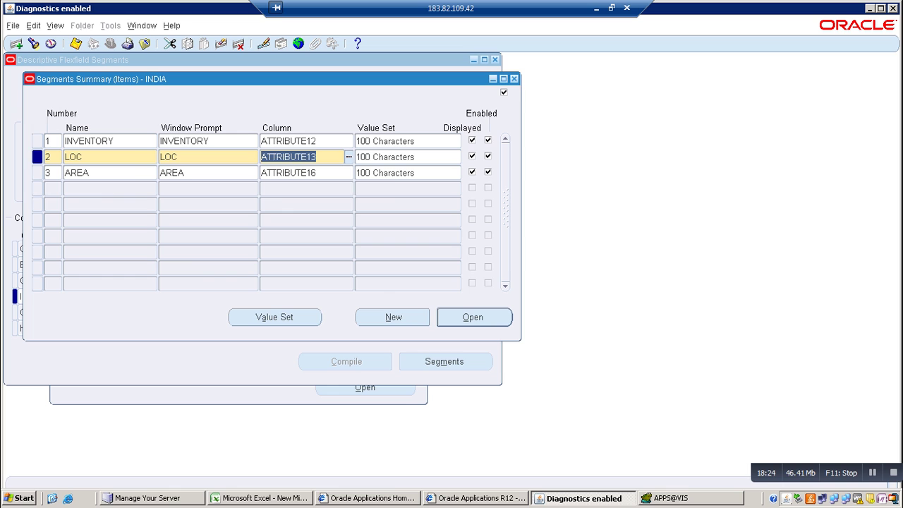
key(alt+o)
Make LOC optional with a Constant default type and default value VIZAG
click(177, 192)
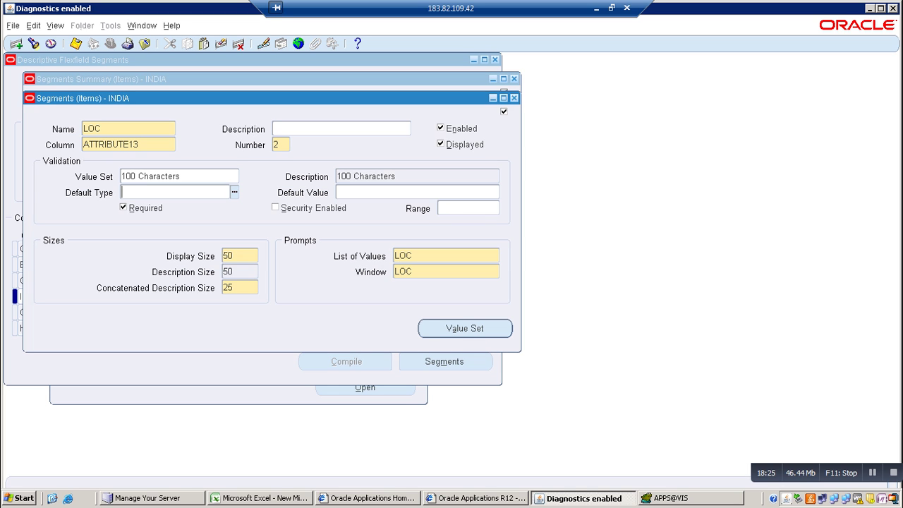
text(CONST)
key(Tab)
click(123, 208)
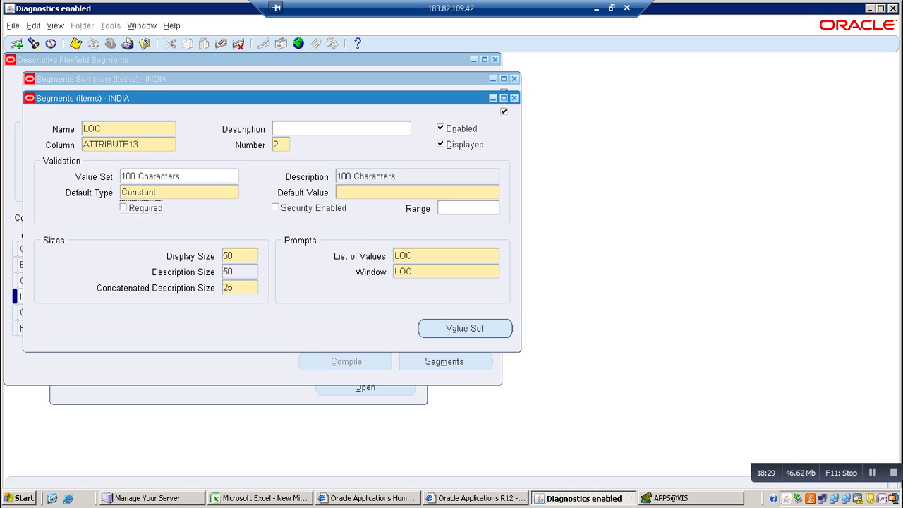
click(338, 192)
text(VI)
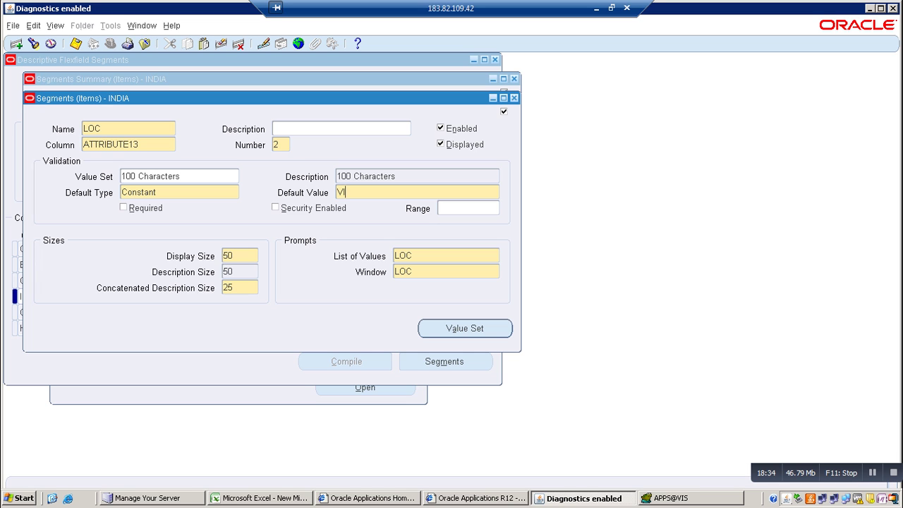
text(ZAG)
key(BackSpace)
key(BackSpace)
key(BackSpace)
key(BackSpace)
key(BackSpace)
text(VIZAG)
Save the LOC segment and close its details and the INDIA segments summary
key(ctrl+s)
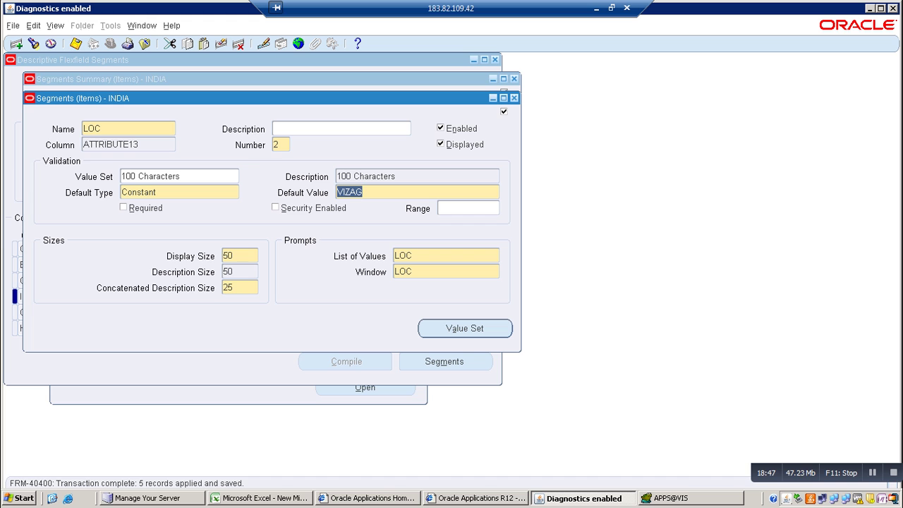
key(ctrl+F4)
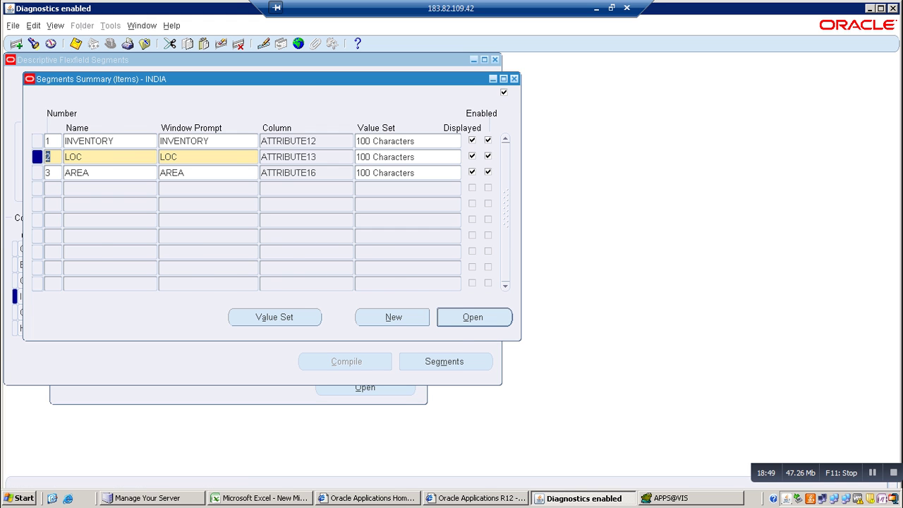
key(ctrl+F4)
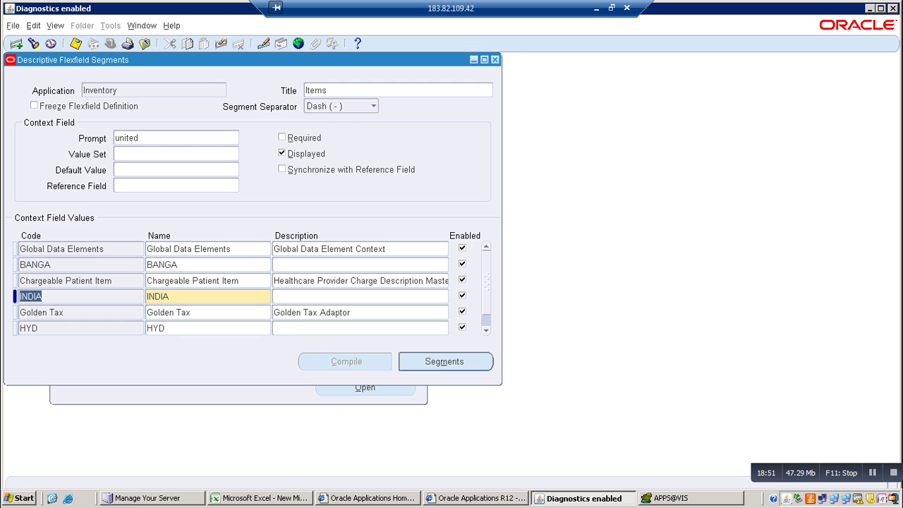
Add a USA context value to the Items flexfield and open its segments
click(17, 43)
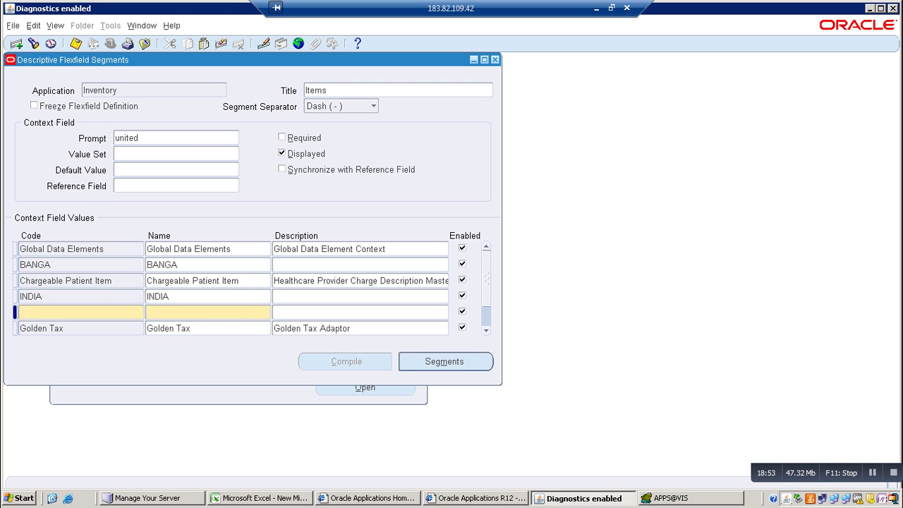
text(USA)
key(Tab)
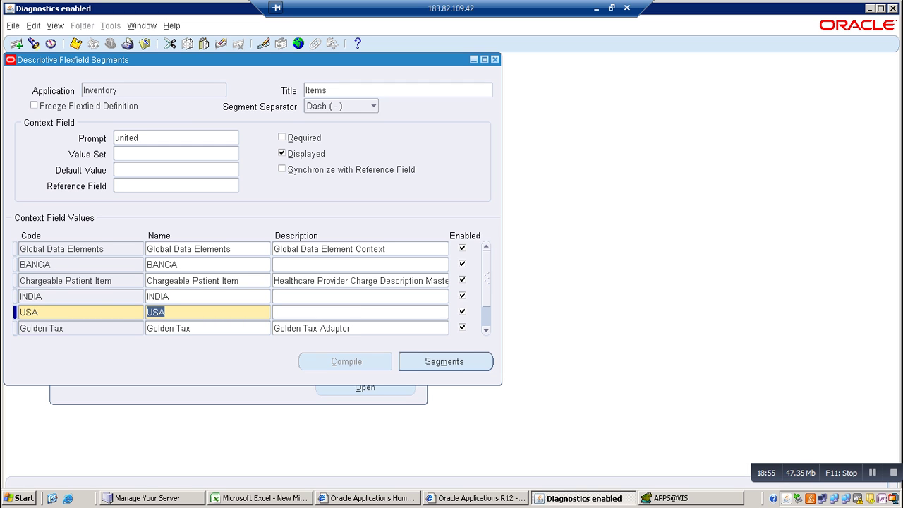
click(445, 361)
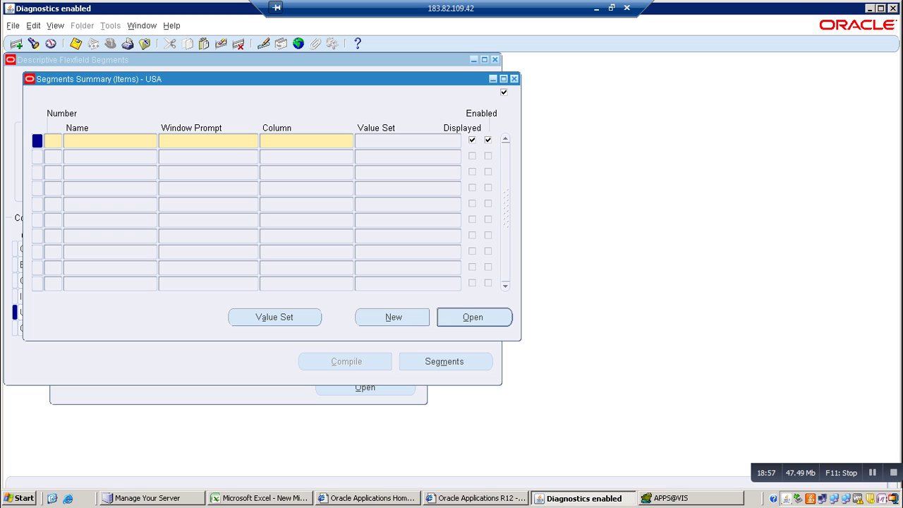
Add segment 1 INVENTOREY on ATTRIBUTE12 with the 100 Characters value set
text(1)
key(Tab)
text(INVENTOREY)
key(Tab)
key(Tab)
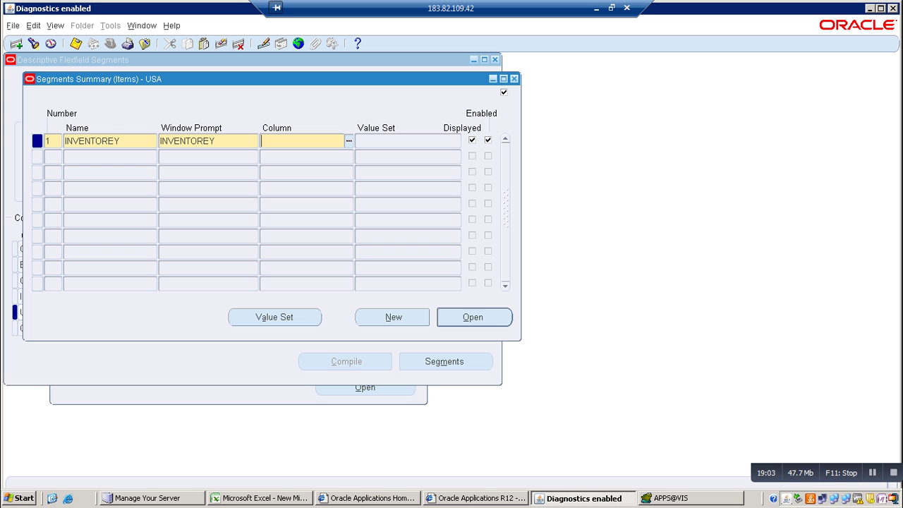
text(ATT)
key(Tab)
key(Return)
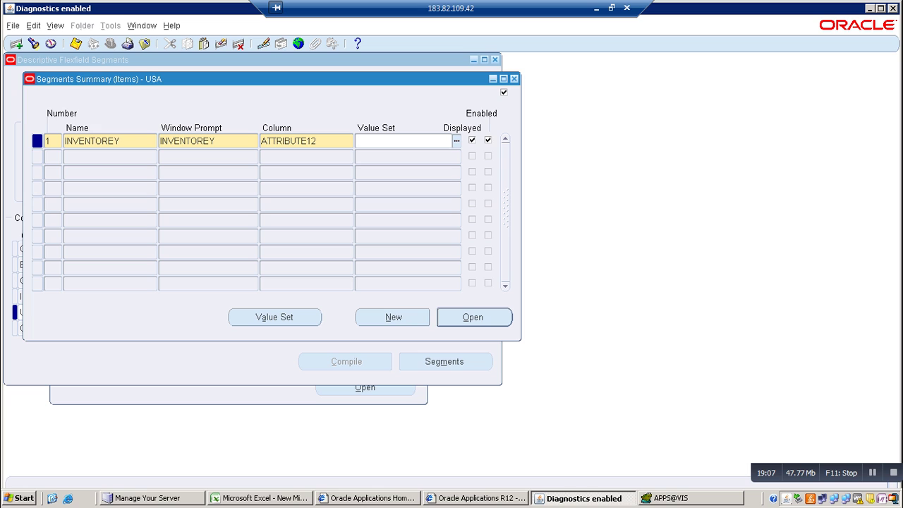
text(100)
key(Tab)
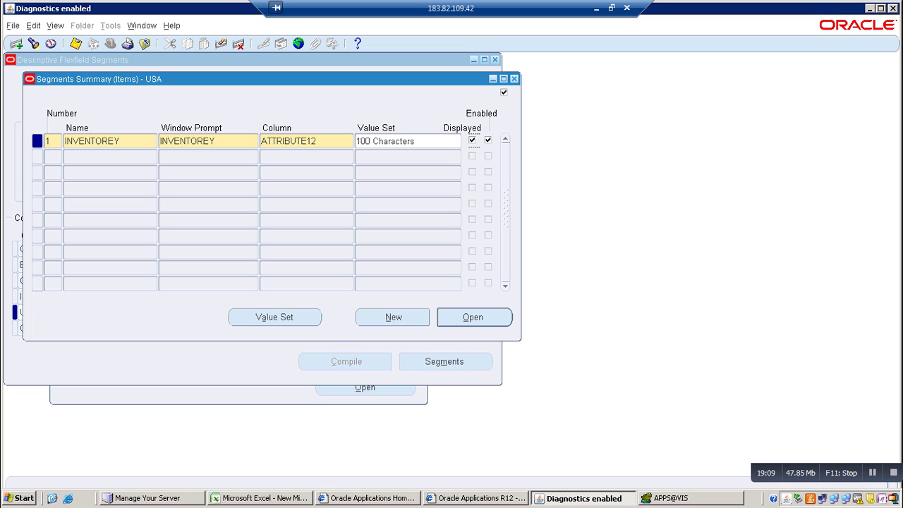
key(Tab)
key(Tab)
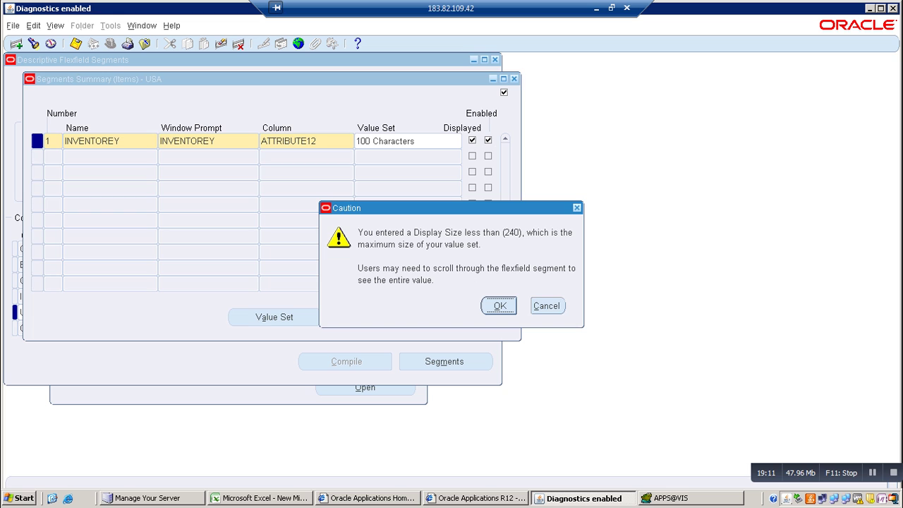
key(Return)
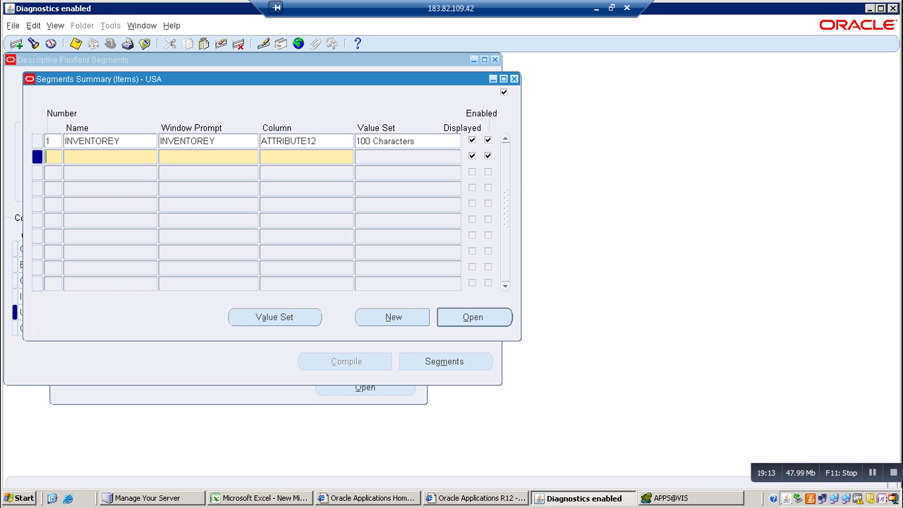
Add segment 2 LOC on ATTRIBUTE13 with the 100 Characters value set
text(2)
key(Tab)
text(LOC)
key(Tab)
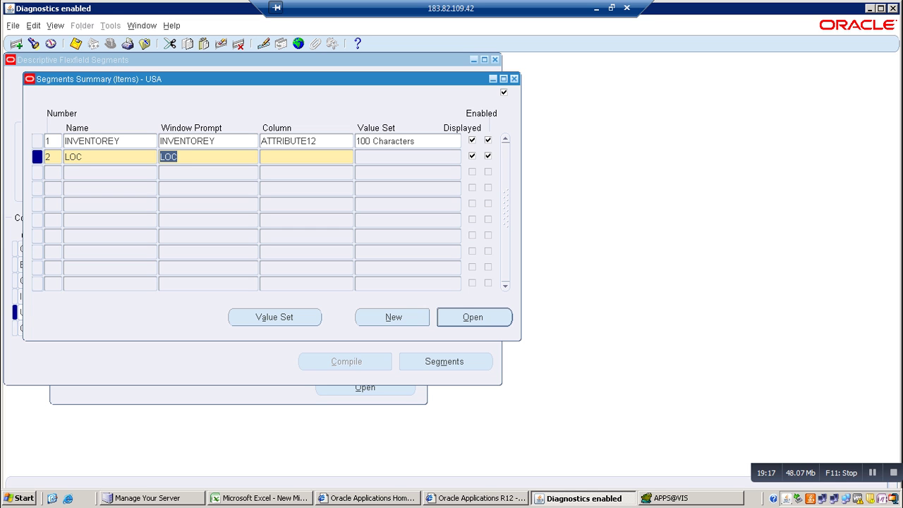
key(Tab)
text(ATT)
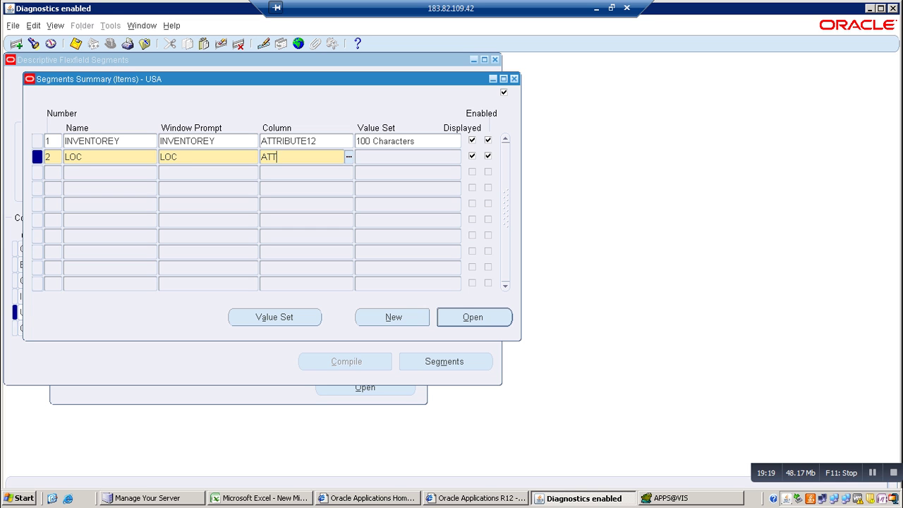
key(Tab)
key(Down)
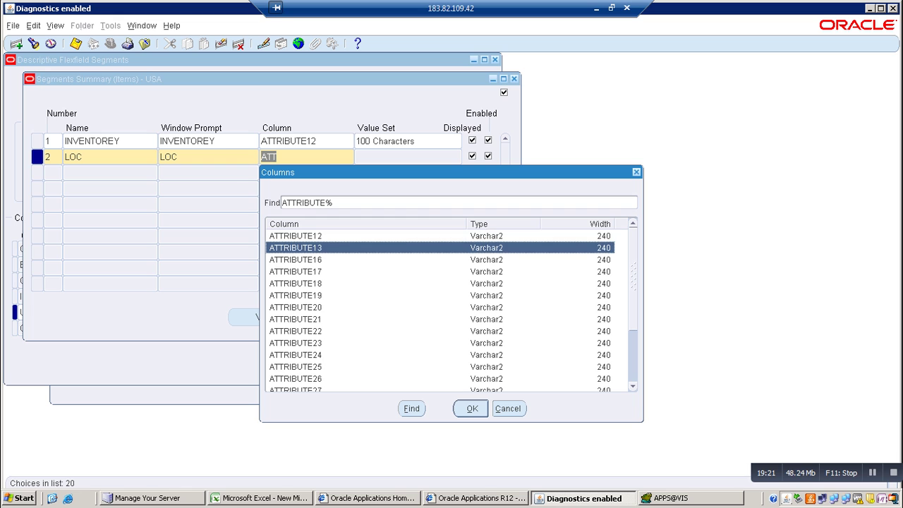
key(Return)
text(100)
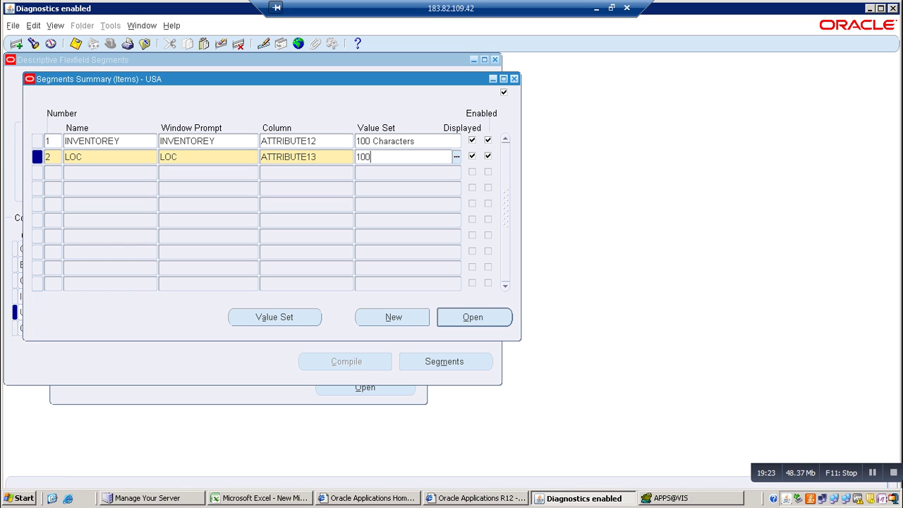
key(Tab)
Make LOC optional with a Constant default value of CALIFORNIA
key(alt+o)
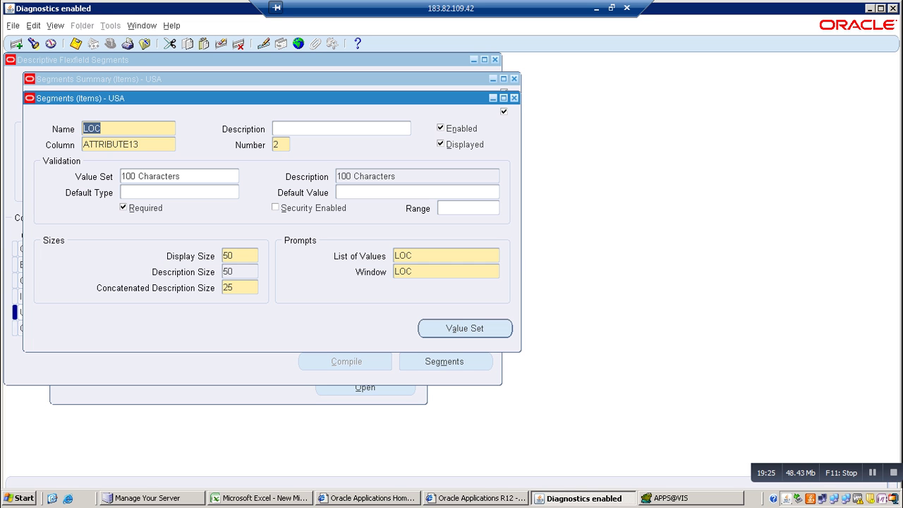
click(123, 208)
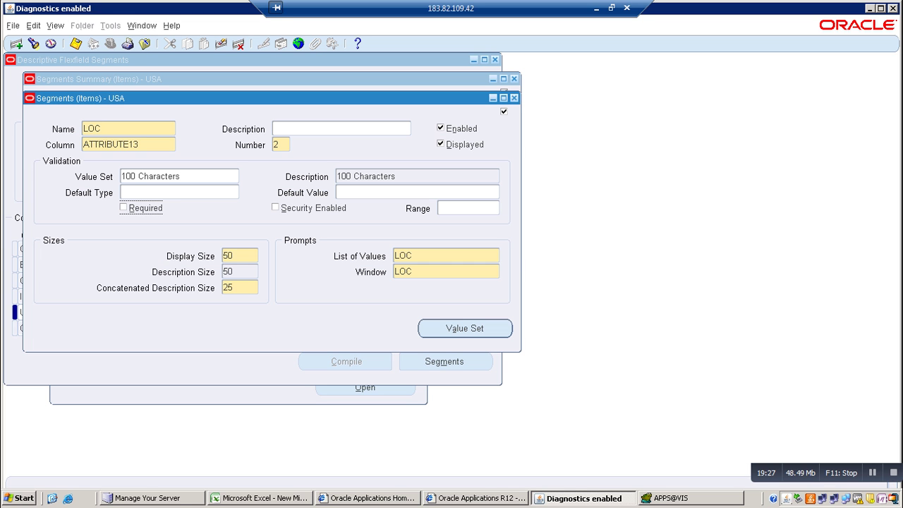
click(175, 192)
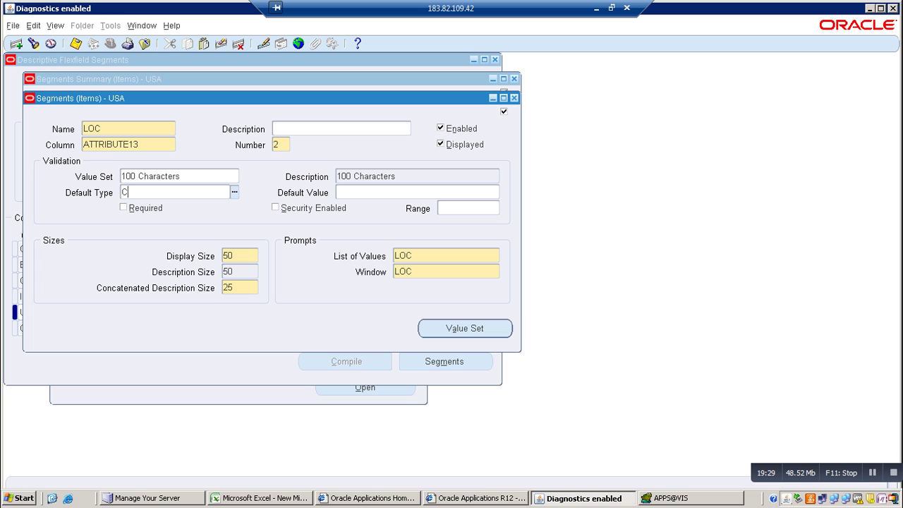
text(N)
key(BackSpace)
text(CALIFORNIA)
key(Tab)
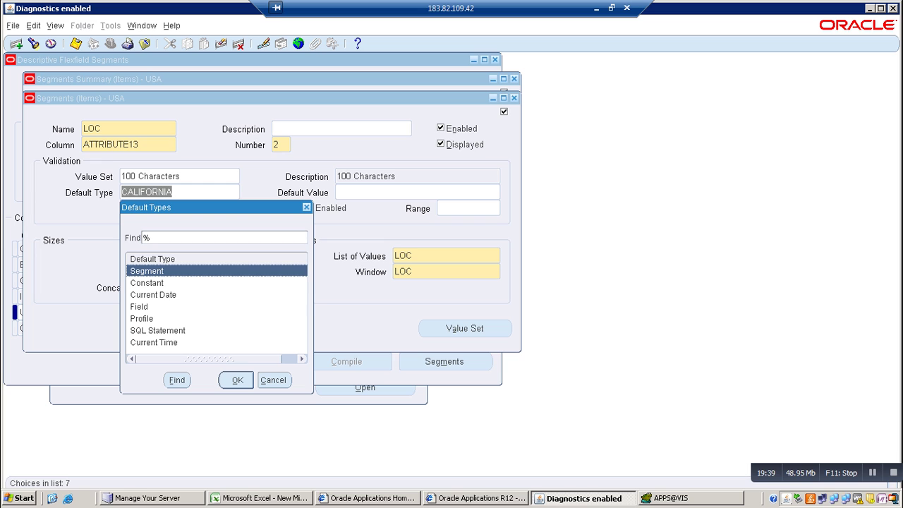
key(Down)
key(Return)
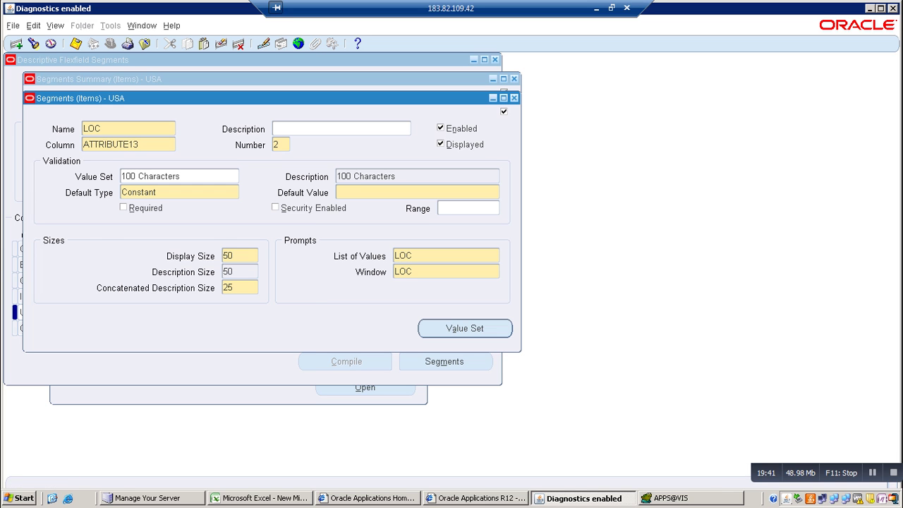
text(CALIFORNIA)
Save the USA segments and close back to the flexfield definition
key(ctrl+F4)
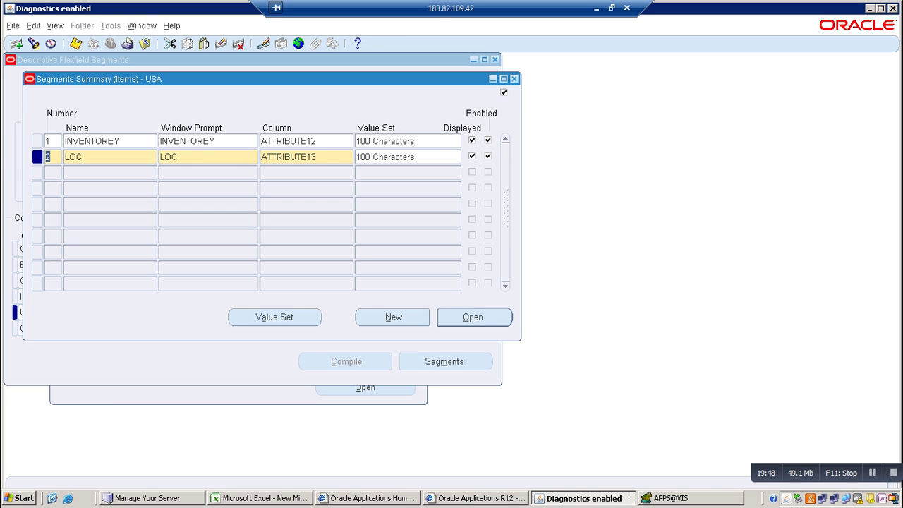
key(ctrl+s)
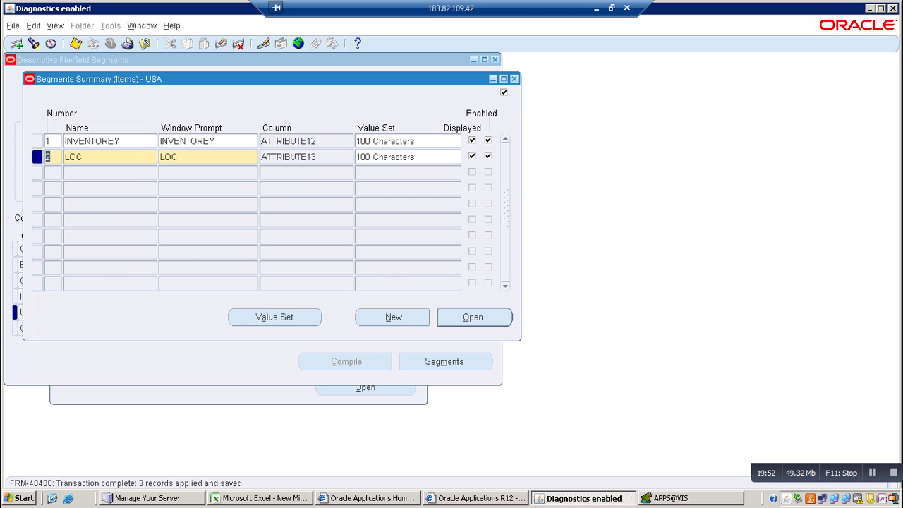
key(Return)
key(F4)
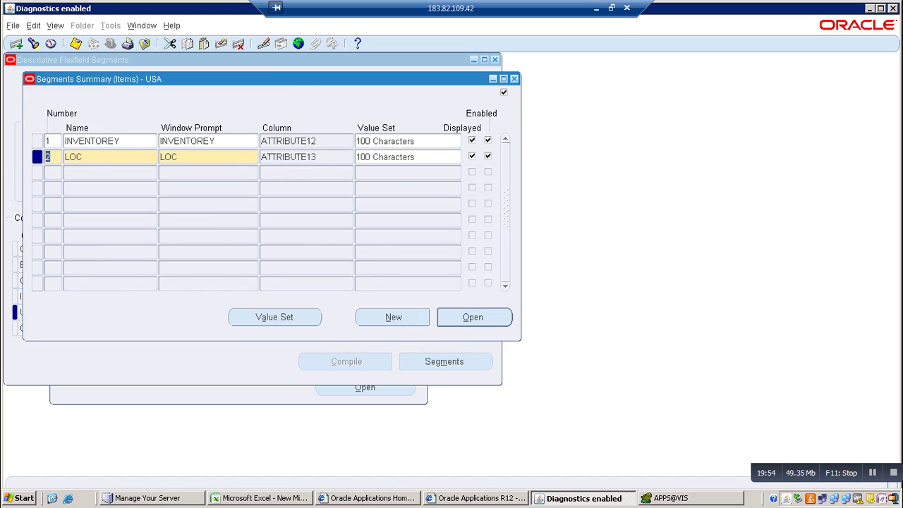
key(F4)
Save, freeze and compile the Items flexfield definition
click(75, 44)
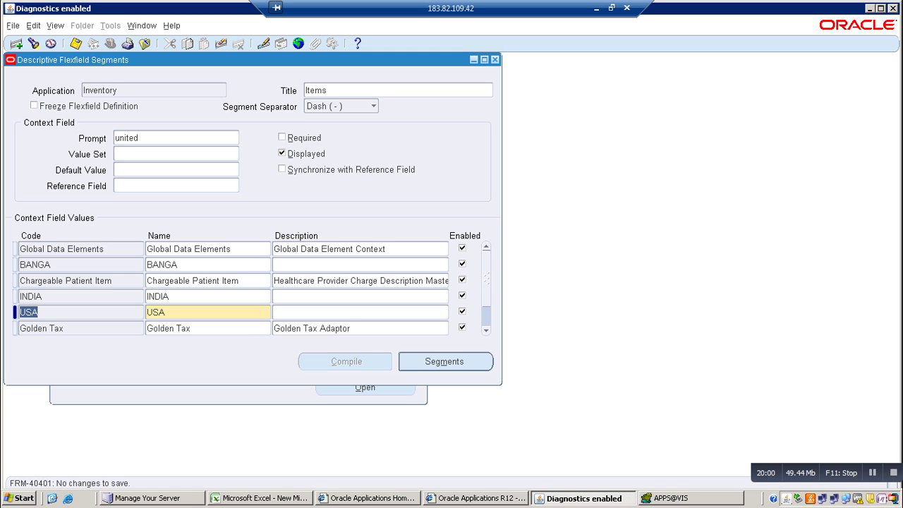
click(34, 105)
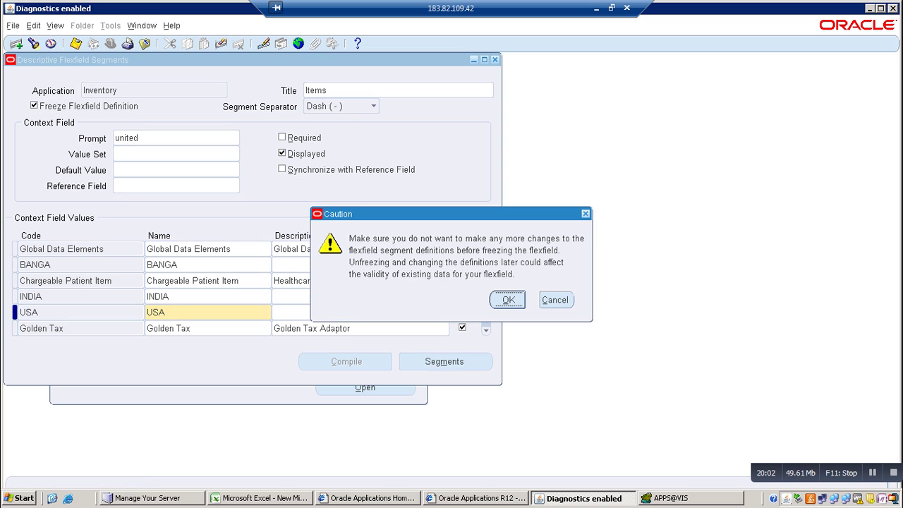
key(Return)
key(alt+c)
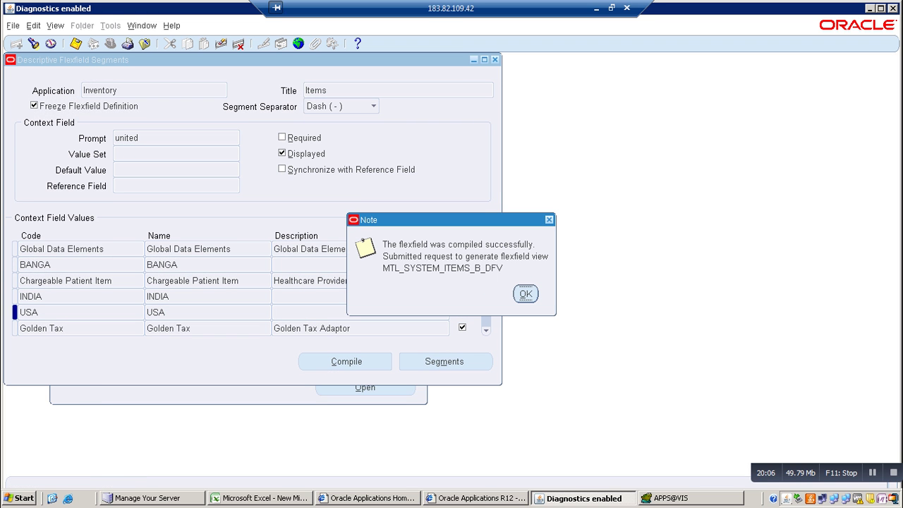
key(Return)
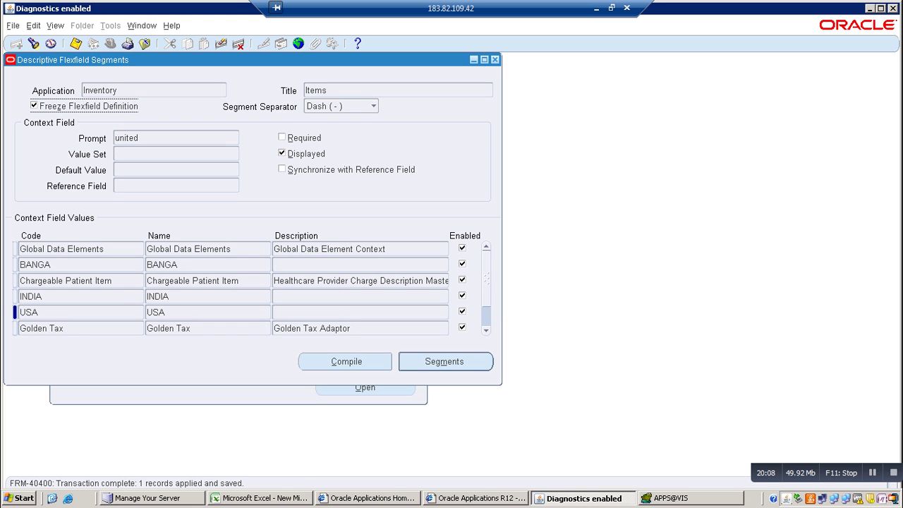
Check in the Requests window that the Flexfield View Generator requests completed
key(alt+v)
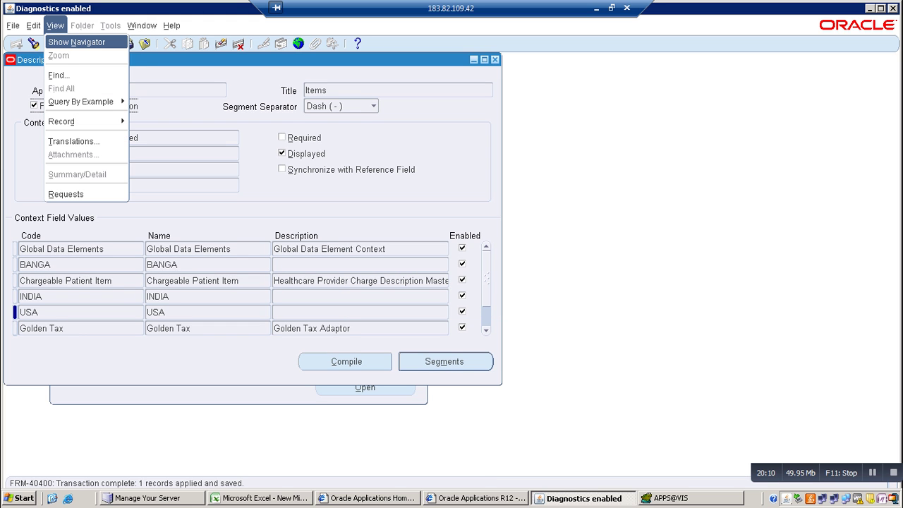
key(Up)
key(Return)
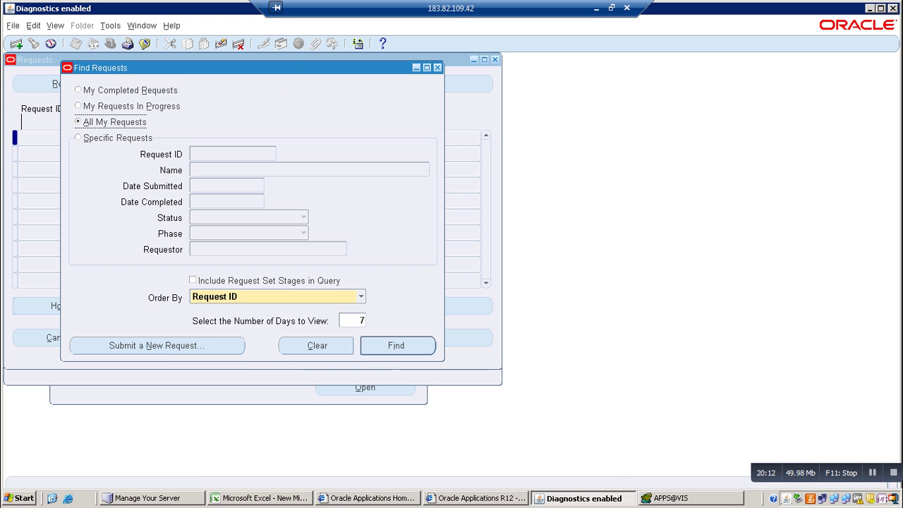
key(Return)
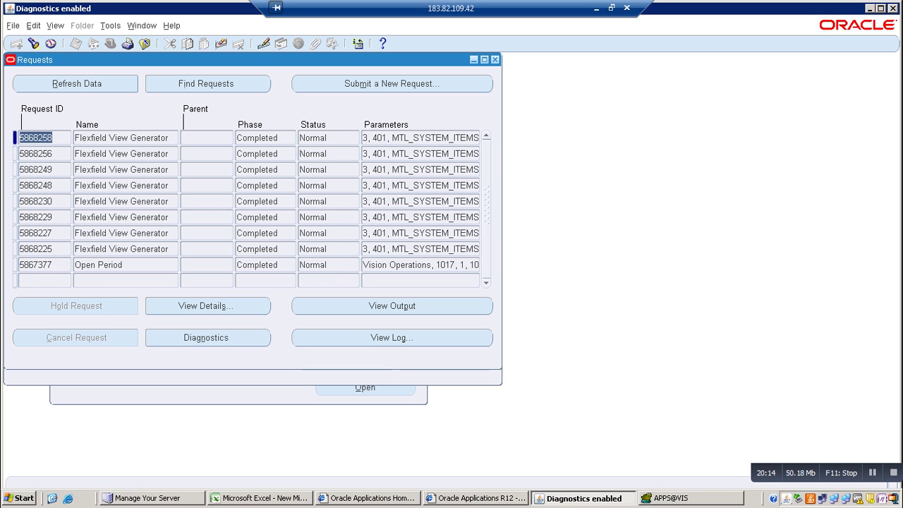
key(alt+r)
key(F4)
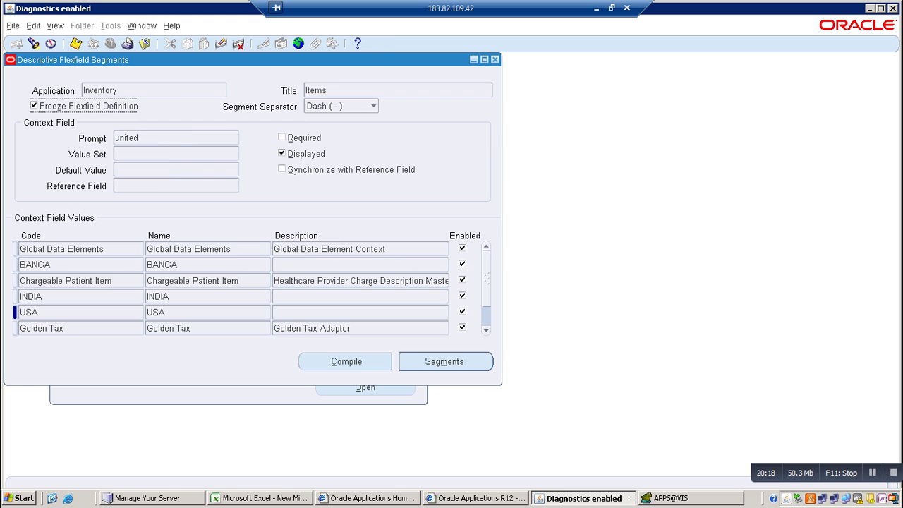
Recompile the flexfield and close the form, returning to the Navigator
key(alt+c)
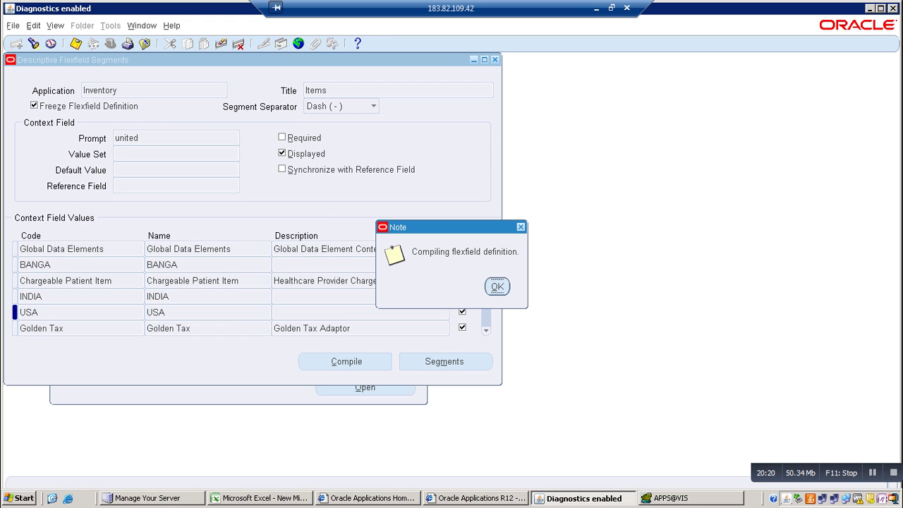
key(Return)
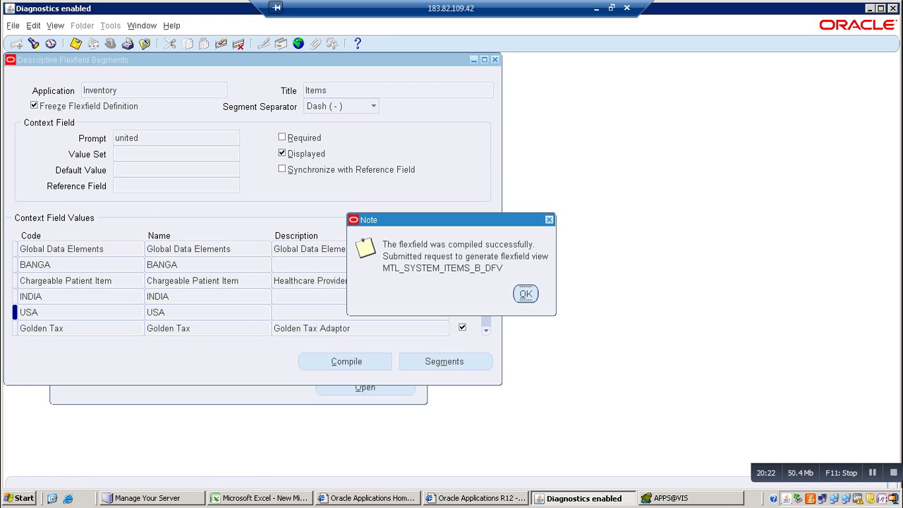
key(Return)
key(F4)
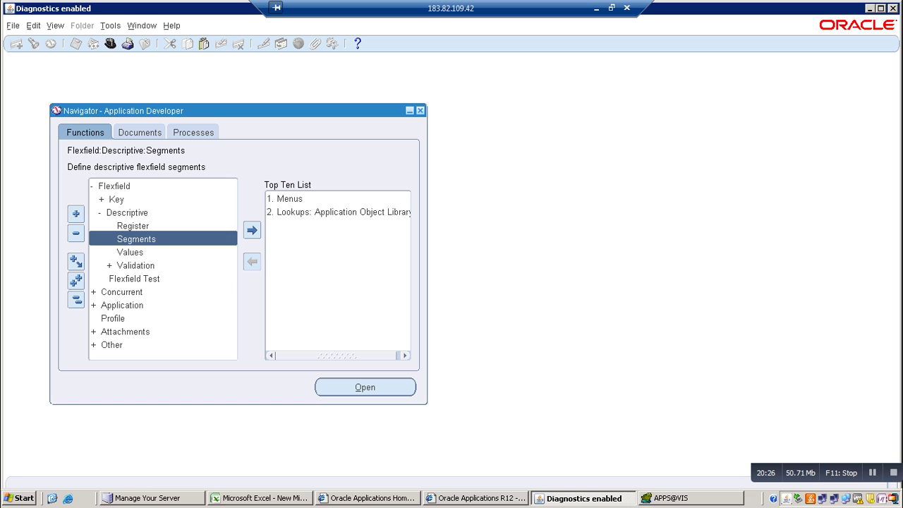
Switch to the Inventory, Vision Operations (USA) responsibility
key(alt+f)
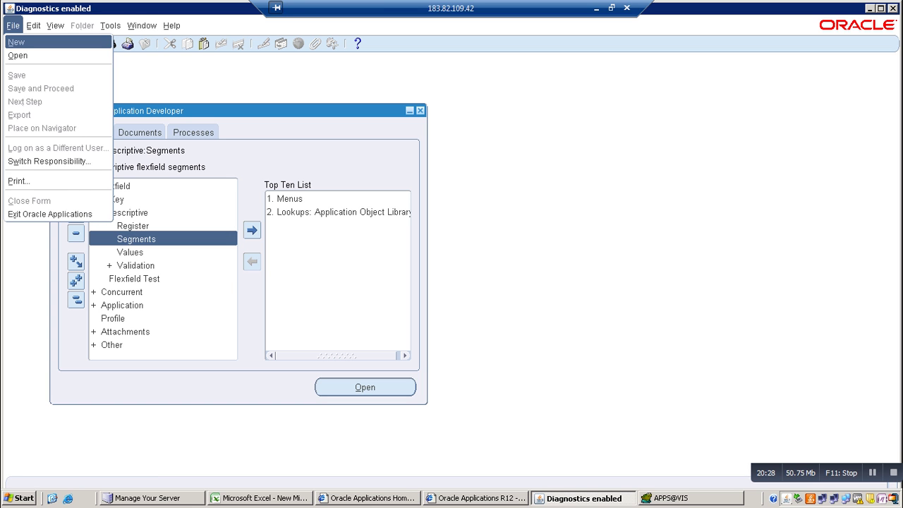
text(winv)
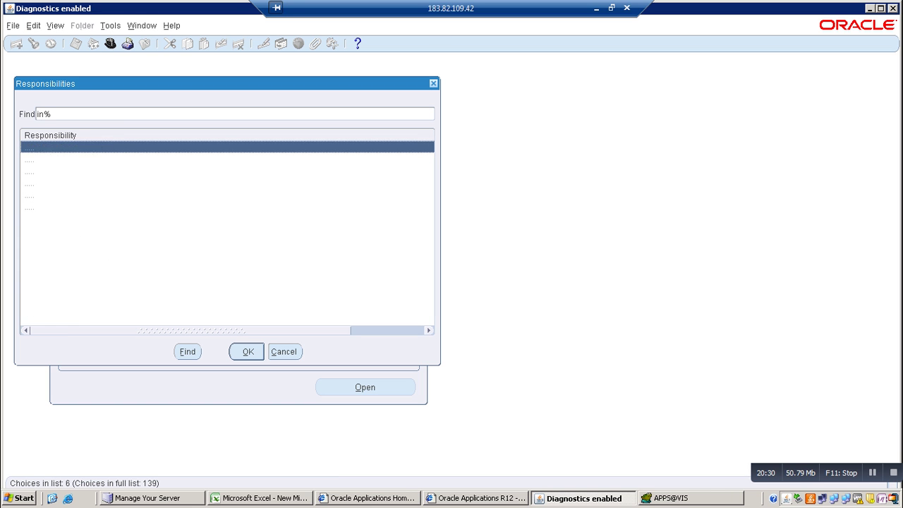
key(Return)
Open Items > Master Items for the Vision Operations (V1) organization
key(Down)
key(Down)
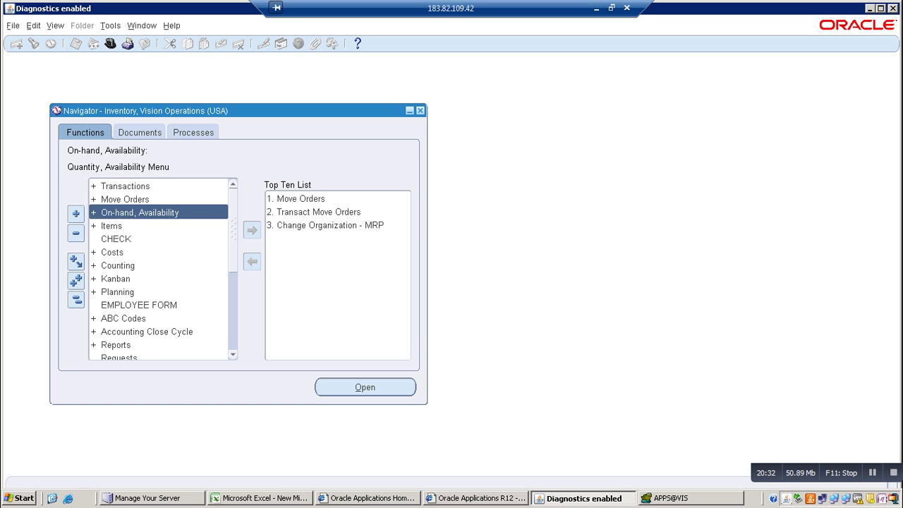
key(Down)
key(Return)
key(Down)
key(Return)
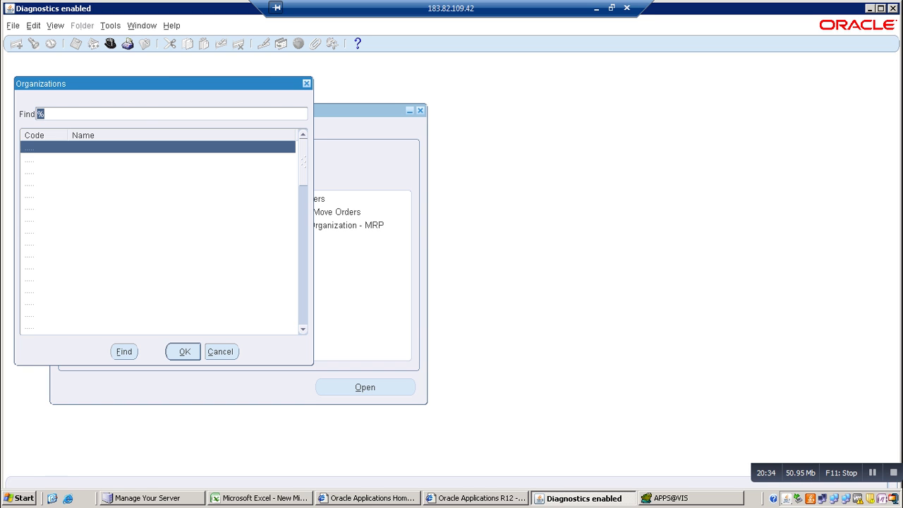
text(v)
key(Return)
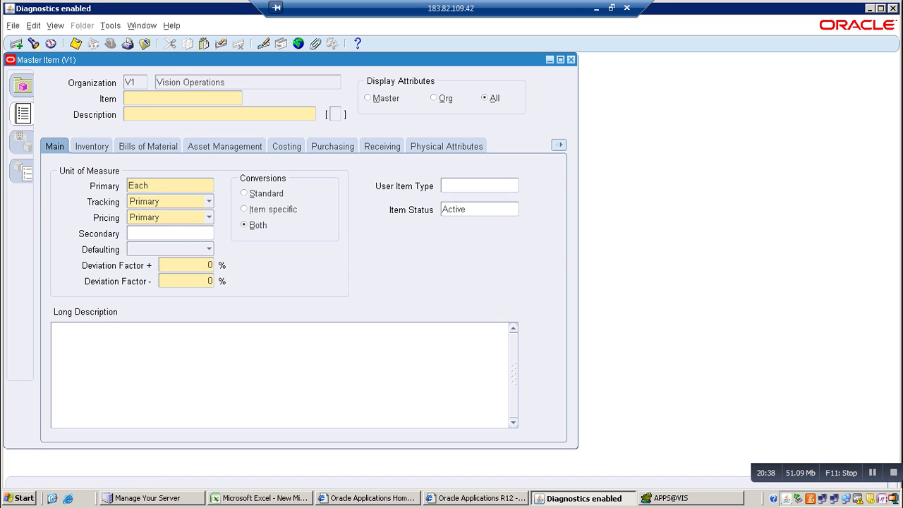
Enter item IPHONE8 with description MOBILEB and open its Items flexfield
text(IPHONE8)
key(Tab)
text(MOBILEB)
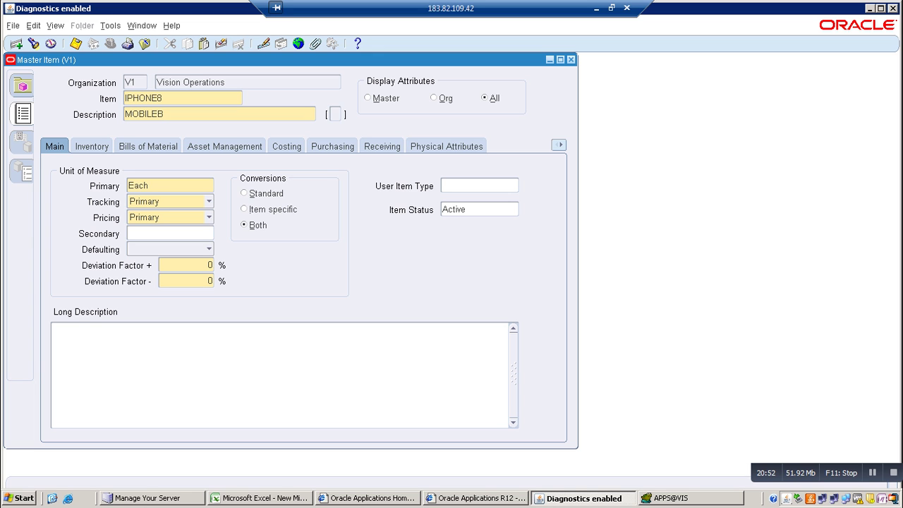
key(Tab)
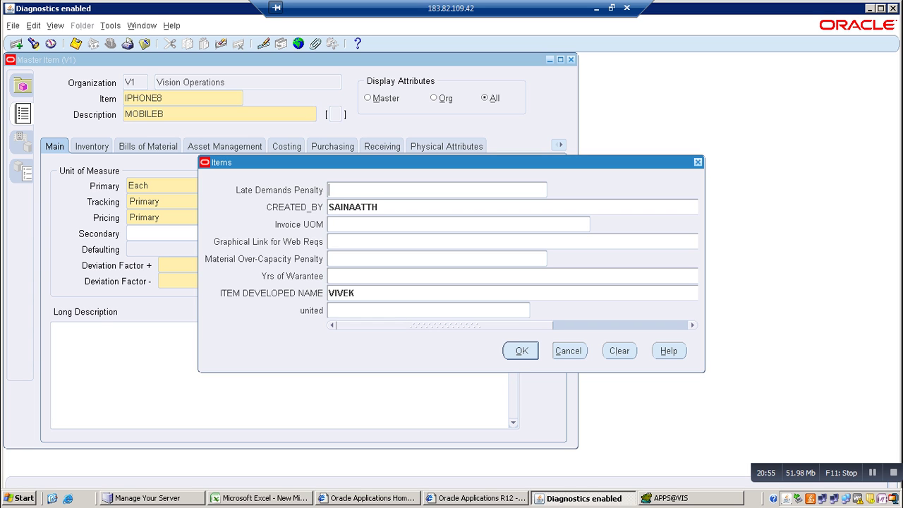
key(Tab)
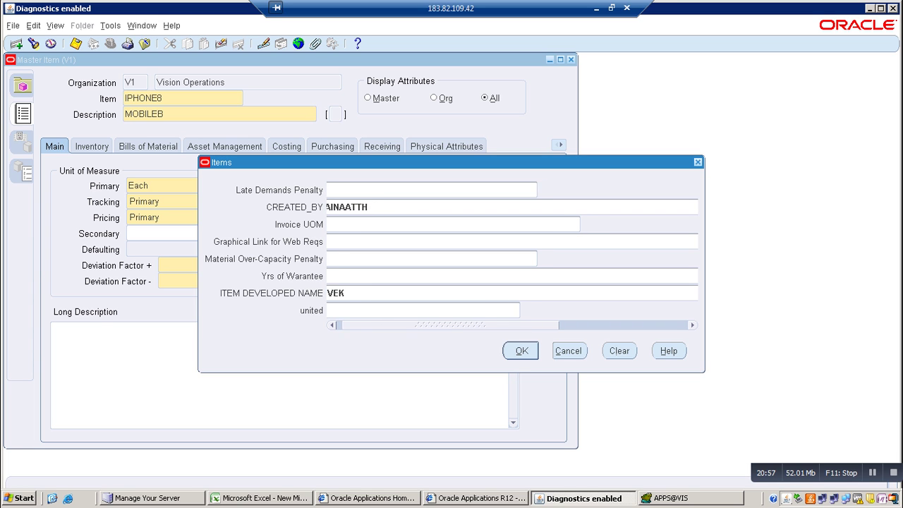
key(Tab)
key(Tab)
key(Tab)
key(Tab)
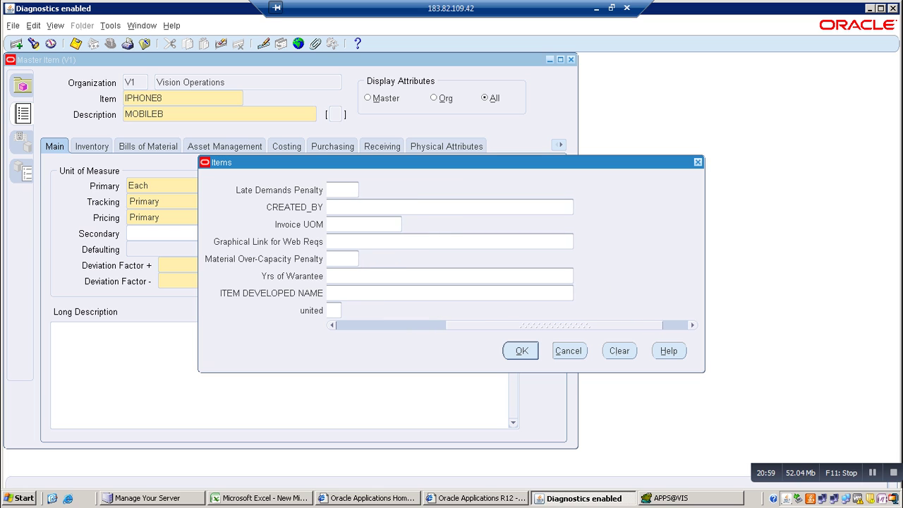
key(Tab)
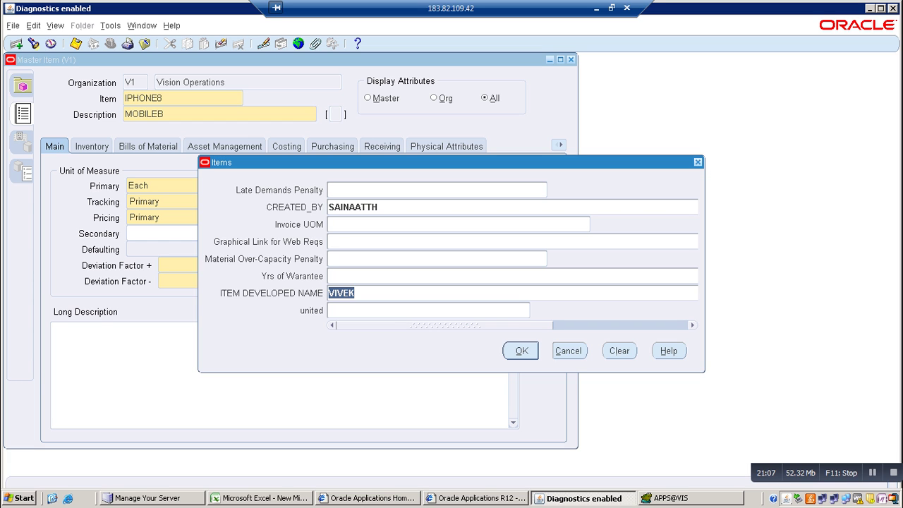
Set the flexfield context to INDIA, then USA, and close the flexfield window
click(429, 310)
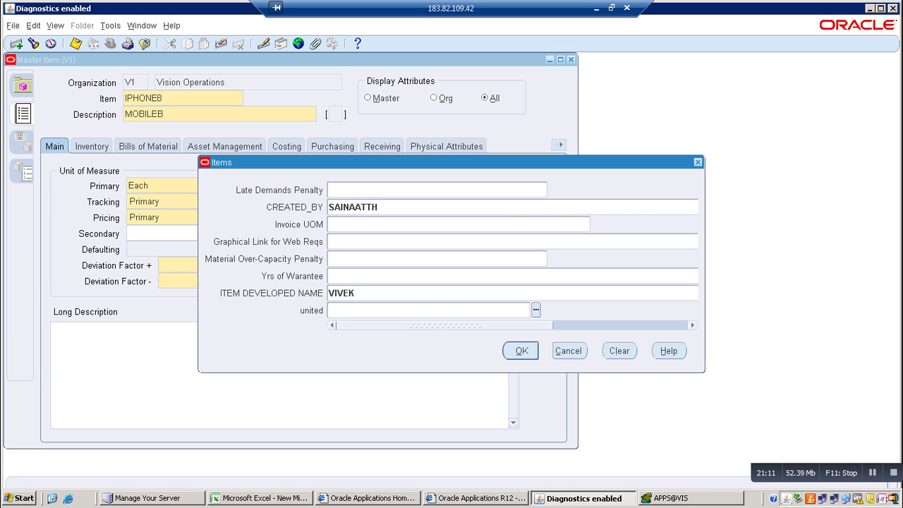
key(ctrl+l)
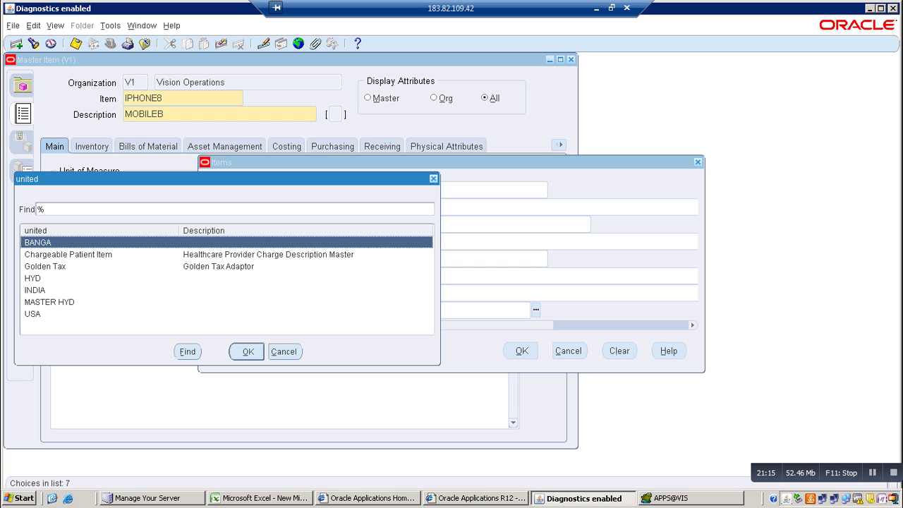
click(34, 290)
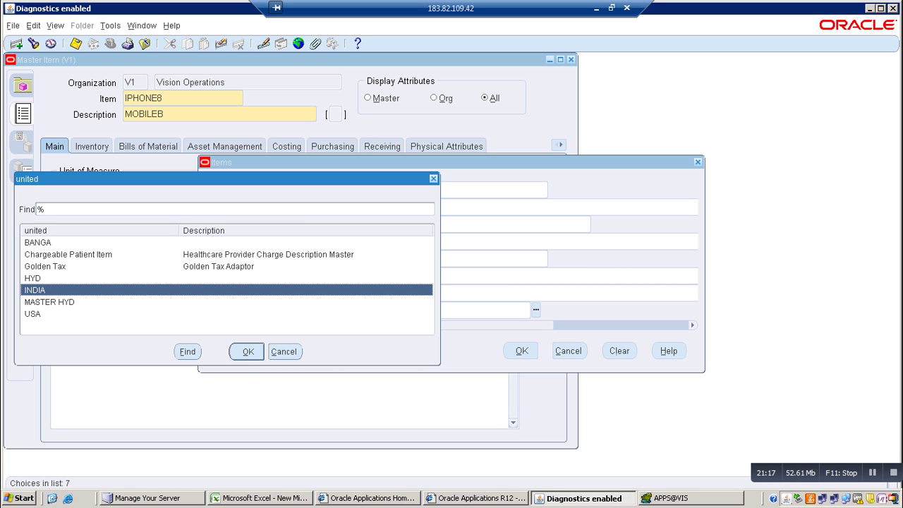
key(Return)
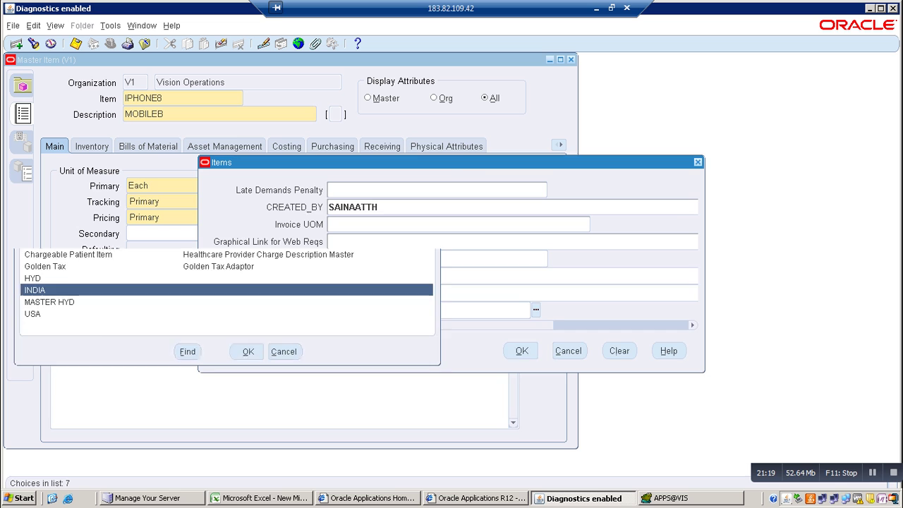
text(FCHNGNVGH)
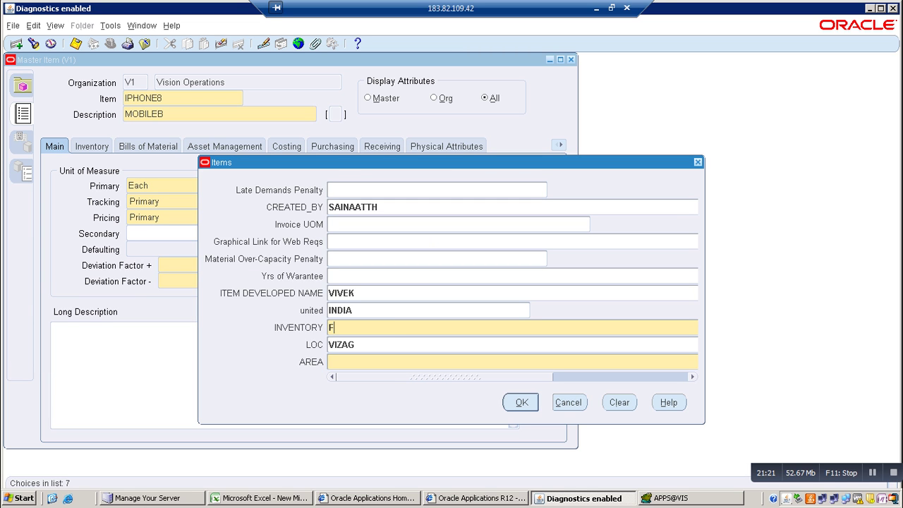
key(BackSpace)
key(BackSpace)
key(BackSpace)
key(BackSpace)
key(BackSpace)
key(BackSpace)
key(BackSpace)
key(BackSpace)
key(BackSpace)
key(shift+Tab)
key(ctrl+l)
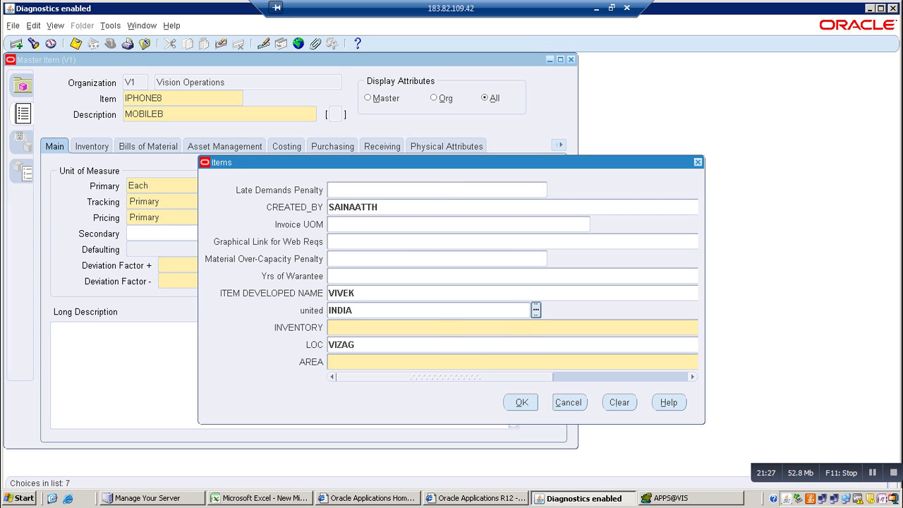
click(33, 314)
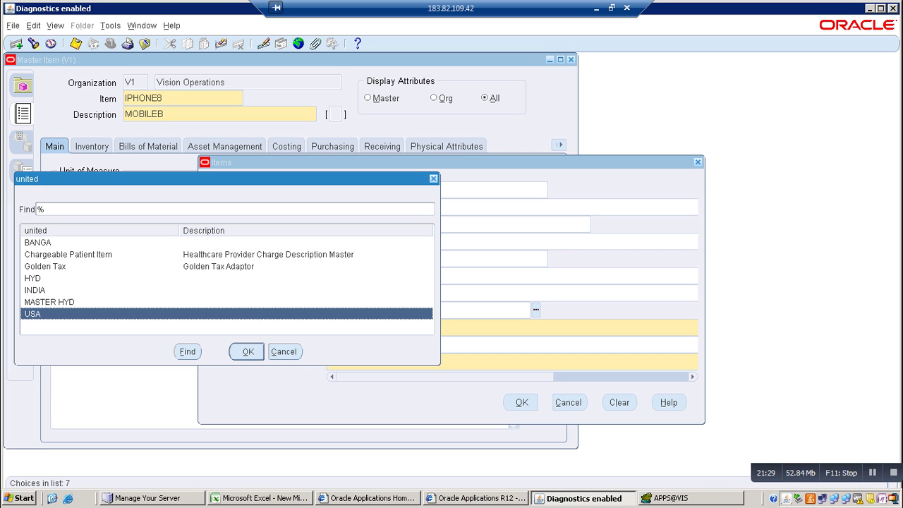
key(Return)
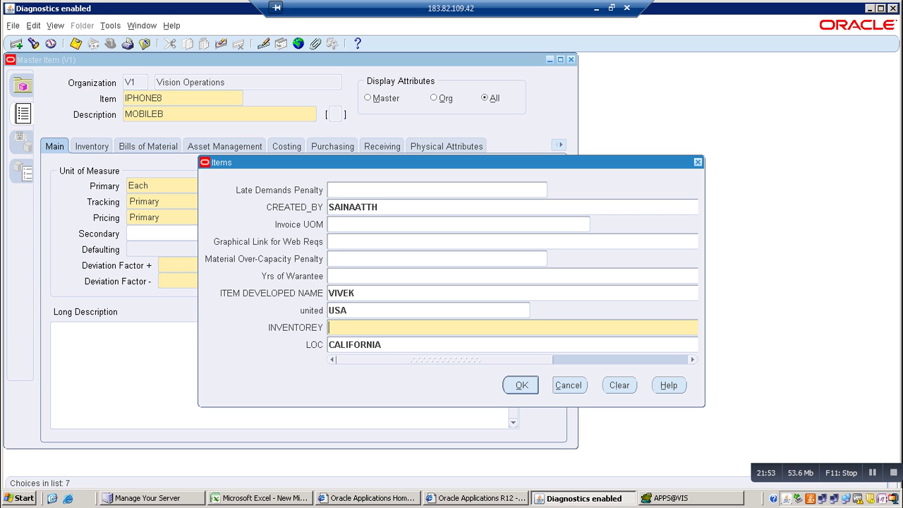
click(569, 385)
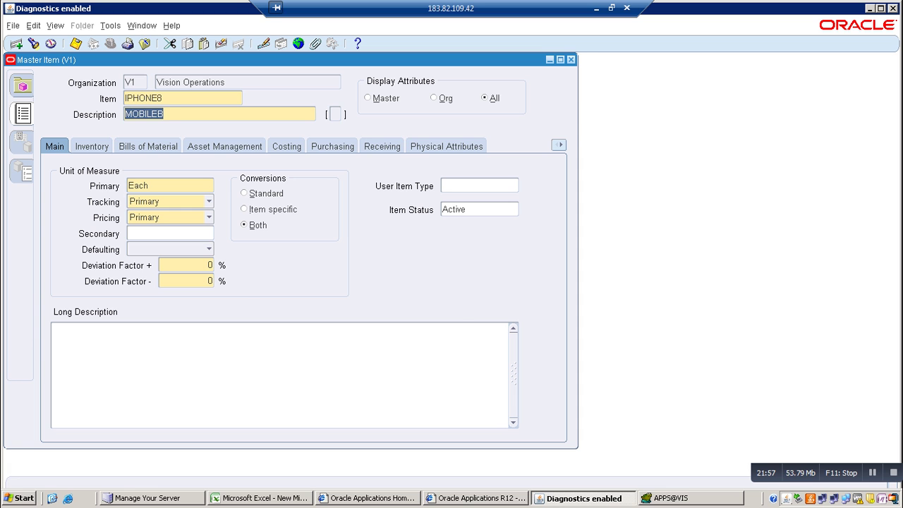
key(alt+Tab)
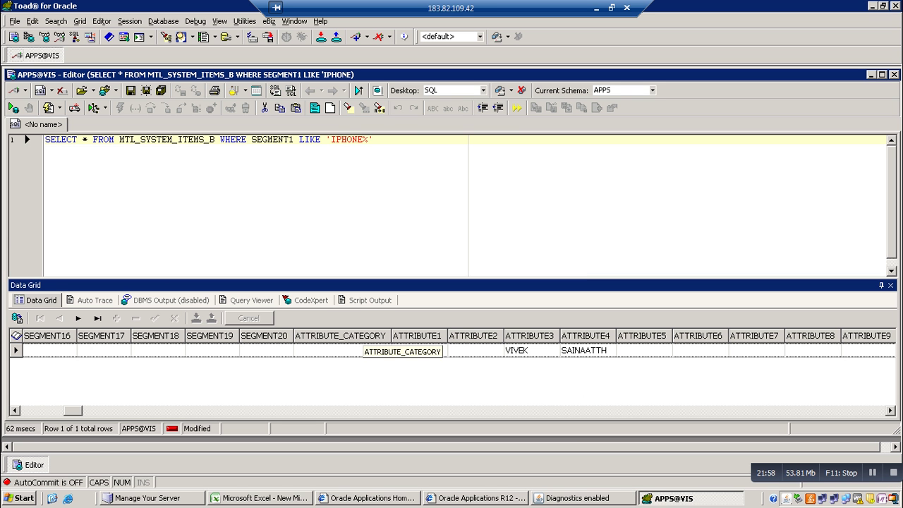
Add a blank line below the IPHONE query in Toad, then close the Master Item form
click(374, 139)
key(Return)
key(Return)
key(Return)
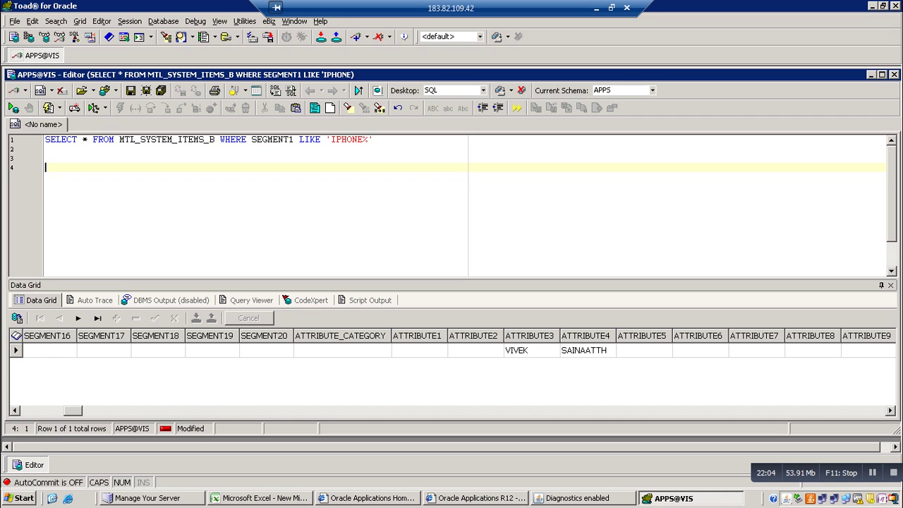
click(578, 499)
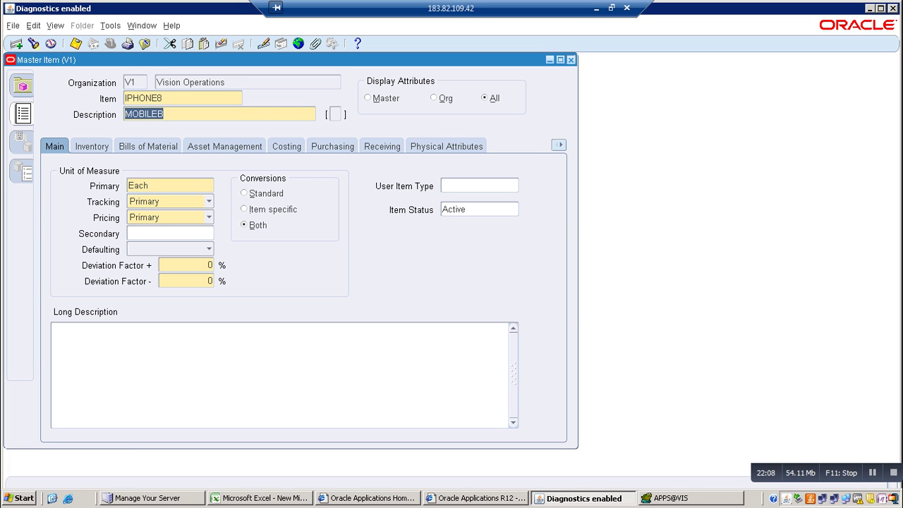
click(571, 60)
Answer the save prompt and switch to the Application Developer responsibility
key(Tab)
key(Return)
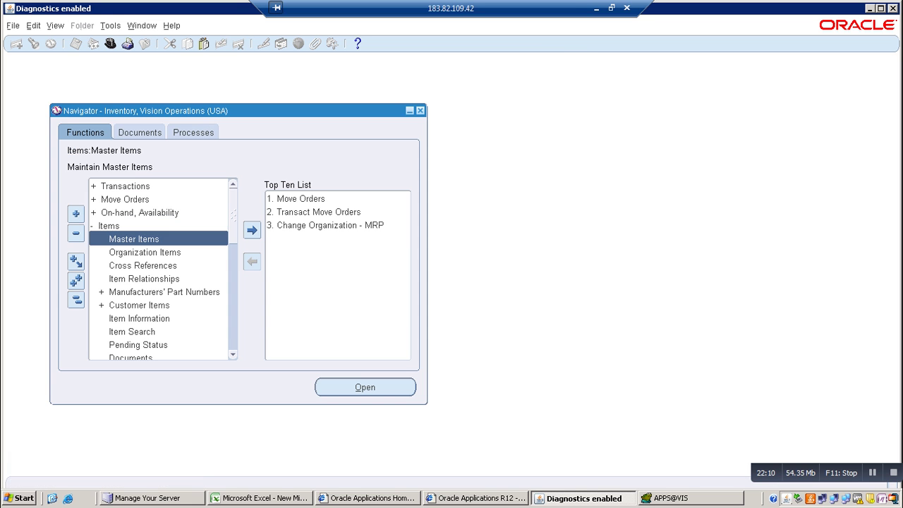
click(110, 44)
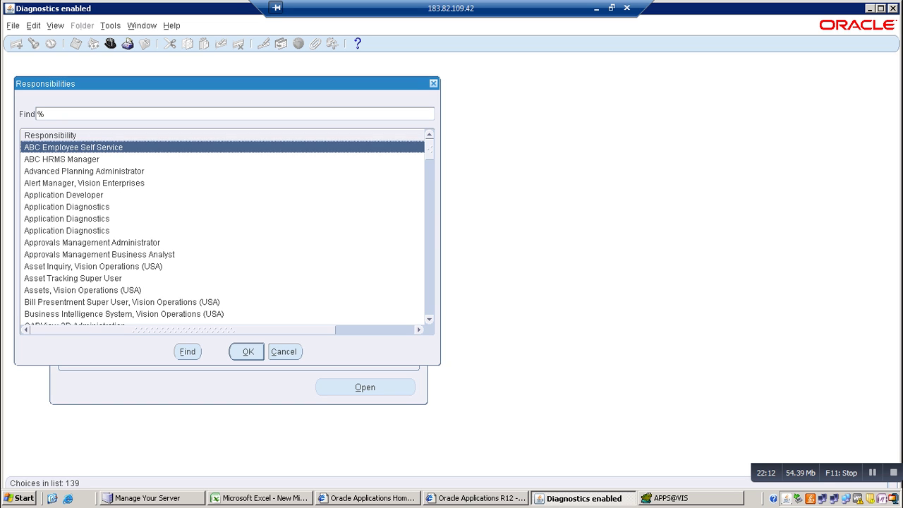
double_click(63, 195)
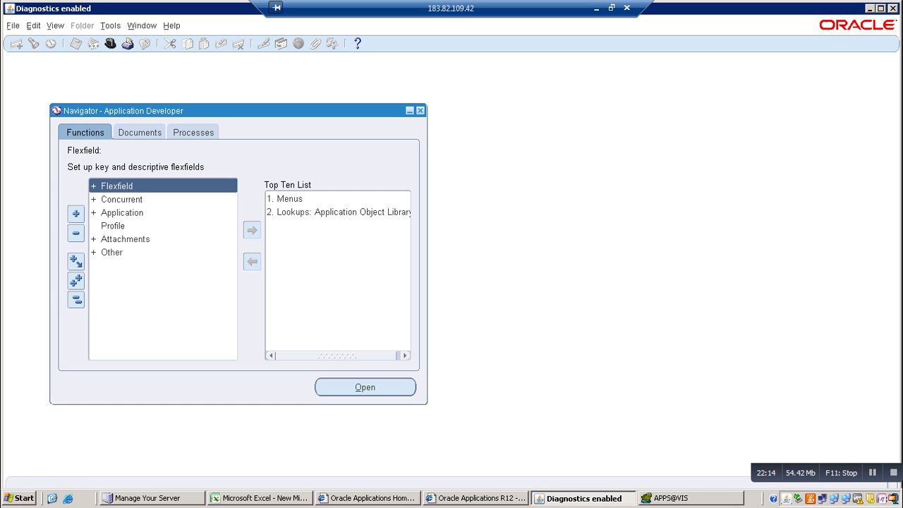
Open Descriptive Flexfield Segments and query the Items flexfield
key(Return)
key(Down)
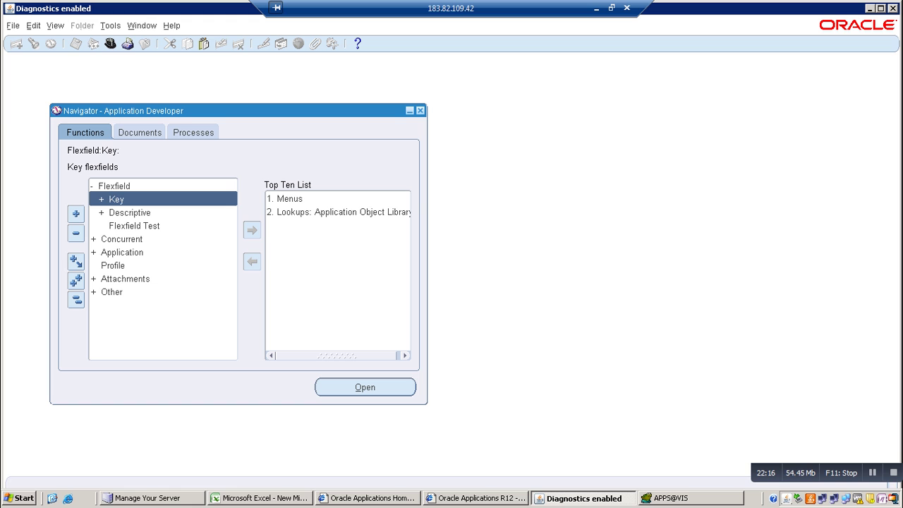
key(Down)
key(Return)
key(Down)
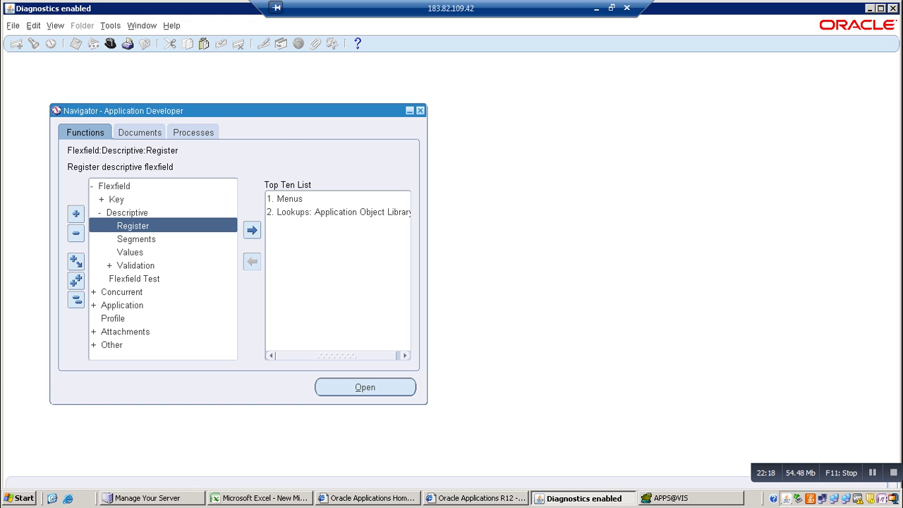
key(Down)
key(Return)
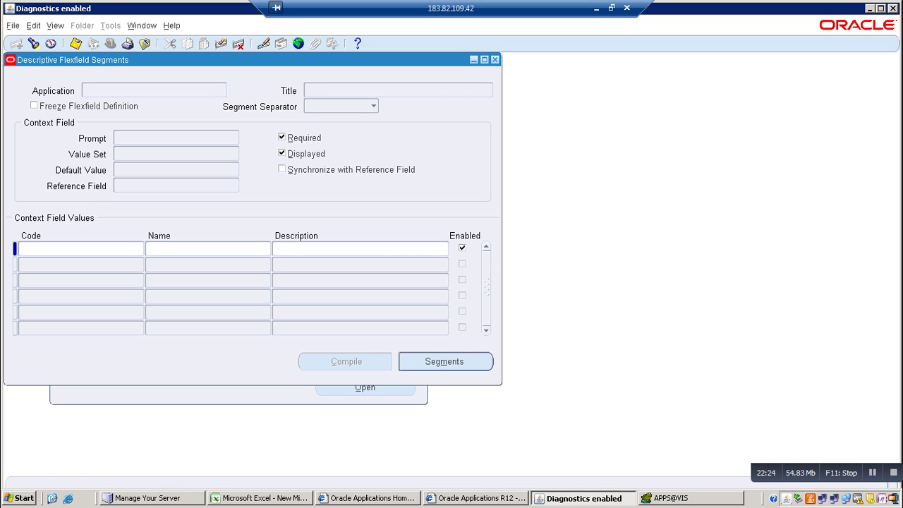
key(F11)
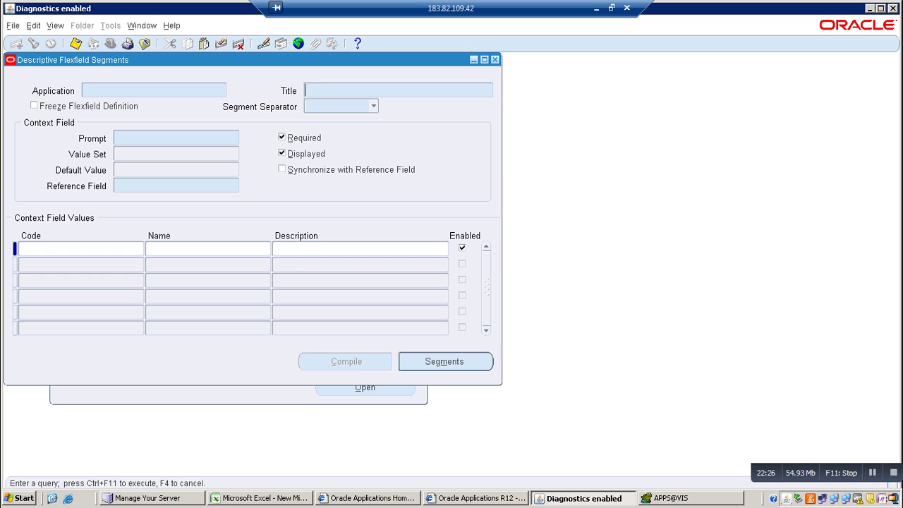
text(Items)
key(ctrl+F11)
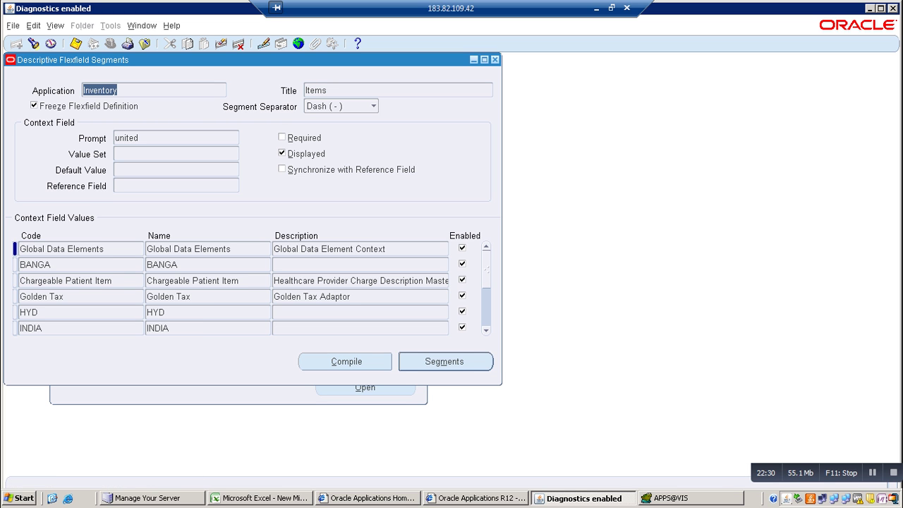
Run SELECT * FROM FND_DESCRIPTIVE_FLEX in Toad, which fails with ORA-00942
key(alt+Tab)
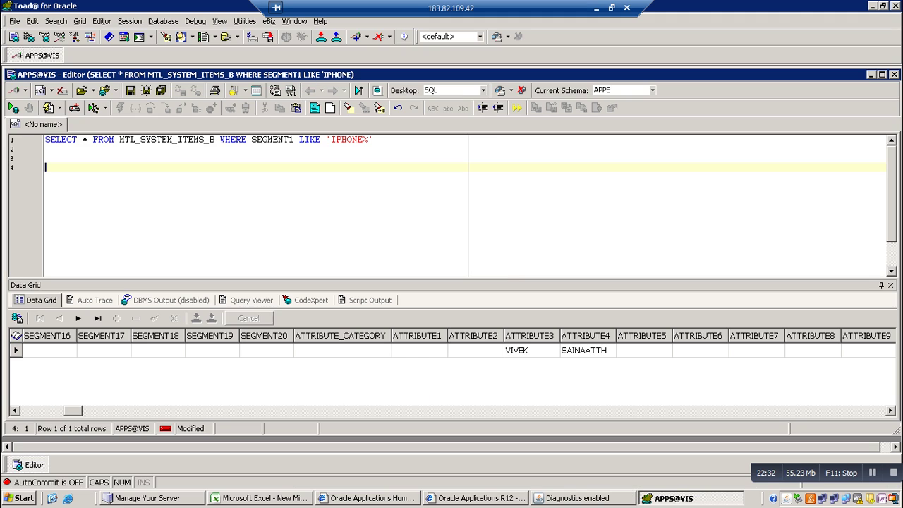
key(alt+Tab)
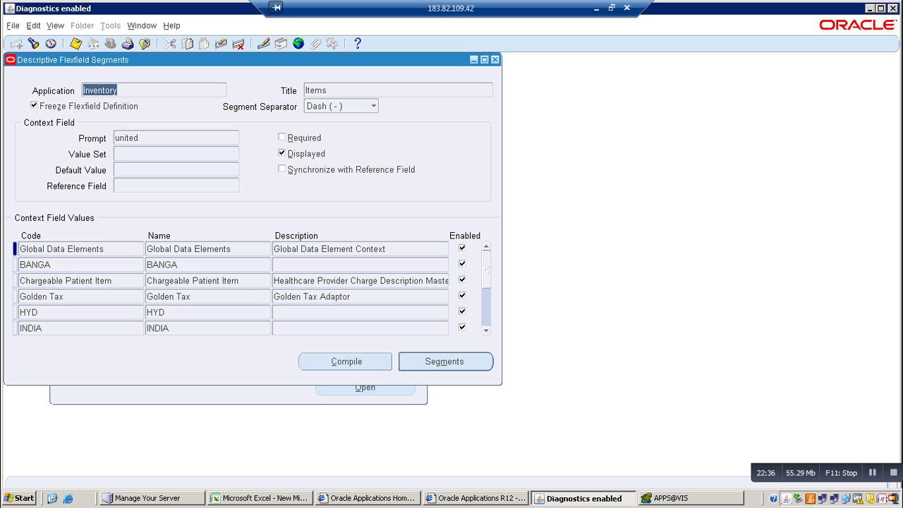
key(alt+Tab)
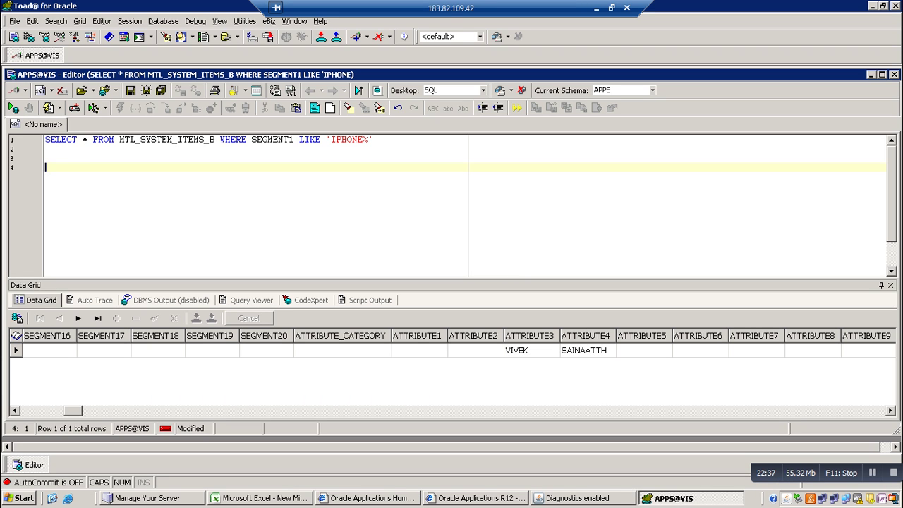
text(SELECT * FROM )
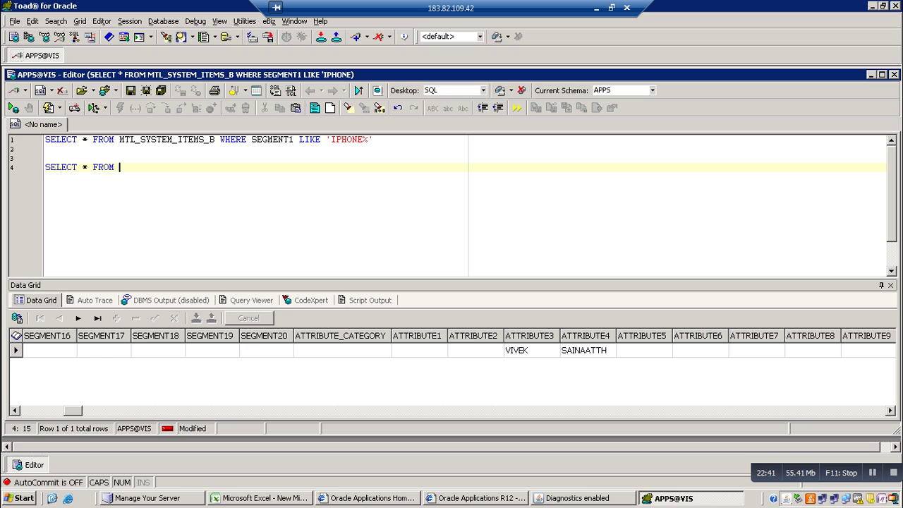
text(FND_DESCRIPTIVE)
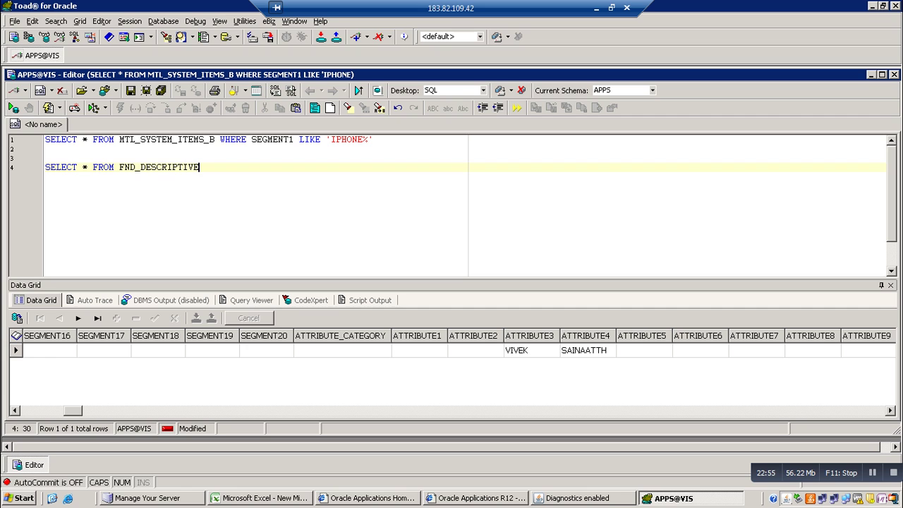
text(_FLEX)
key(F9)
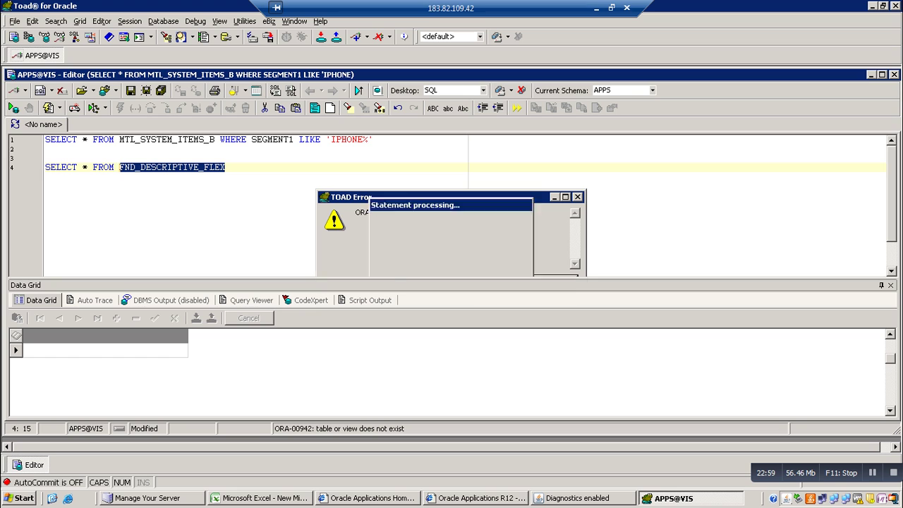
key(Return)
Correct the table name to FND_DESCRIPTIVE_FLEXS
key(End)
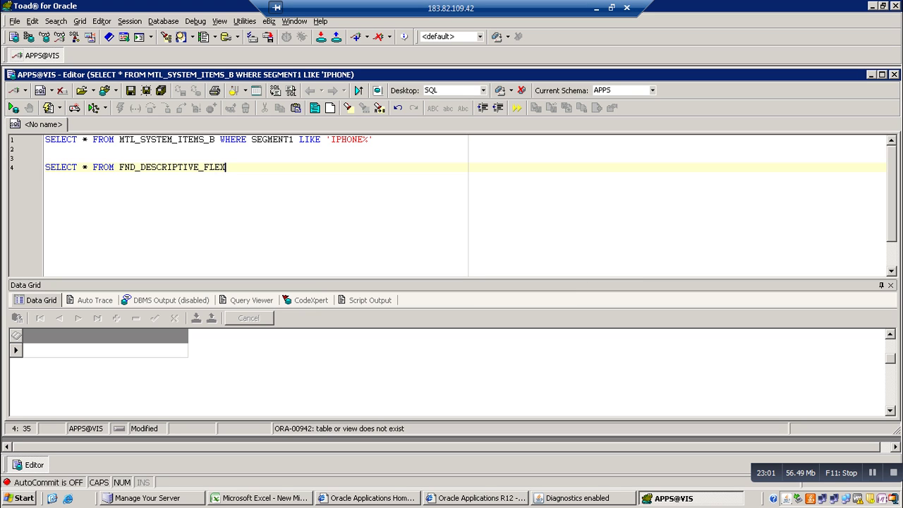
text(S)
key(Return)
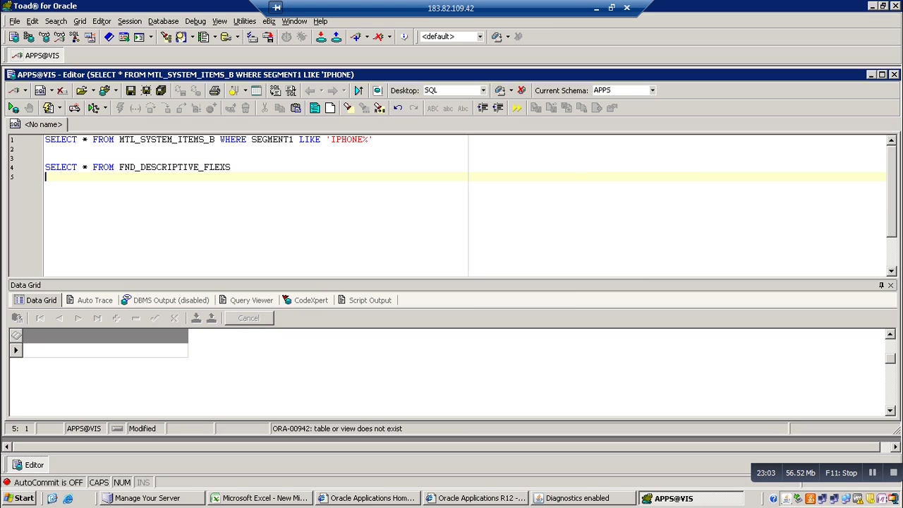
key(BackSpace)
Run the query, then add alias DF and WHERE DF.DESCRIPTIVE_FLEXFIELD_NAME LIKE '%MTL%'
key(F9)
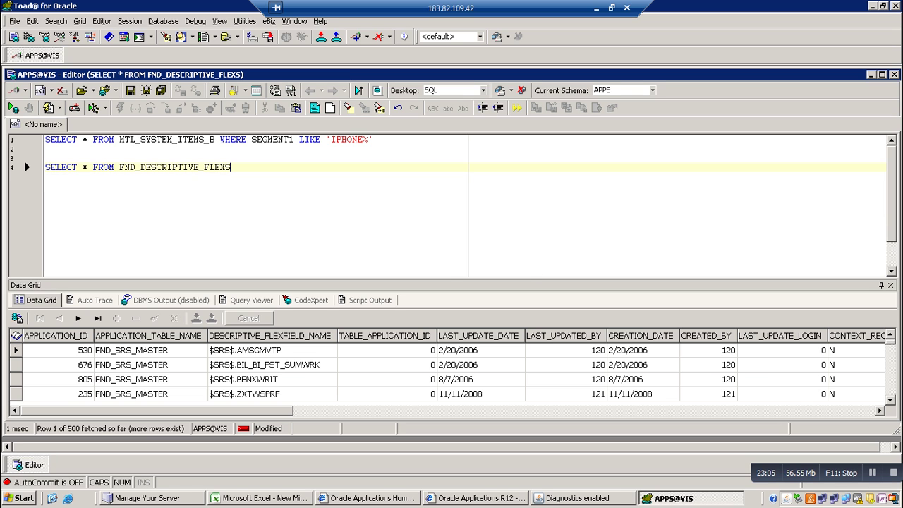
text(WHERE)
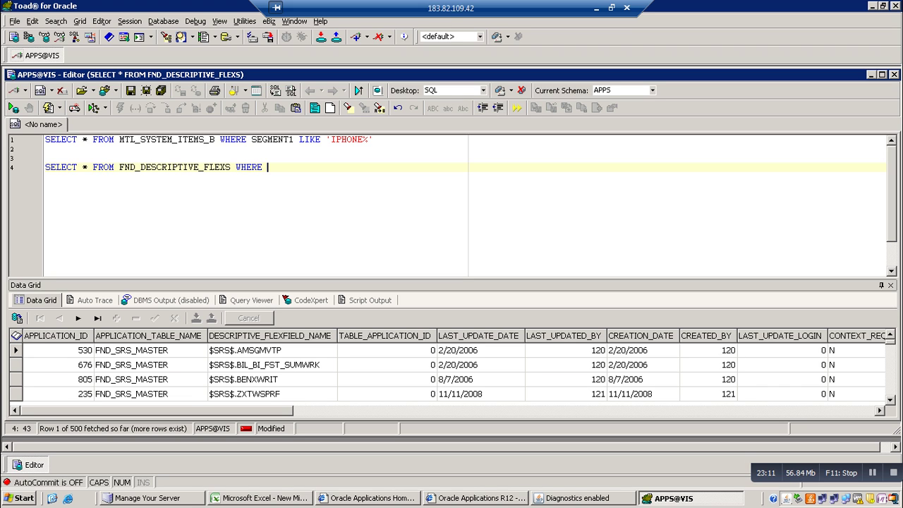
text(DES)
key(BackSpace)
key(BackSpace)
key(BackSpace)
key(BackSpace)
click(236, 168)
key(Left)
text(DF)
click(279, 167)
text(DF.)
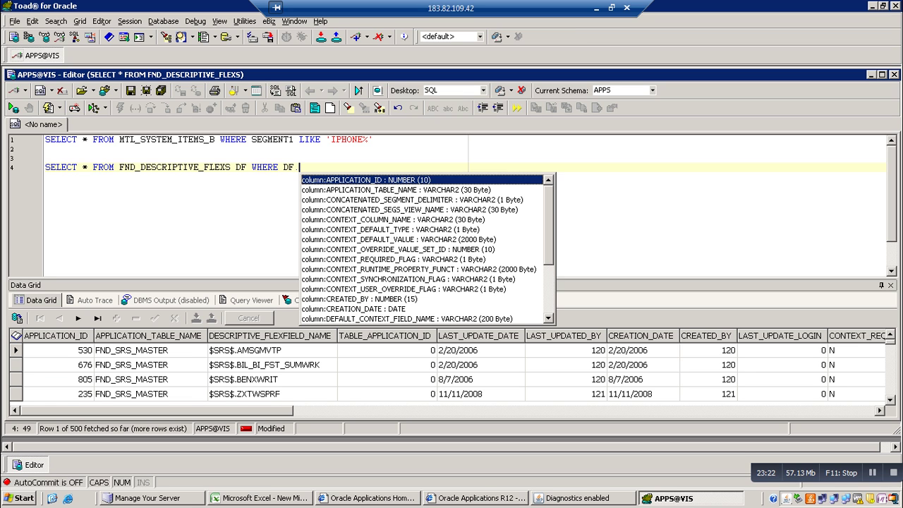
text(DES)
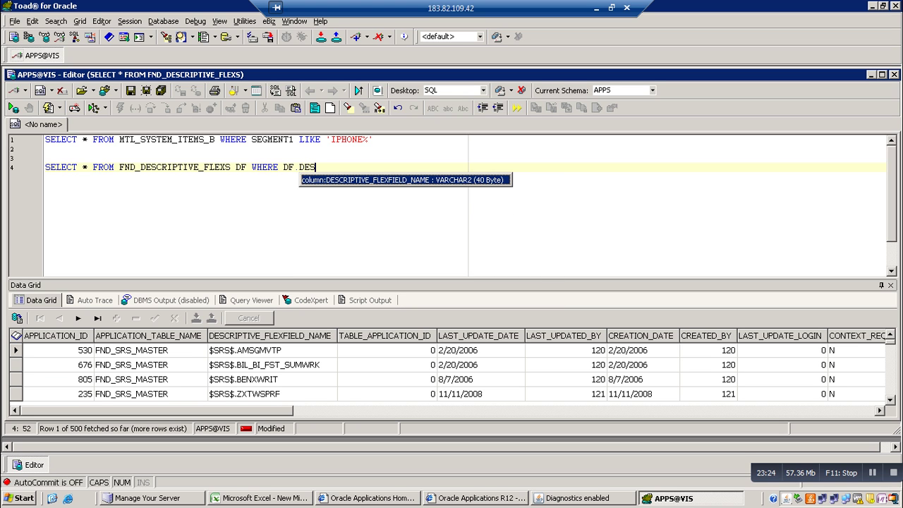
key(Return)
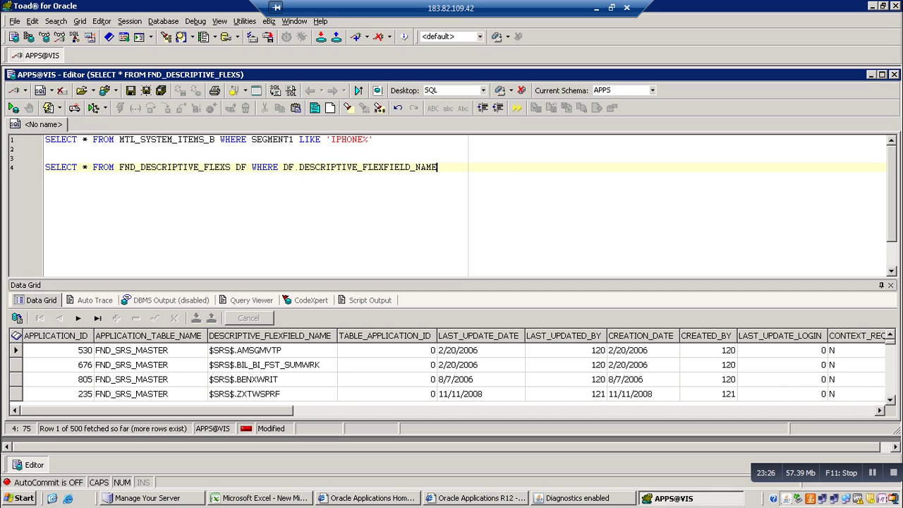
text(IIKE '%MTL%')
Run the MTL flexfield query and browse its result rows in the Data Grid
key(F9)
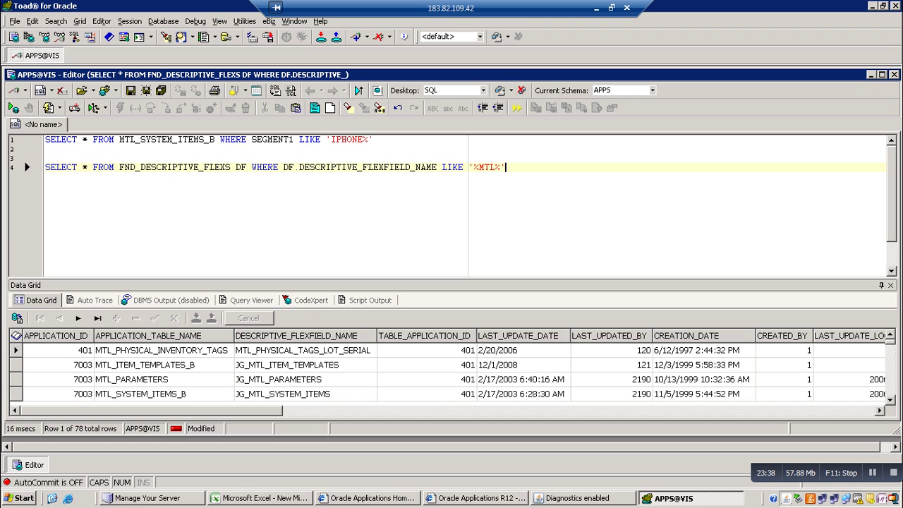
key(F6)
key(Down)
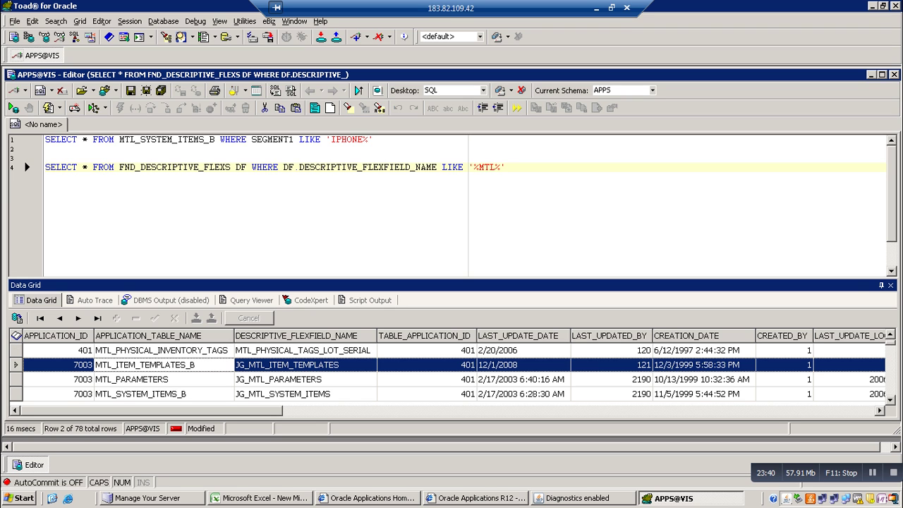
key(Down)
key(Down)
key(Down)
key(Down)
key(Up)
key(Up)
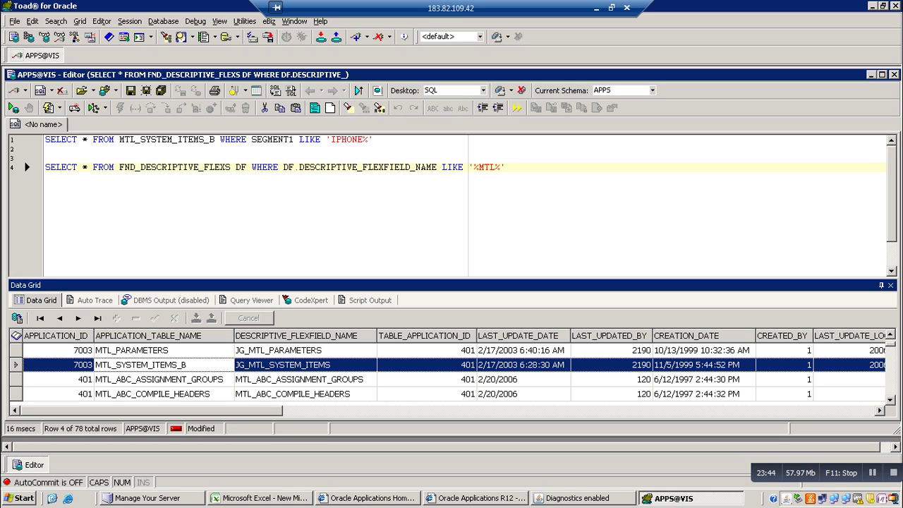
Narrow the name filter to 'MTL_SYS%' and re-execute the query
click(498, 167)
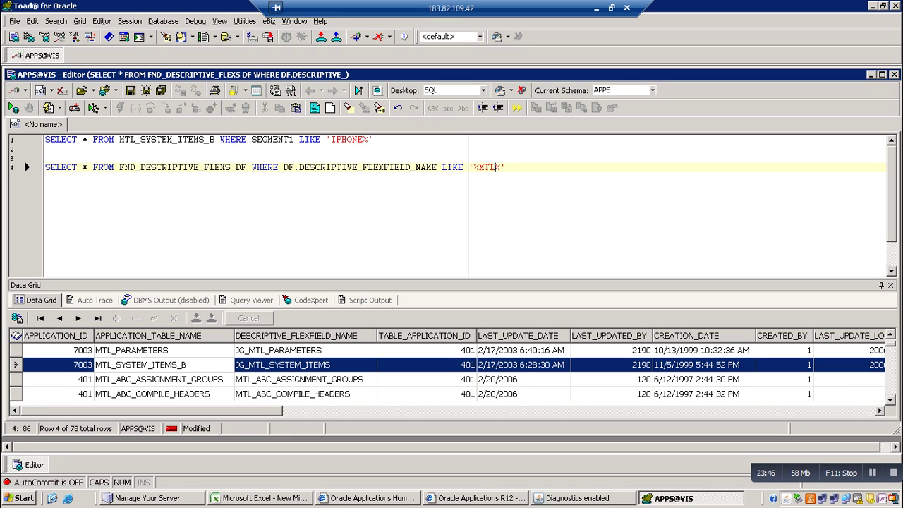
text(_SYS)
key(F9)
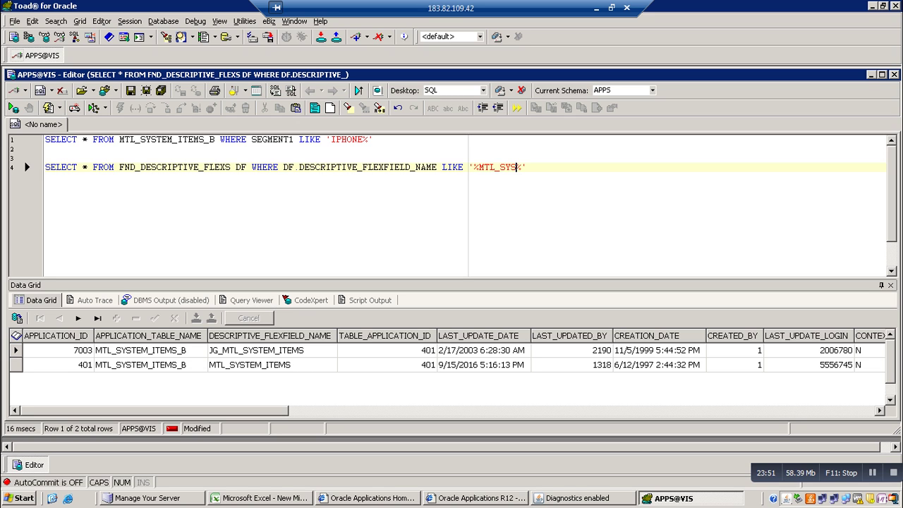
click(479, 167)
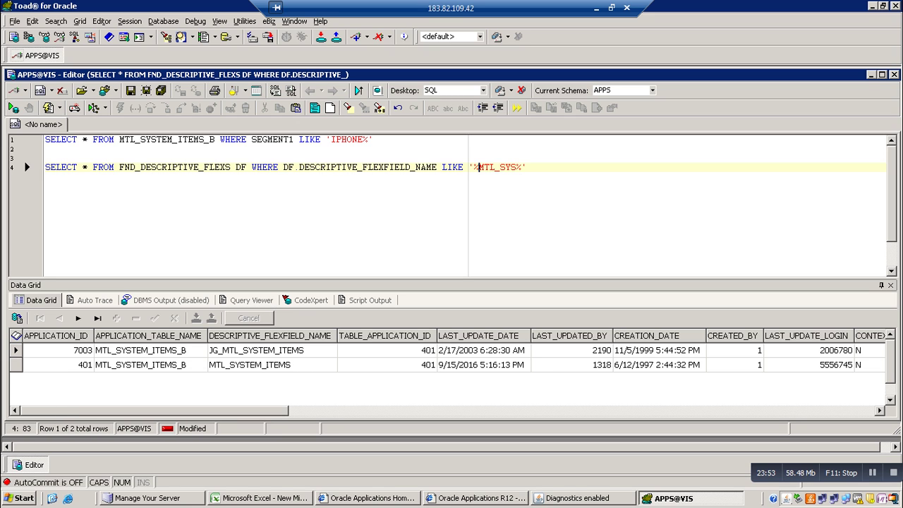
key(BackSpace)
key(F9)
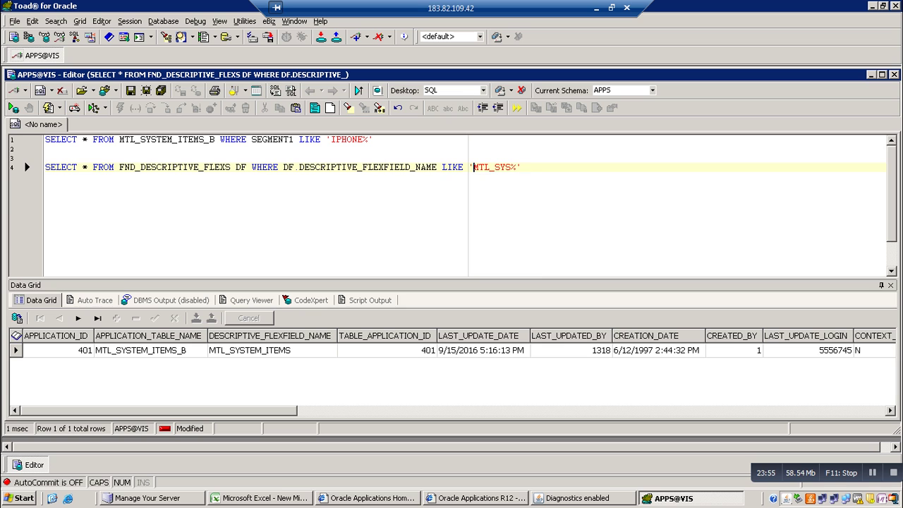
Inspect the single MTL_SYSTEM_ITEMS row: table MTL_SYSTEM_ITEMS_B, view MTL_SYSTEM_ITEMS_B_DFV
click(141, 350)
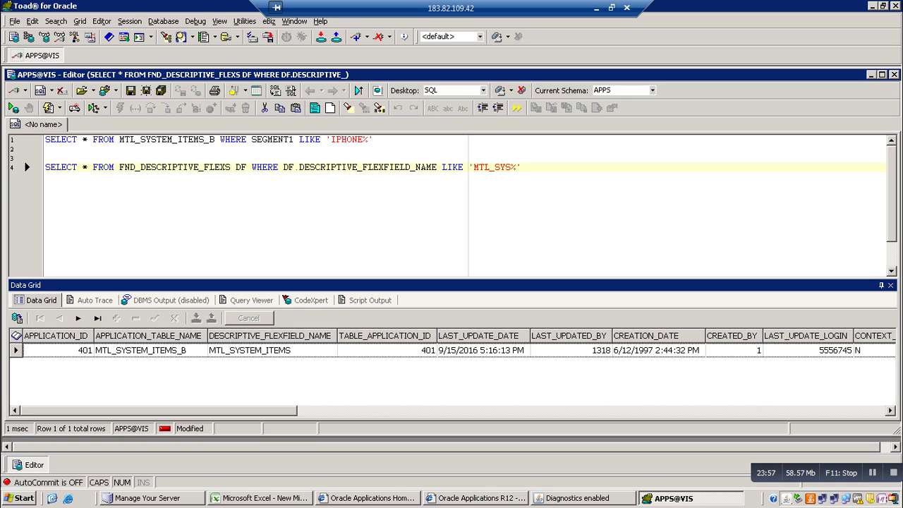
scroll(452, 350, right, 3)
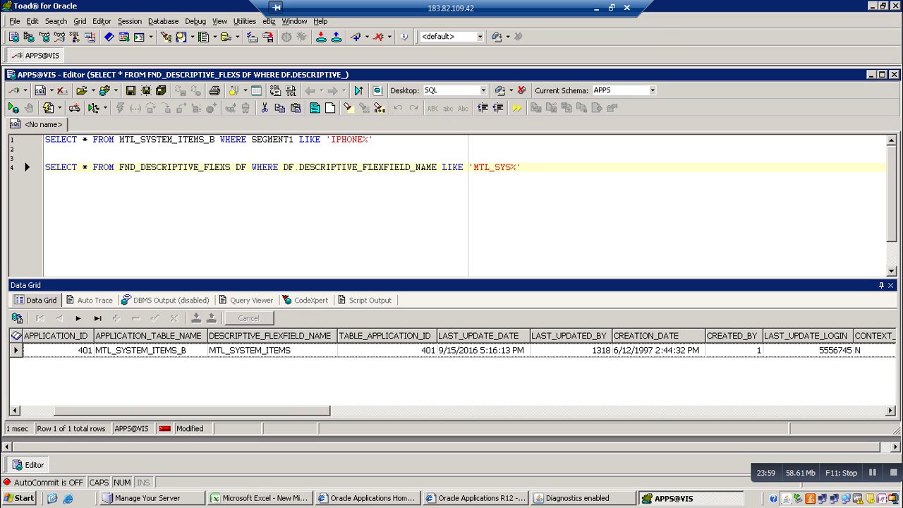
scroll(452, 350, right, 10)
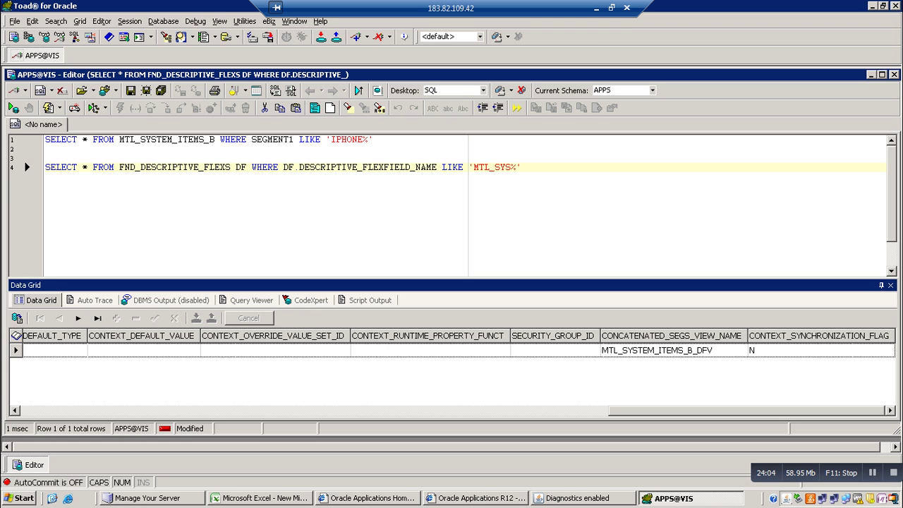
scroll(452, 350, left, 10)
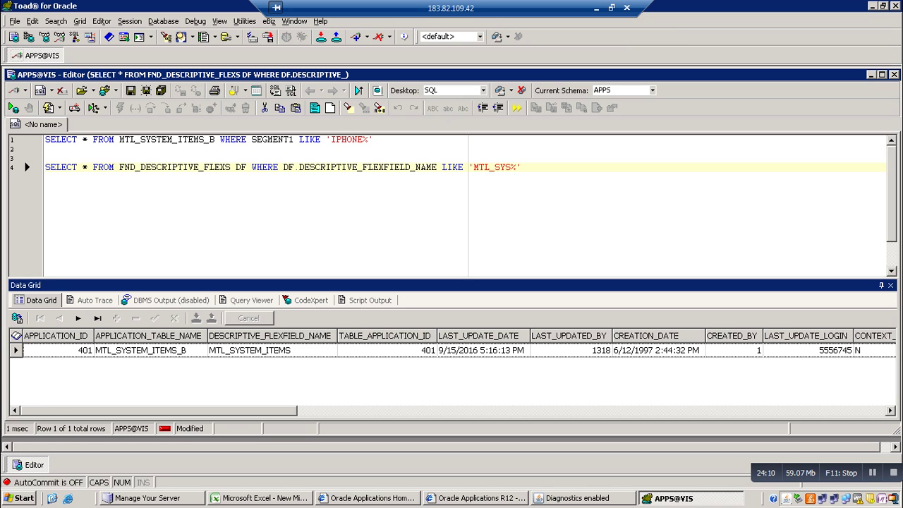
click(523, 168)
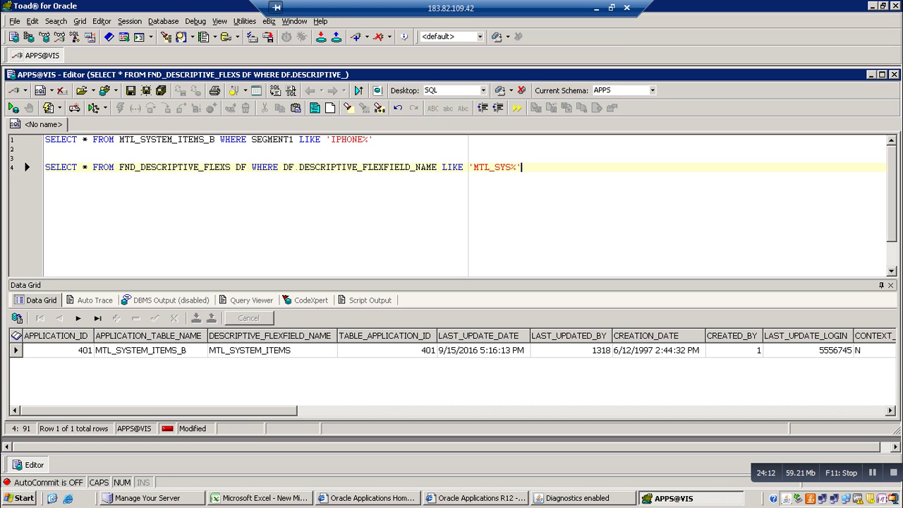
key(Return)
key(Return)
Run SELECT * FROM FND_APPLICATION_VL to list all applications, starting a WHERE clause
text(SELEC)
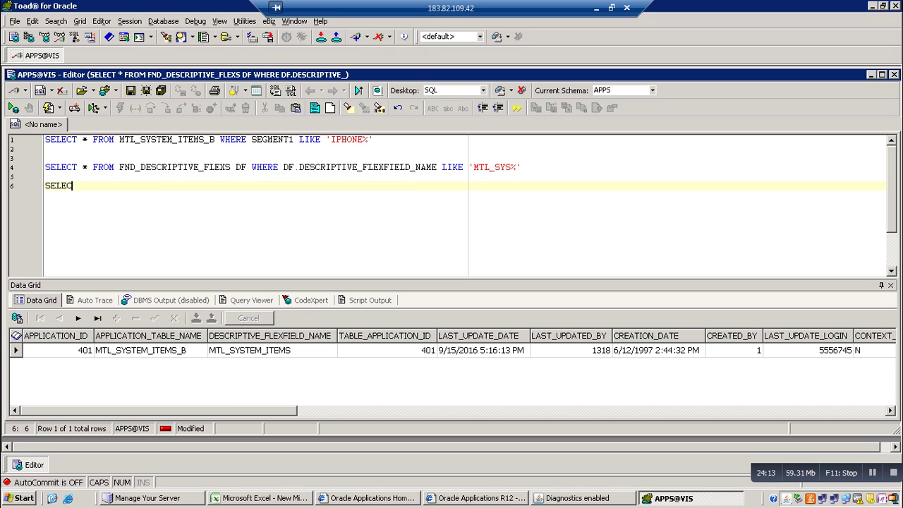
text(T * FROM A)
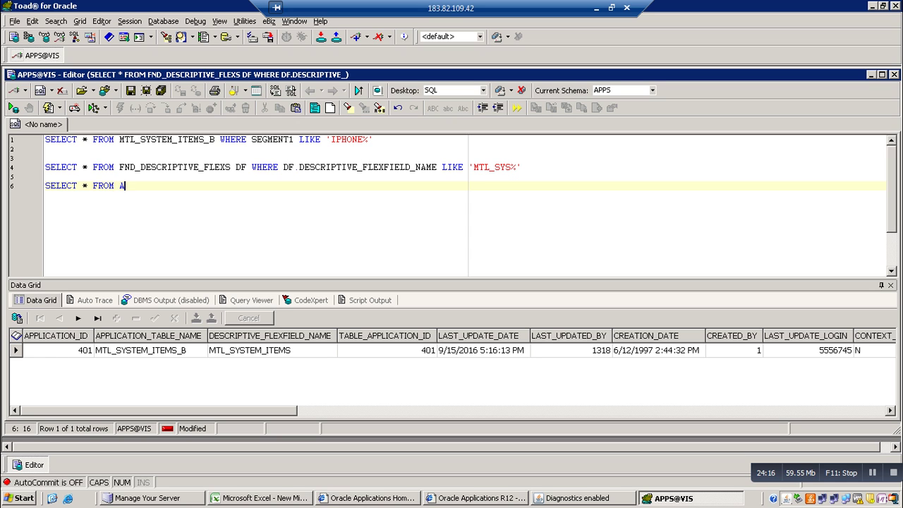
key(BackSpace)
text(FND_APPLIV)
key(BackSpace)
text(CATIO)
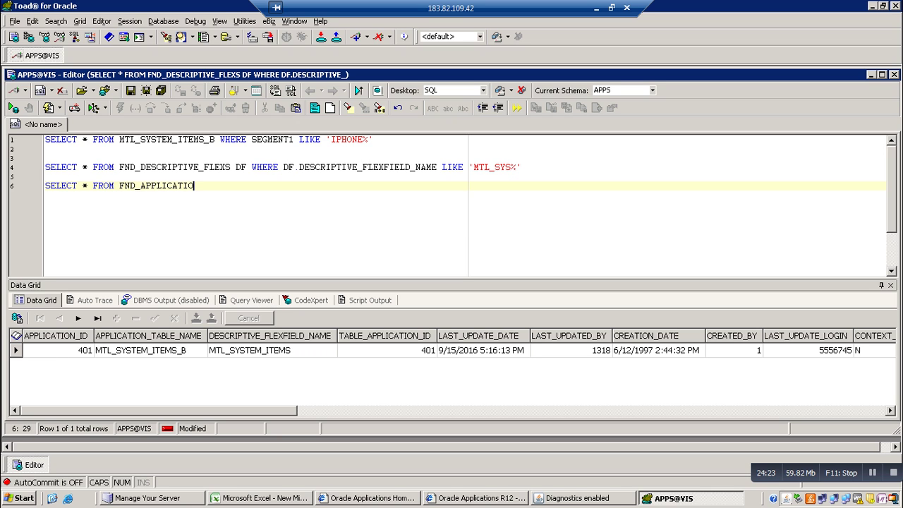
text(N_VL)
key(F9)
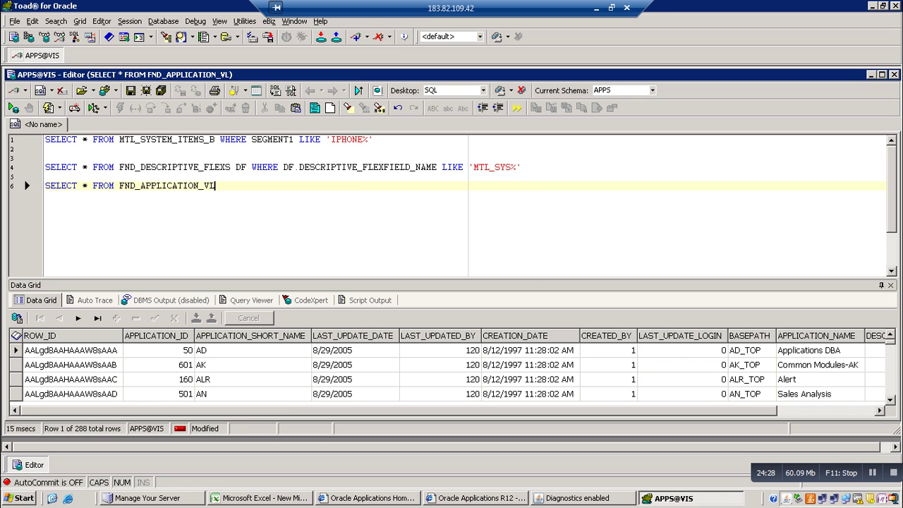
text(WHERE)
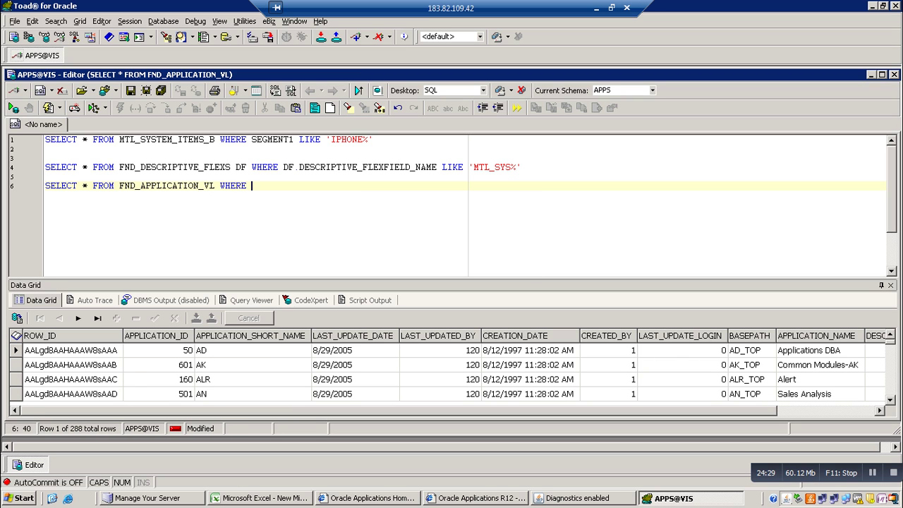
Recheck the flexfield's application id, then query FND_APPLICATION_VL APP where APPLICATION_ID=401
click(522, 168)
key(F9)
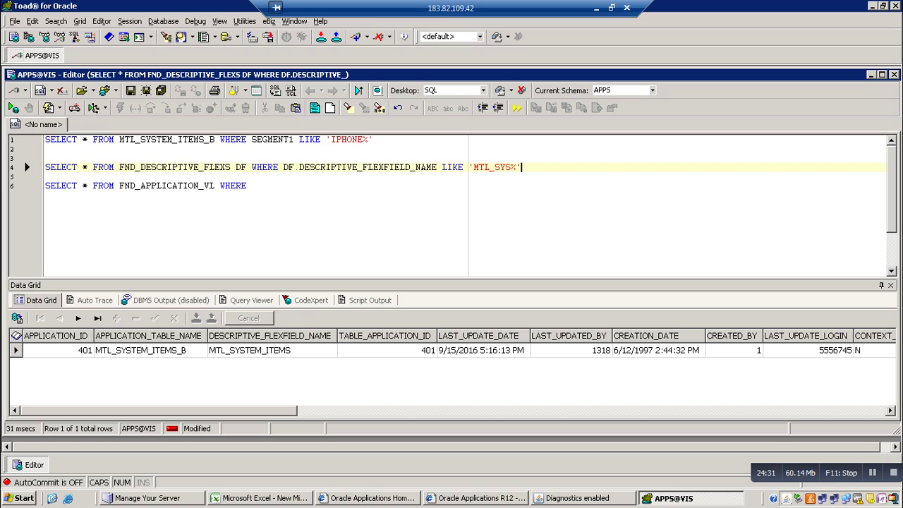
click(252, 186)
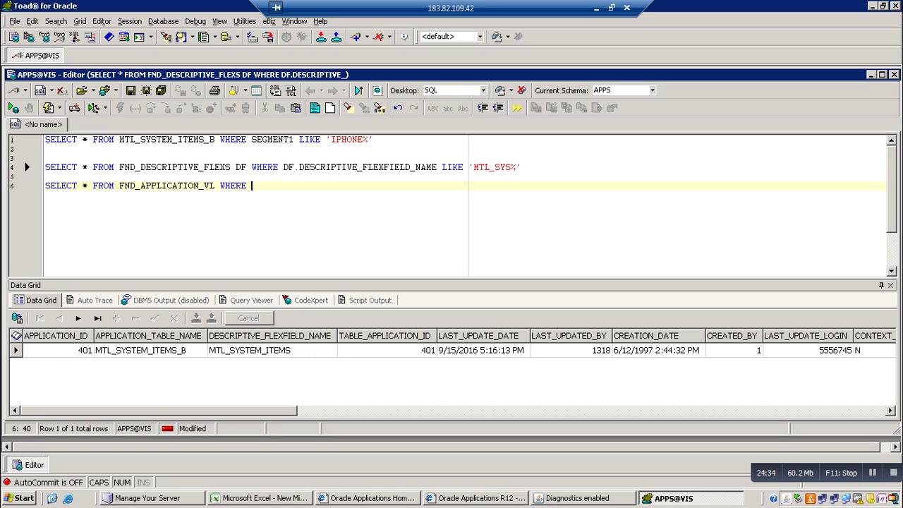
click(216, 186)
text(APP)
key(Right)
key(Right)
key(Right)
key(Right)
key(Right)
key(Right)
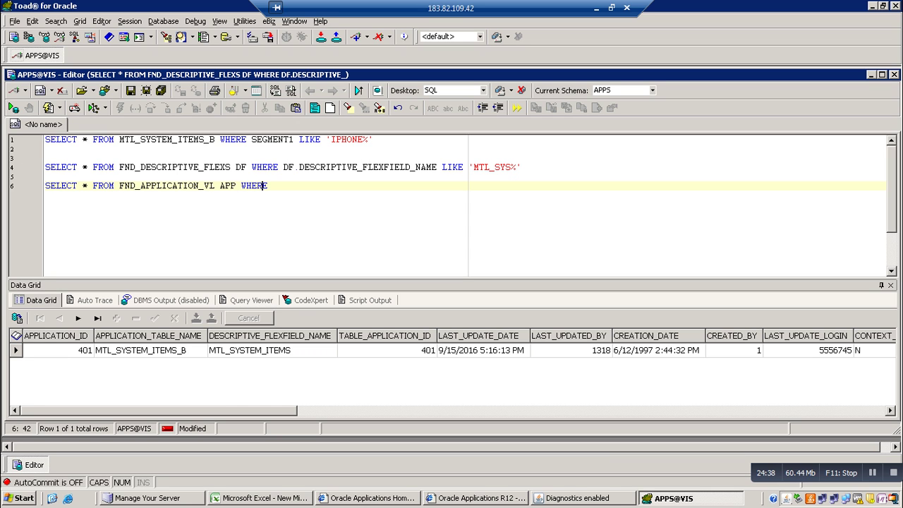
text(APP.A)
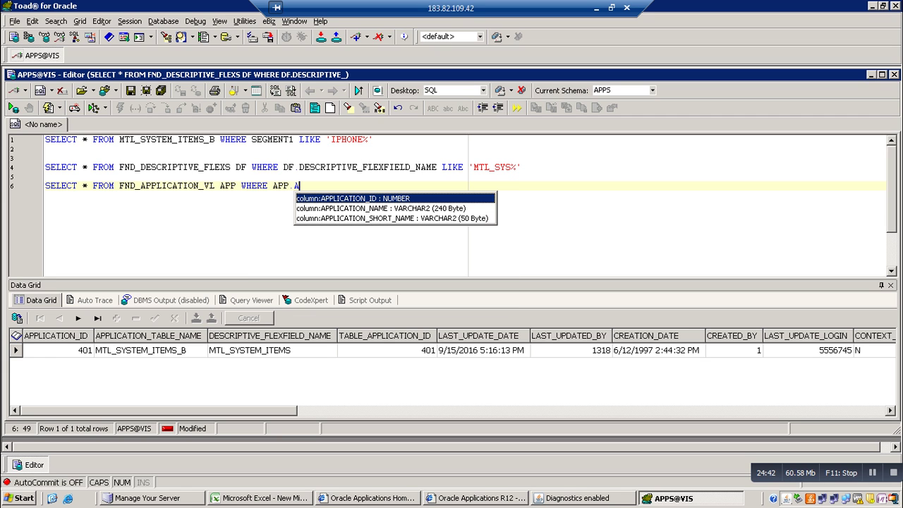
key(Return)
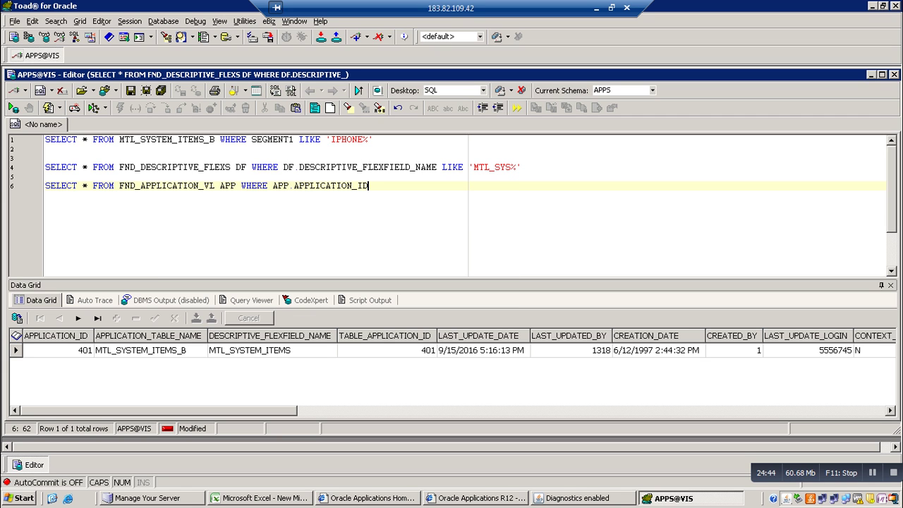
text(=401)
key(F9)
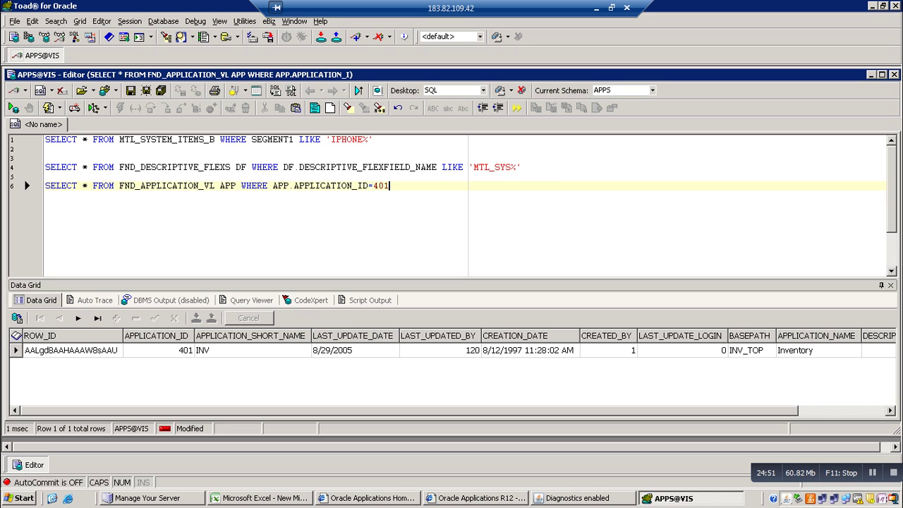
Compare the Inventory application in the flexfield form with the Inventory row in Toad's results
key(F6)
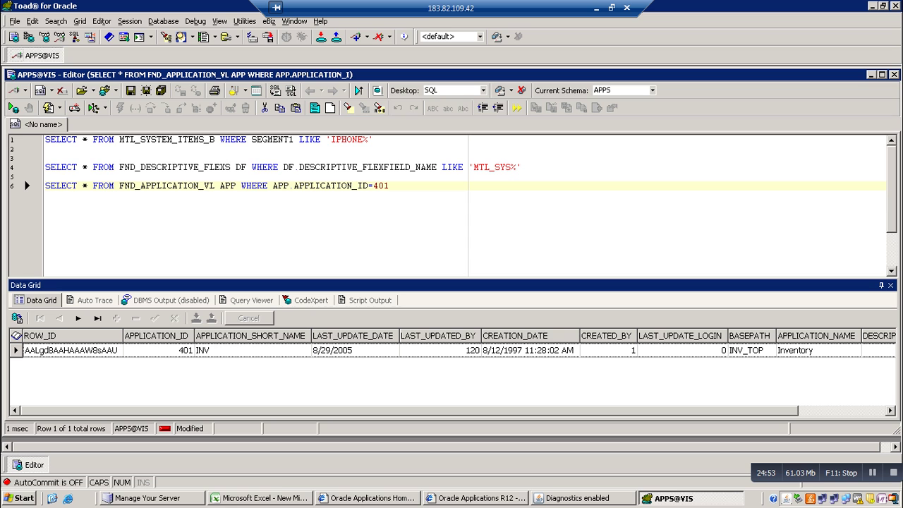
click(580, 498)
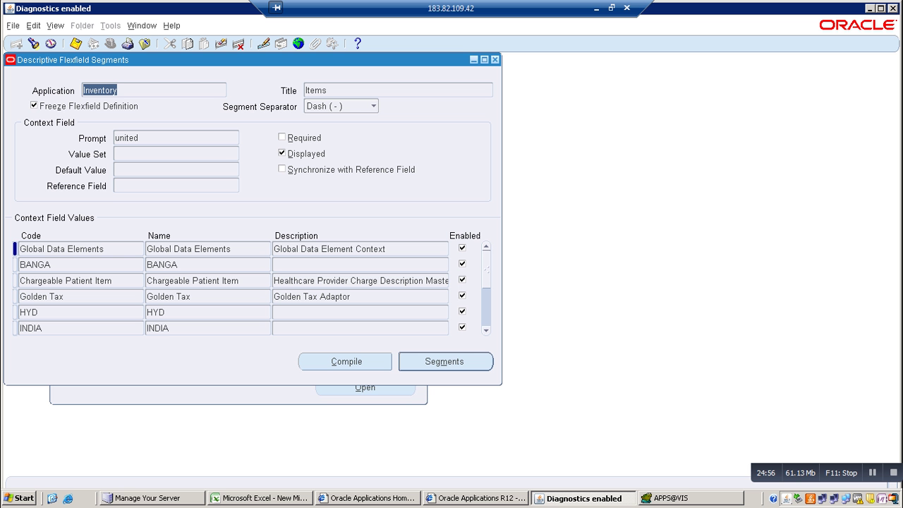
click(117, 90)
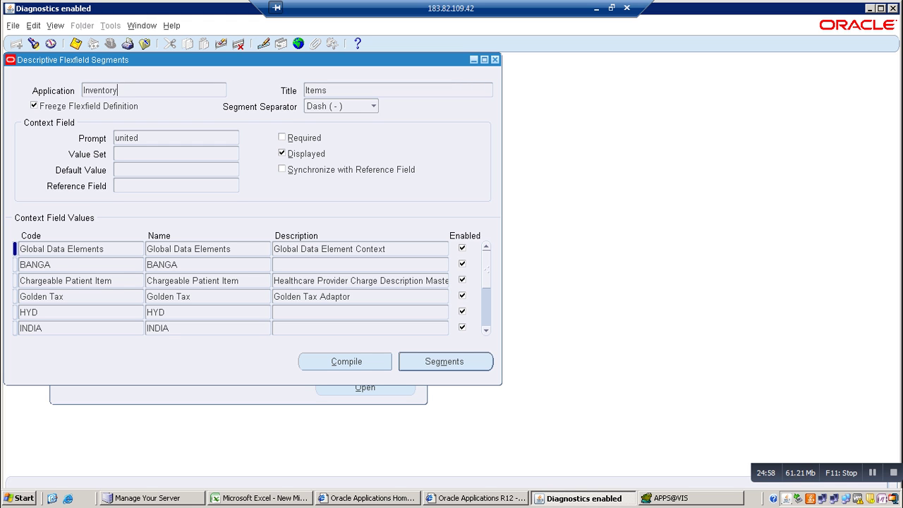
key(shift+Home)
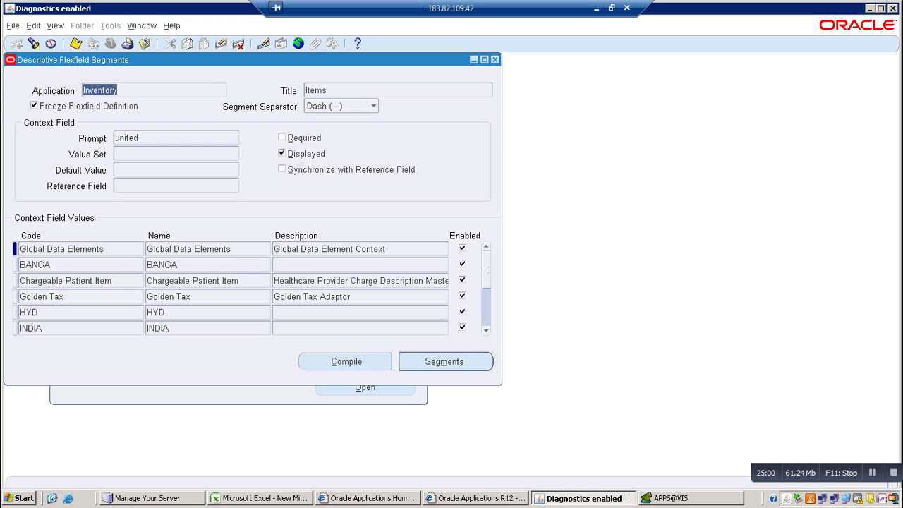
key(alt+Tab)
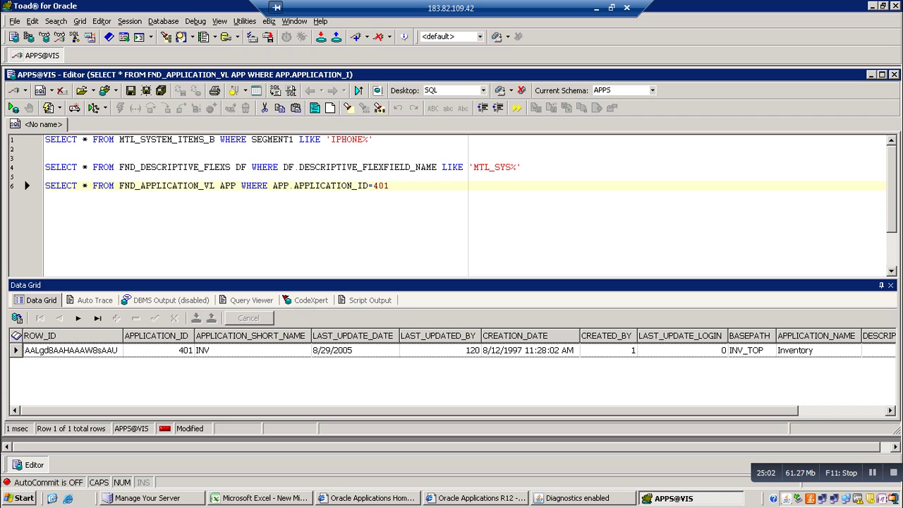
click(818, 350)
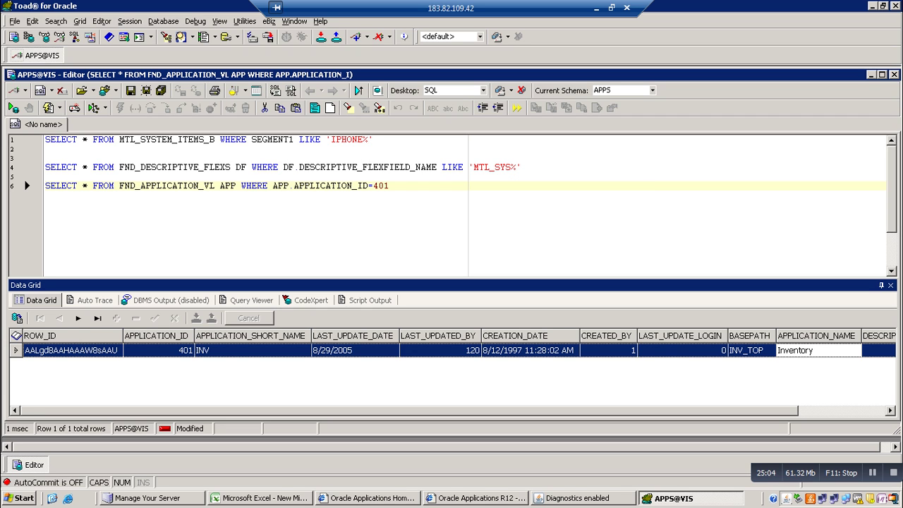
Inspect the Inventory row's BASEPATH value INV_TOP, then check the flexfield segments form again
scroll(452, 374, right, 1)
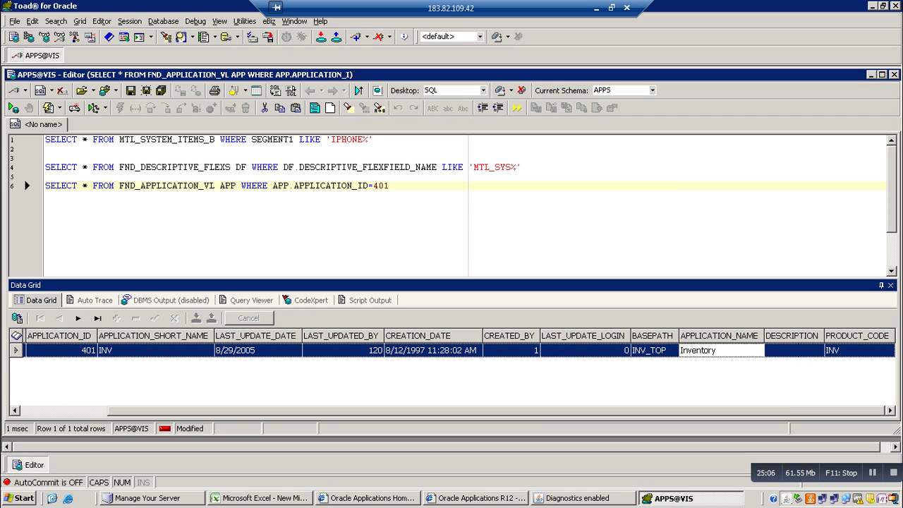
key(F6)
click(653, 350)
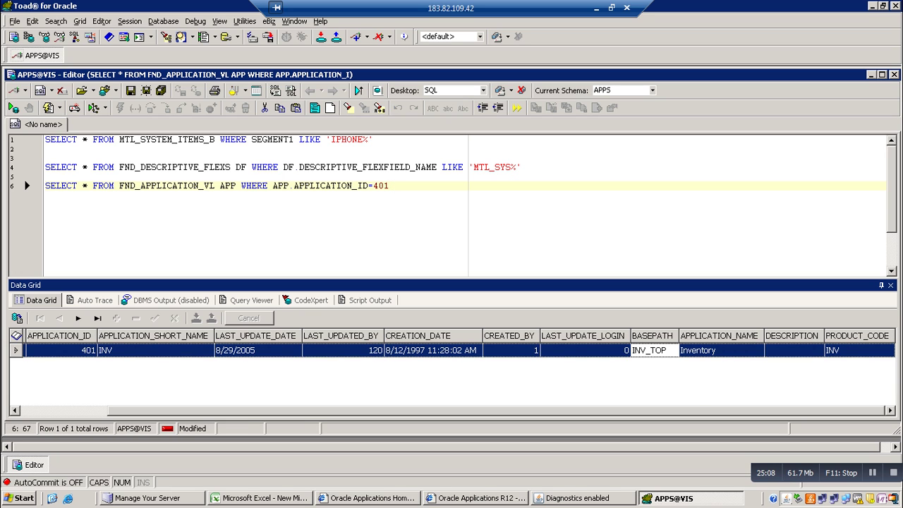
scroll(452, 374, left, 1)
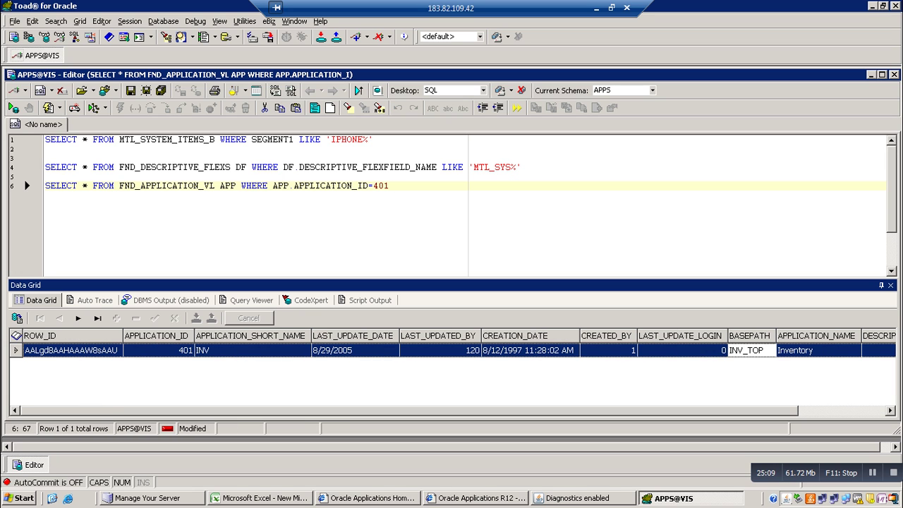
key(F6)
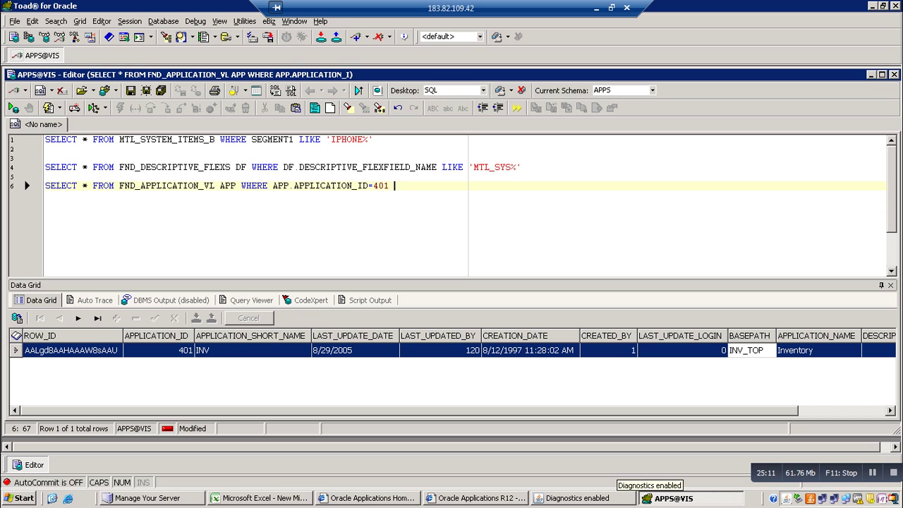
key(alt+Tab)
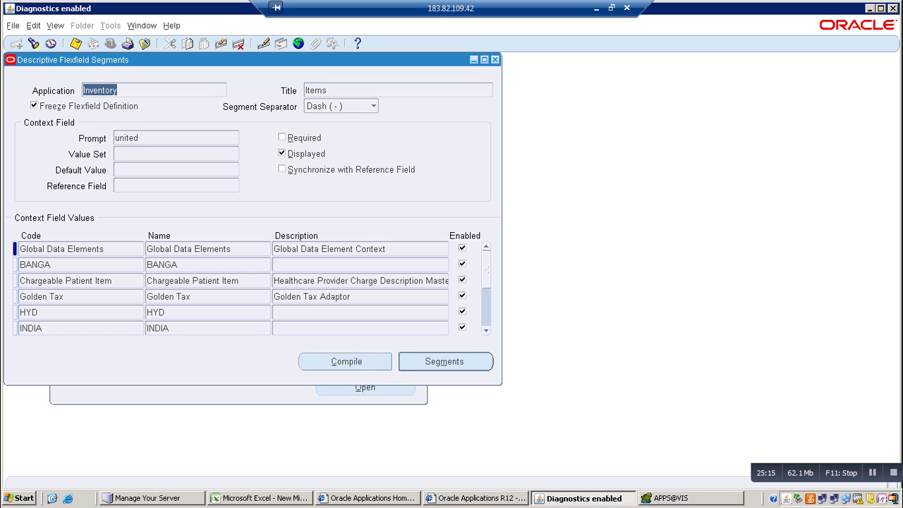
key(alt+Tab)
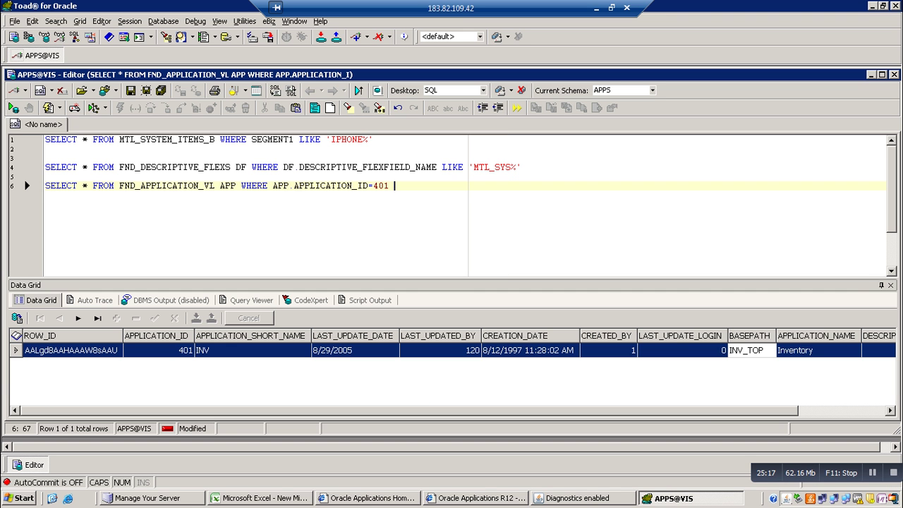
Write SELECT * FROM FND_DESCR_FLEX_CONTEXTS CON WHERE CON.APPLICATION_ID=401 on line 8 and run it
text(SE)
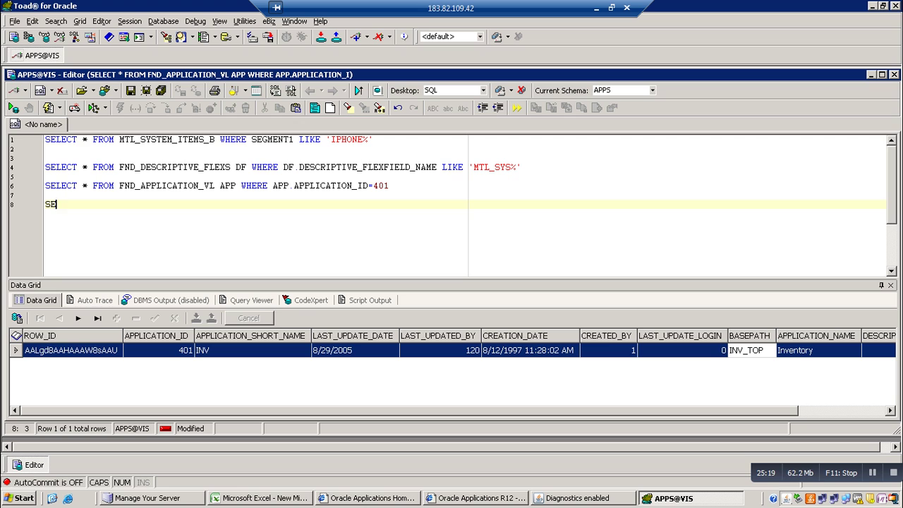
text(LECT * F)
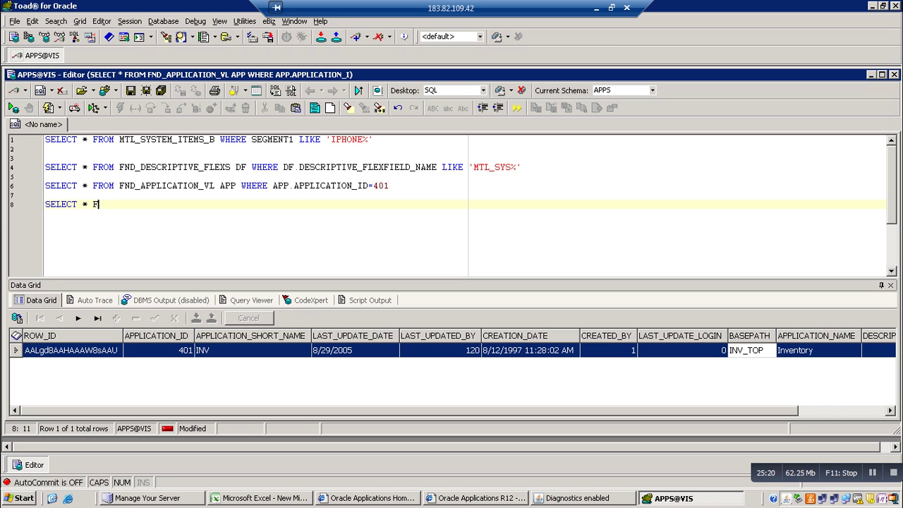
text(ROM FND_DESCR)
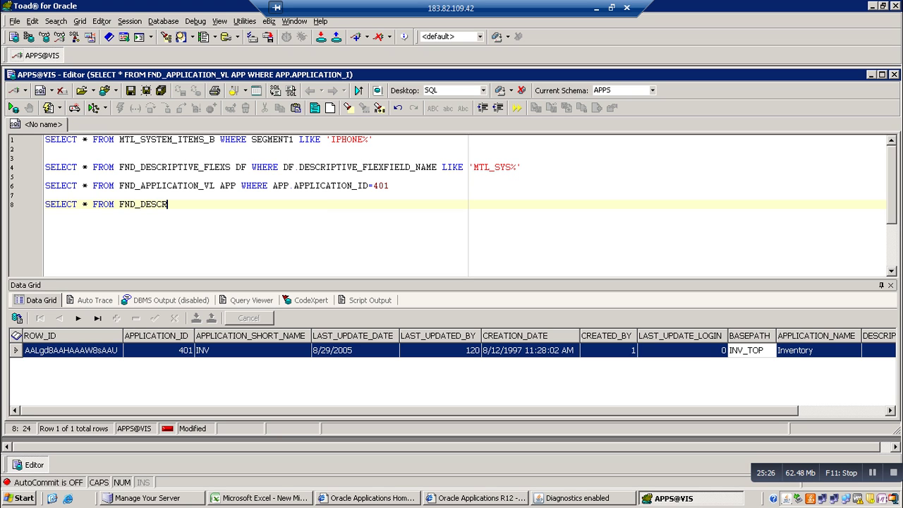
text(_FLEX_CONTEX)
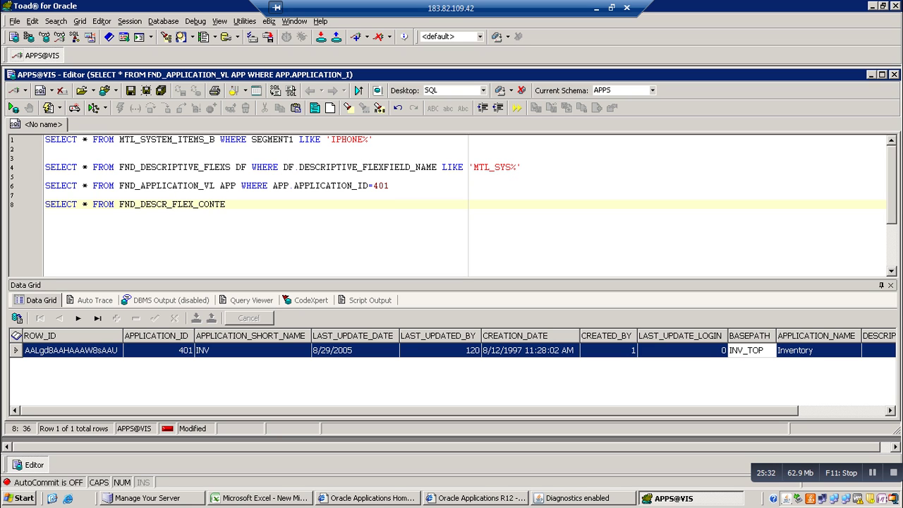
text(TS)
key(F9)
text(CON)
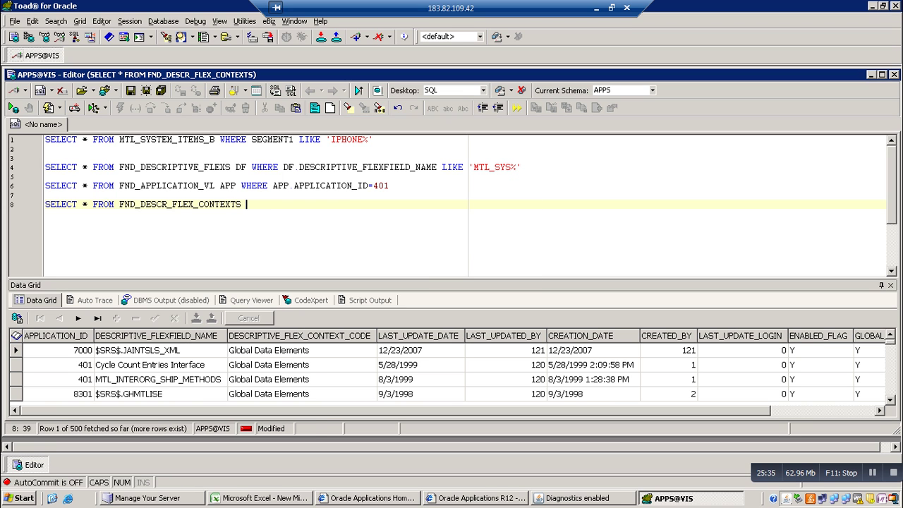
text( WHERE CON.)
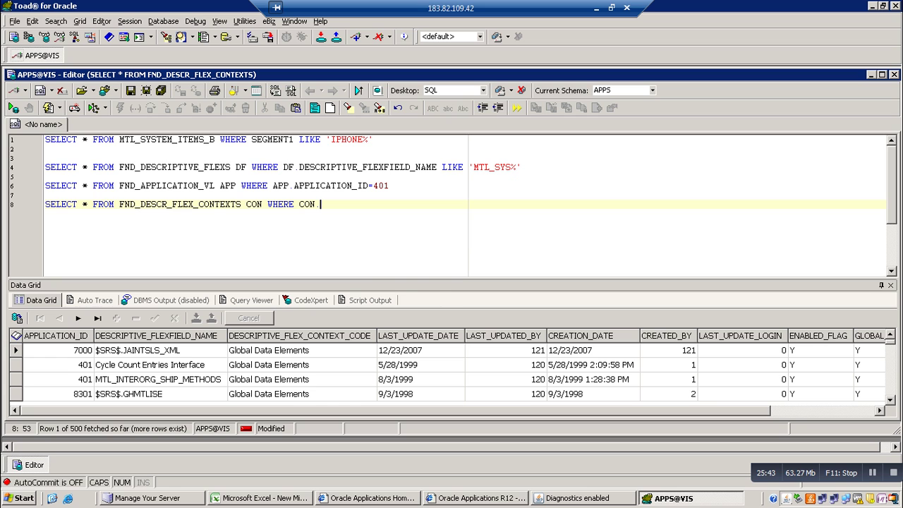
text(A)
key(Return)
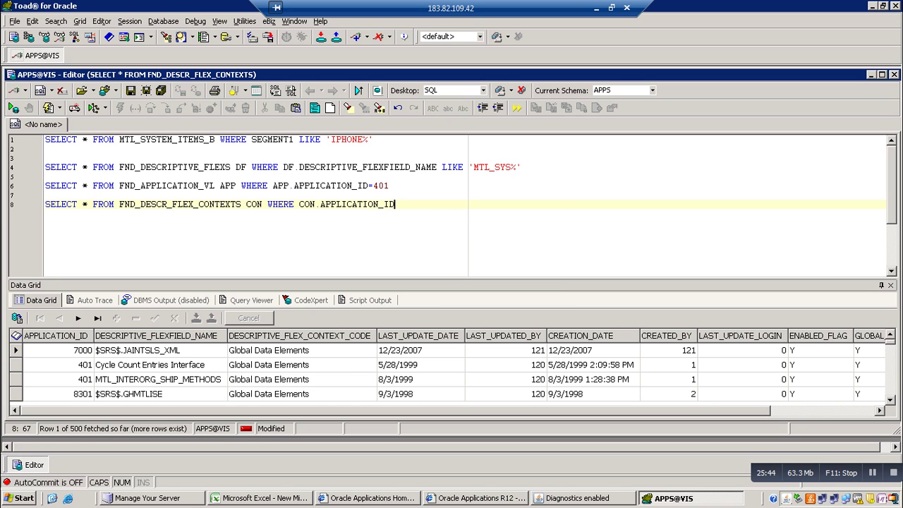
text(=40)
text(1)
key(F9)
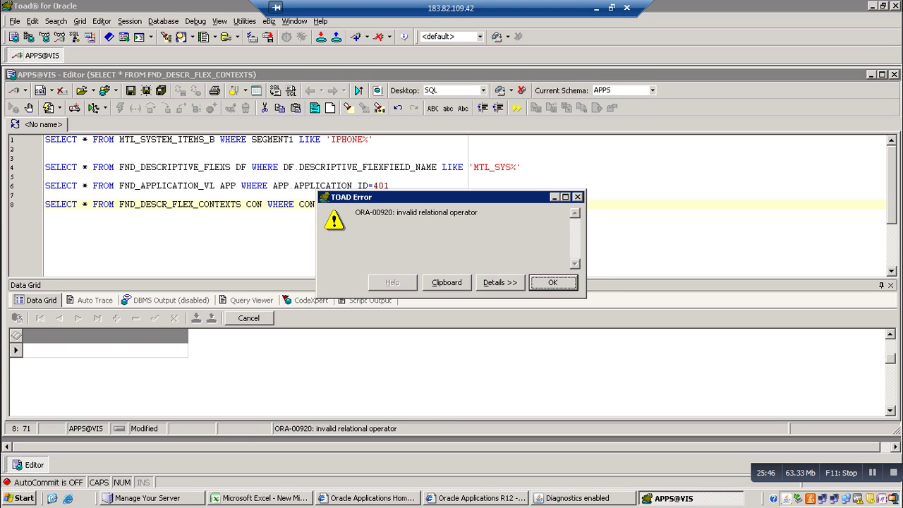
Fix the ORA-00920 error by retyping the =401 condition and rerun, listing 414 contexts
key(Return)
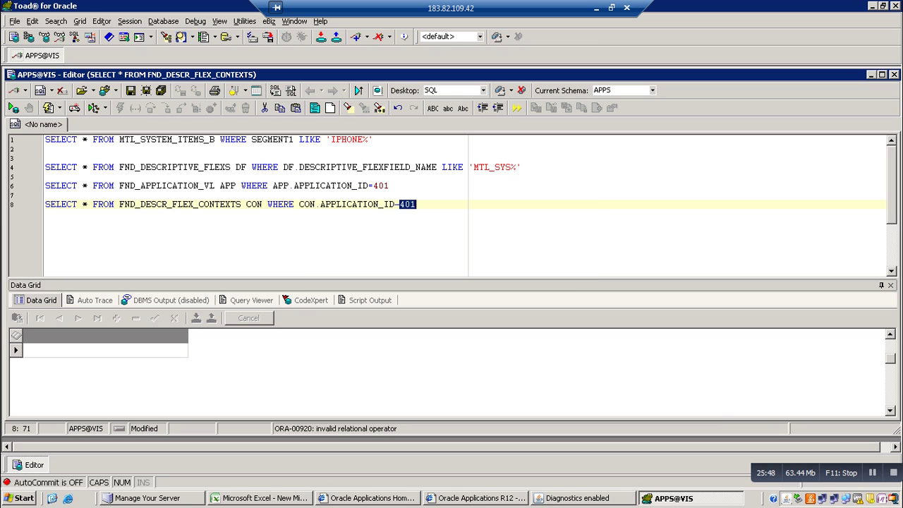
key(Right)
key(BackSpace)
key(BackSpace)
key(BackSpace)
key(BackSpace)
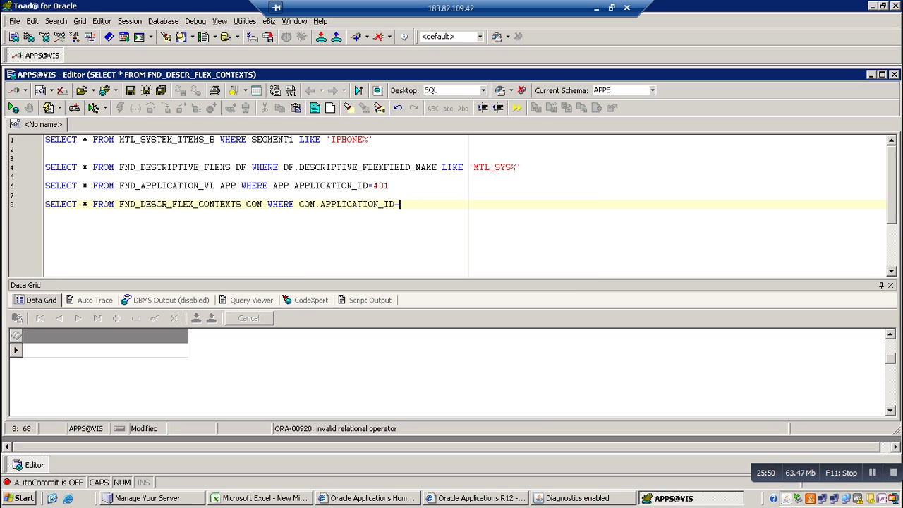
text(=)
key(BackSpace)
text(401)
key(Return)
key(F9)
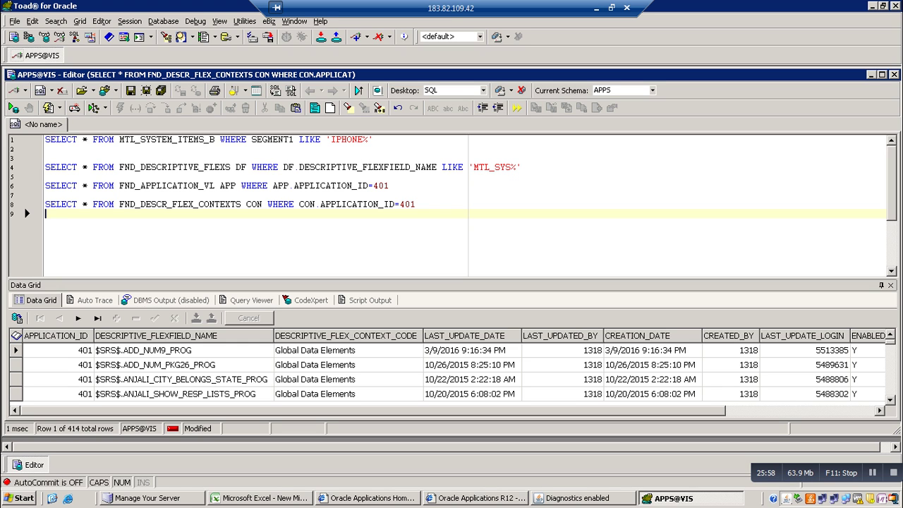
Add AND CON.DESCRIPTIVE_FLEXFIELD_NAME LIKE '%MTL%' to line 8 and run it for 117 rows
text(WHERE)
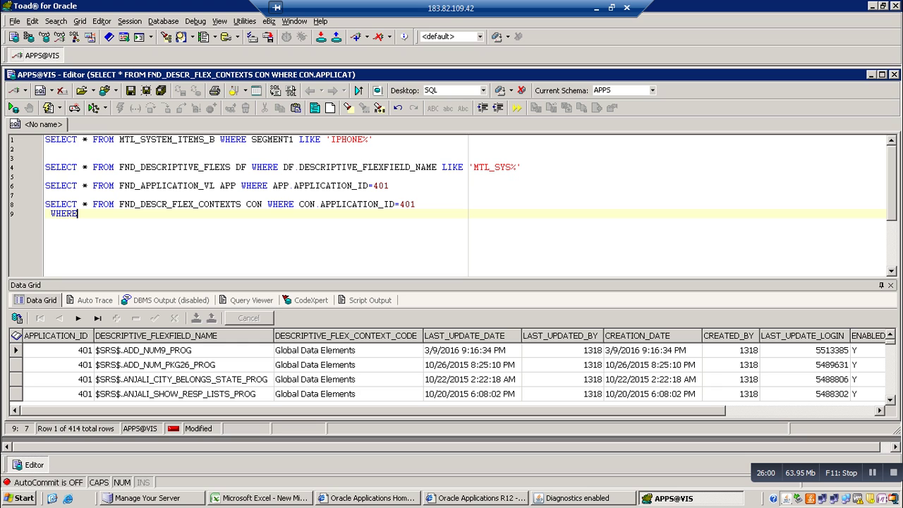
key(BackSpace)
key(BackSpace)
key(BackSpace)
key(BackSpace)
key(BackSpace)
key(BackSpace)
key(BackSpace)
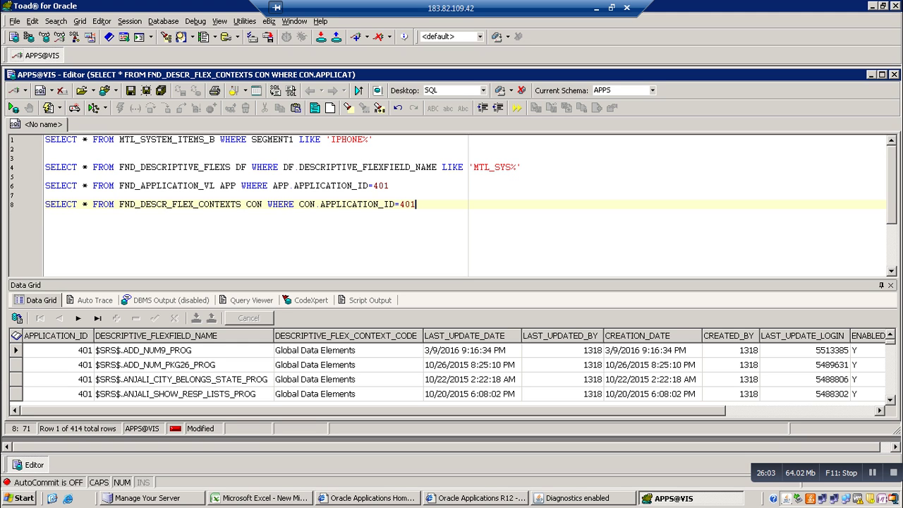
text(AND CON.D)
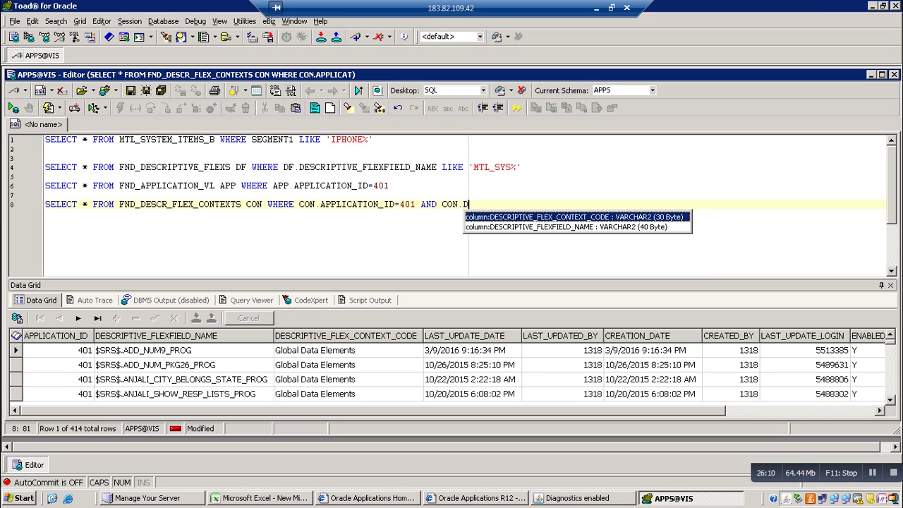
key(Down)
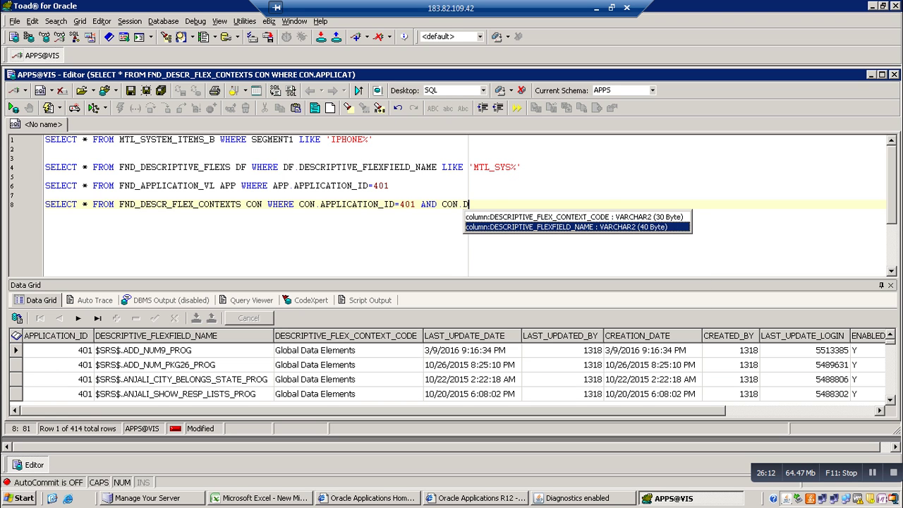
key(Return)
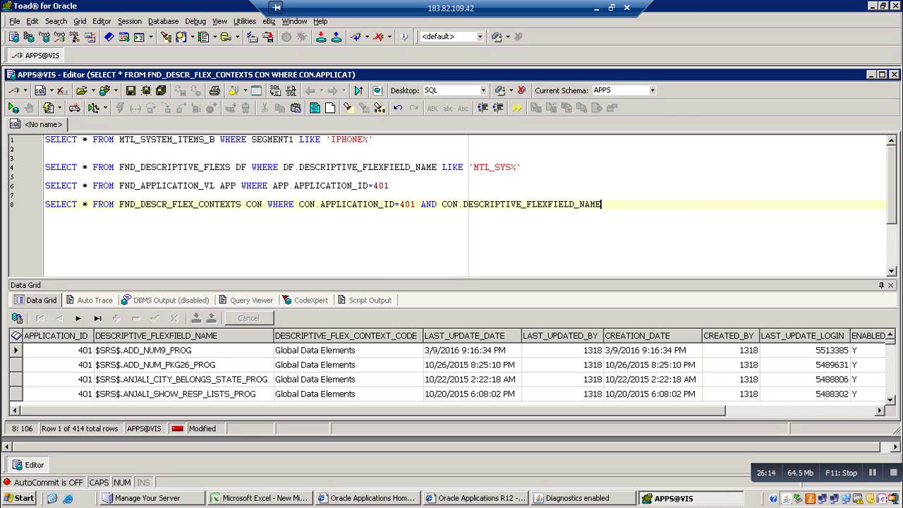
text(LIKE '%MTL)
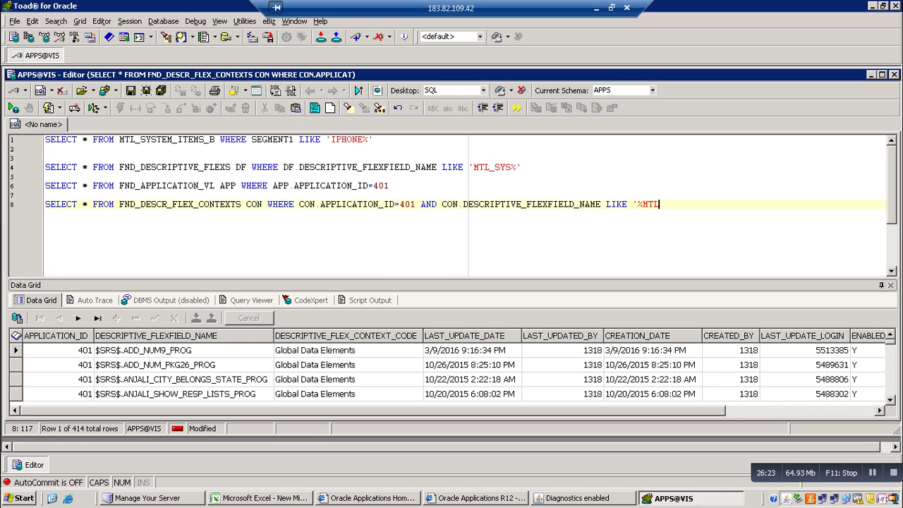
text(%')
key(F9)
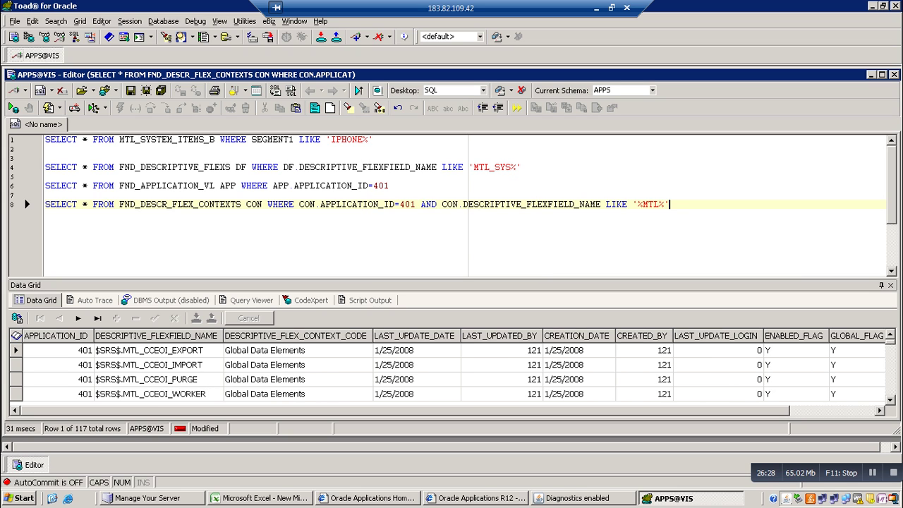
Change the line 8 filter from '%MTL%' to '%MTL_SYS%' and run the query
click(297, 379)
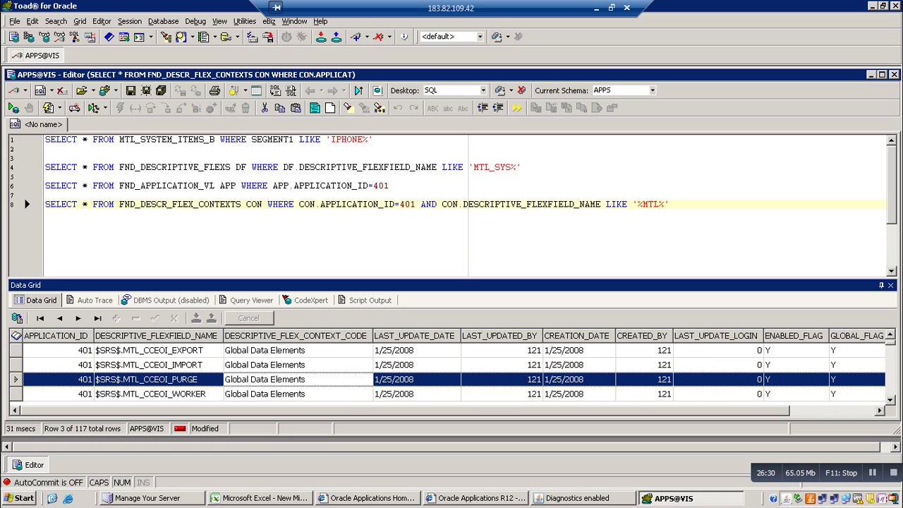
click(296, 394)
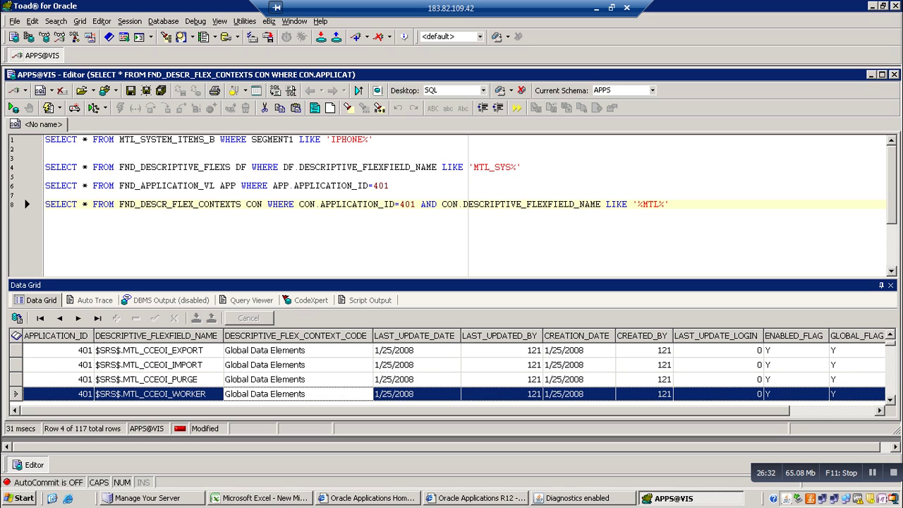
click(658, 204)
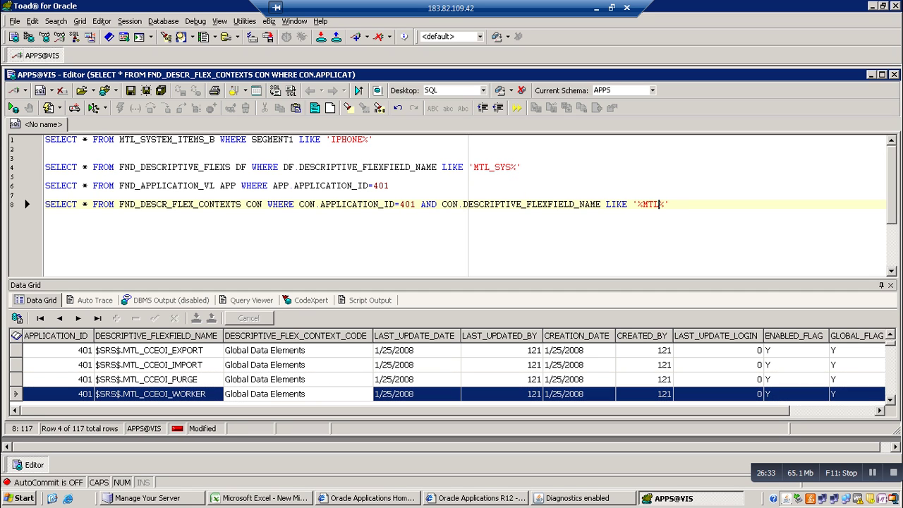
text(_SYS)
key(F9)
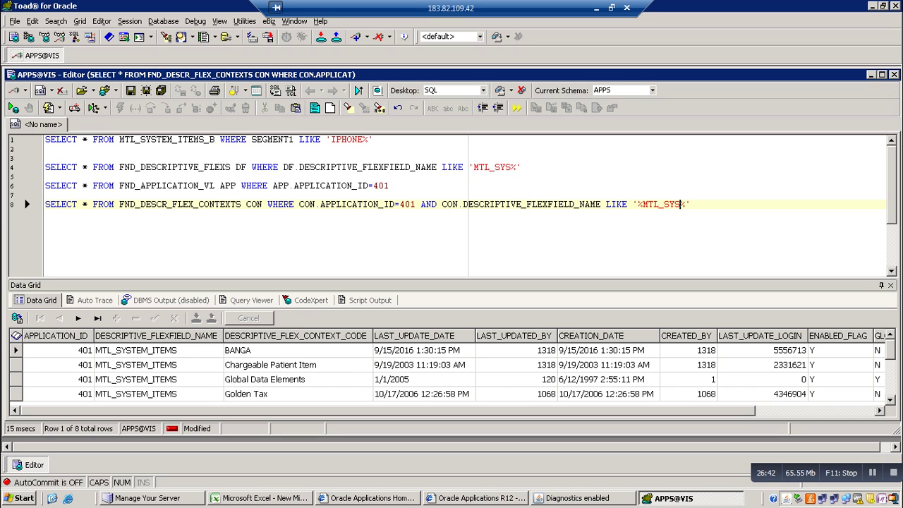
Browse the result rows Chargeable Patient Item, Global Data Elements and Golden Tax, ending on BANGA
click(270, 365)
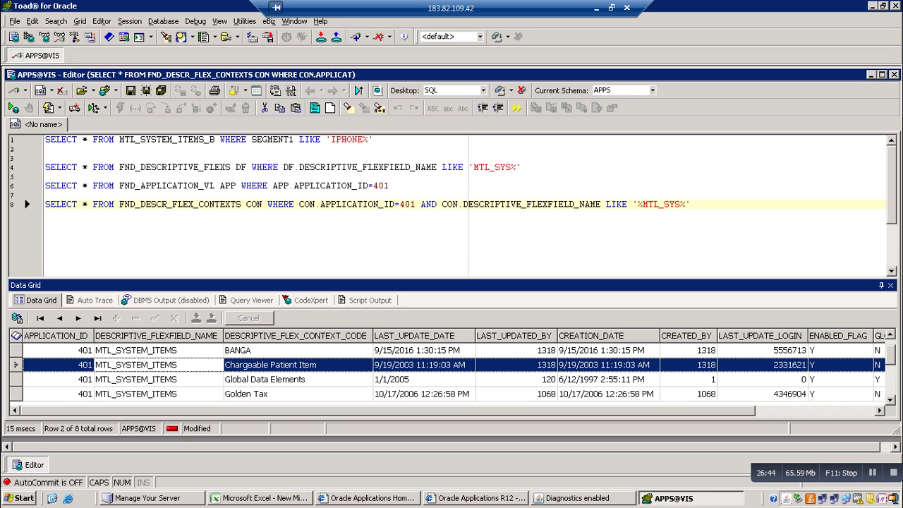
click(271, 379)
click(270, 394)
click(270, 379)
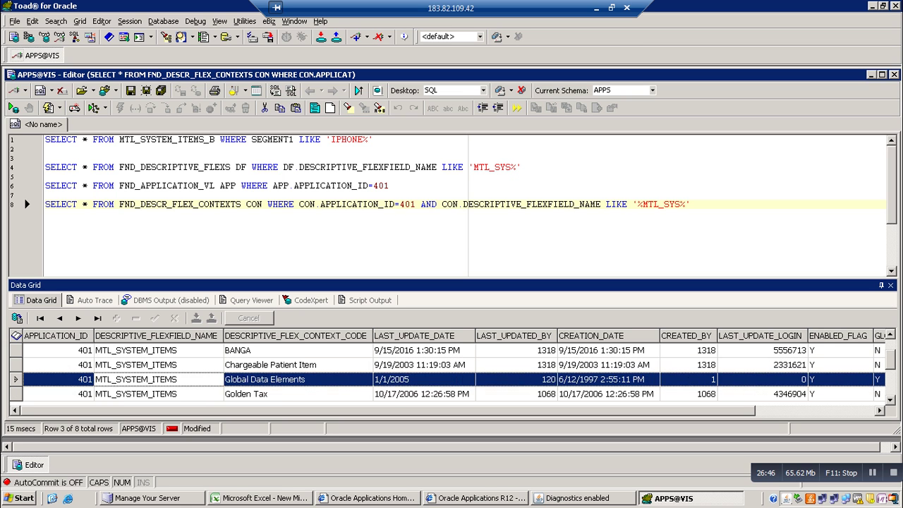
key(Up)
key(Up)
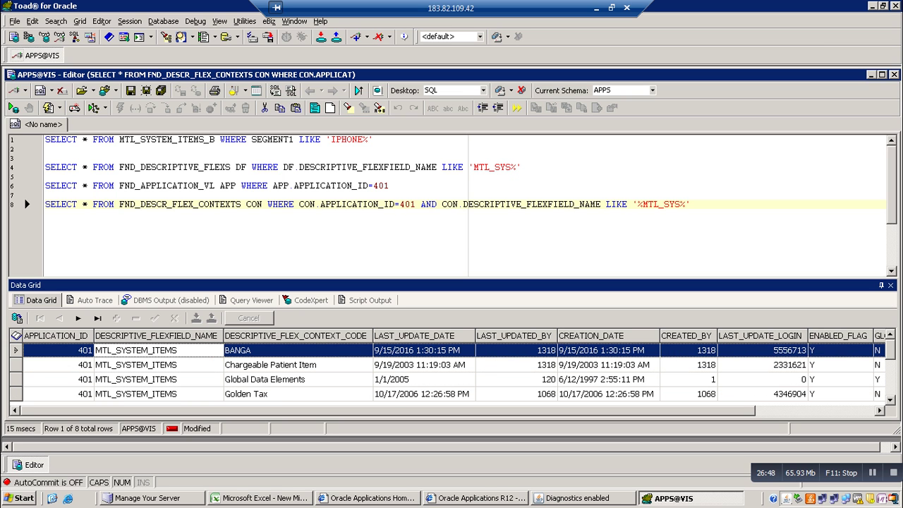
Check the Global Data Elements context value in the flexfield form against Toad's results
click(577, 498)
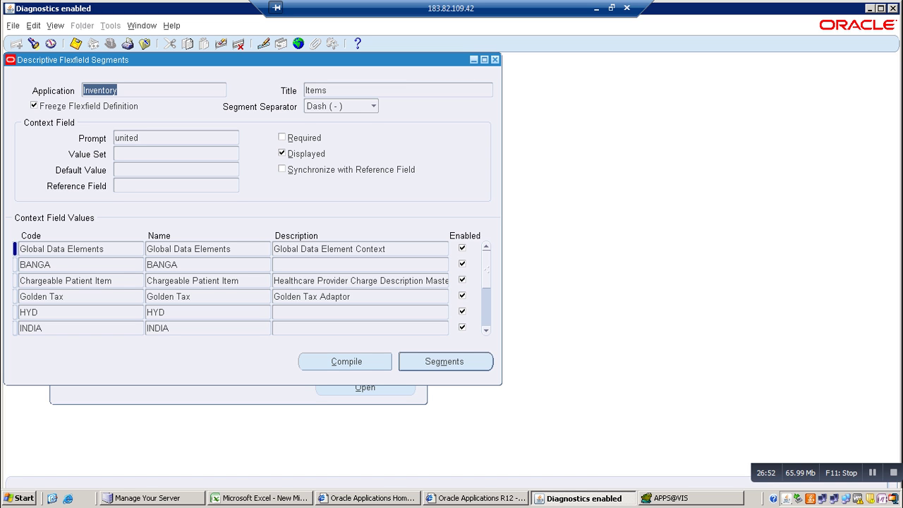
click(670, 499)
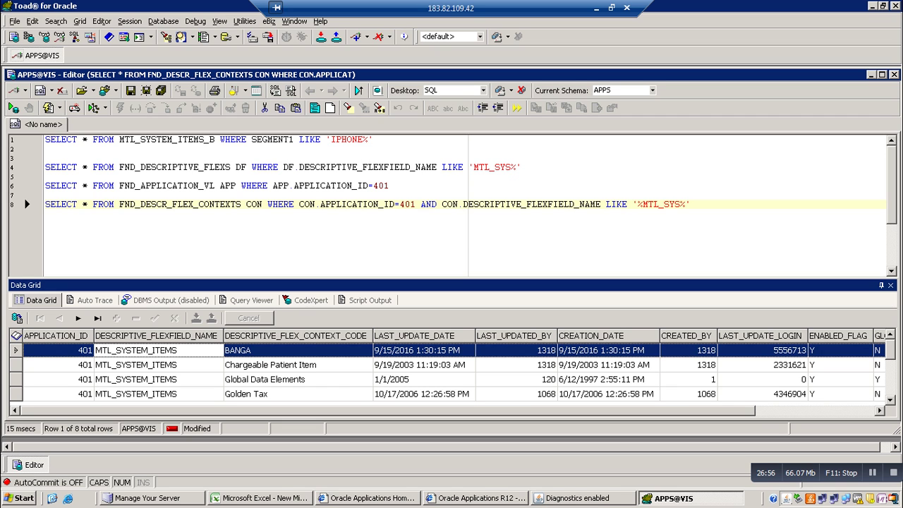
click(577, 498)
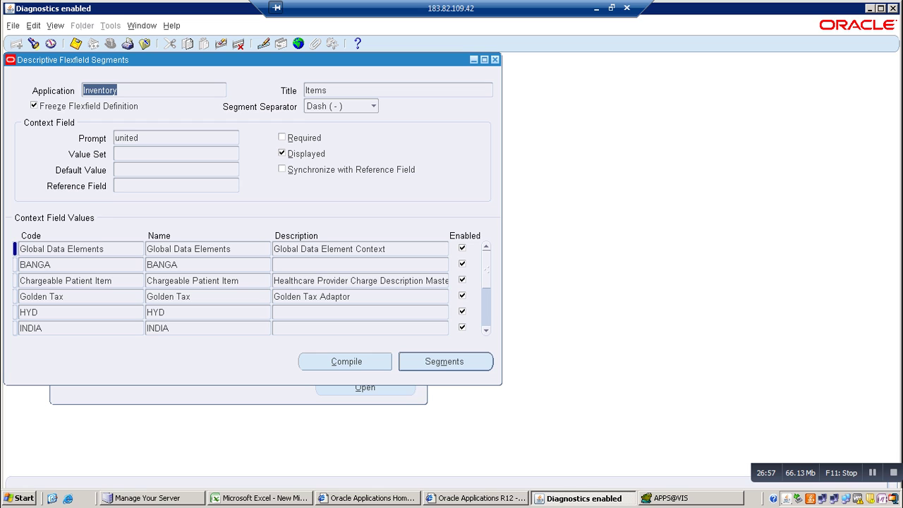
click(188, 249)
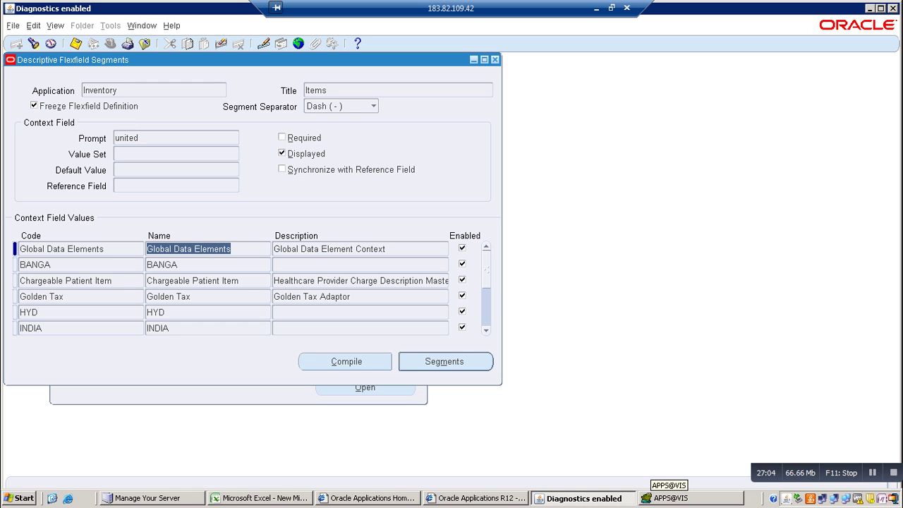
Step through the Toad rows INDIA, MASTER HYD and USA, then return to the flexfield form
click(671, 498)
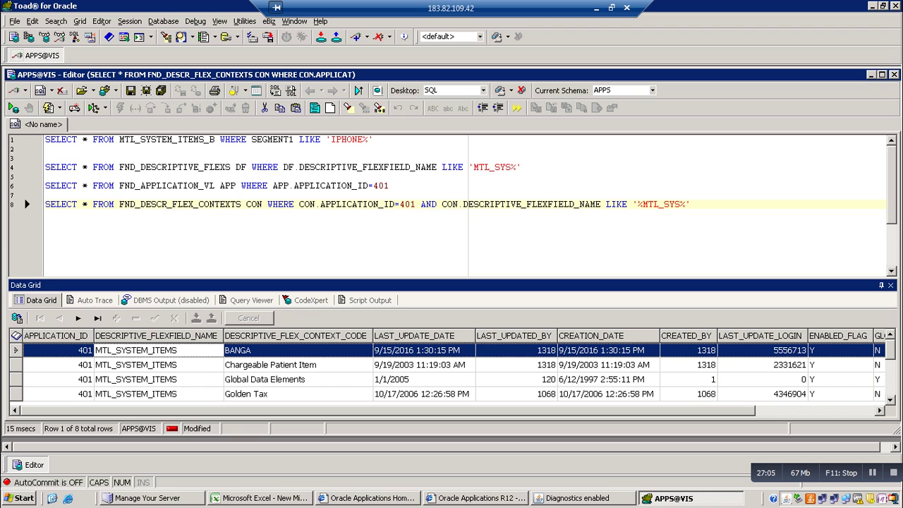
key(Down)
key(Down)
key(Down)
key(Down)
key(Down)
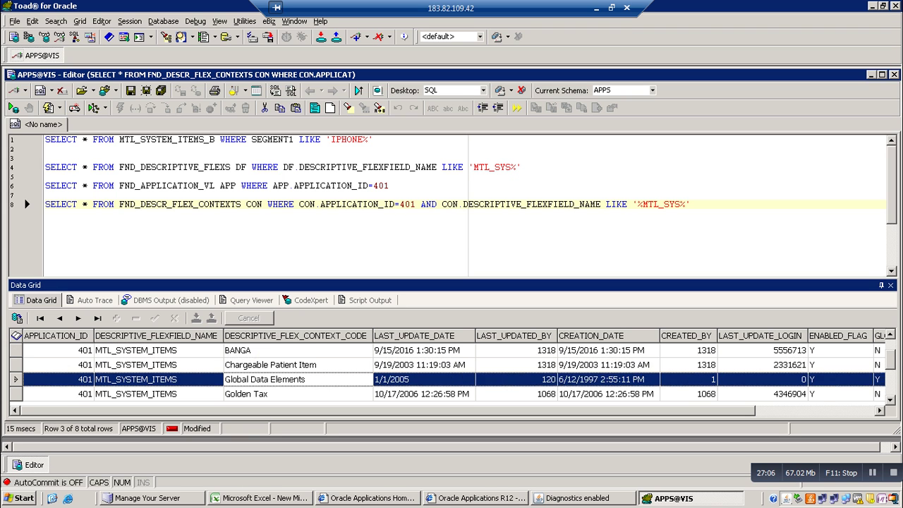
key(Down)
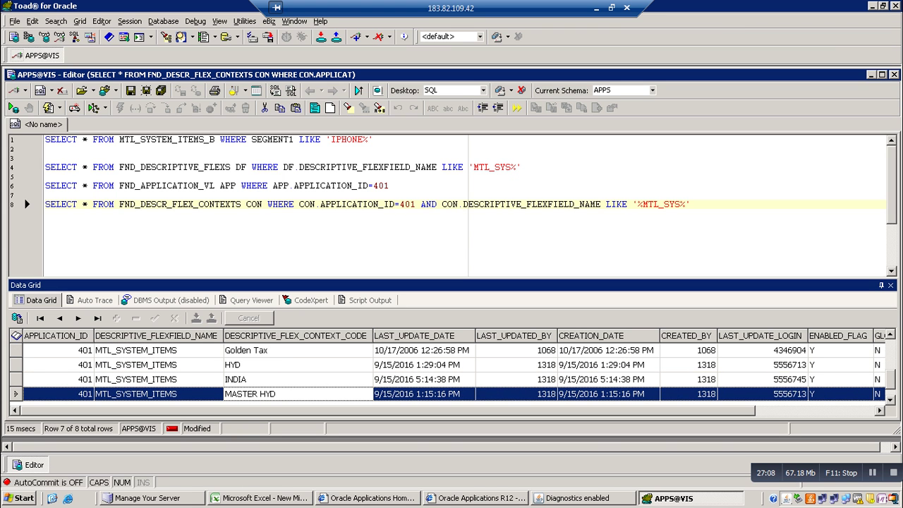
key(Down)
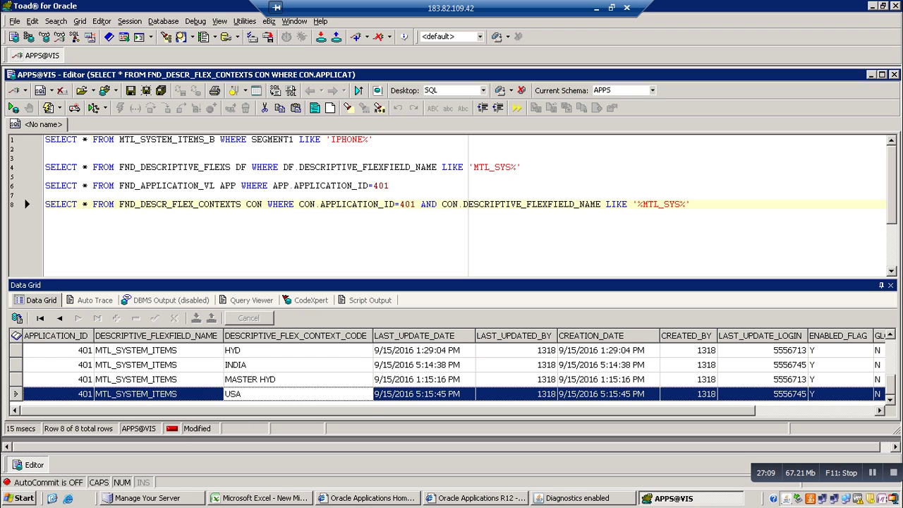
key(Right)
key(Right)
key(Right)
key(Right)
key(Right)
key(Right)
key(Right)
key(Right)
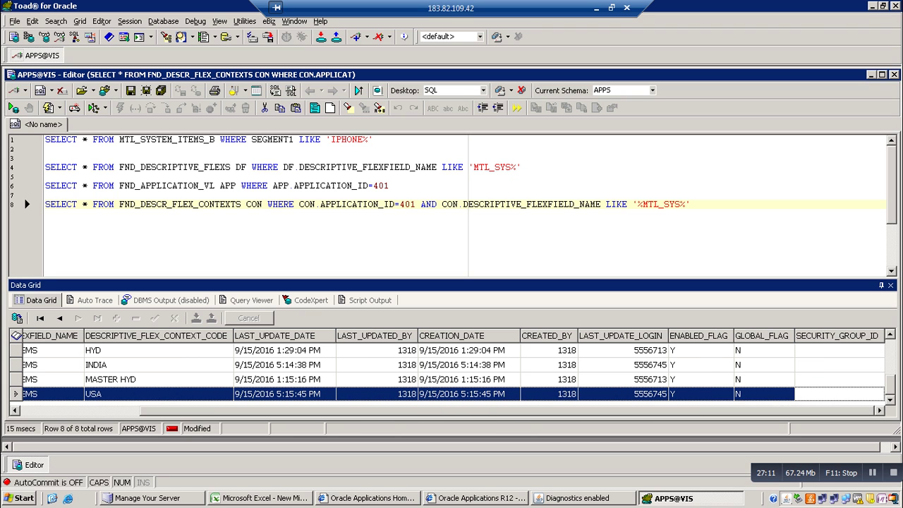
key(Left)
key(Left)
key(Left)
key(Left)
key(Left)
key(Left)
key(Left)
key(Left)
key(Left)
key(Left)
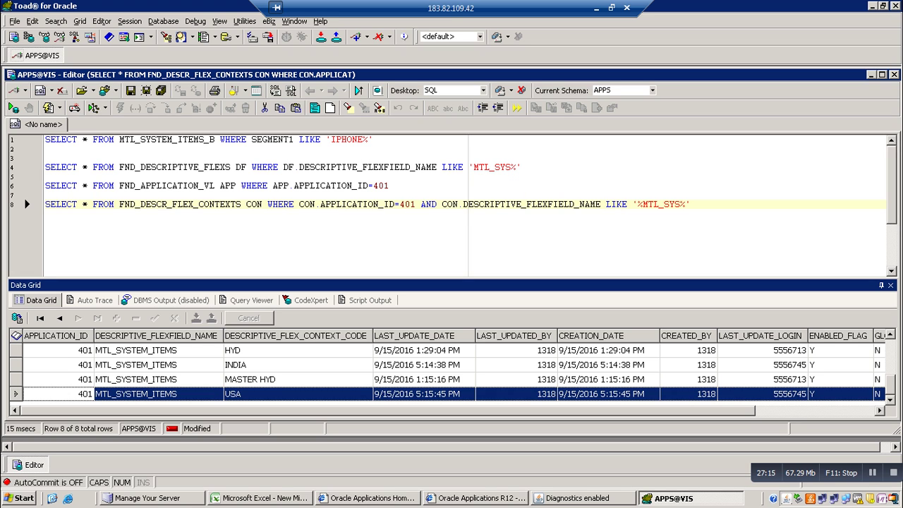
click(582, 499)
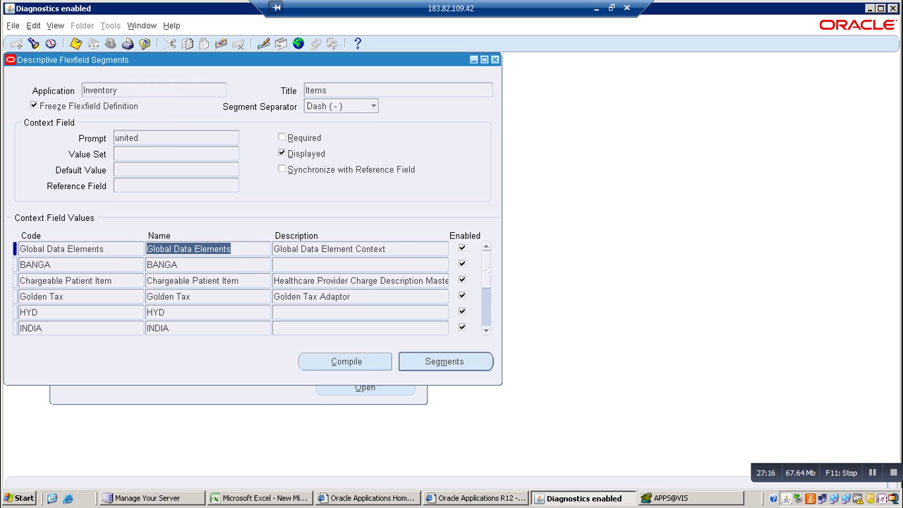
Unfreeze the Items flexfield definition and open the HYD context's segments
click(34, 106)
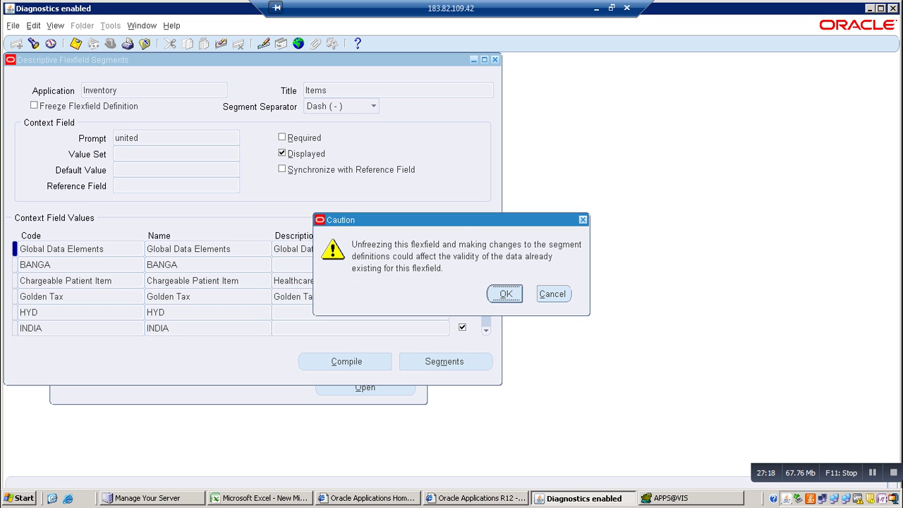
key(Return)
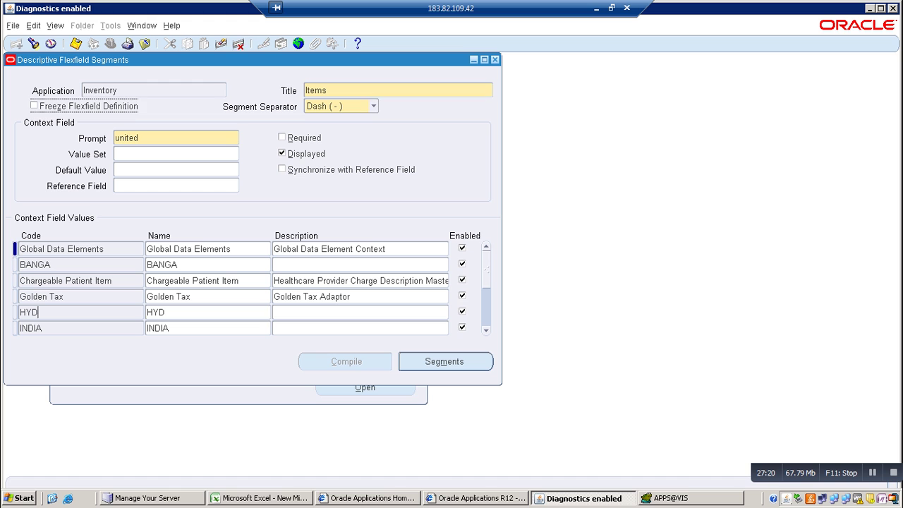
click(38, 312)
key(Return)
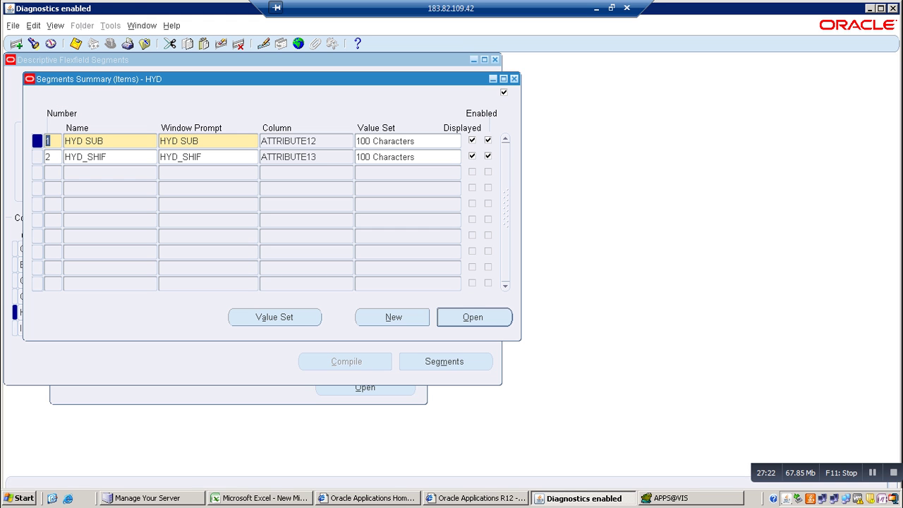
key(alt+Tab)
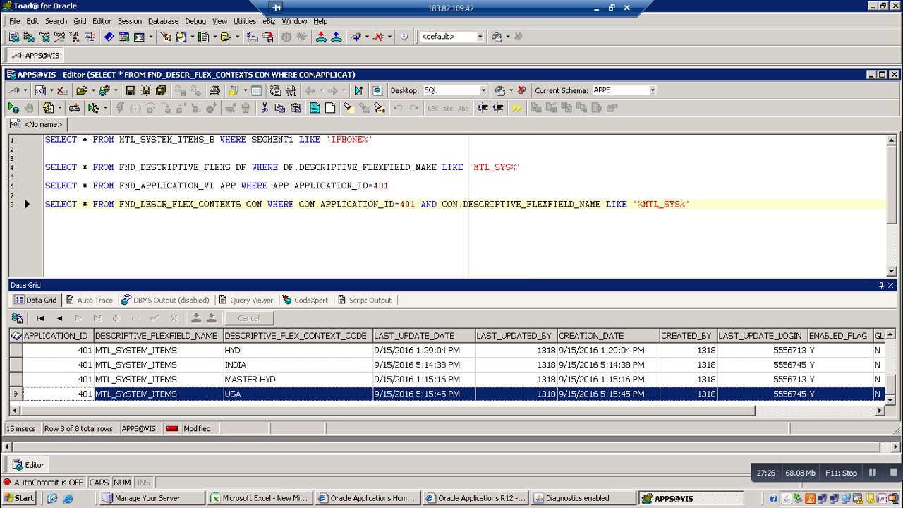
Query FND_DESCR_FLEX_COL_VALUES on a new line 10, then retry it without the trailing S
key(Return)
key(Return)
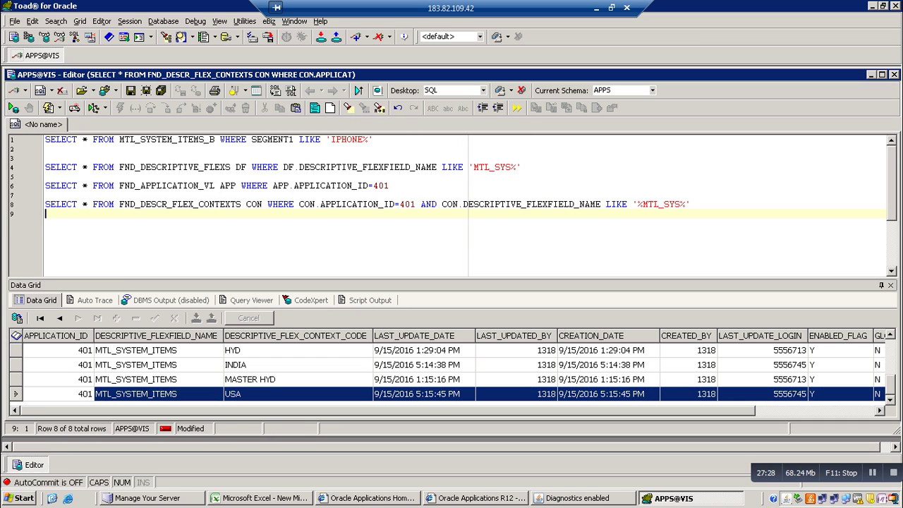
text(SELECT )
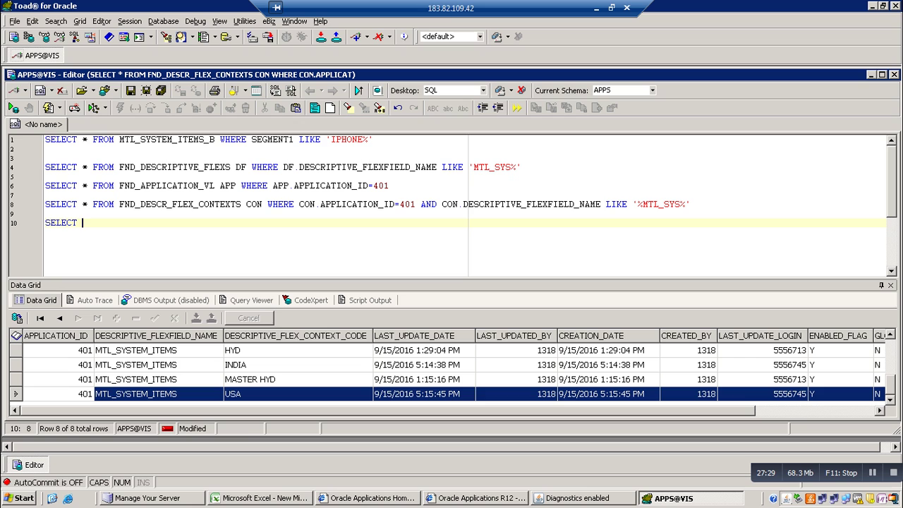
text(* FROM )
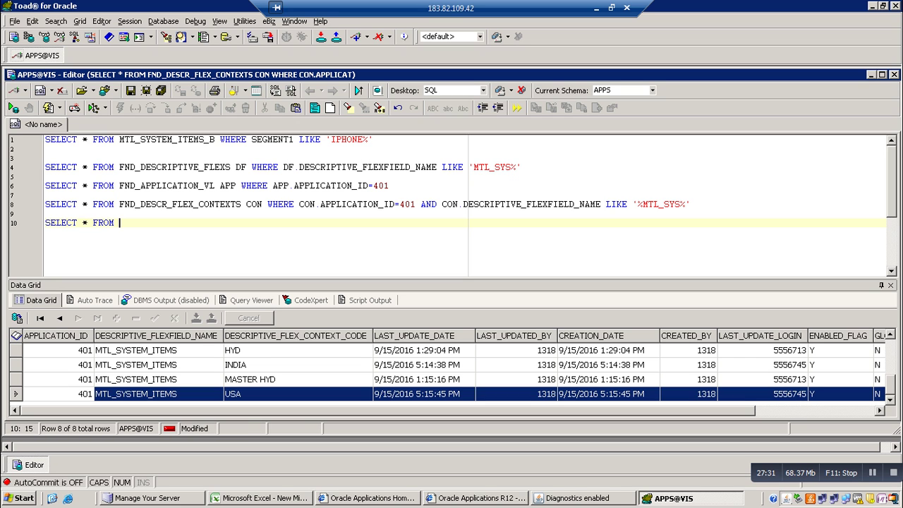
text(FND_DESCR)
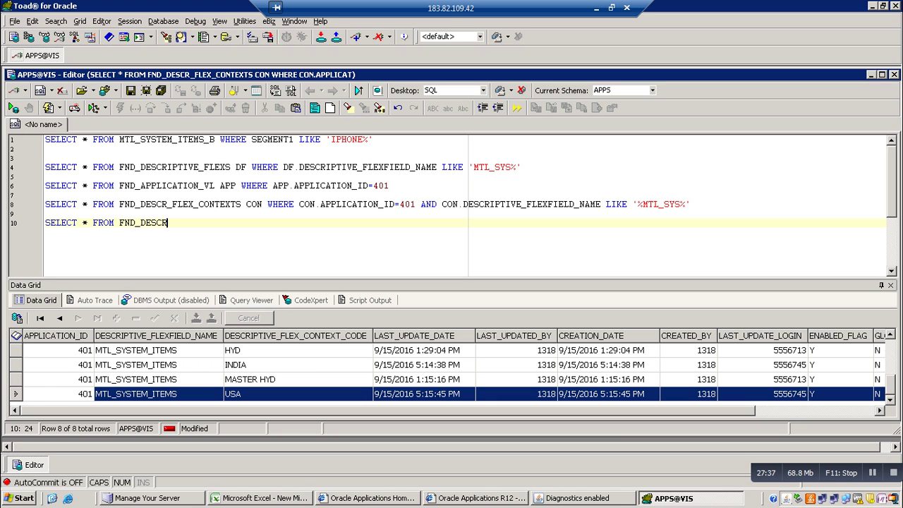
text(_FLE)
text(X)
text(_)
text(CON)
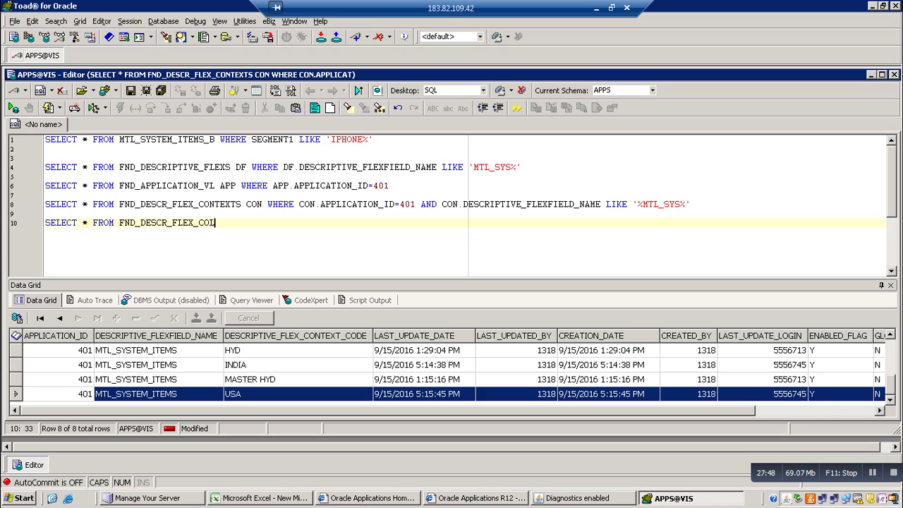
text(_VALUES)
key(F9)
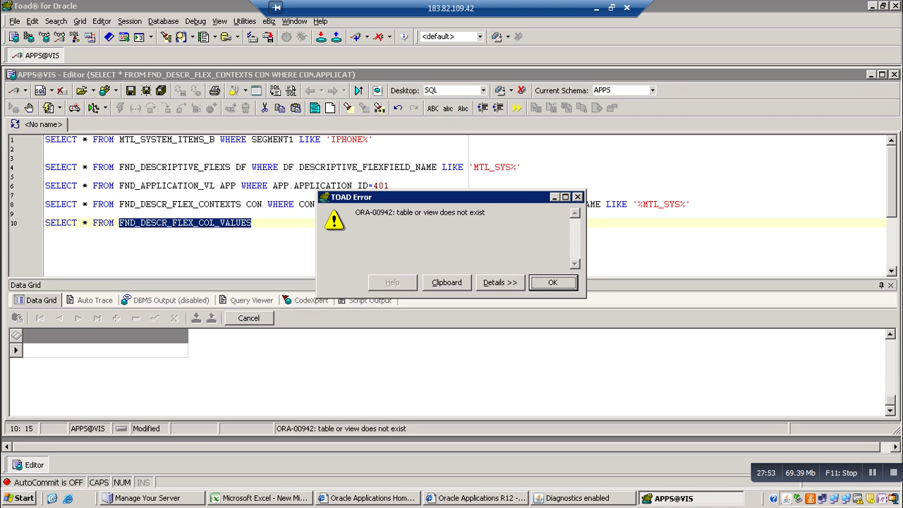
key(Return)
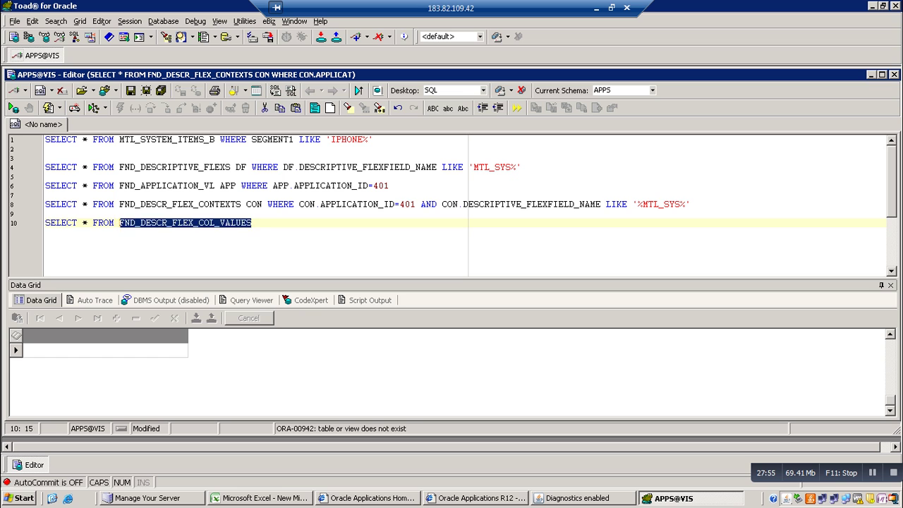
key(End)
key(BackSpace)
key(F9)
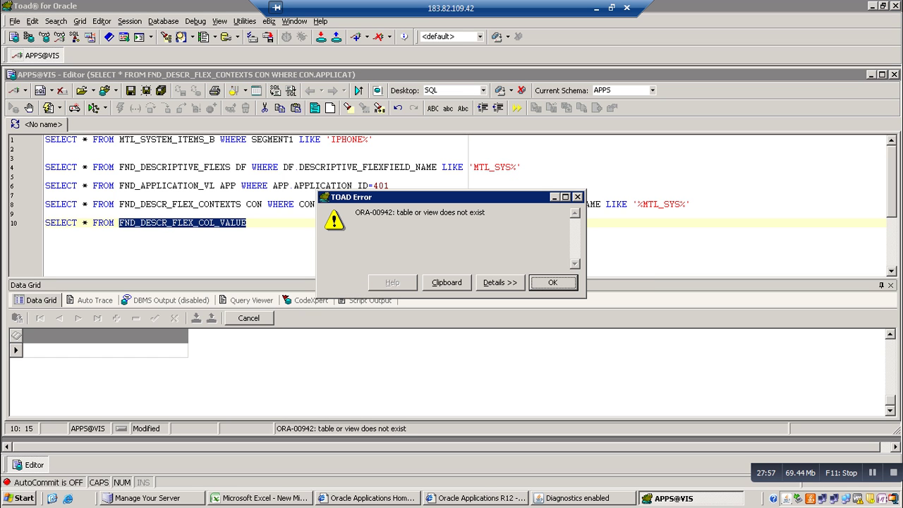
Use Record History on the HYD segment row to find its view, FND_DESCR_FLEX_COL_USAGE_VL
click(586, 498)
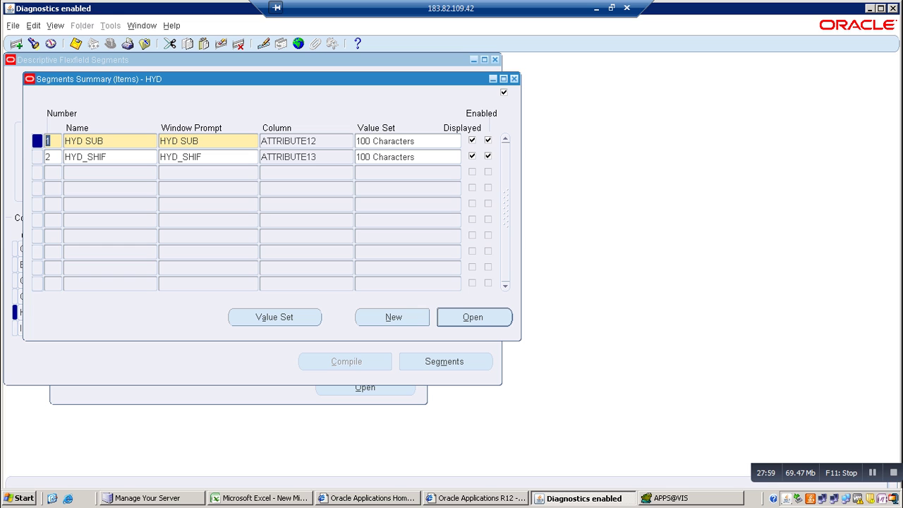
key(alt+h)
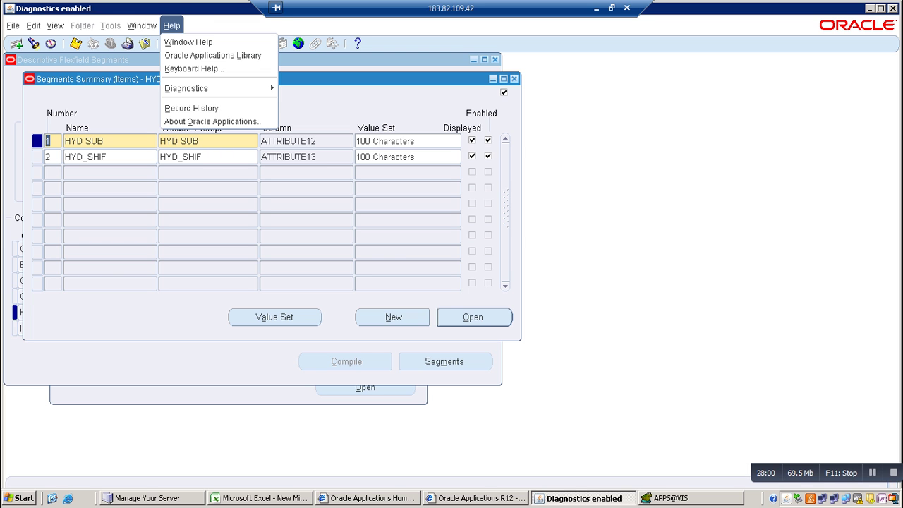
key(Down)
key(Down)
key(Down)
key(Down)
key(Down)
key(Return)
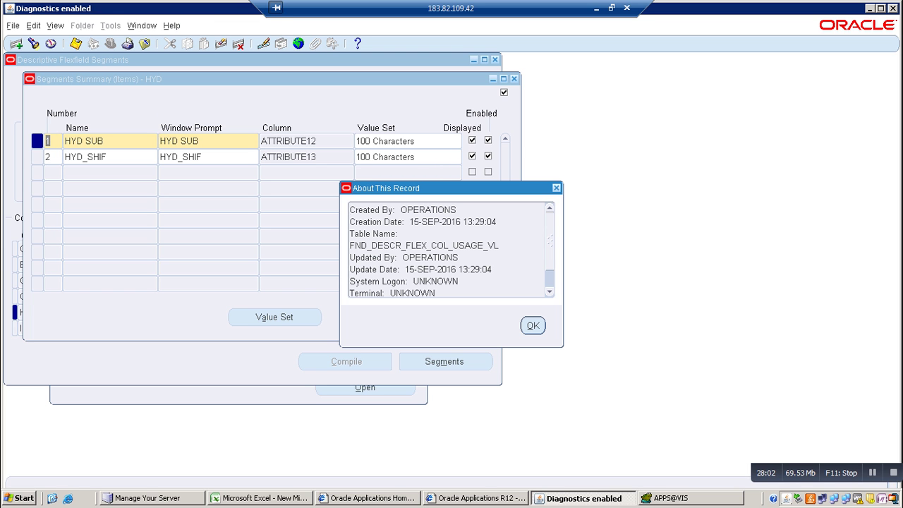
key(Return)
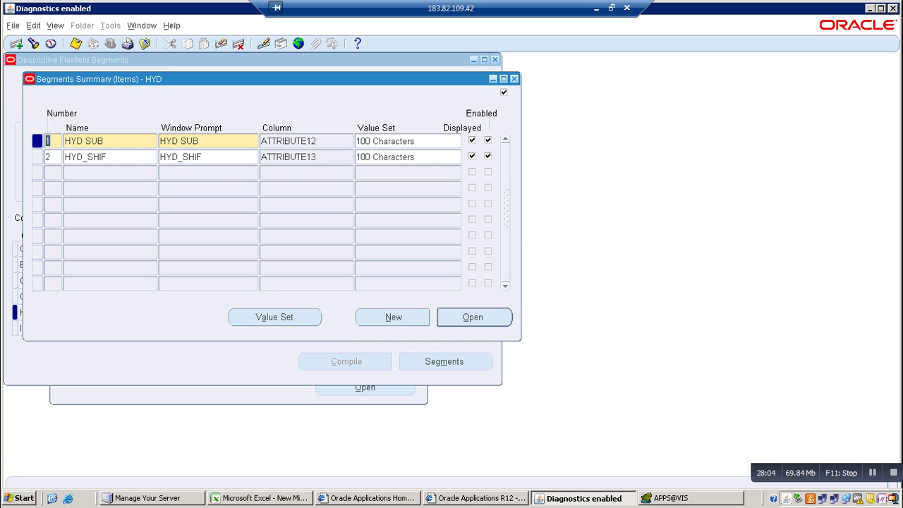
key(alt+Tab)
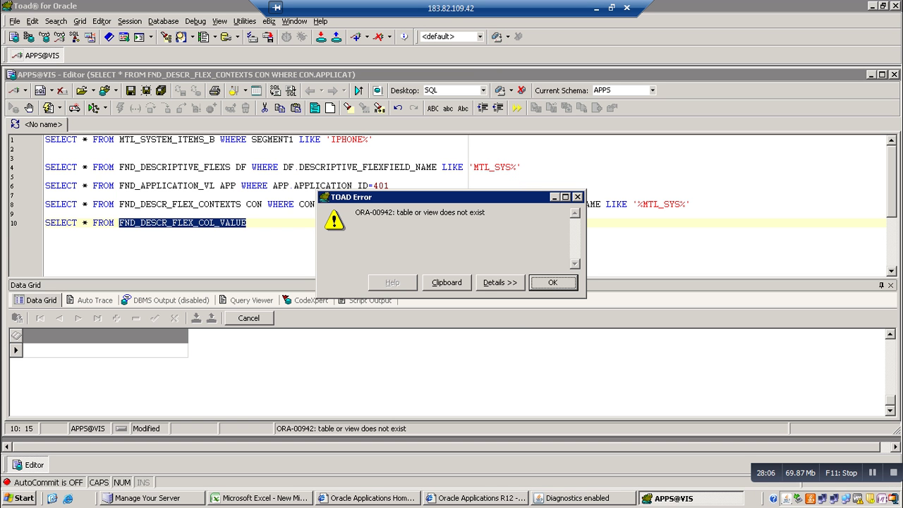
Change the line 10 table to FND_DESCR_FLEX_COL_USAGE_VL and run it to list segment rows
key(Return)
click(247, 222)
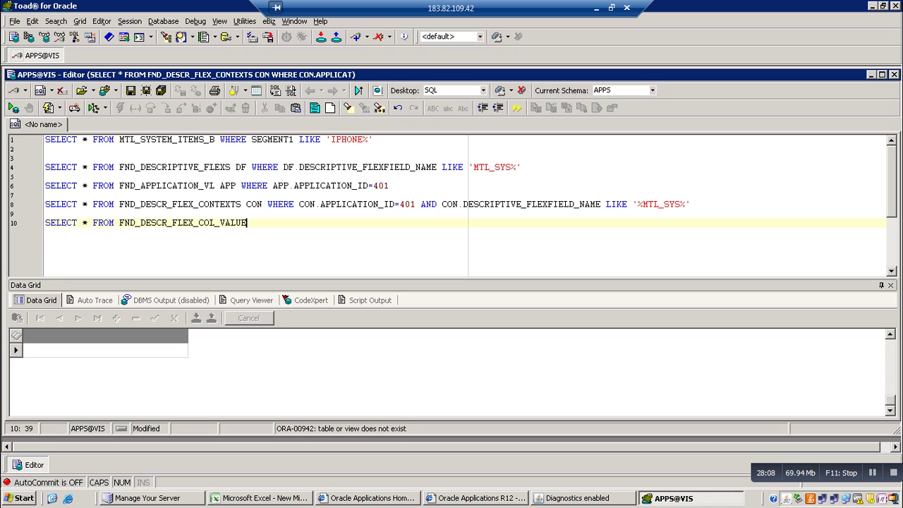
key(BackSpace)
key(BackSpace)
key(BackSpace)
key(BackSpace)
key(BackSpace)
text(USAGE)
key(F9)
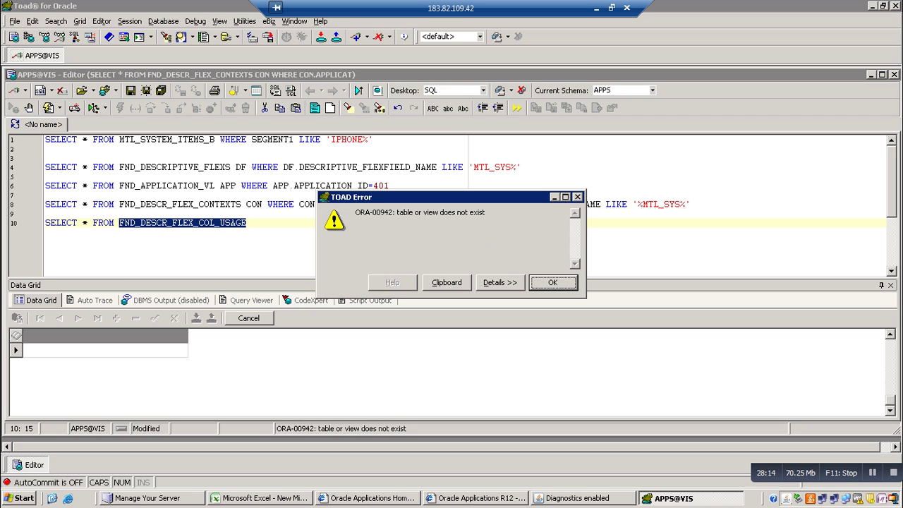
key(Return)
click(247, 223)
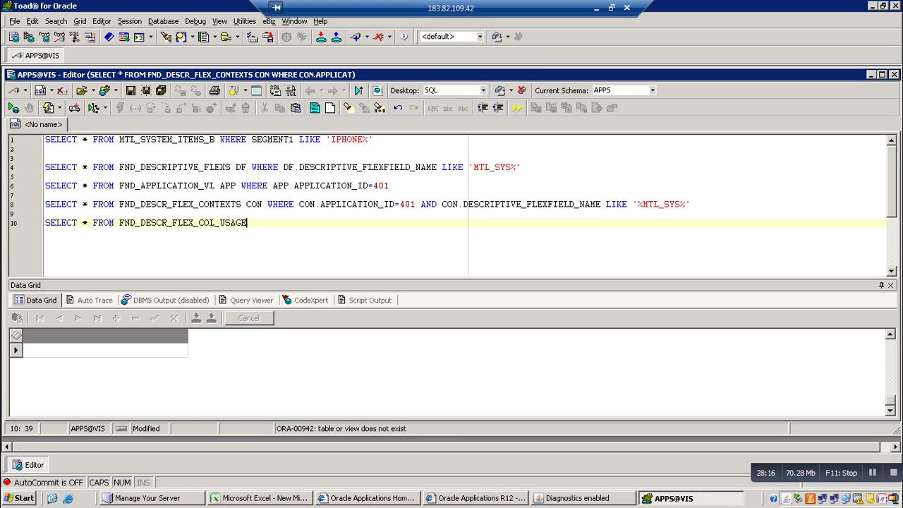
text(_VL)
key(F9)
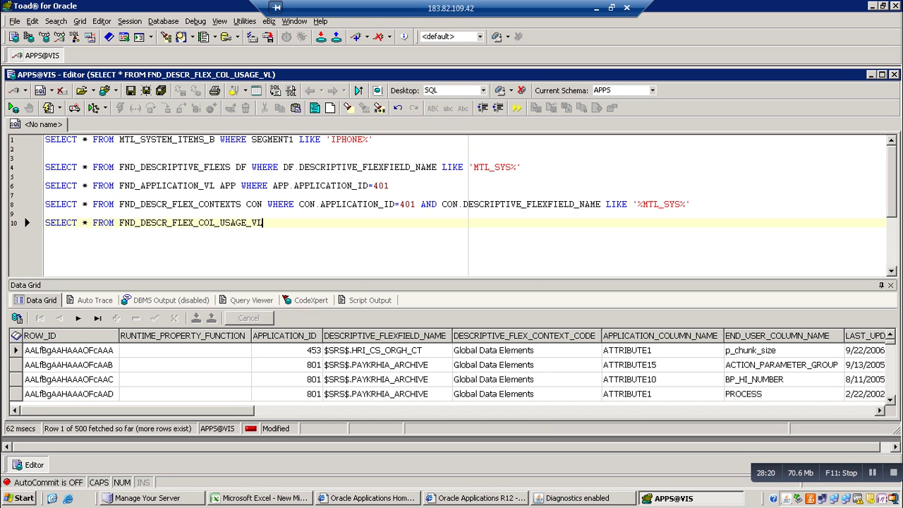
Give the table the alias SEG and start a WHERE SEG. condition
text(WHERE)
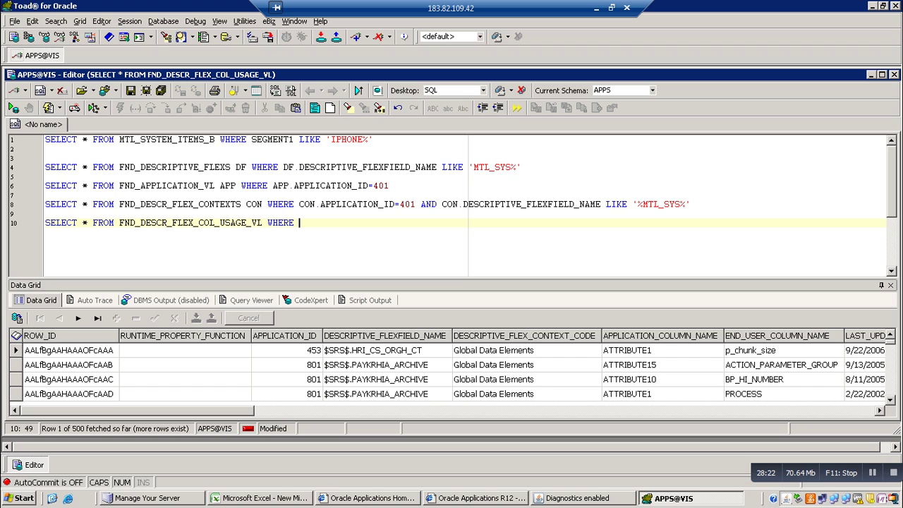
key(Left)
key(Left)
key(Left)
key(Left)
key(Left)
key(Left)
text(SE G)
key(Right)
key(Right)
key(Right)
key(Right)
key(Right)
key(Right)
key(Right)
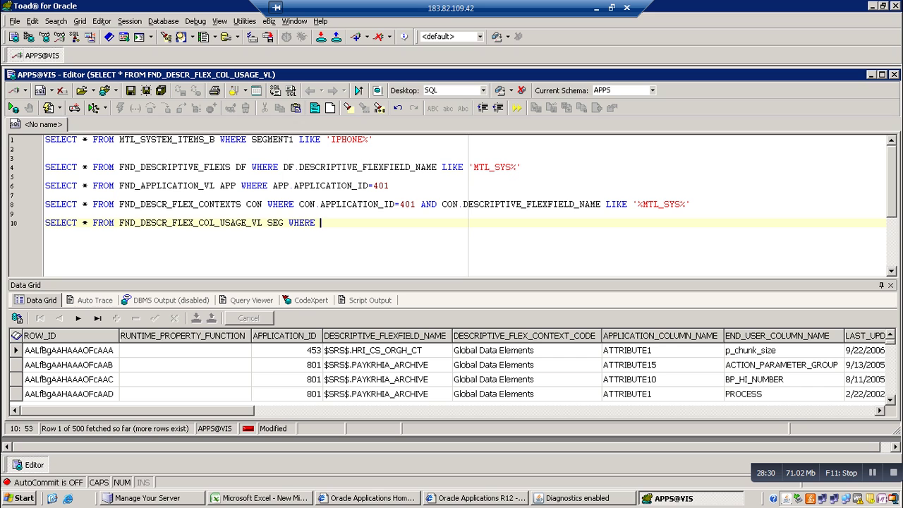
text(SEG.)
key(Escape)
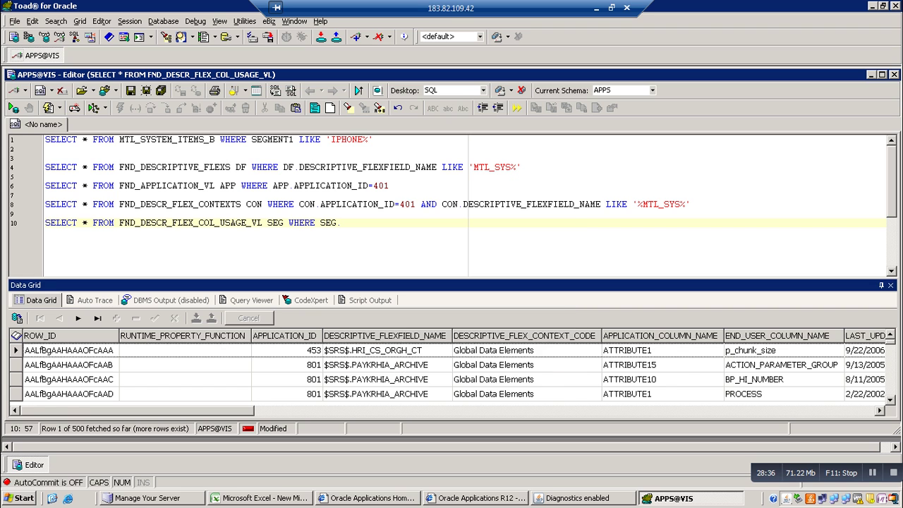
scroll(452, 367, right, 3)
scroll(451, 367, right, 10)
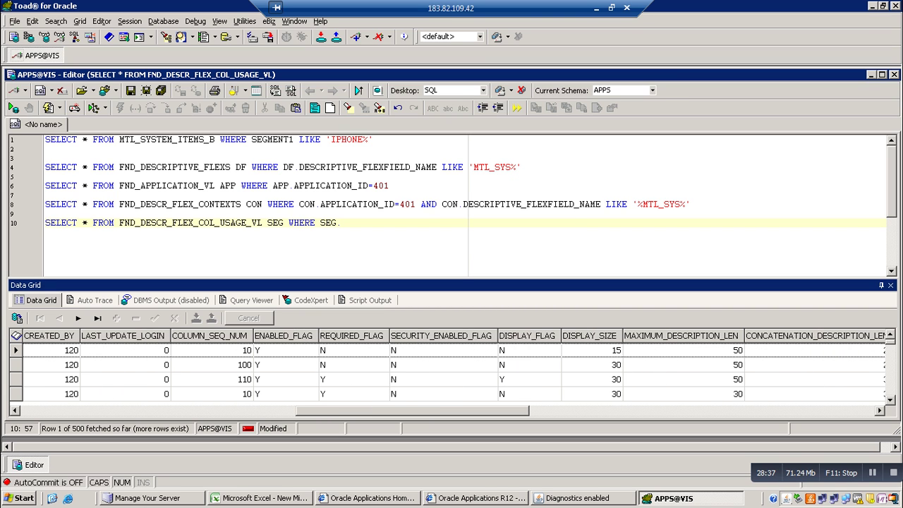
scroll(452, 367, right, 1)
scroll(452, 367, right, 5)
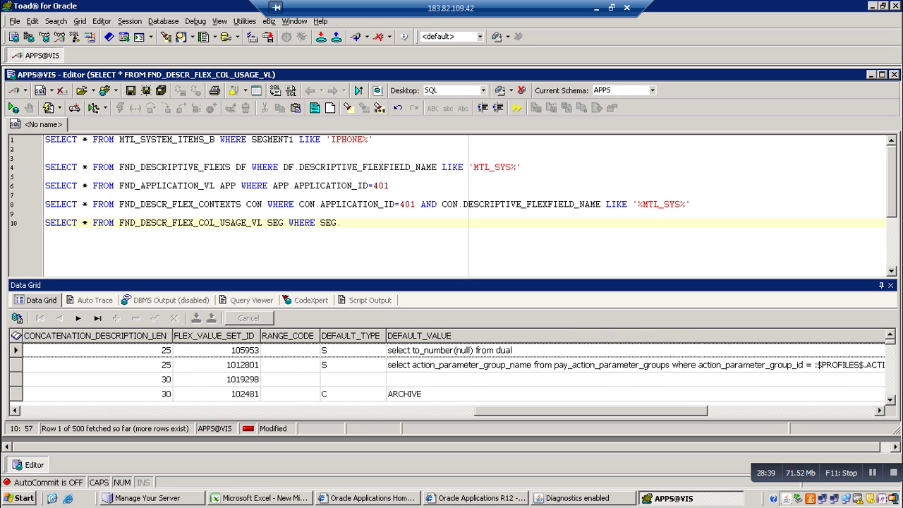
scroll(452, 367, right, 1)
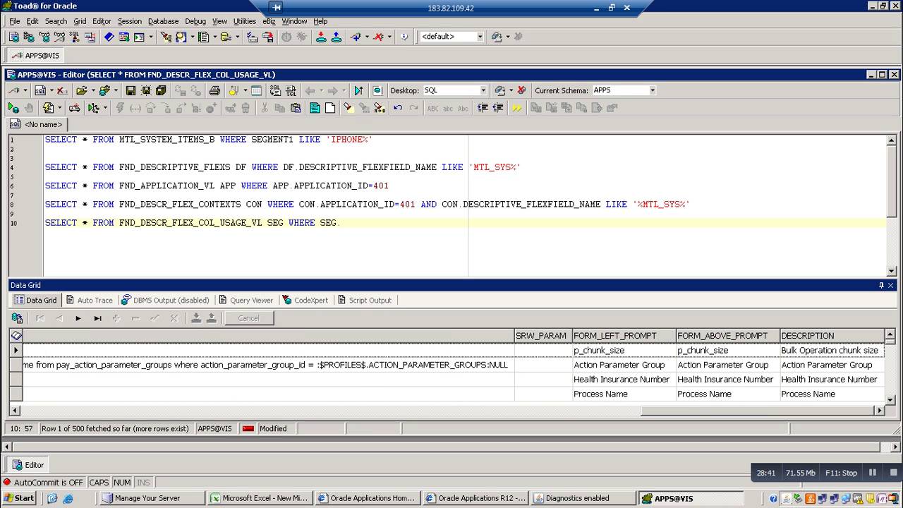
scroll(452, 367, left, 7)
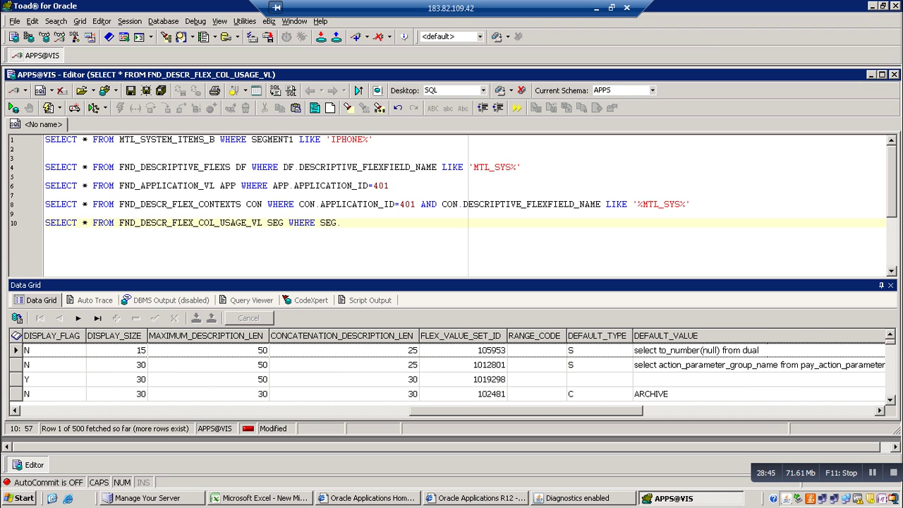
scroll(451, 367, left, 1)
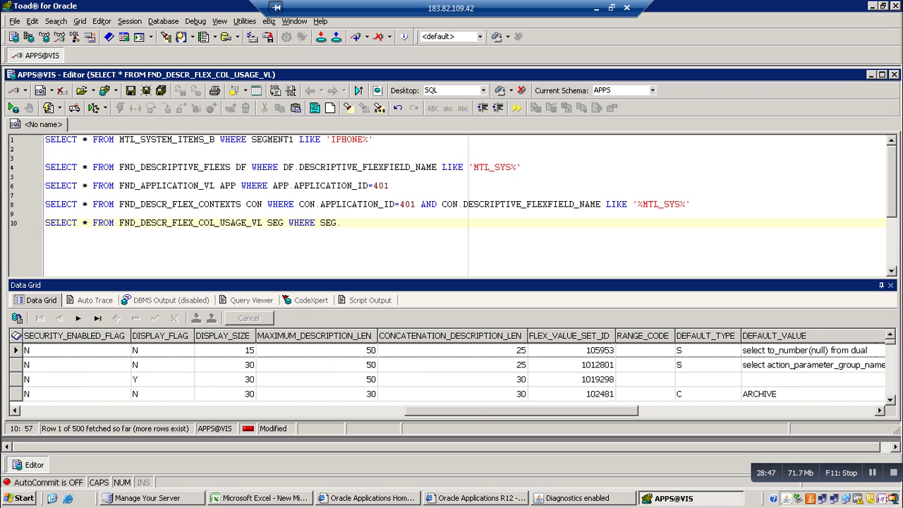
scroll(452, 367, left, 2)
scroll(452, 367, left, 3)
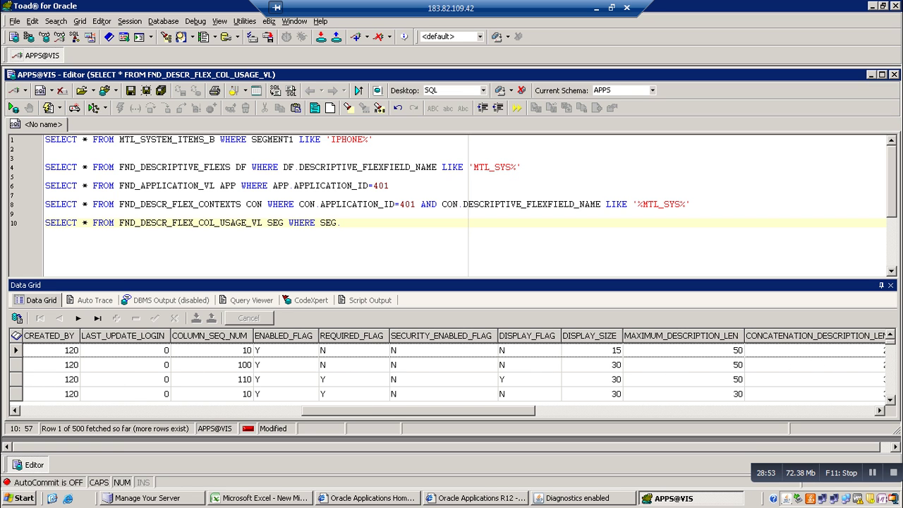
scroll(451, 367, left, 2)
scroll(451, 367, left, 8)
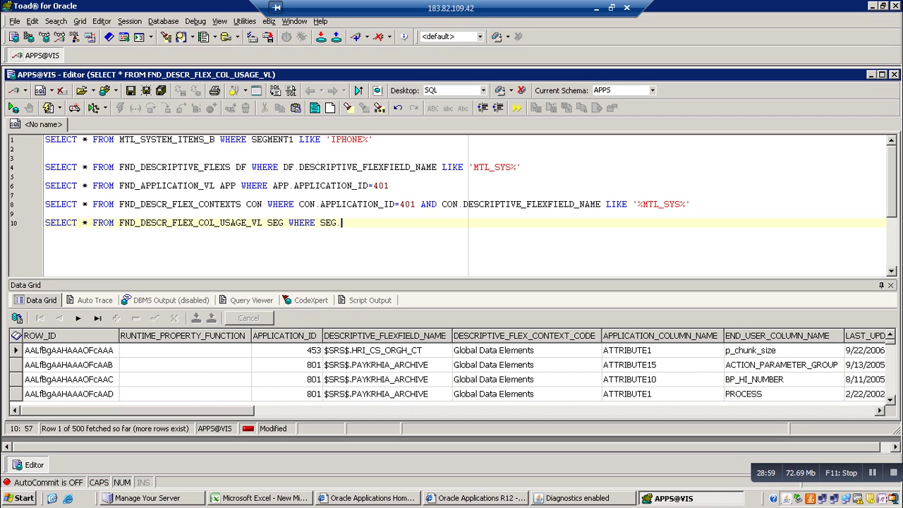
Filter line 10 on SEG.APPLICATION_ID=401 and run it
key(BackSpace)
text(.A)
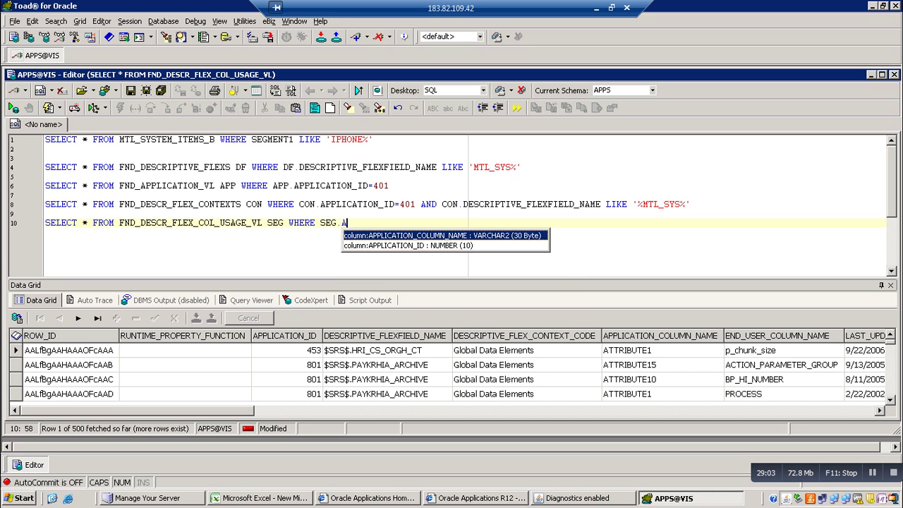
key(Down)
key(Return)
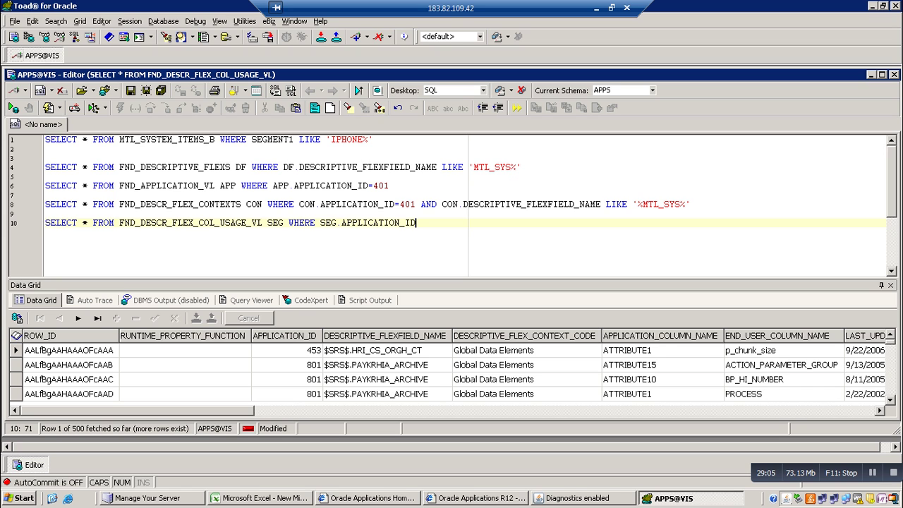
text(=401)
key(F9)
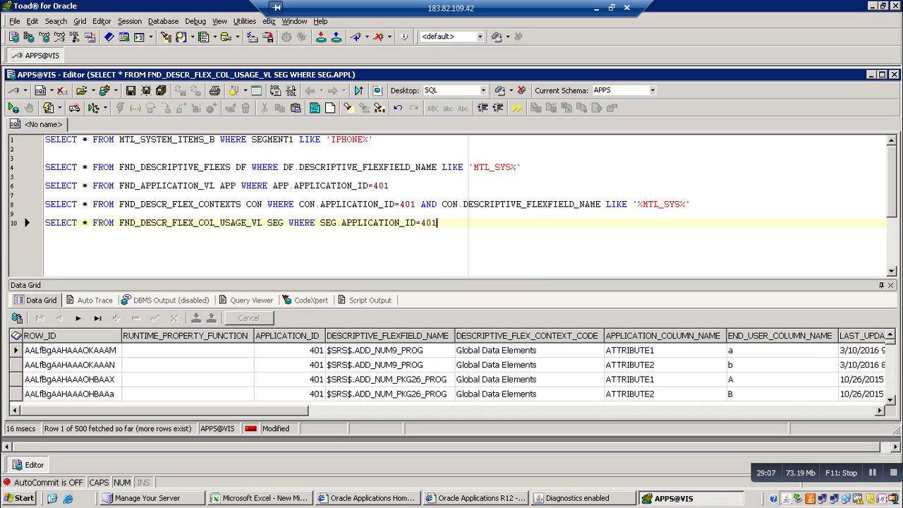
Add AND SEG.DESCRIPTIVE_FLEXFIELD_NAME LIKE '%MTL_SYS%' and run it, returning 22 segment rows
text(AN)
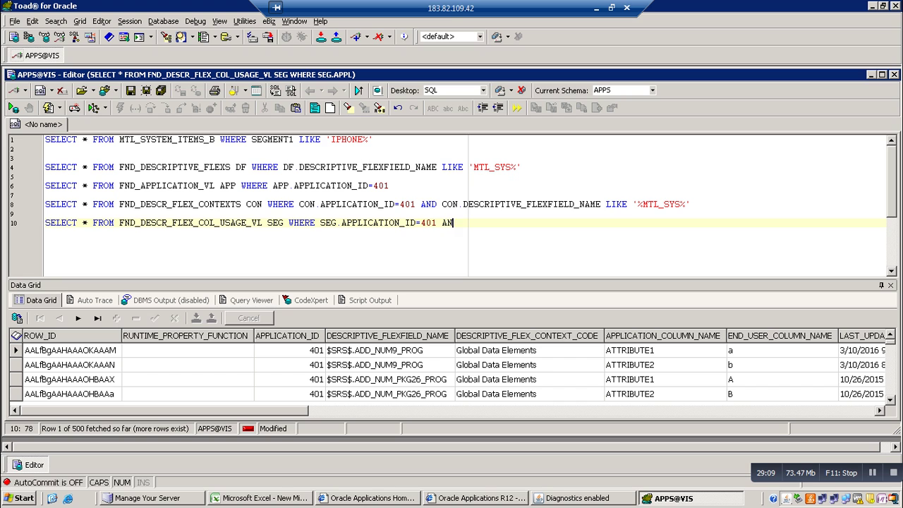
text(D)
text(SEG.D)
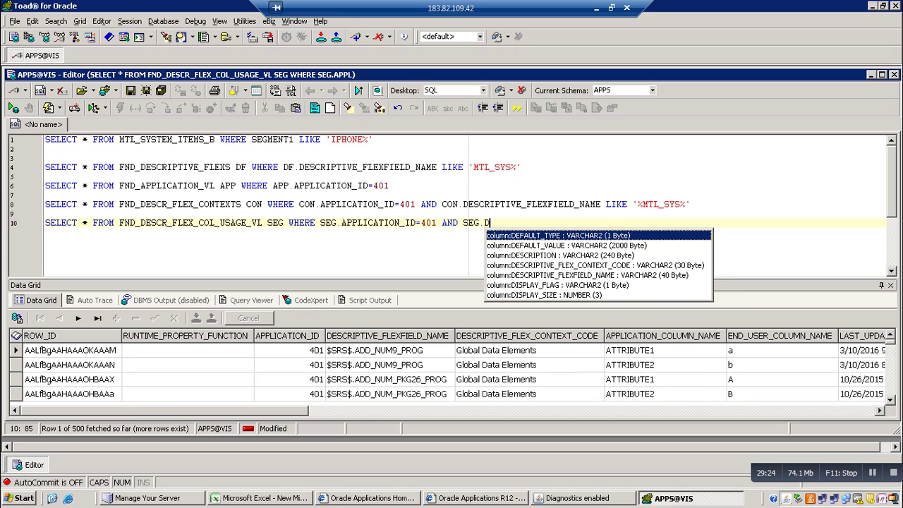
key(Down)
key(Down)
key(Down)
key(Down)
key(Return)
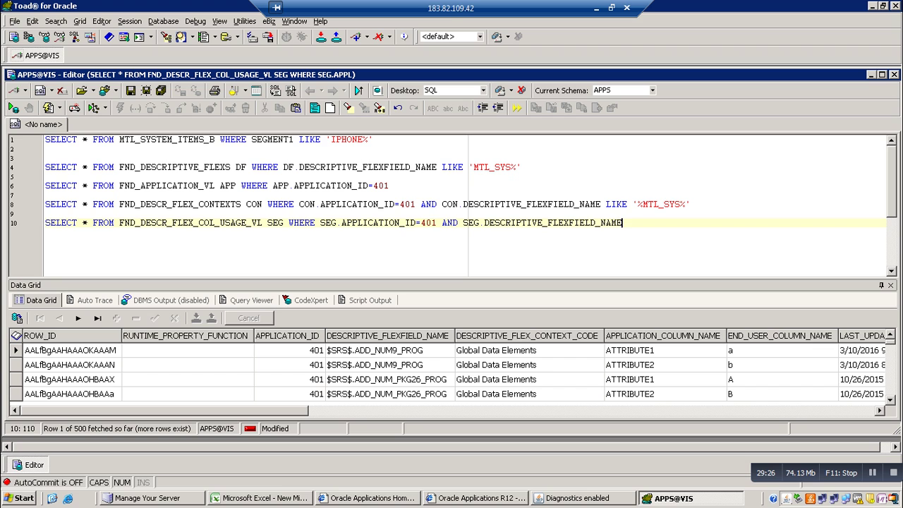
text(LIKE '%MTL_SYS%')
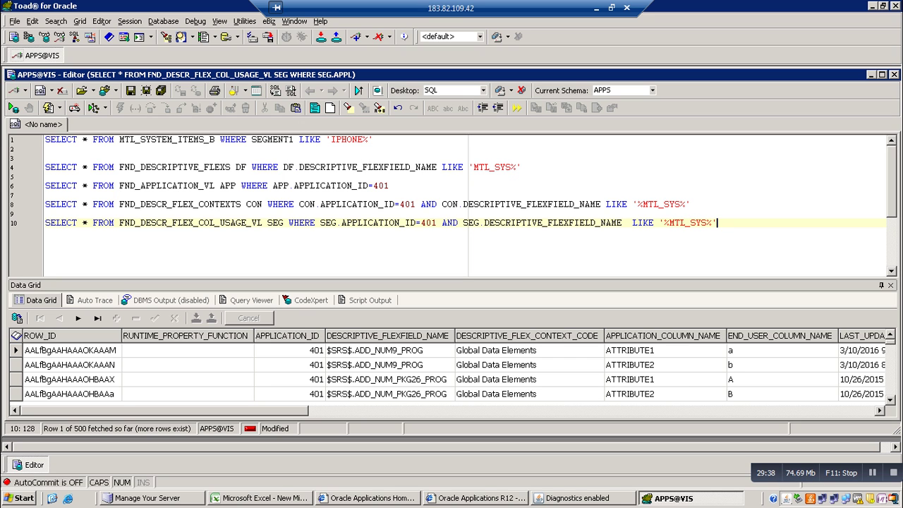
key(F9)
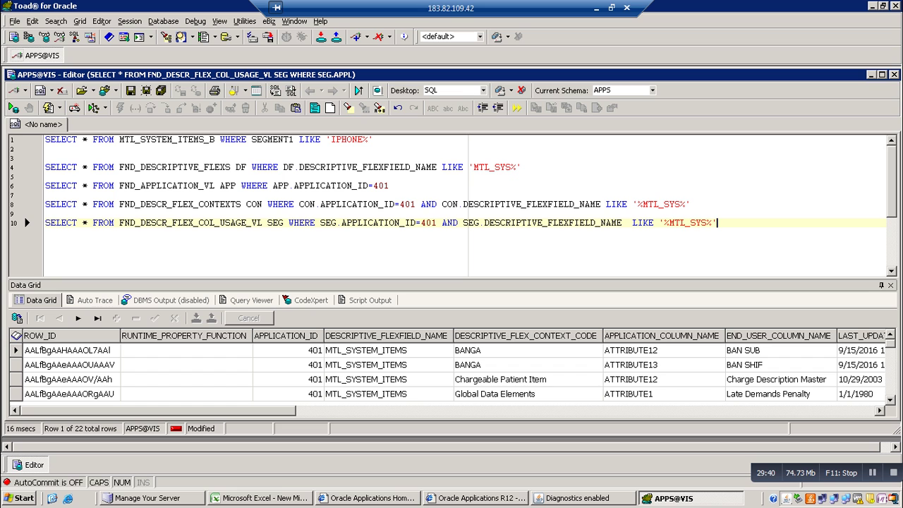
Browse the segment results, including row 18 INVENTORY and the last row LOC/CALIFORNIA
click(501, 379)
key(Down)
key(Down)
key(Down)
key(Down)
key(Down)
key(Down)
key(Down)
key(Down)
key(Down)
key(Down)
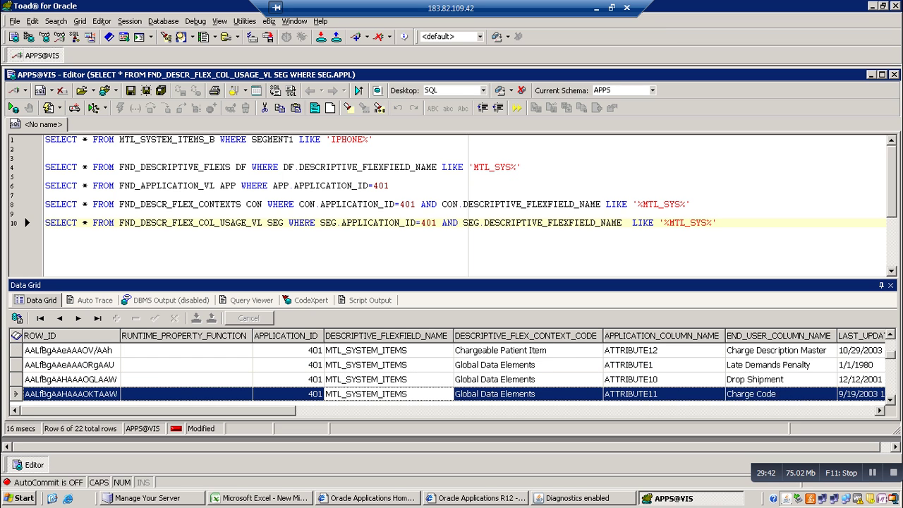
key(Down)
key(Down)
key(Down)
key(Down)
key(Down)
key(Down)
key(Down)
key(Down)
key(Down)
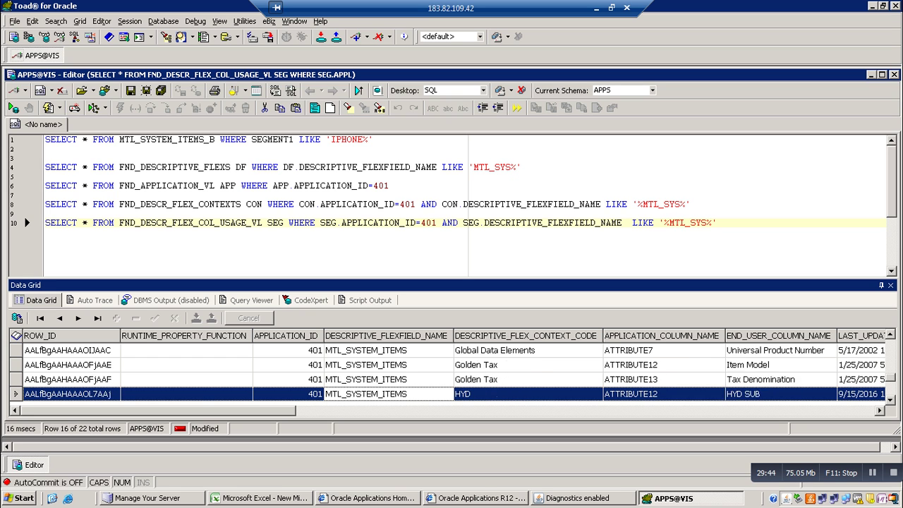
key(Up)
key(Up)
key(Up)
key(Up)
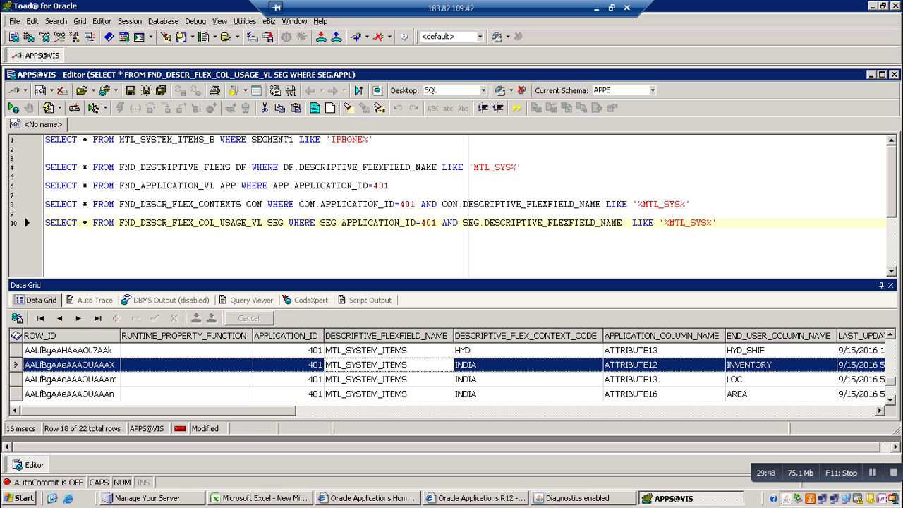
key(Right)
key(Right)
key(Right)
key(Right)
key(Right)
key(Right)
key(Right)
key(Right)
key(End)
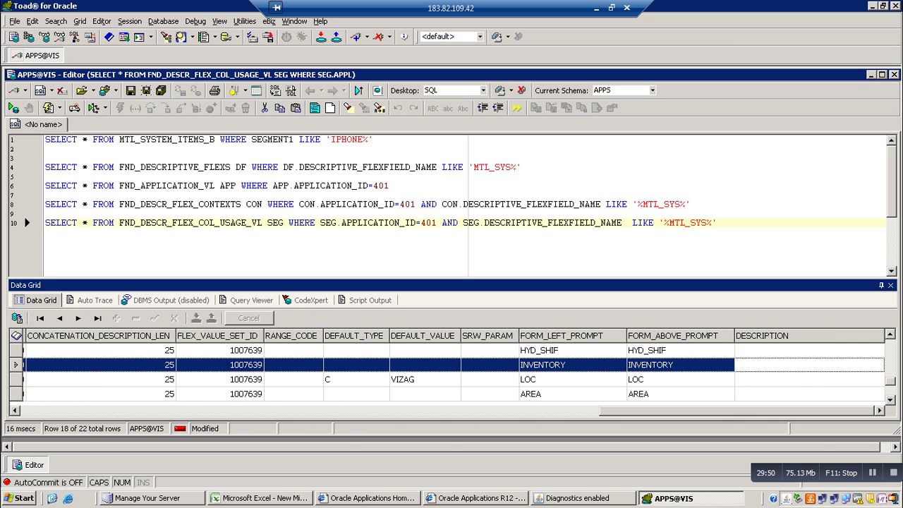
key(Down)
key(Down)
key(Down)
key(Down)
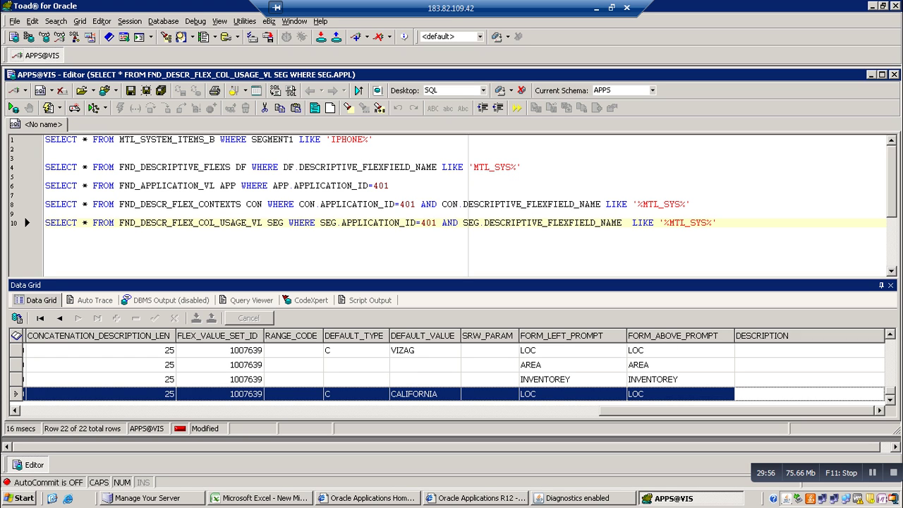
click(717, 223)
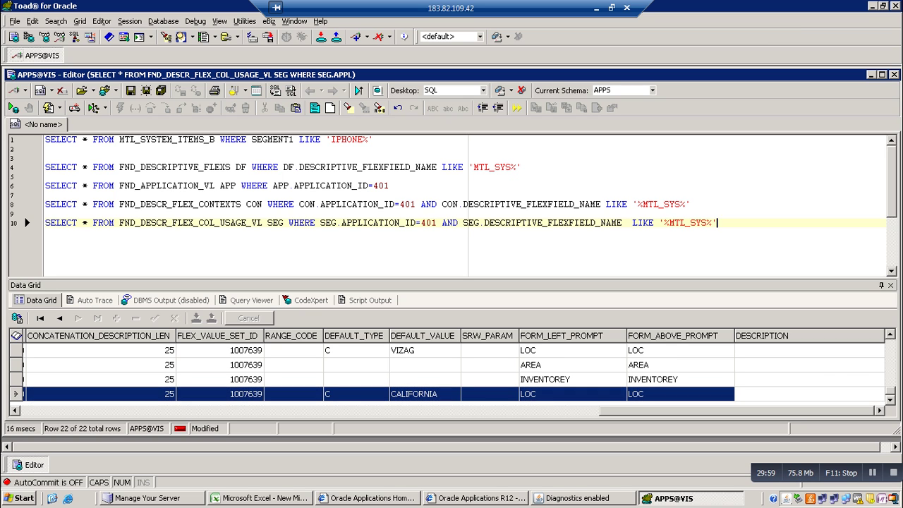
Check the HYD_SHIF segment's value set, then start SELECT * FROM FND_FLEX_VALUE_SETS on a new line
key(alt+Tab)
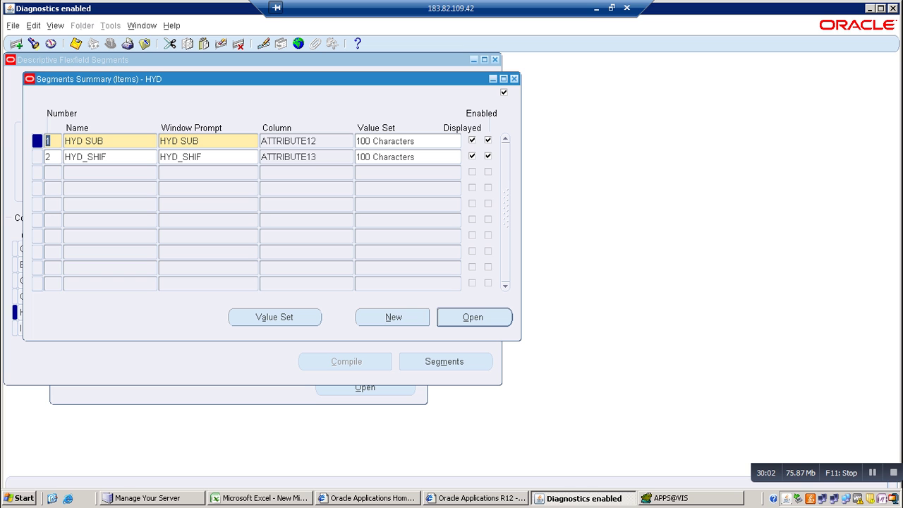
click(408, 156)
key(alt+Tab)
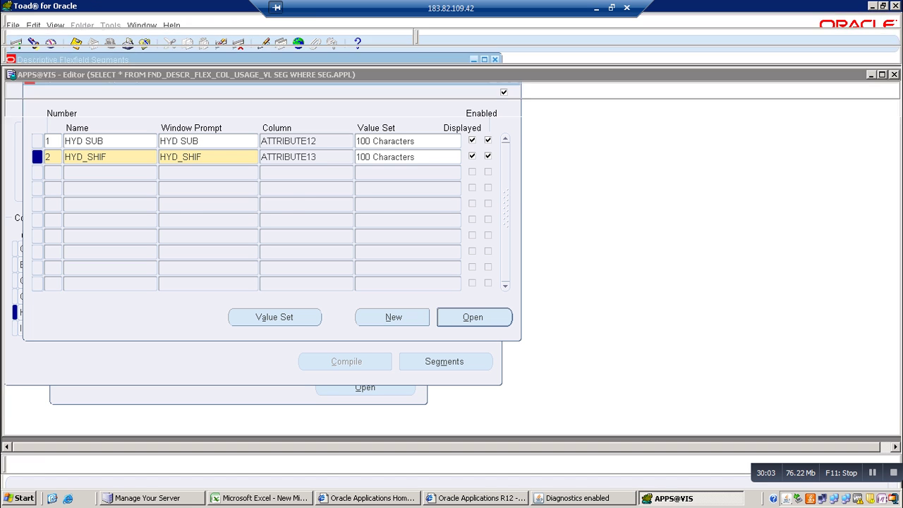
key(Return)
key(Return)
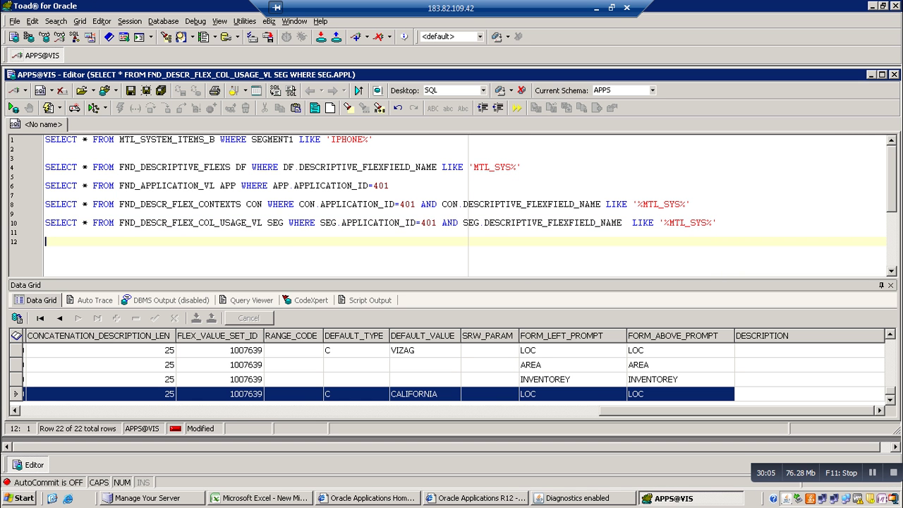
text(SELECT * FROM )
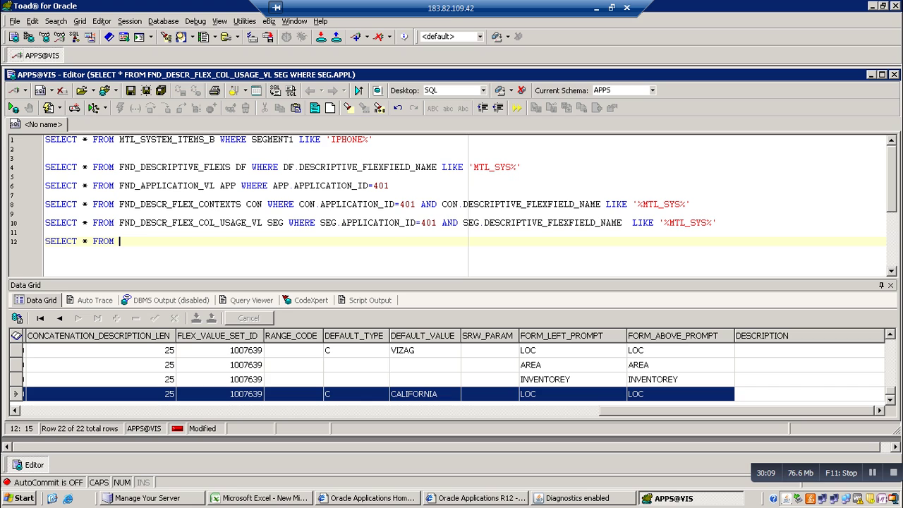
text(FND_FLE)
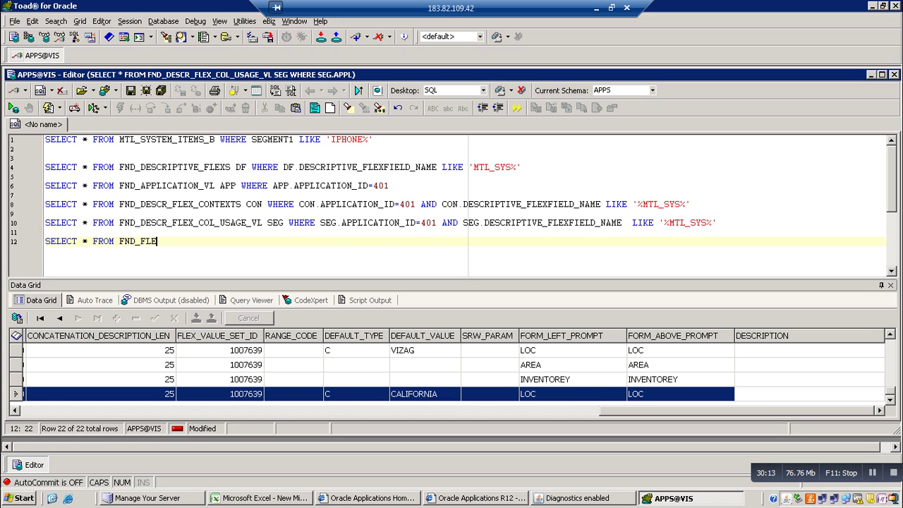
text(X_VALUE_SETS)
Run the FND_FLEX_VALUE_SETS query, adding alias VAL and WHERE VAL.FLEX_VALUE_SET_ID=
key(F9)
text(WHERE)
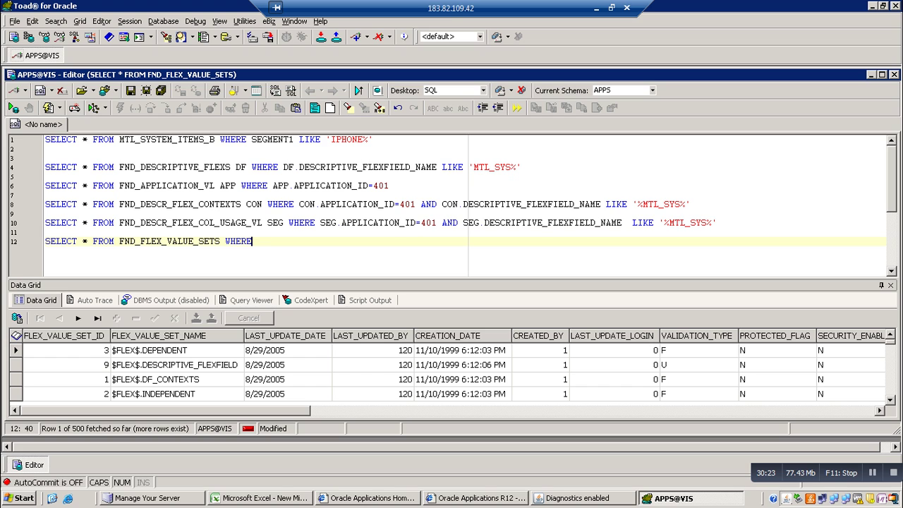
key(BackSpace)
key(BackSpace)
key(BackSpace)
key(BackSpace)
key(BackSpace)
key(BackSpace)
text(VAL WHERE VAL )
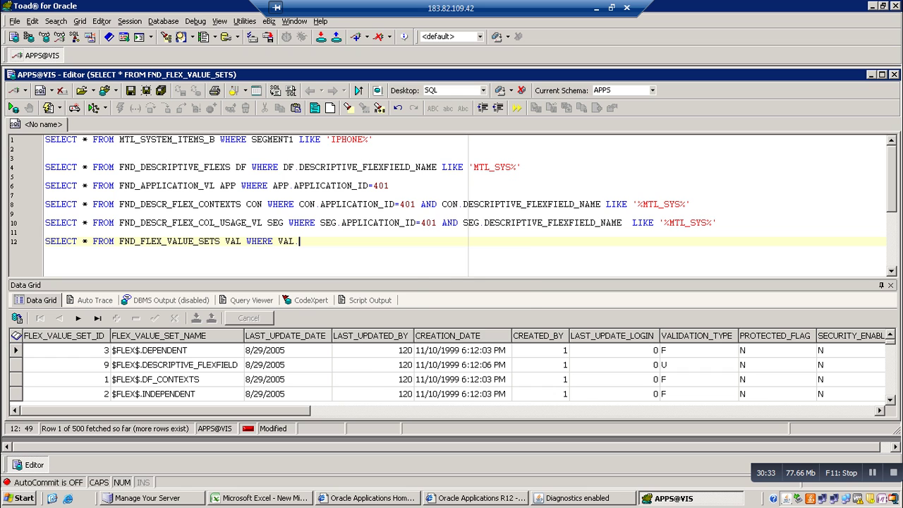
text(FL)
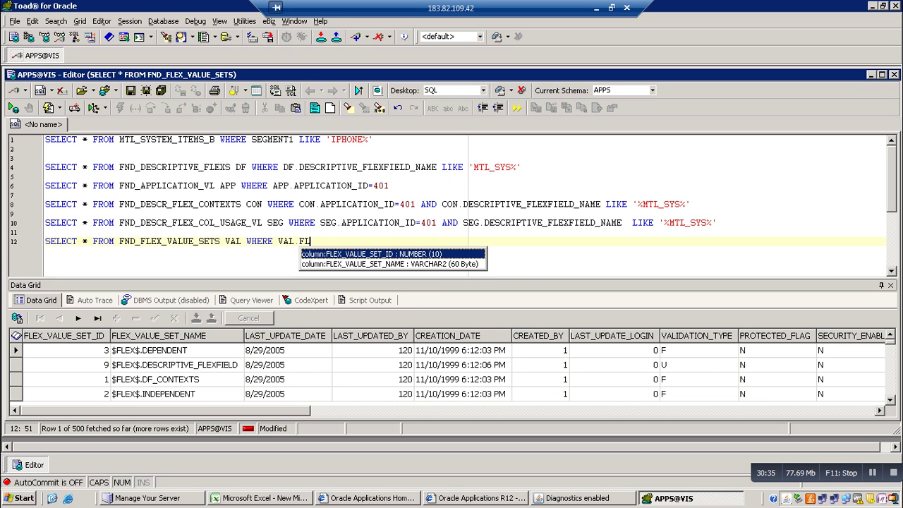
key(Return)
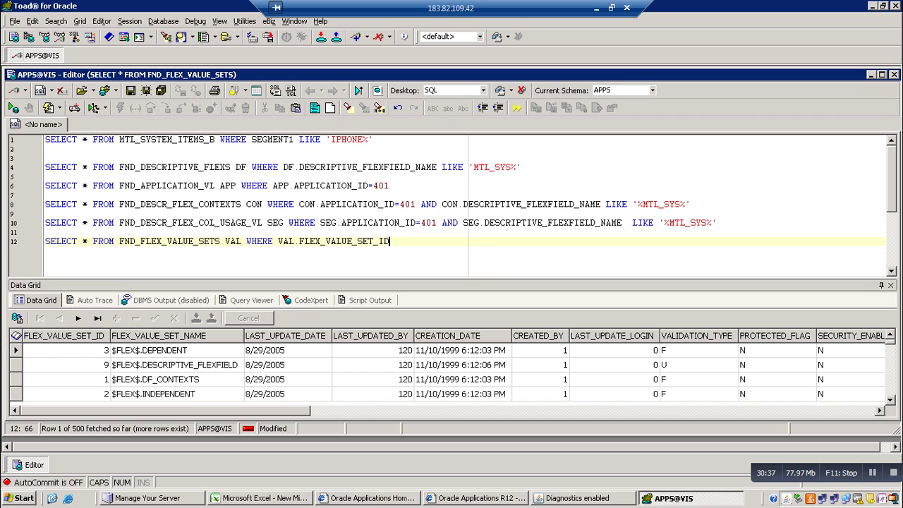
text(=)
Rerun line 10, read the row's FLEX_VALUE_SET_ID, and enter 1007639 as the line 12 filter value
click(717, 223)
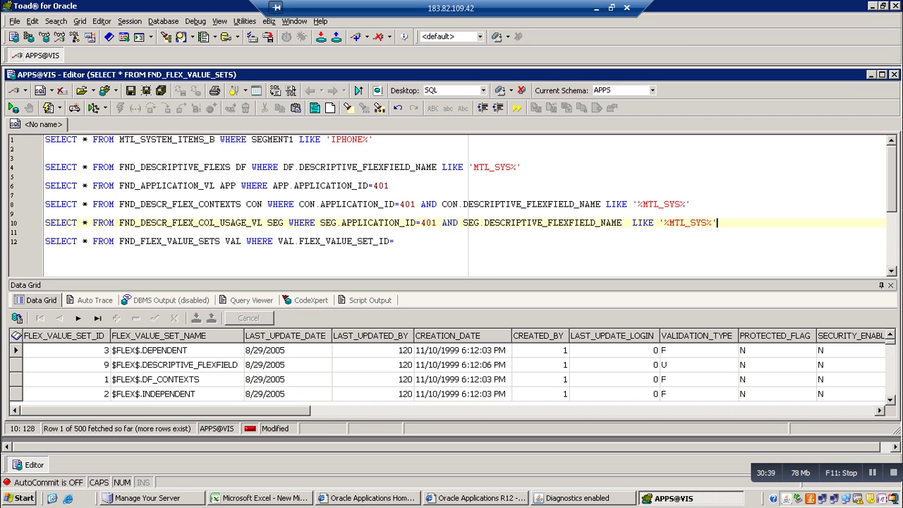
key(F9)
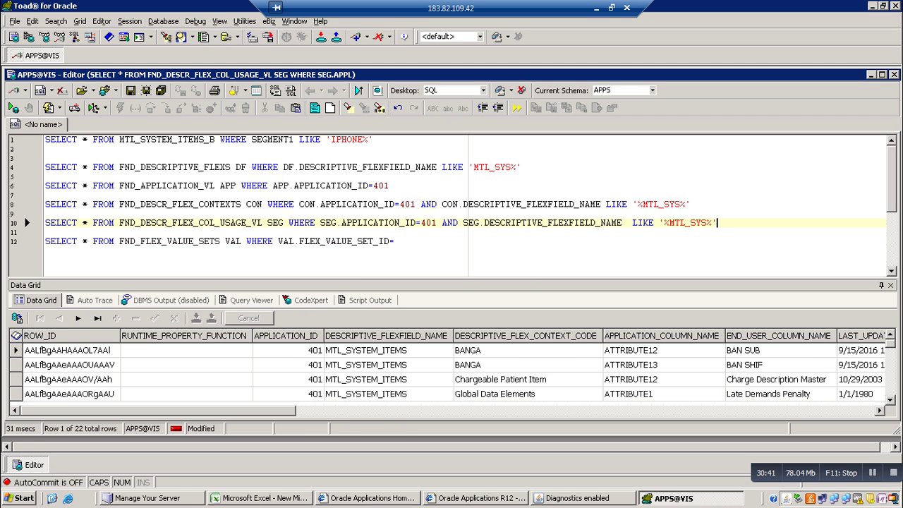
click(452, 379)
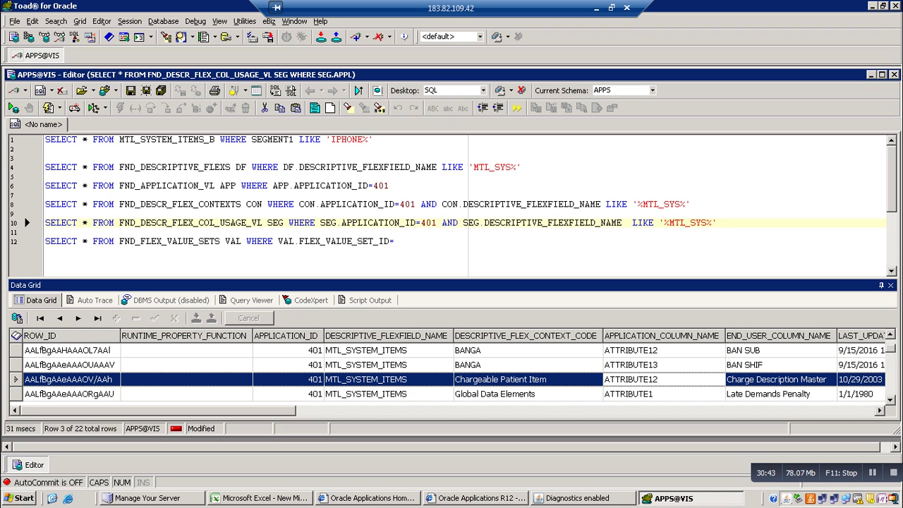
key(Down)
key(Down)
key(Down)
key(Down)
key(Down)
key(Down)
key(Down)
key(Down)
key(Down)
key(Down)
key(Down)
key(Down)
key(Down)
key(Down)
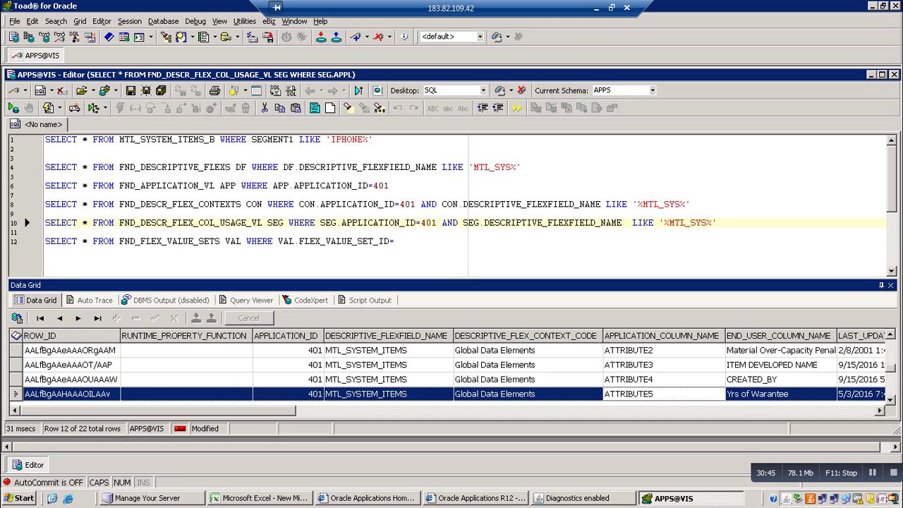
key(Down)
key(Down)
key(Down)
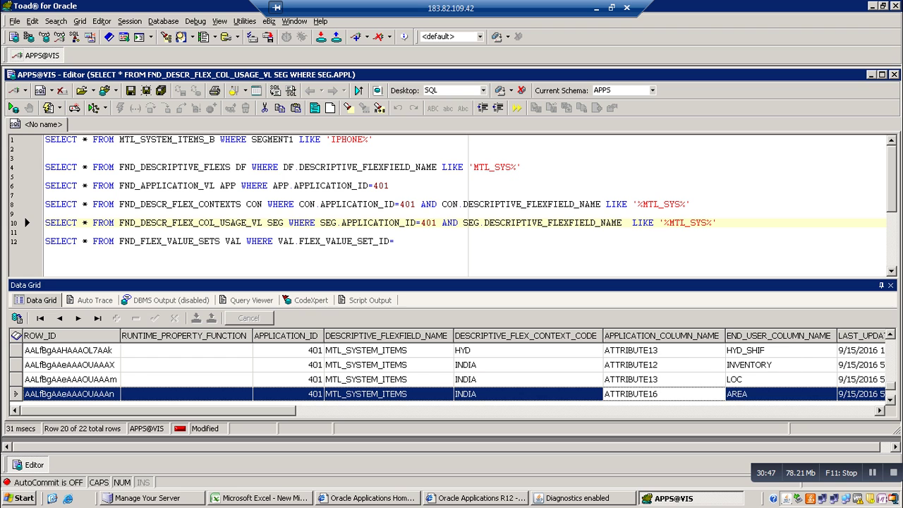
key(Right)
key(Right)
key(Right)
key(Right)
key(Right)
key(Right)
key(Right)
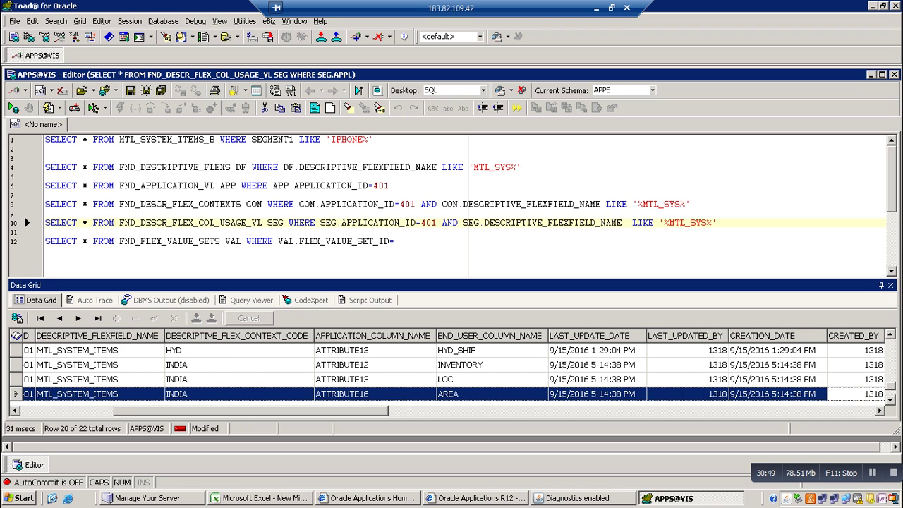
key(Right)
key(Right)
key(Right)
key(Right)
key(Right)
key(Right)
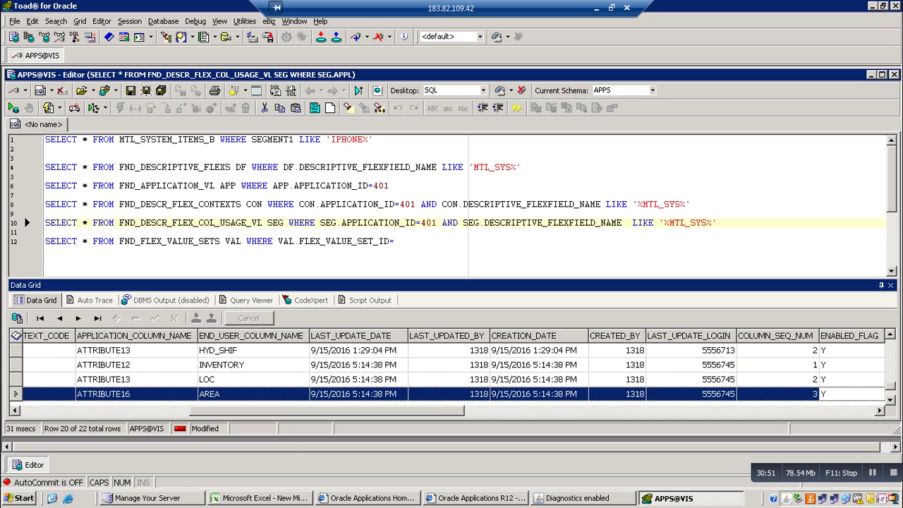
key(Right)
key(Right)
key(Right)
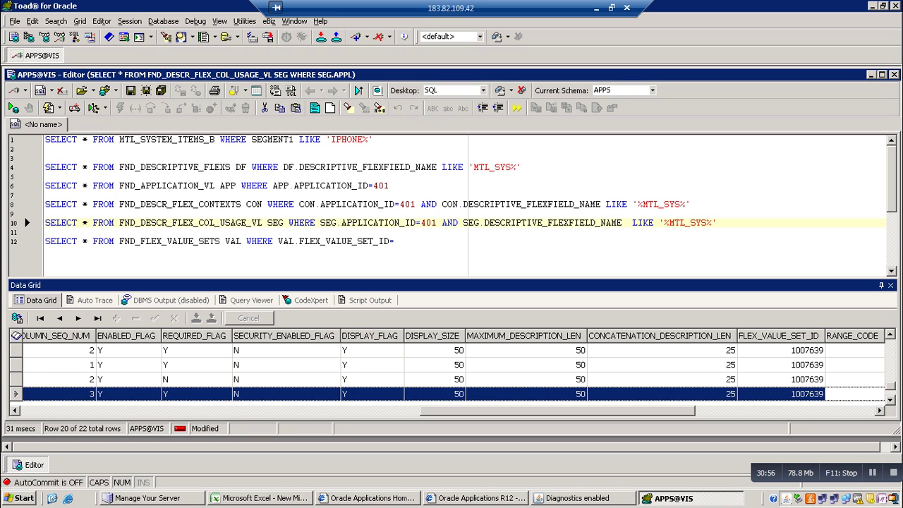
click(395, 241)
text(100)
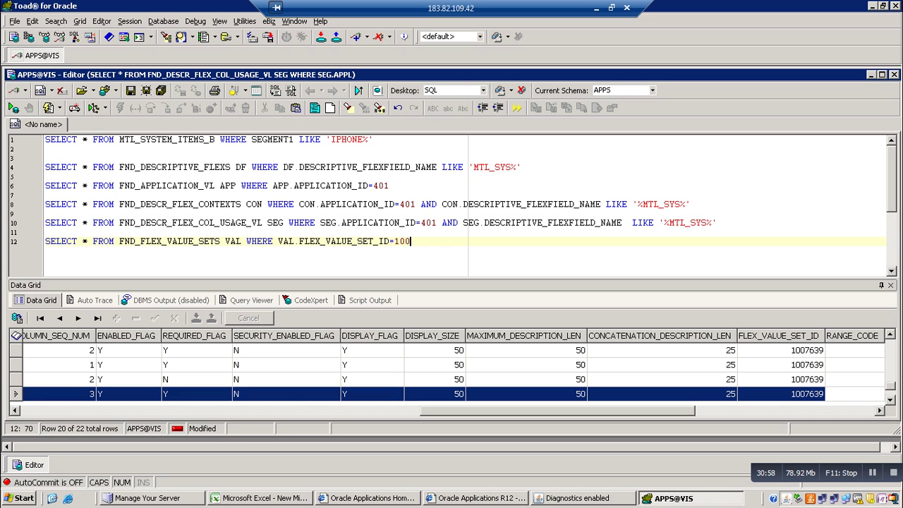
text(7639)
key(F9)
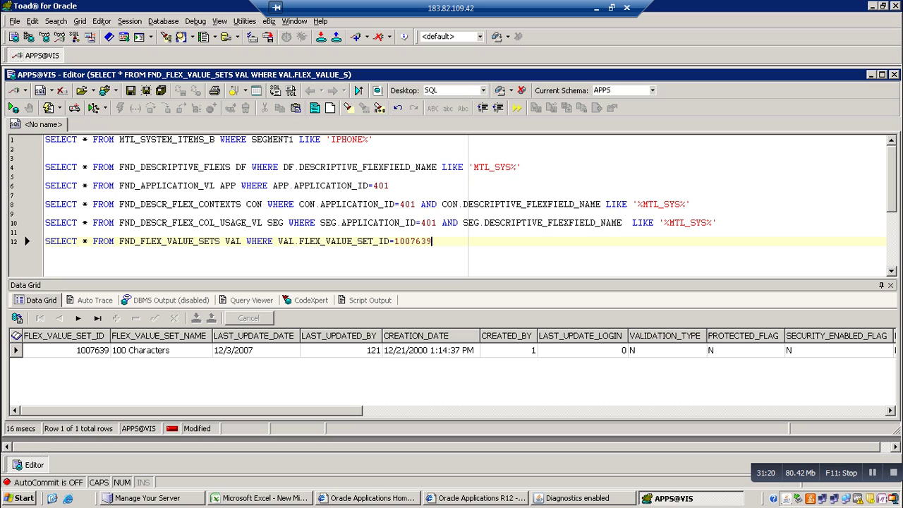
key(Return)
key(Return)
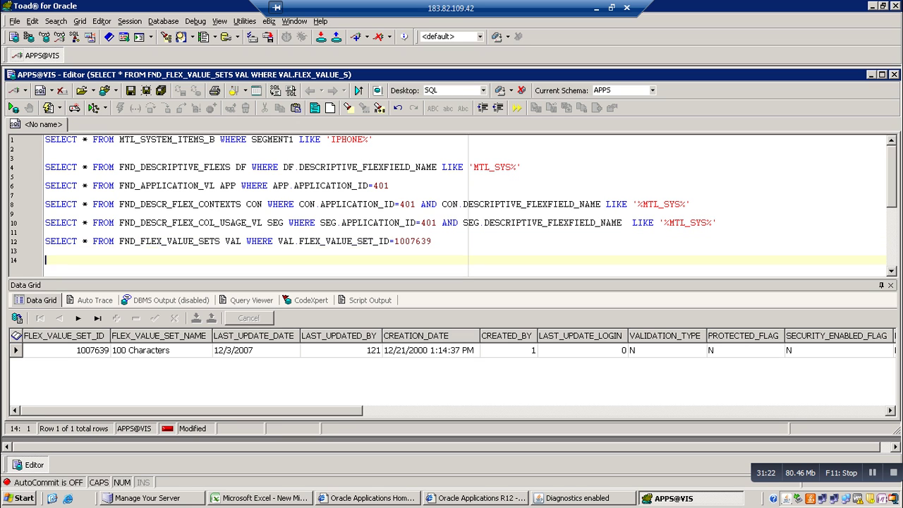
Run the line 4 FND_DESCRIPTIVE_FLEXS query, copy it into a new SELECT on line 14, and run it
text(SELECT)
click(523, 167)
key(F9)
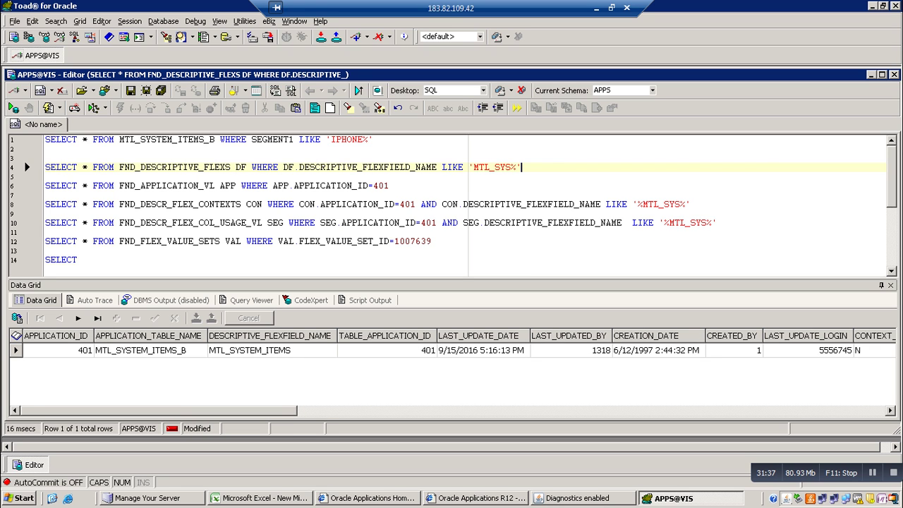
drag(522, 167, 82, 167)
key(ctrl+c)
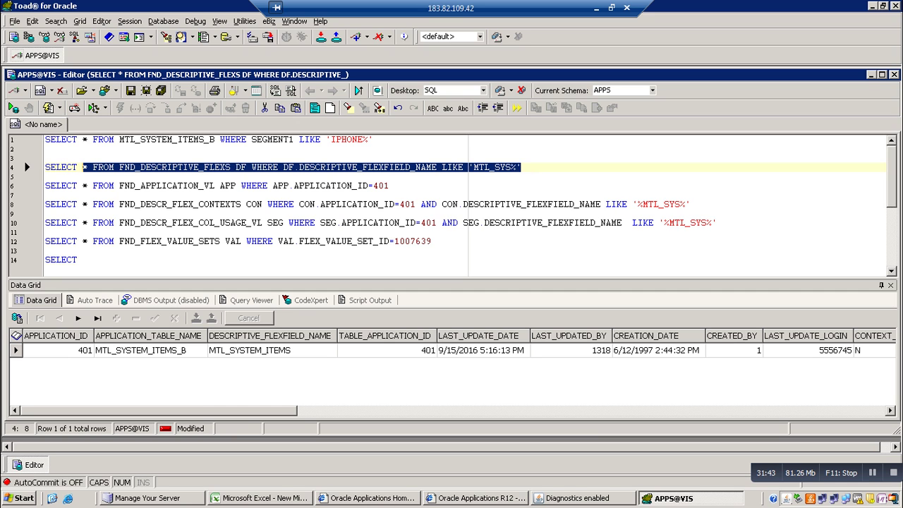
click(82, 259)
key(ctrl+v)
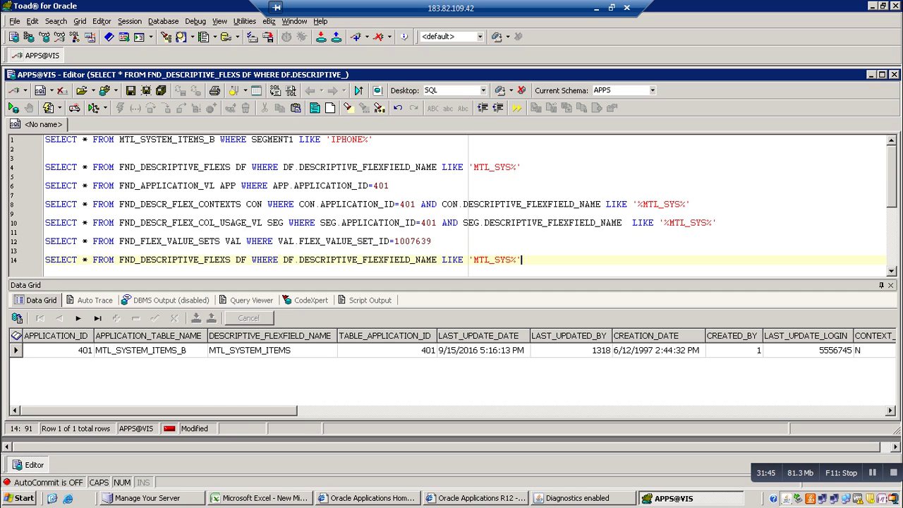
key(F9)
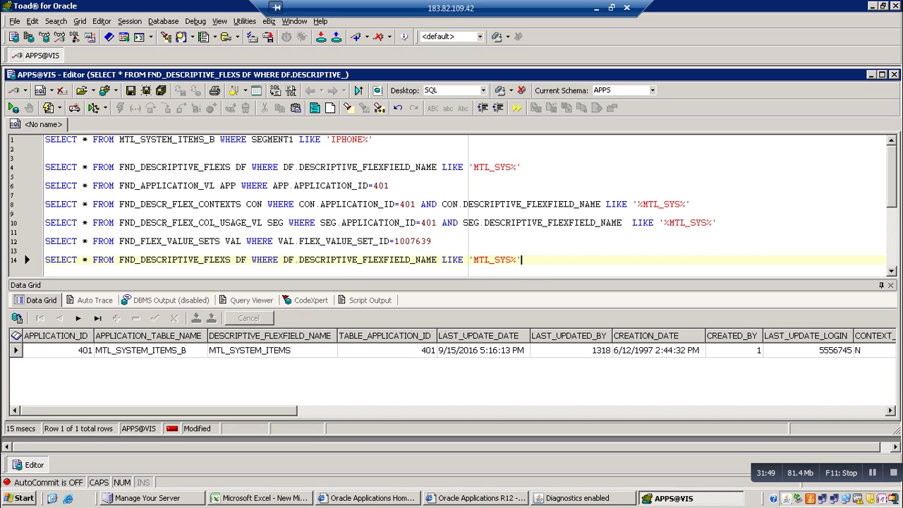
Replace the asterisk with DF.APPLICATION_ID, DF.APPLICATION_TABLE_NAME and DF.DESCRIPTIVE_FLEXFIELD_NAME using code completion
click(88, 259)
key(BackSpace)
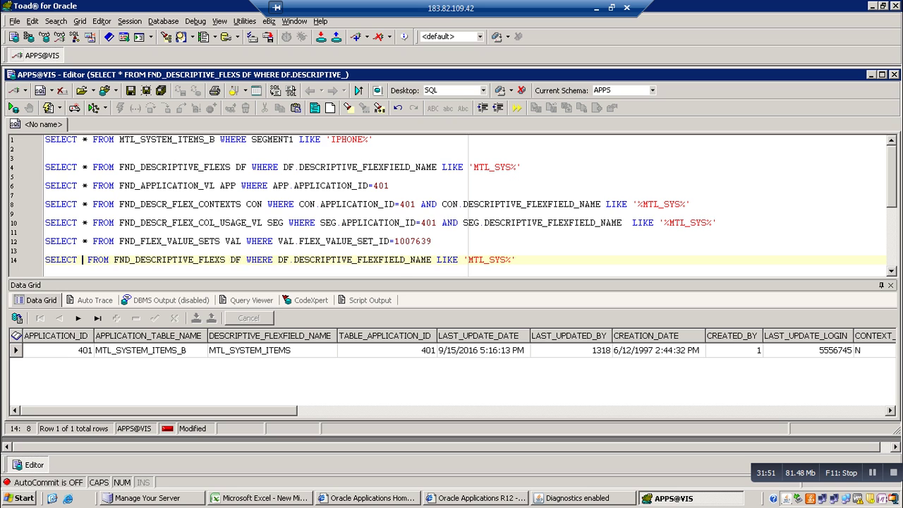
text(DF)
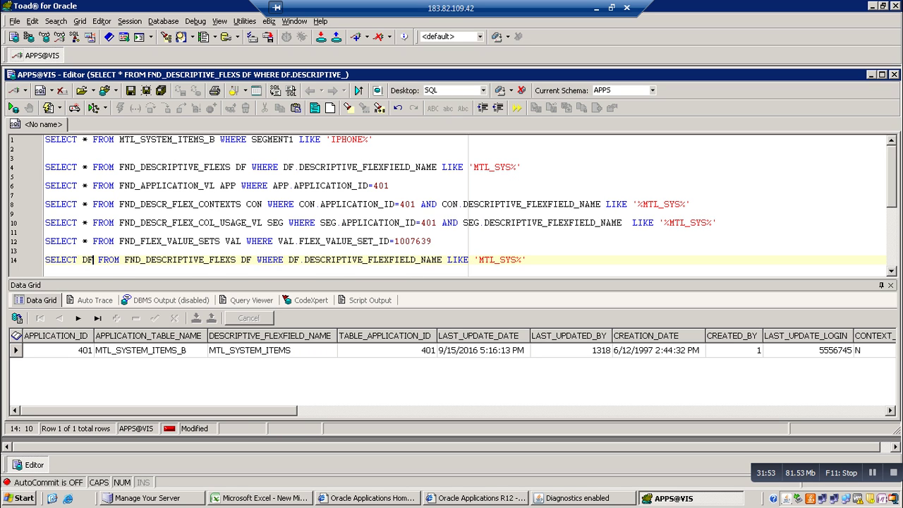
text(.)
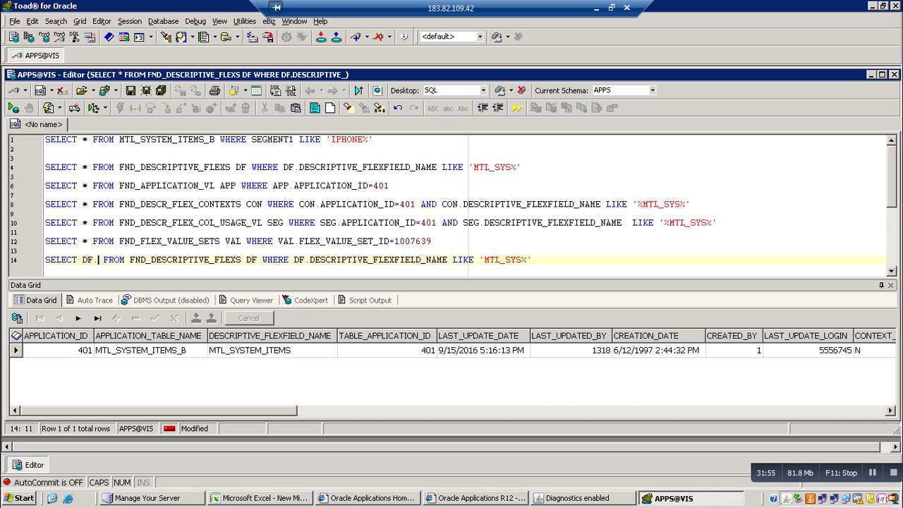
text(A)
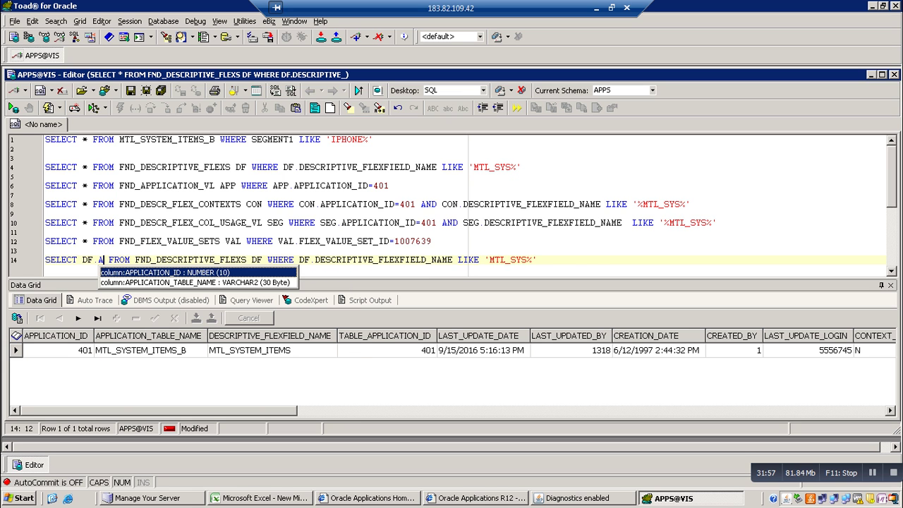
key(Return)
text(,)
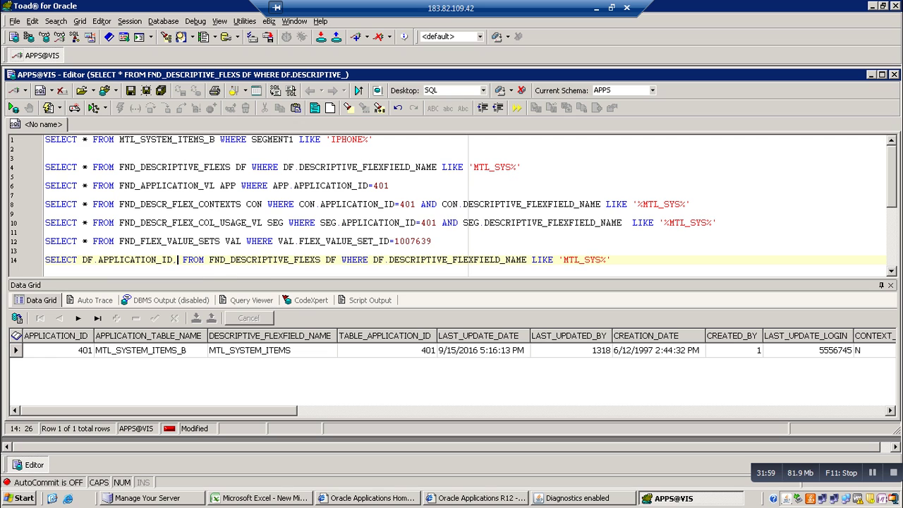
text(DF)
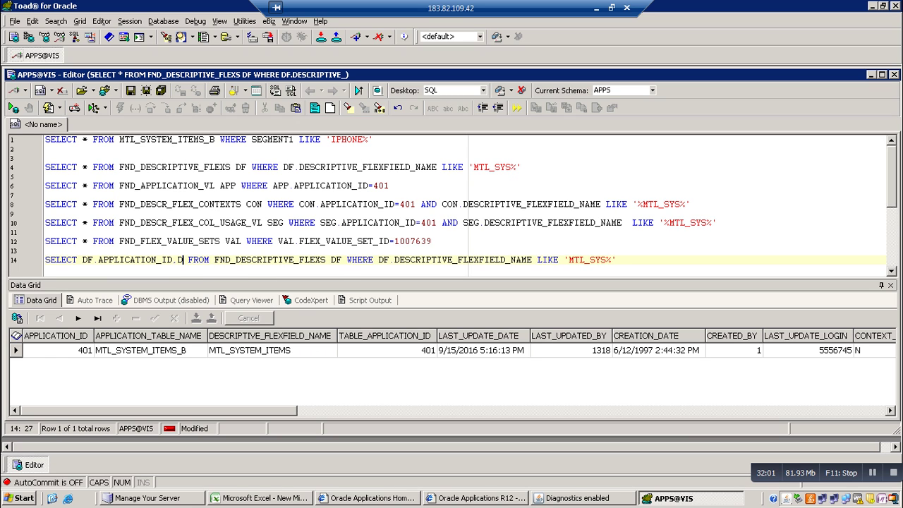
text(.)
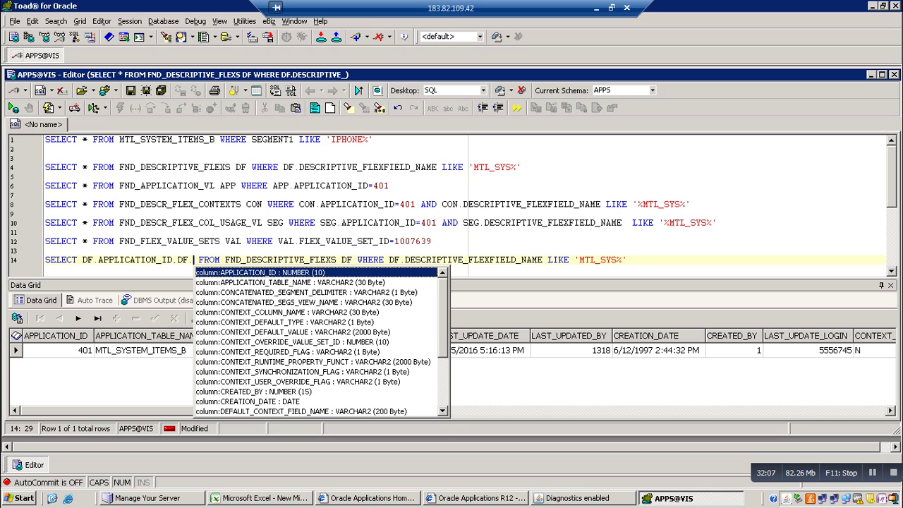
key(Down)
key(Return)
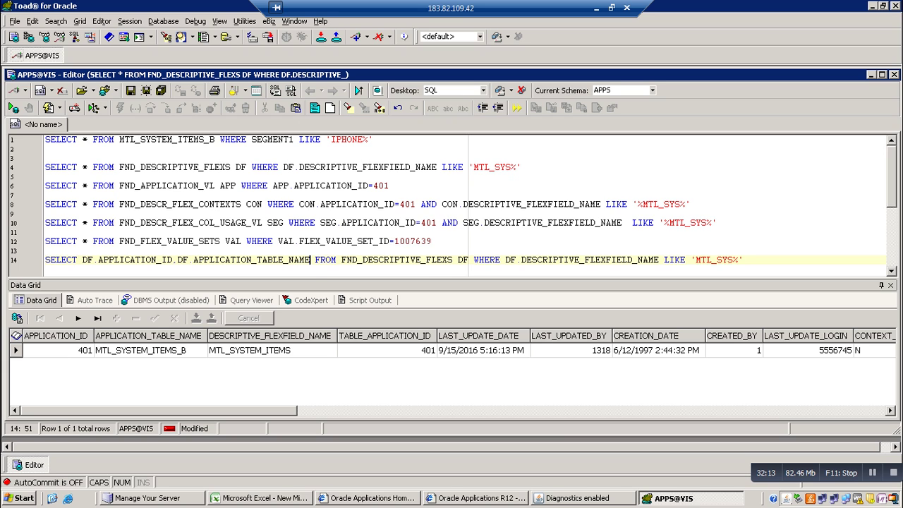
text(,)
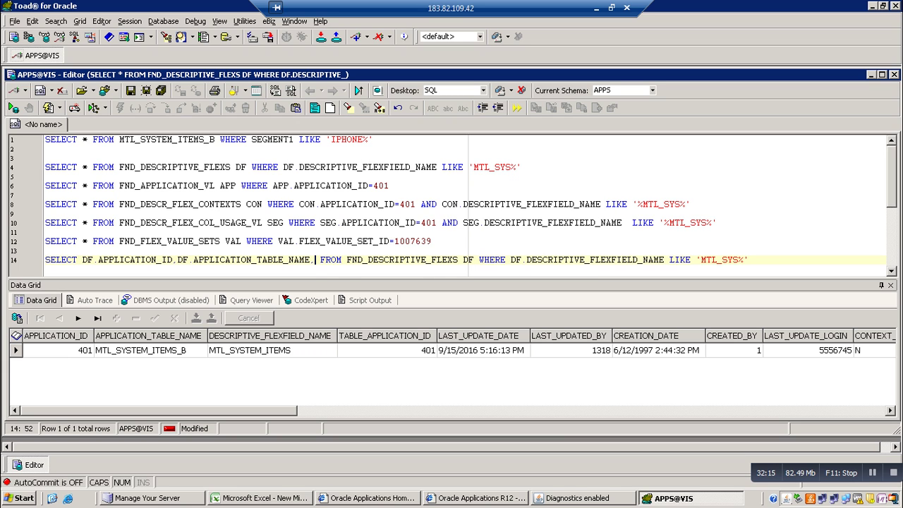
text(DF)
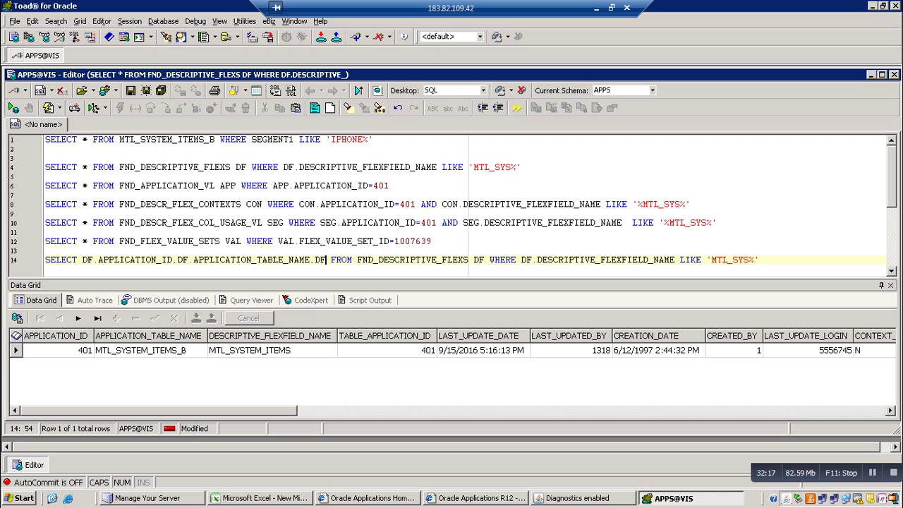
text(.)
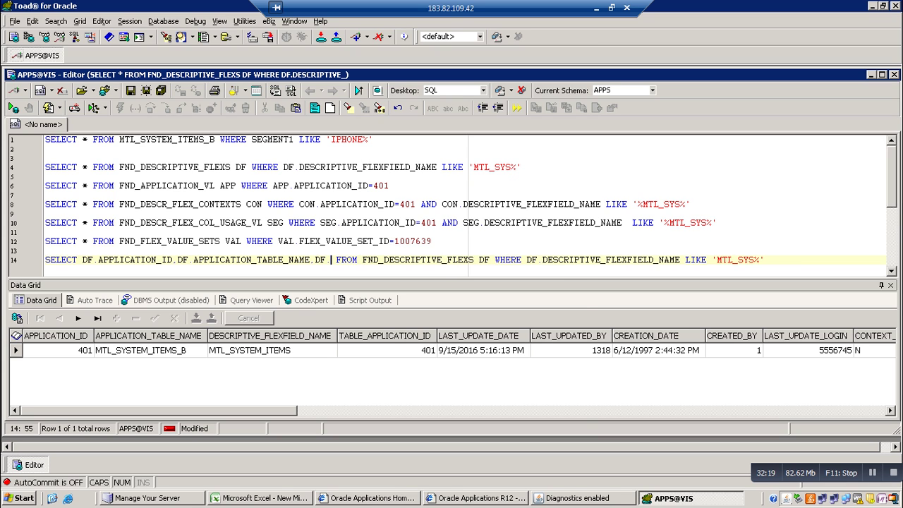
text(D)
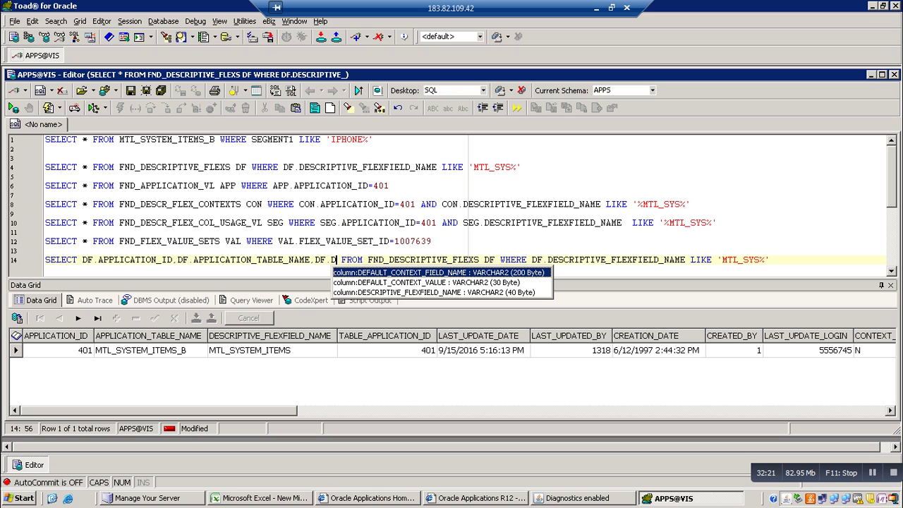
key(Down)
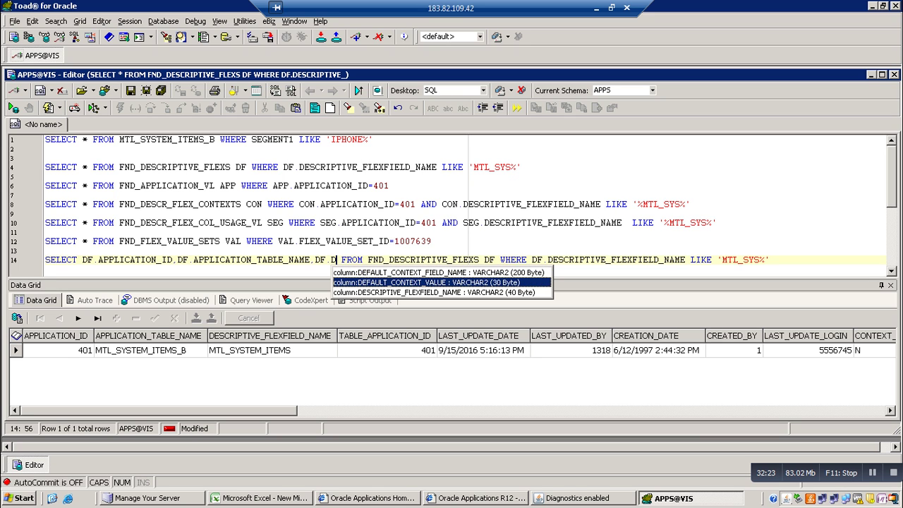
key(Down)
key(Return)
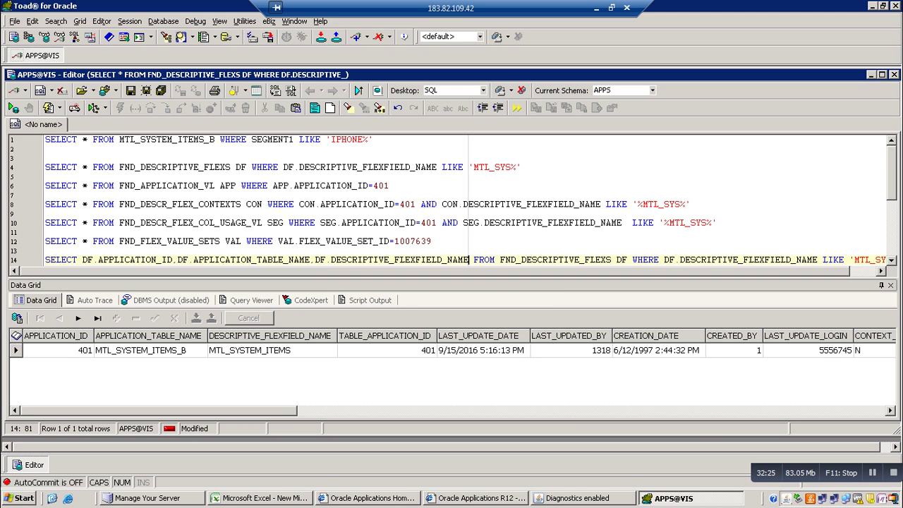
Break the long query line so the FND_DESCRIPTIVE_FLEXS clause starts a new line
drag(155, 411, 403, 410)
scroll(452, 350, right, 5)
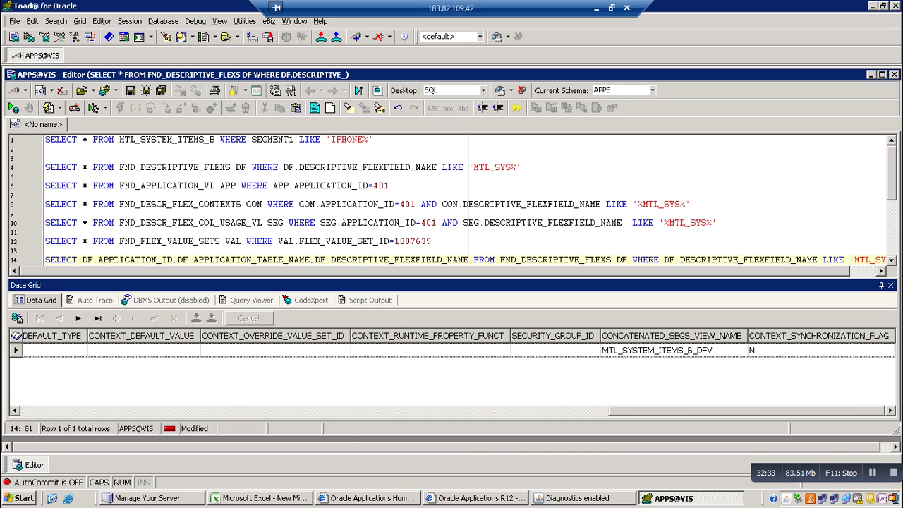
scroll(452, 367, left, 10)
scroll(452, 367, left, 1)
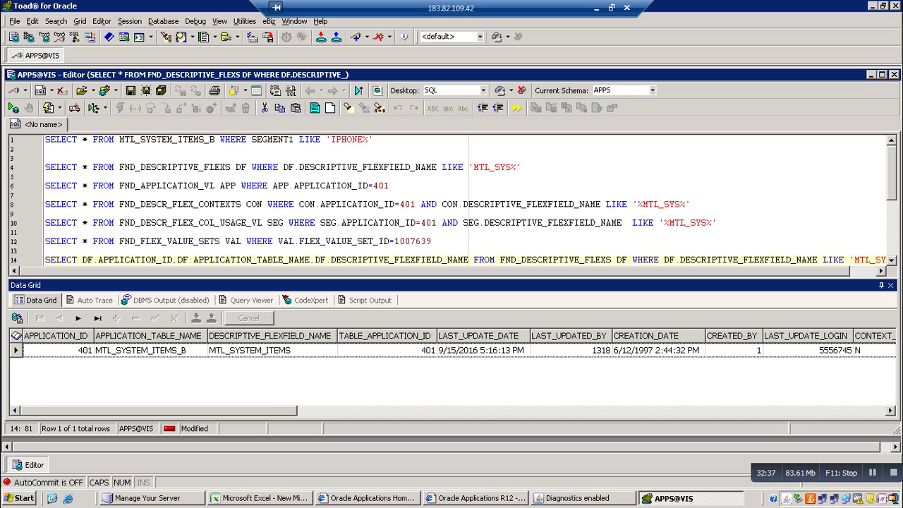
click(499, 260)
key(Return)
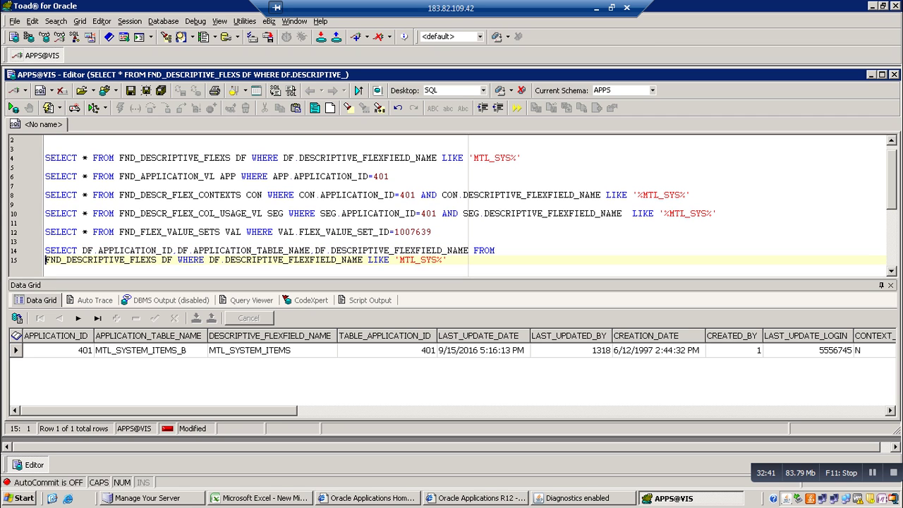
Alias the columns as APP_ID, APP_TAB_NAM and DES_NAME and run the query, returning 401, MTL_SYSTEM_ITEMS_B
click(172, 251)
text(APP)
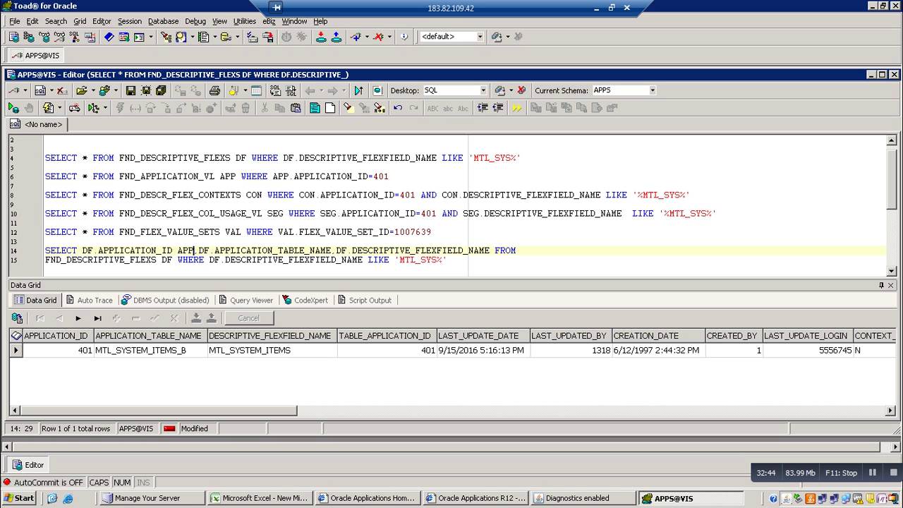
text(_ID)
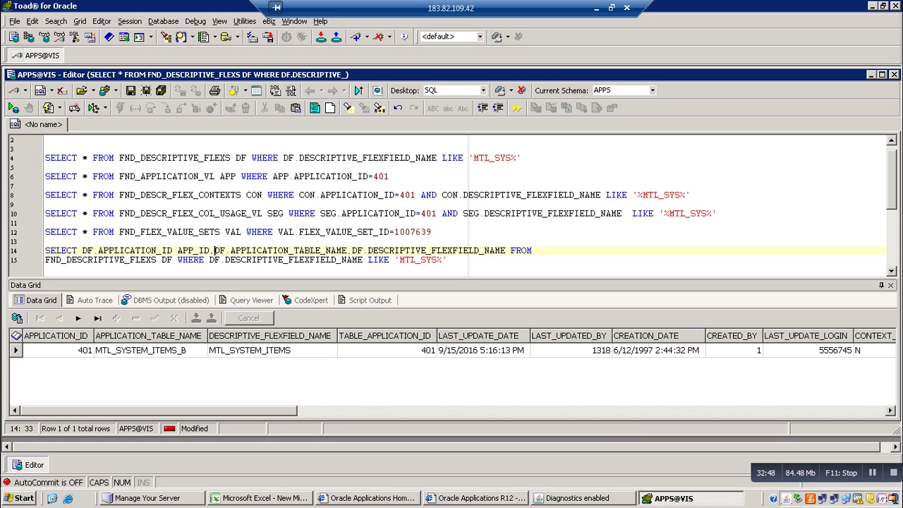
key(Right)
key(Right)
key(Right)
key(Right)
key(Right)
key(Right)
key(Right)
key(Right)
key(Right)
key(Right)
key(Right)
key(Right)
key(Right)
key(Right)
key(Right)
key(Right)
key(Right)
key(Right)
key(Right)
key(Right)
key(Right)
key(Right)
key(Right)
key(Right)
key(Right)
key(Right)
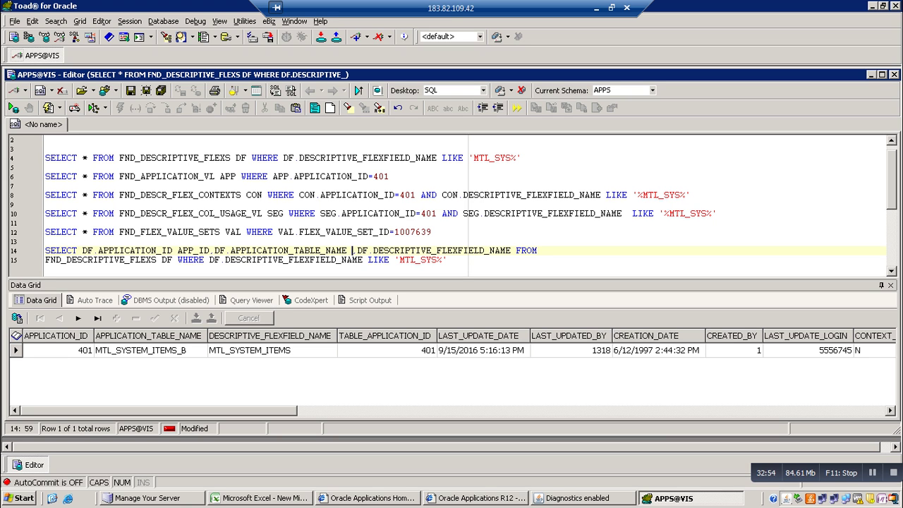
text(A)
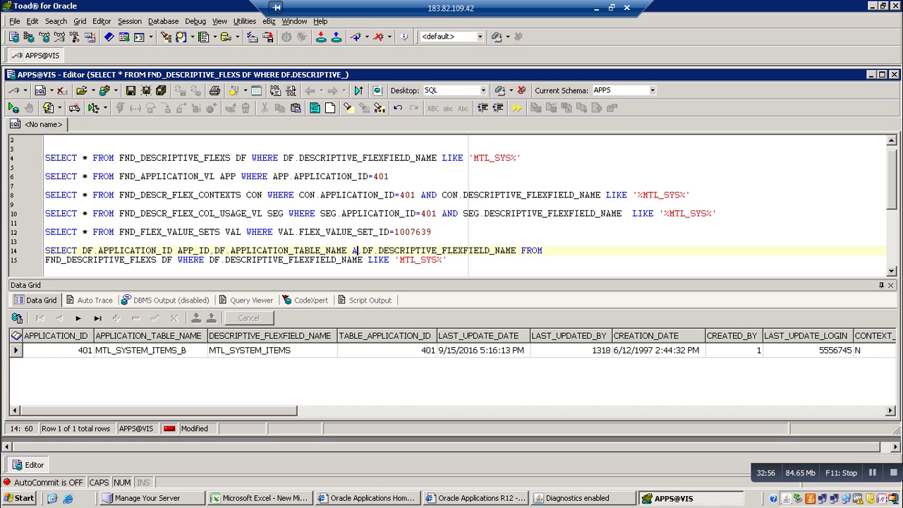
text(PP)
text(_TAB)
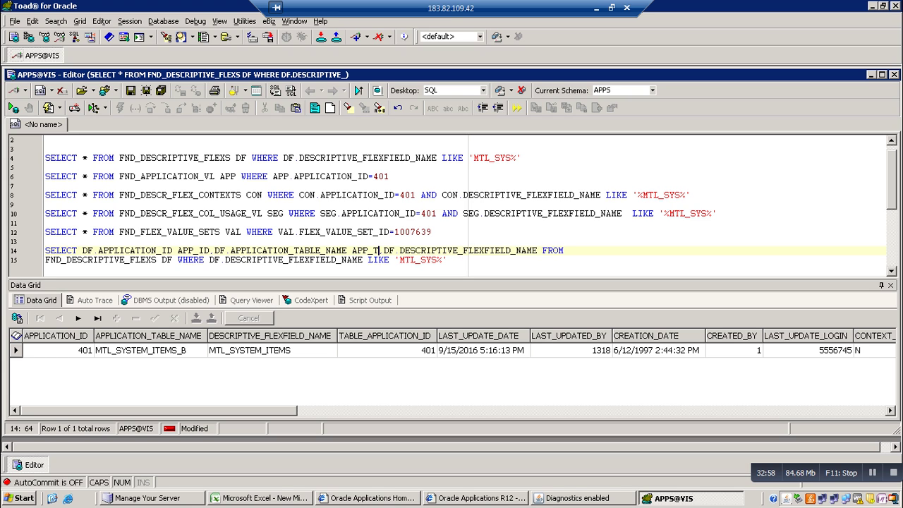
text(_NAM)
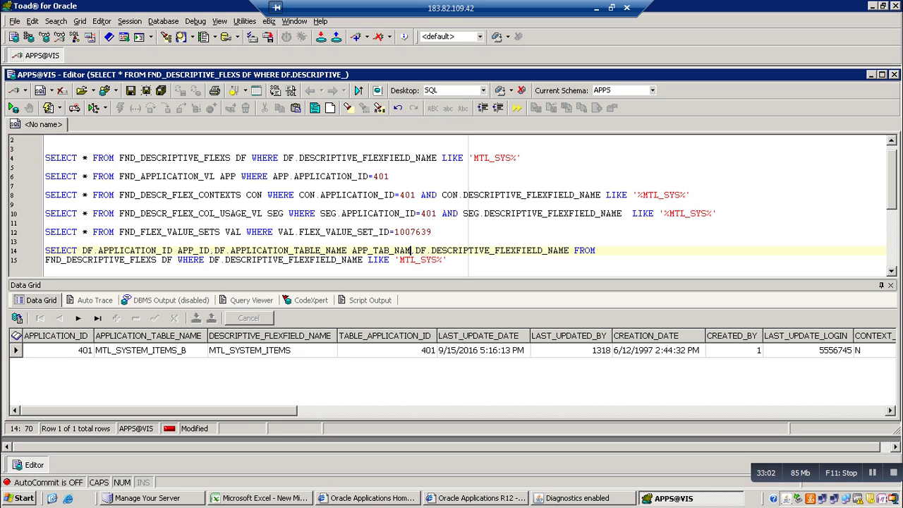
click(570, 250)
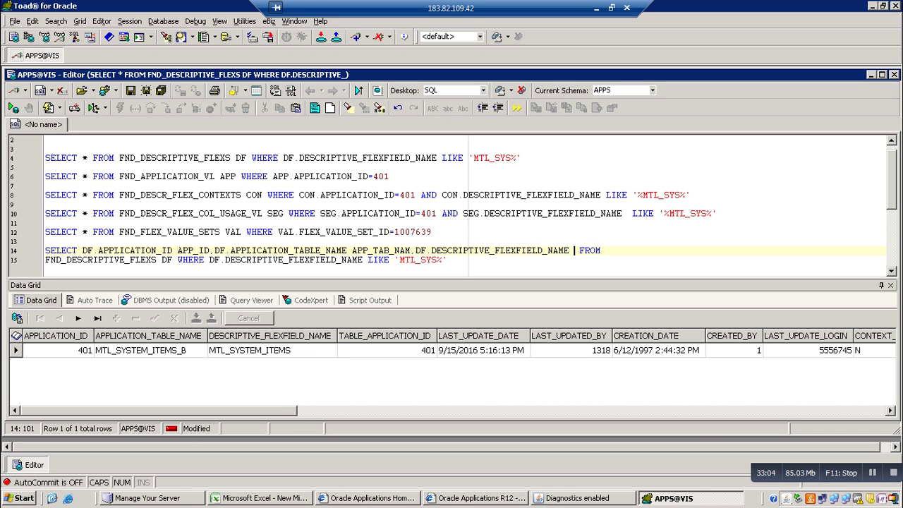
text(DES_NAME)
key(F9)
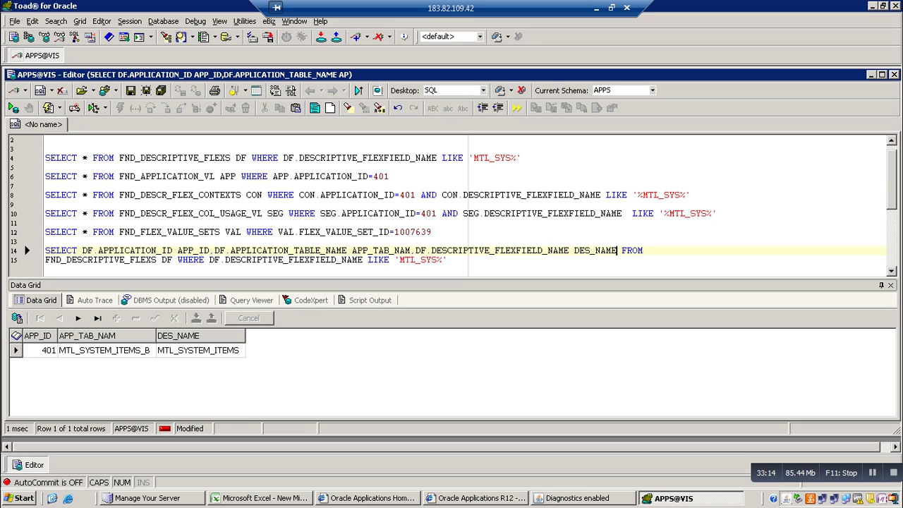
click(394, 177)
Run the FND_APPLICATION_VL query and add FND_APPLICATION_VL APP to line 14's table list
key(F9)
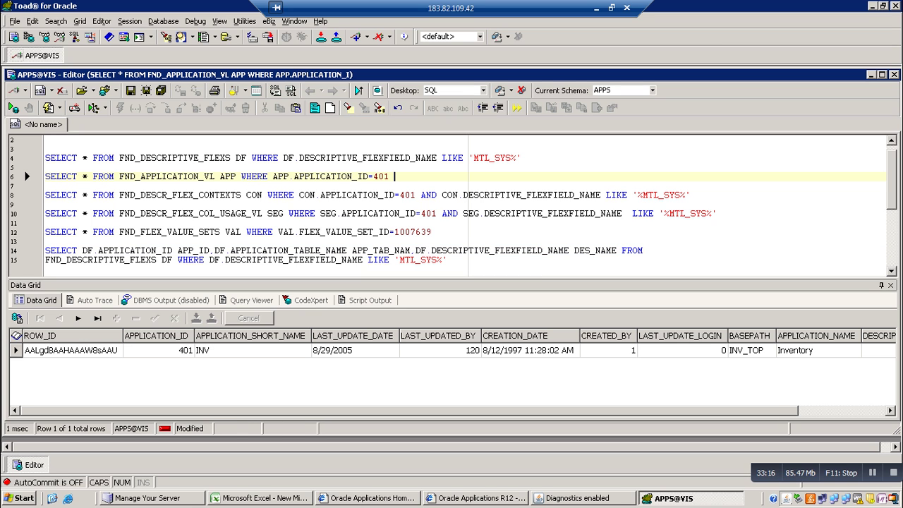
key(Right)
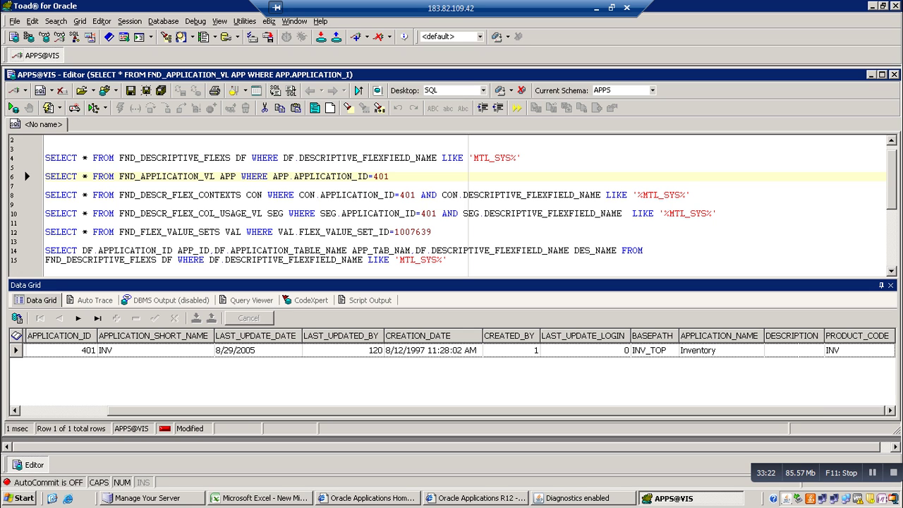
click(172, 260)
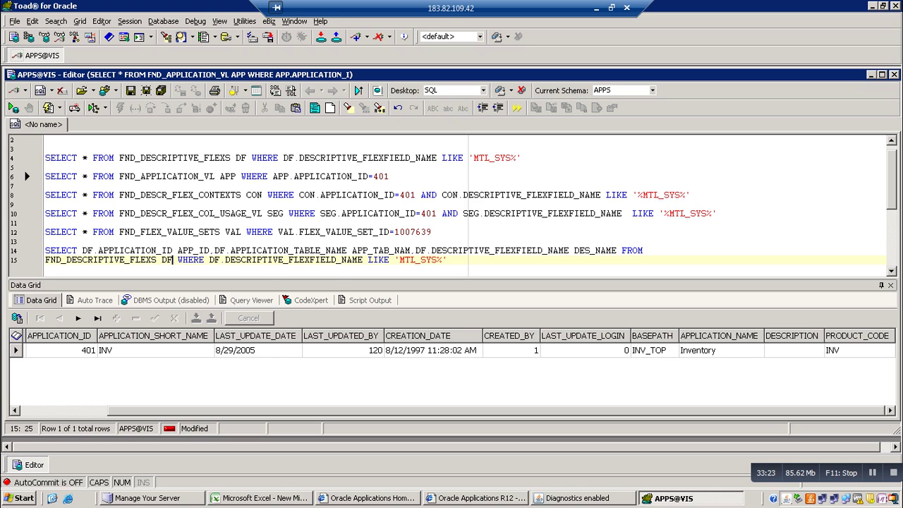
text(,FND)
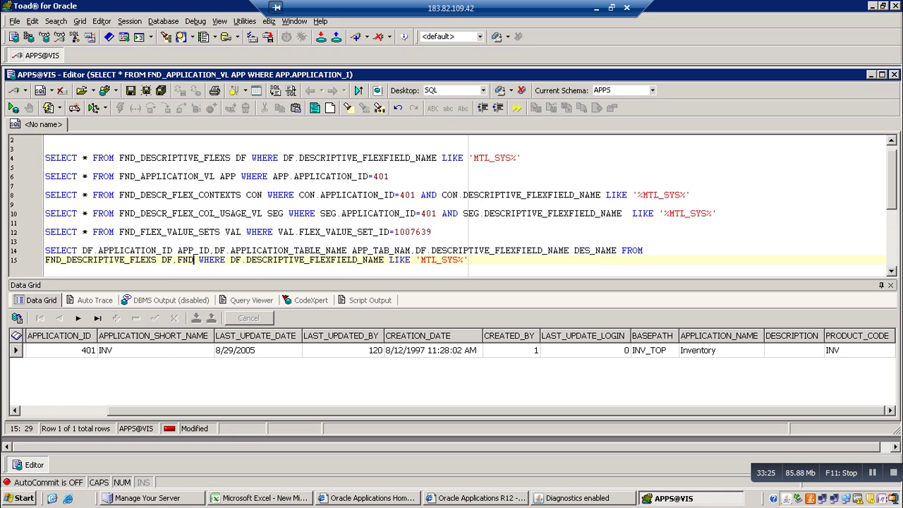
text(_)
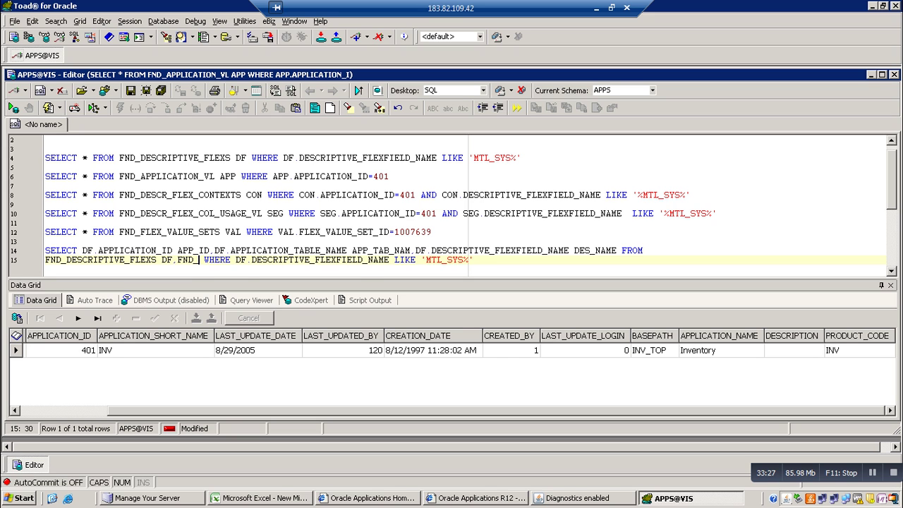
text(APPLI)
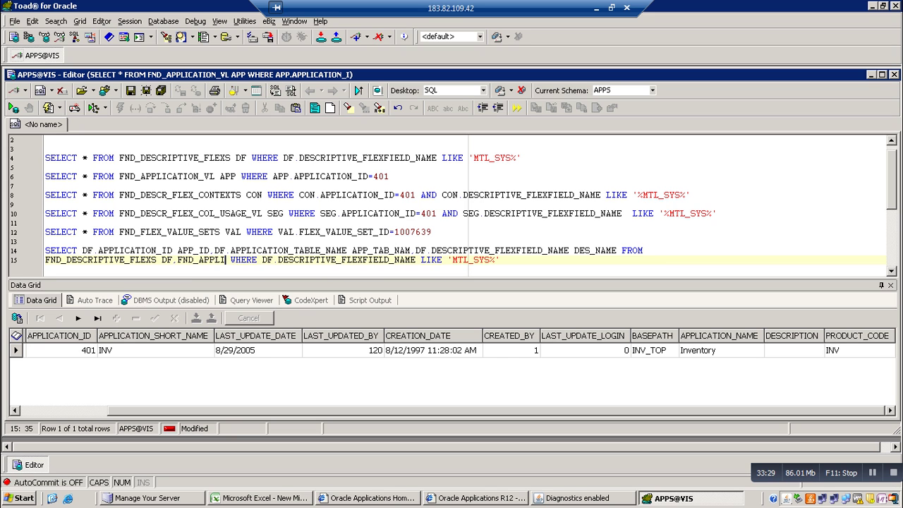
text(CATION)
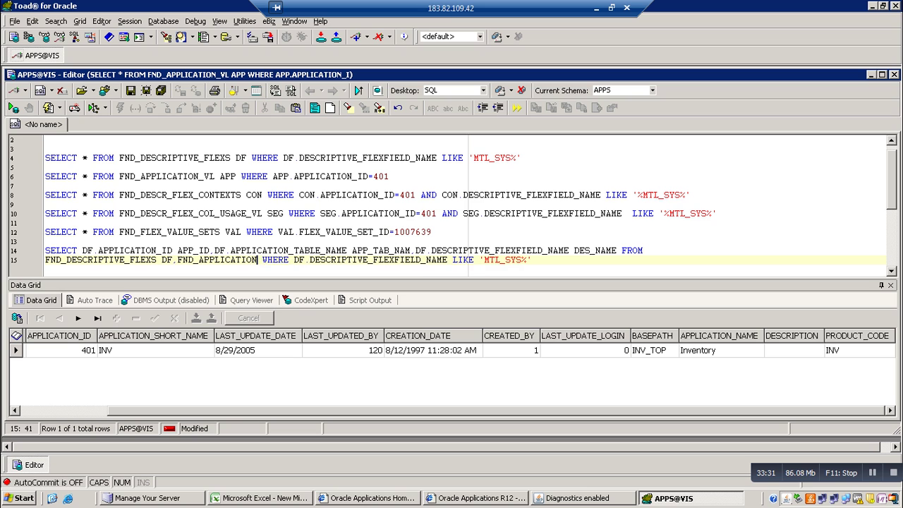
text(_VL)
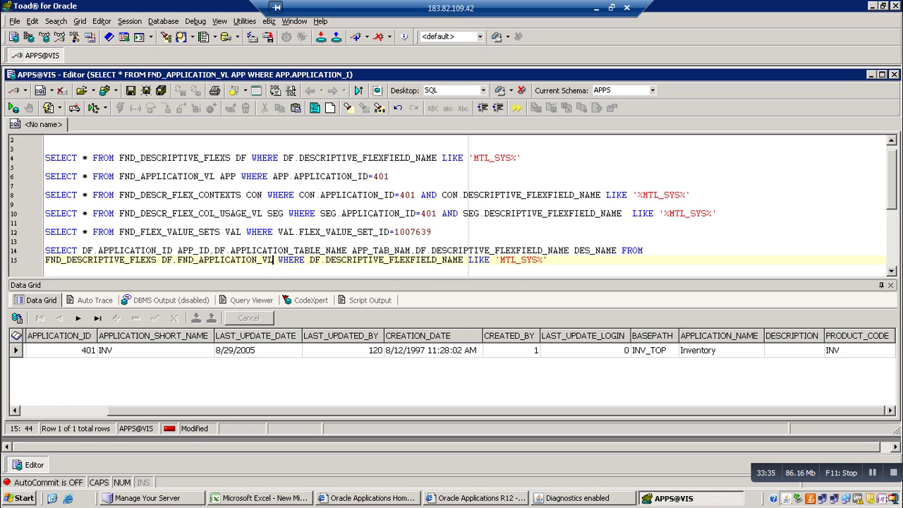
text( APP)
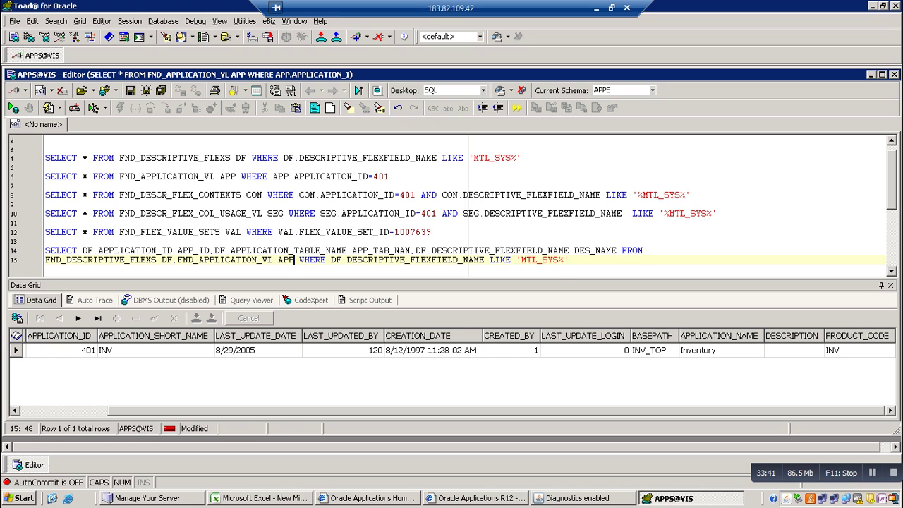
Select APP.APPLICATION_NAME aliased RES_NAME and run the query, returning 288 rows
click(617, 251)
text(,)
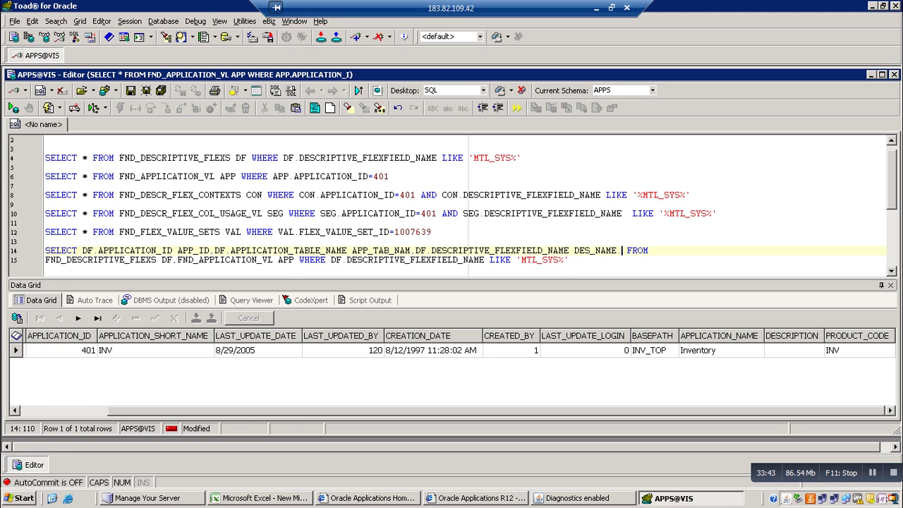
text(APP)
key(BackSpace)
key(BackSpace)
key(BackSpace)
key(BackSpace)
text(,APP.)
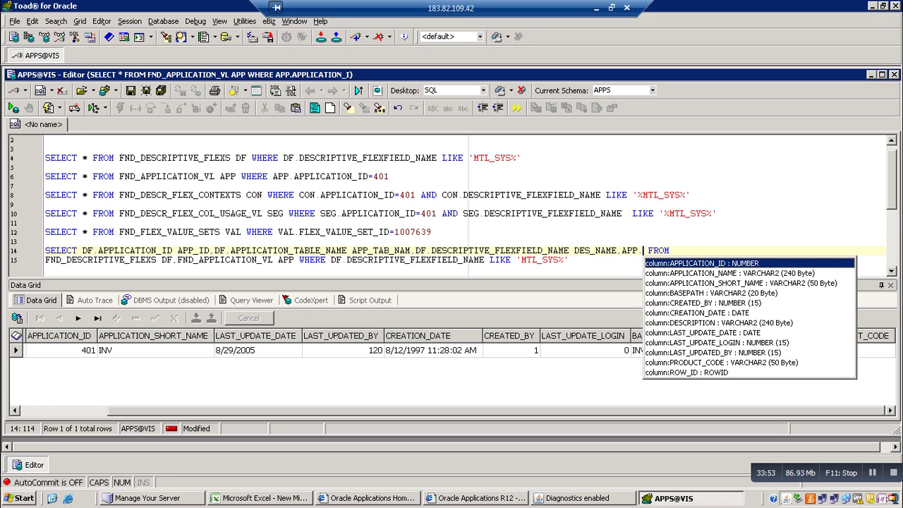
key(Down)
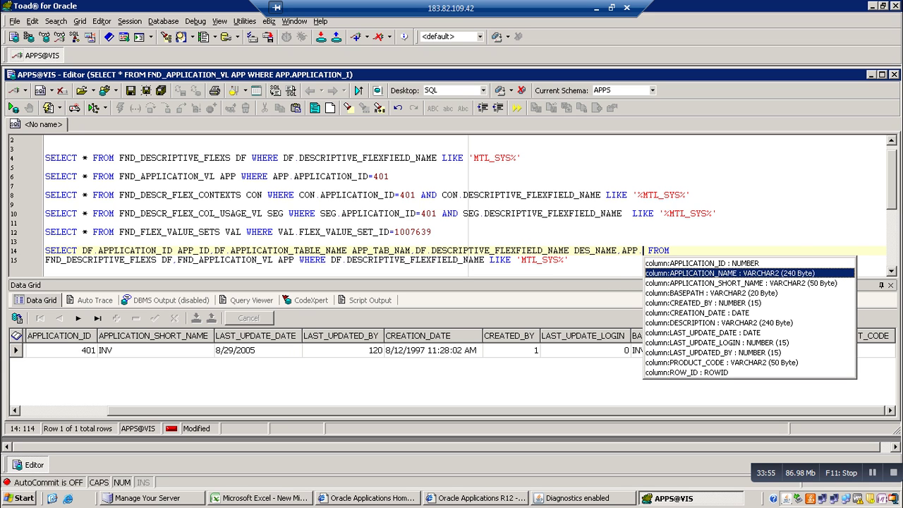
key(Return)
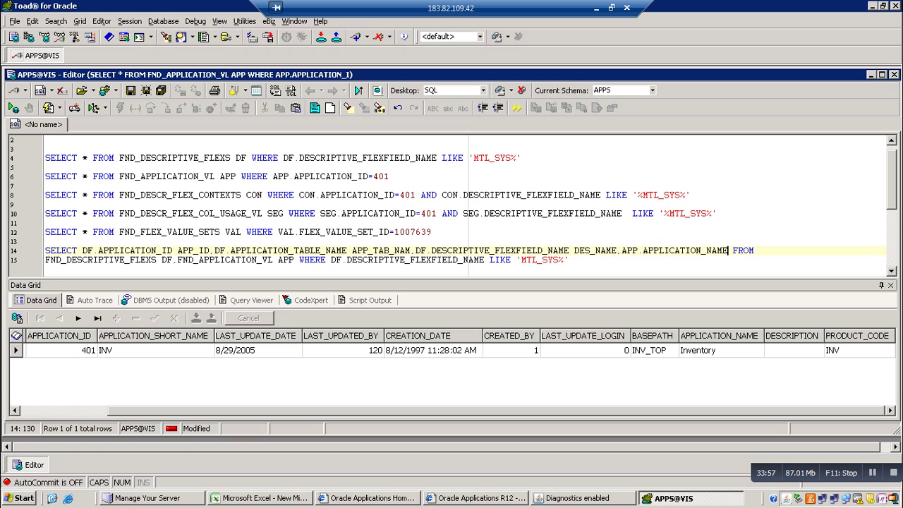
text(APP)
key(BackSpace)
key(BackSpace)
key(Left)
key(Delete)
text(RES_NAME)
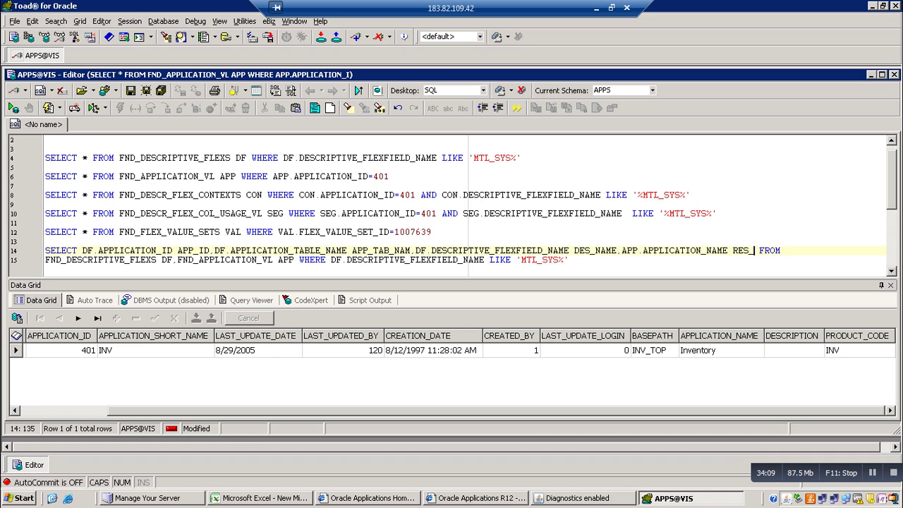
key(F9)
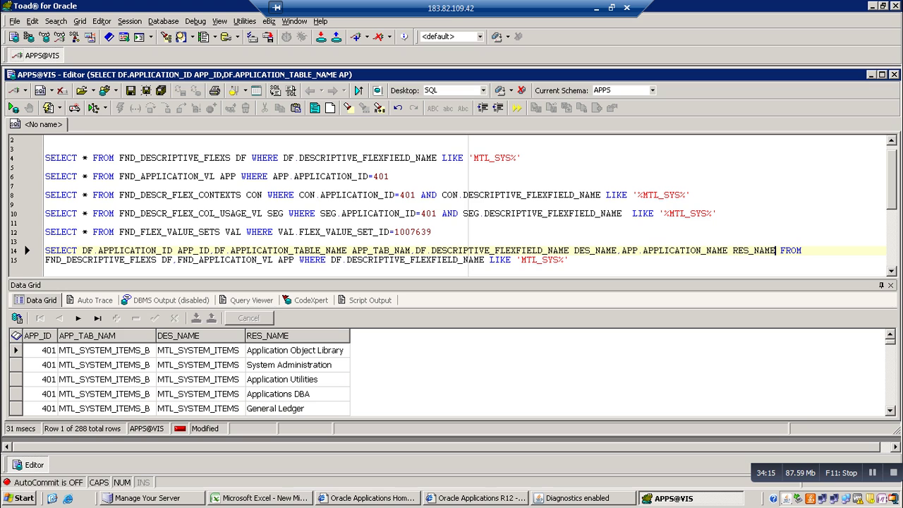
Add the condition AND DF.APPLICATION_ID=APP.APPLICATION_ID and run it, leaving the single Inventory row
click(569, 260)
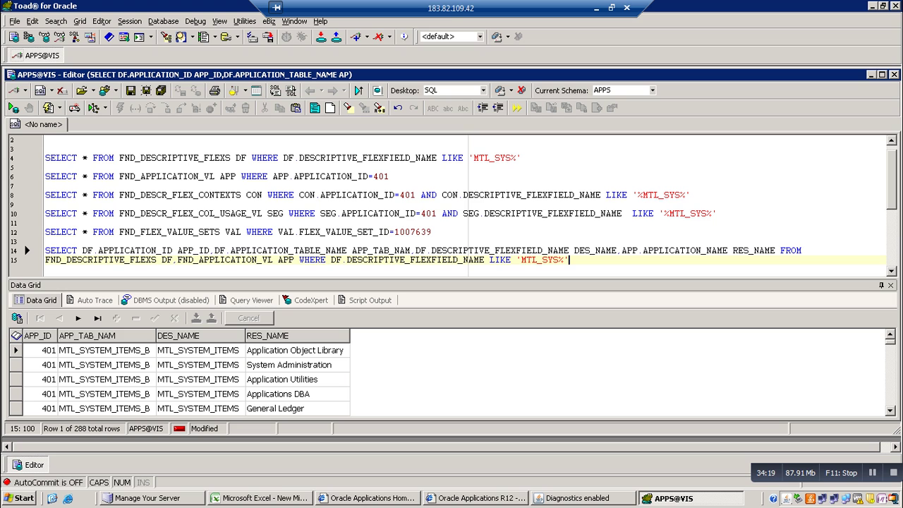
key(Return)
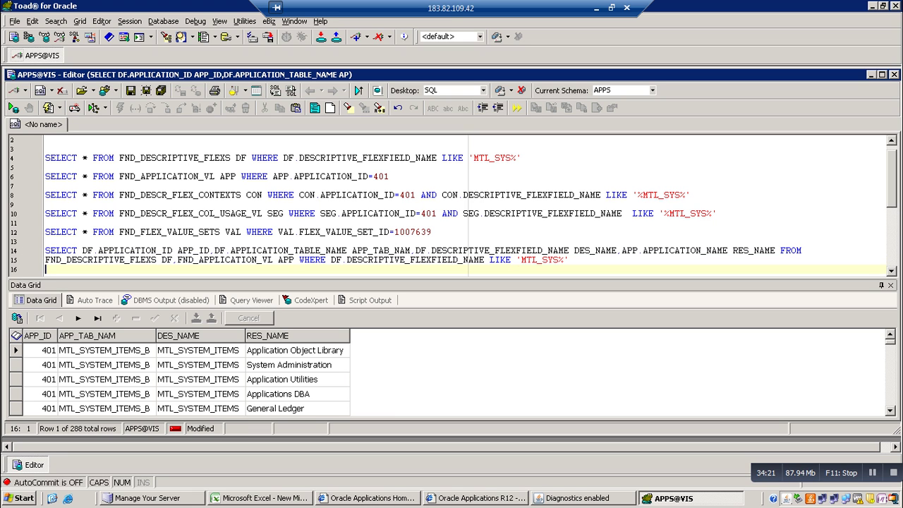
text(AND DF.A)
key(Return)
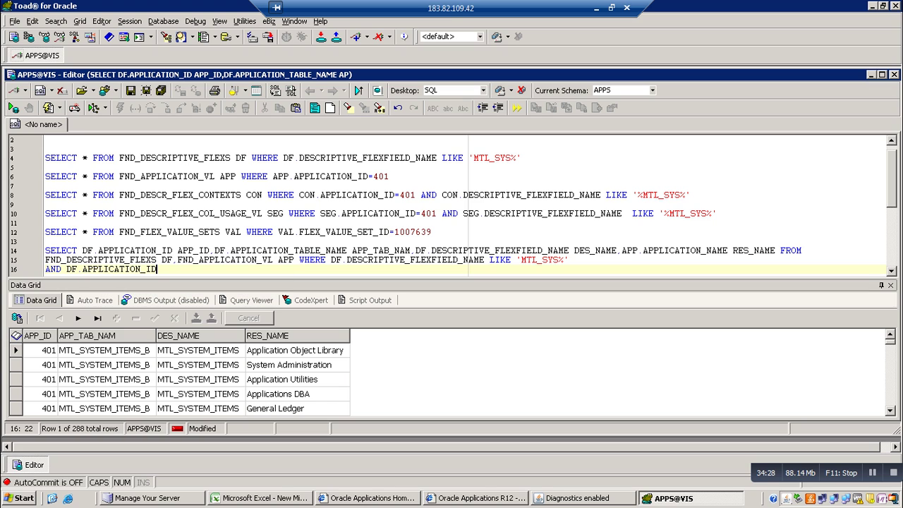
text(=APP.A)
key(Return)
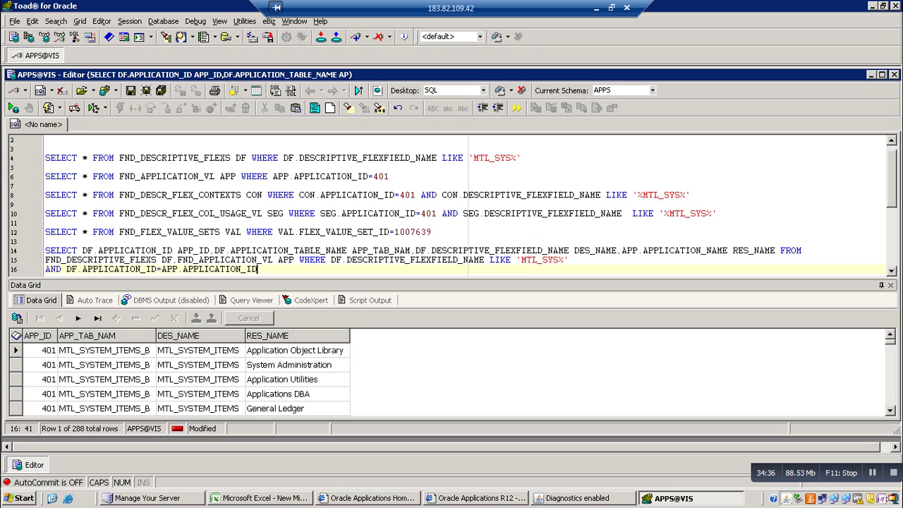
key(F9)
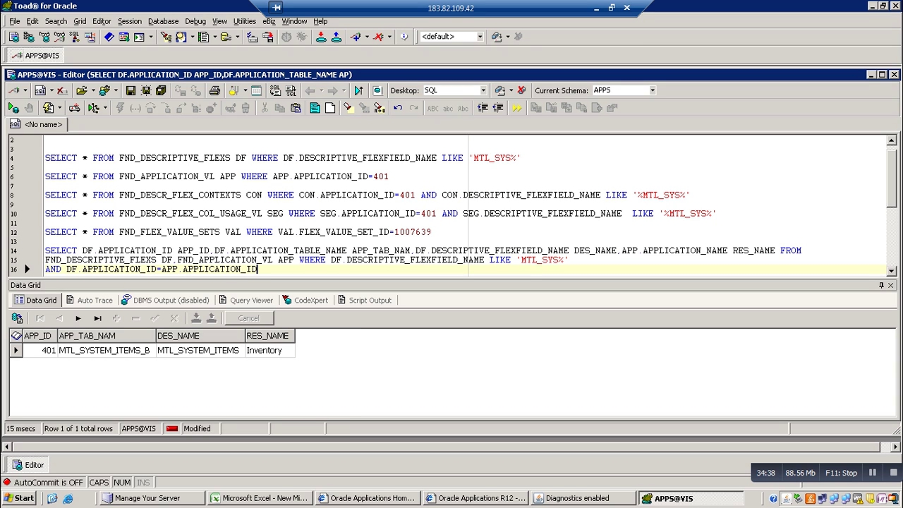
click(691, 195)
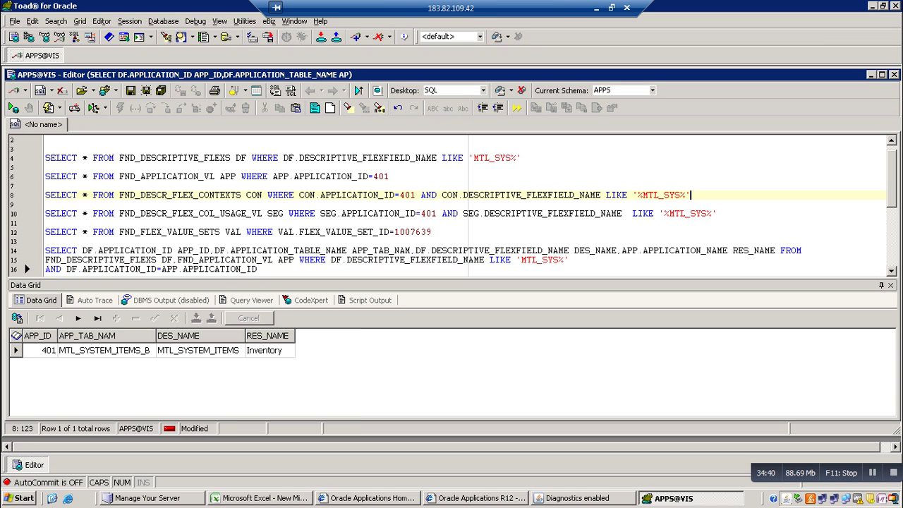
Run the line 8 contexts query and add FND_DESCR_FLEX_CONTEXTS CON to line 14's FROM list
key(F9)
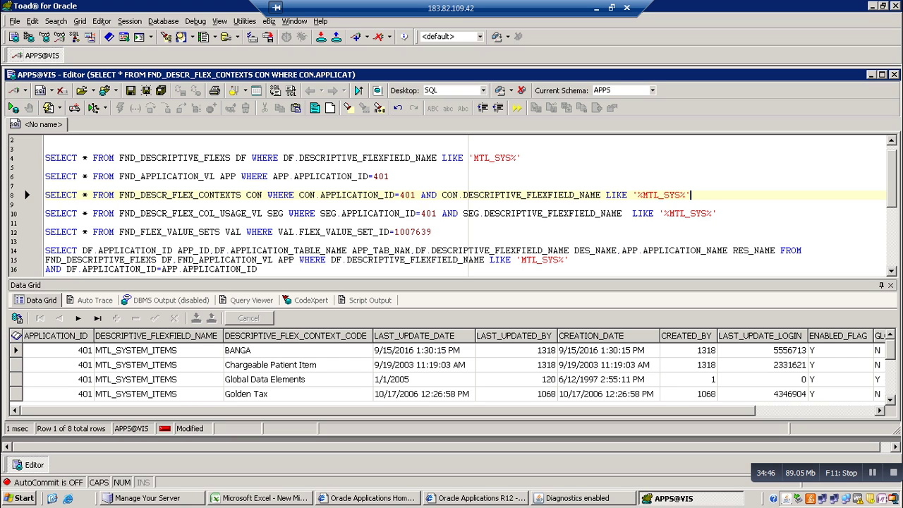
click(295, 260)
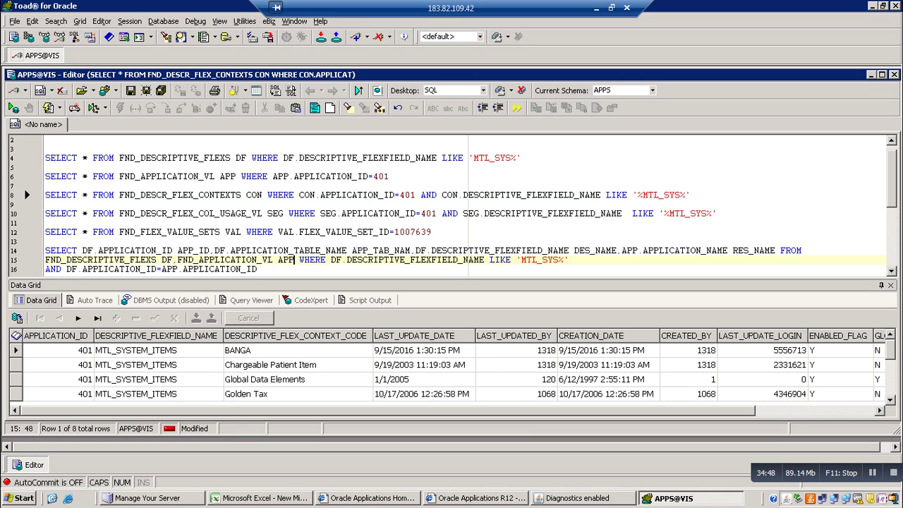
text(.)
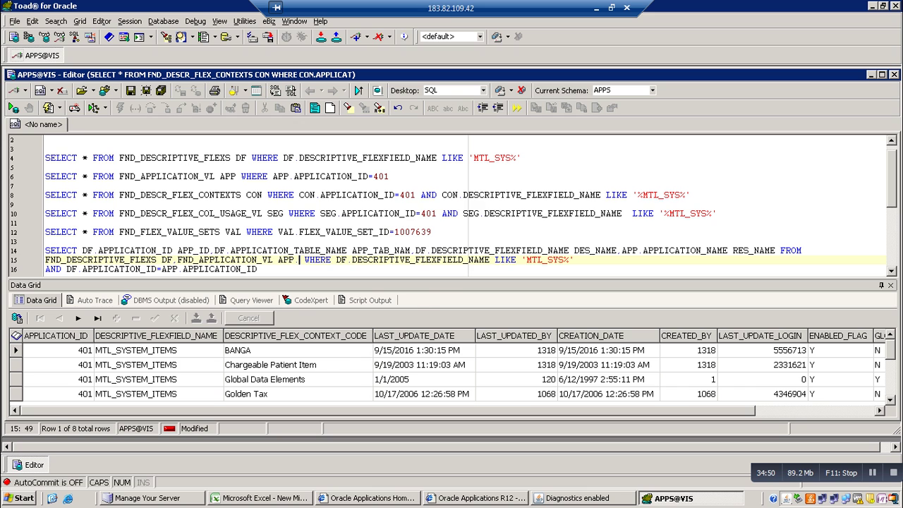
key(BackSpace)
text(.)
text(FND_)
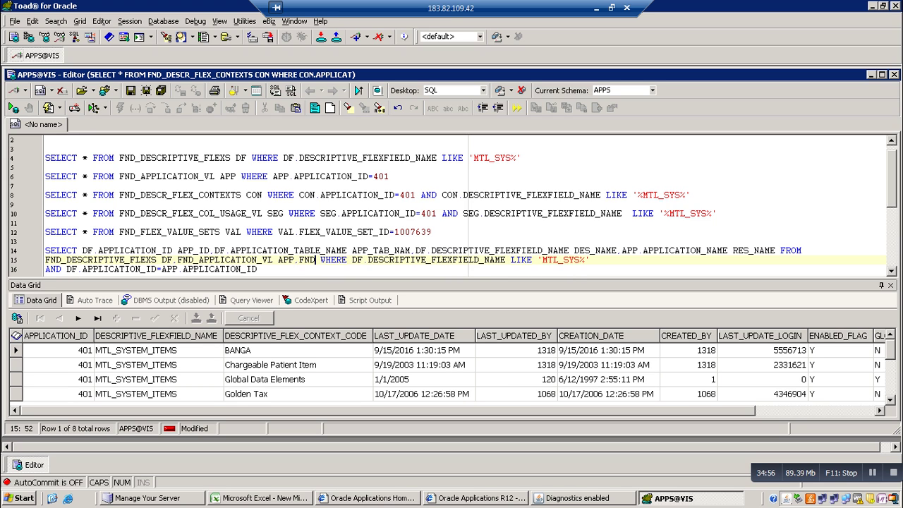
text(DESCR)
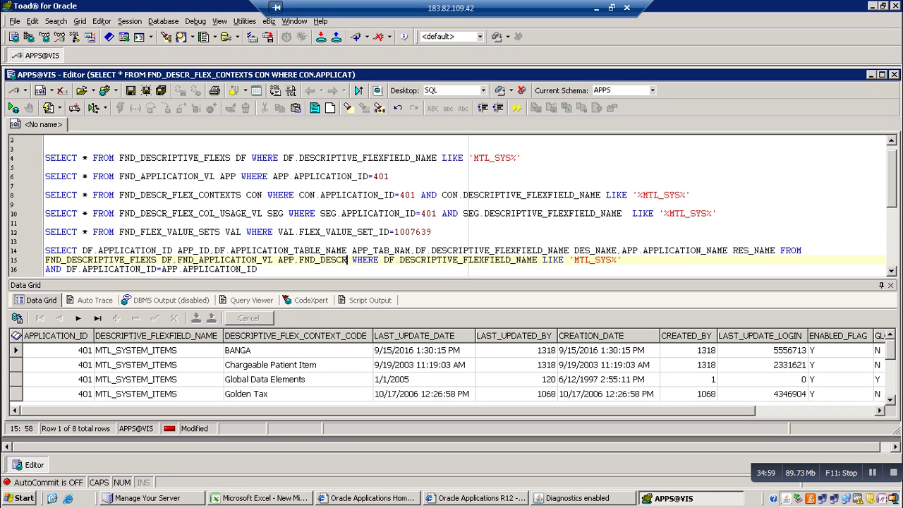
text(_FLEX)
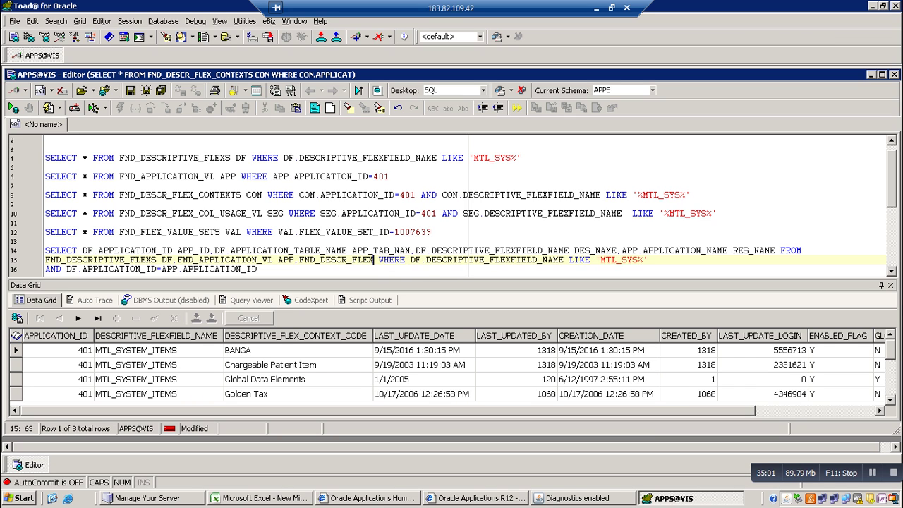
text(_CONT)
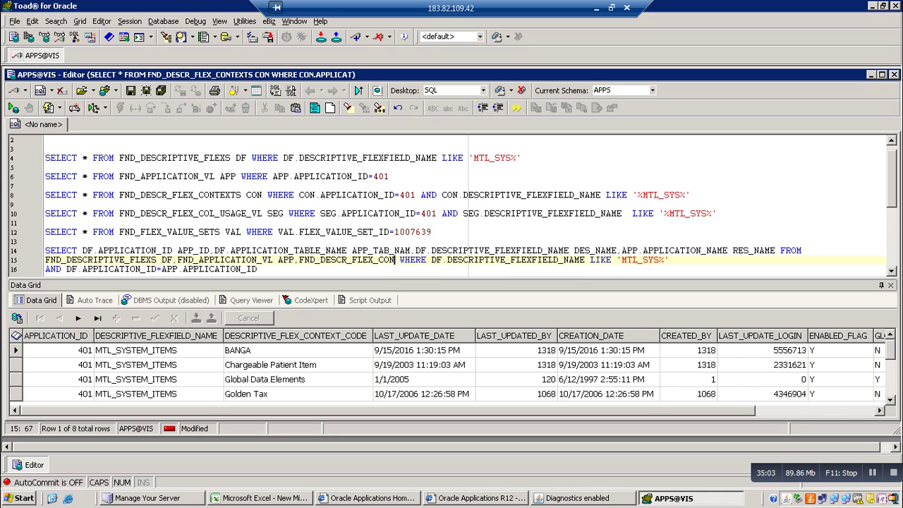
text(EXTS)
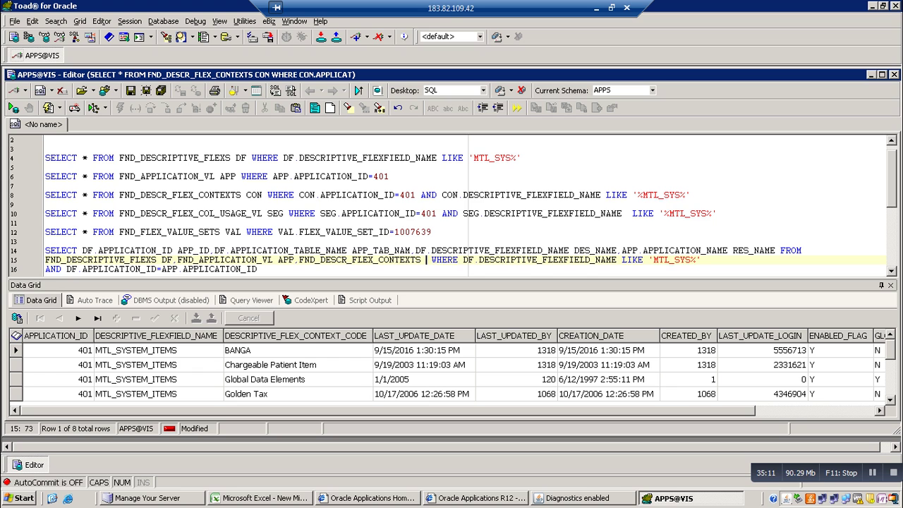
text(CON)
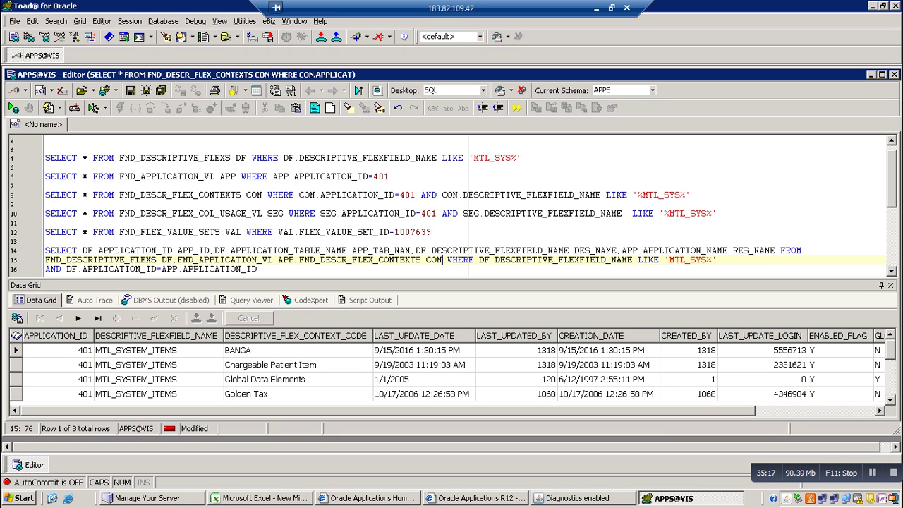
Add CON.DESCRIPTIVE_FLEX_CONTEXT_CODE aliased CONTEXT_NAME to the select list, with FROM on its own line
click(776, 250)
key(Return)
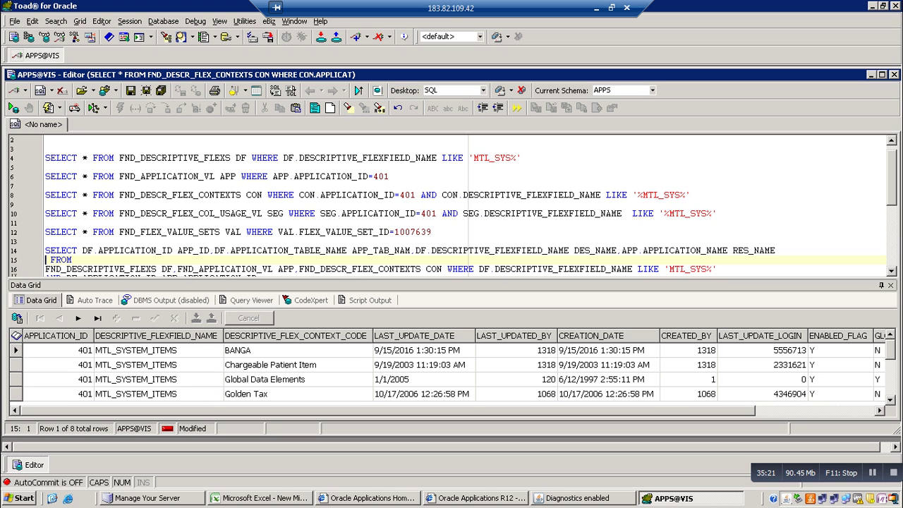
key(Left)
text(,)
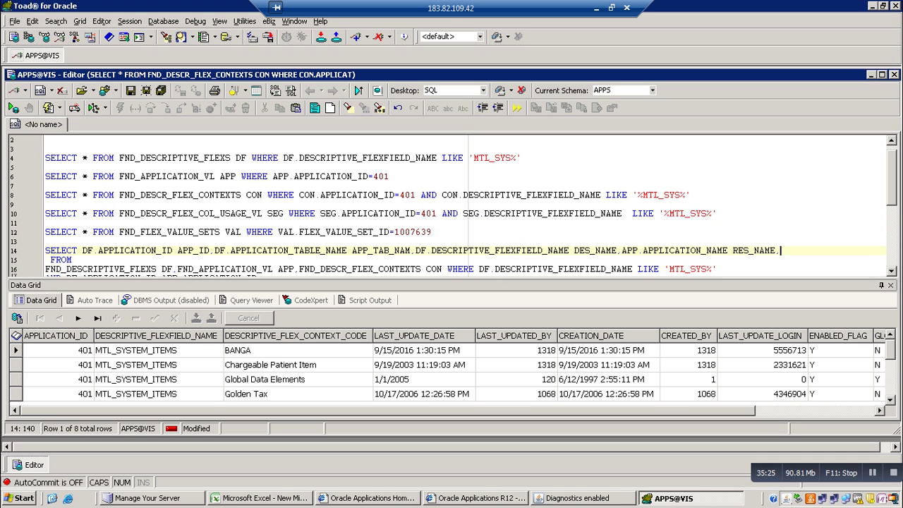
key(Right)
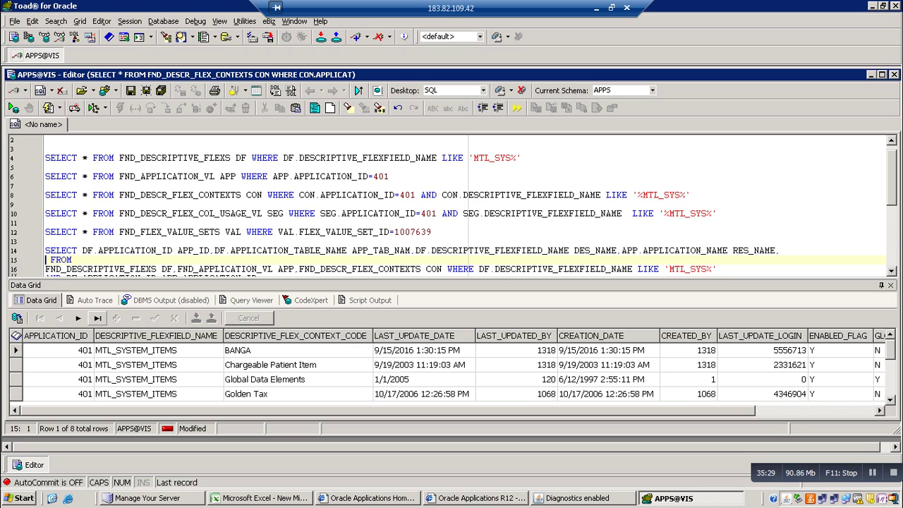
text(CON)
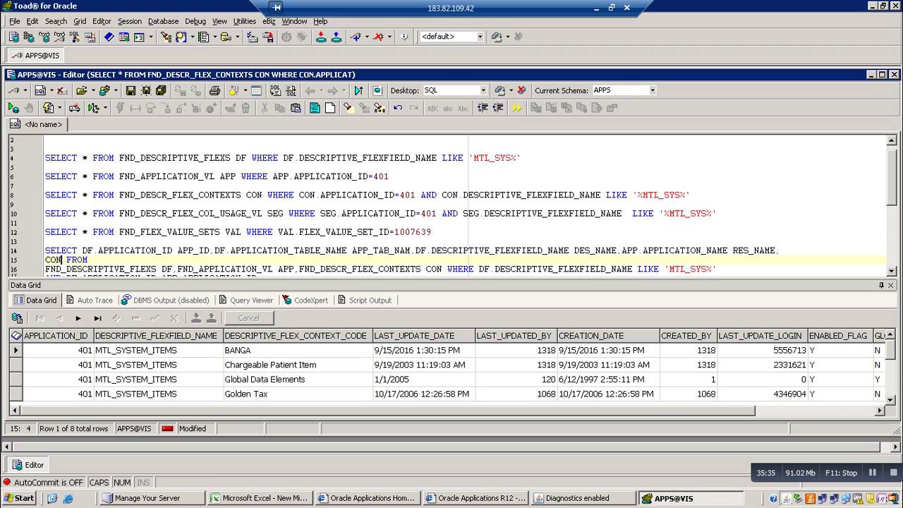
text(.)
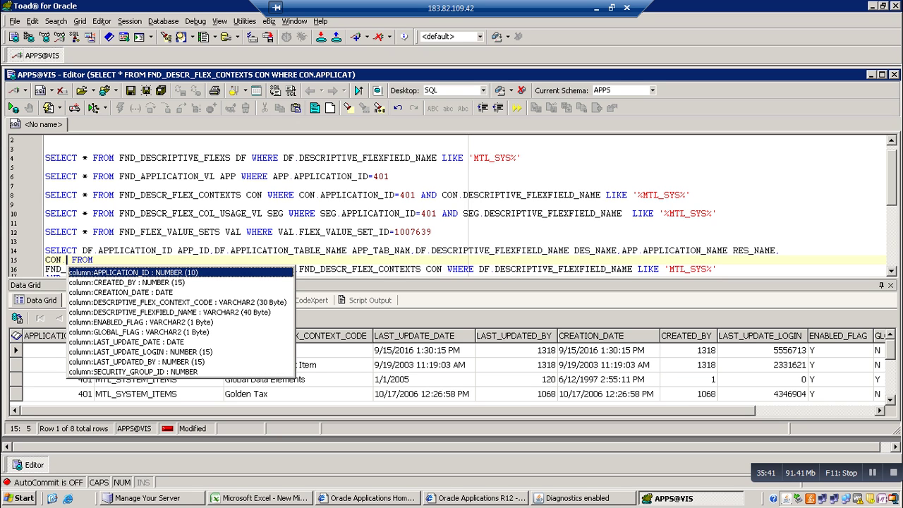
key(Down)
key(Down)
key(Down)
key(Return)
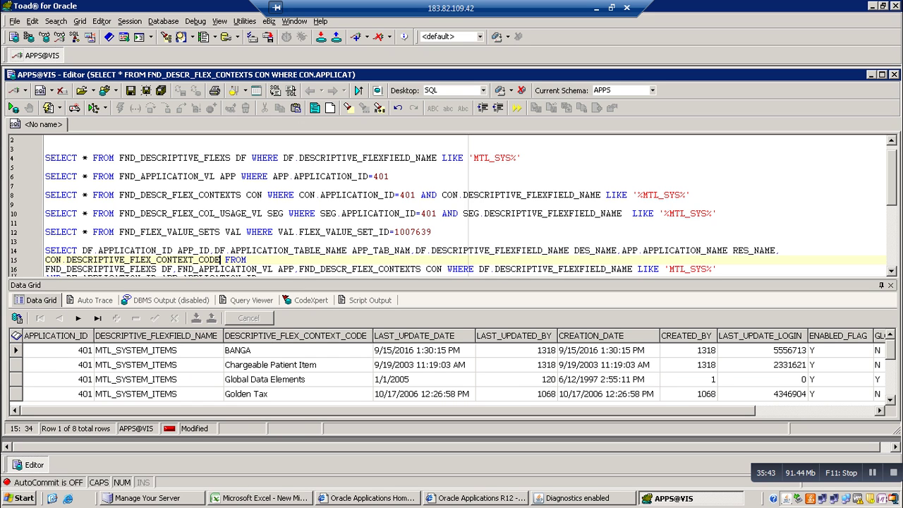
text(CONTEX)
text(T_)
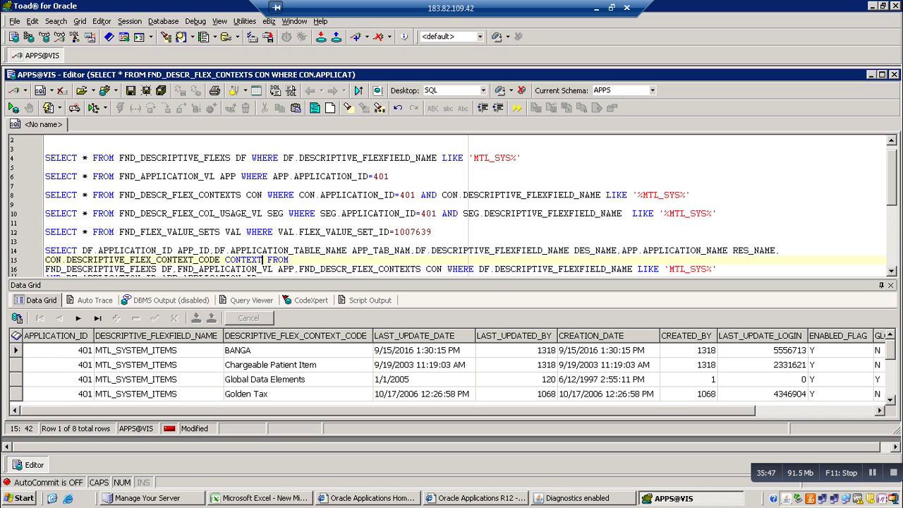
text(NAME)
Run the query and scroll the 500+ result rows such as Global Data Elements
key(F9)
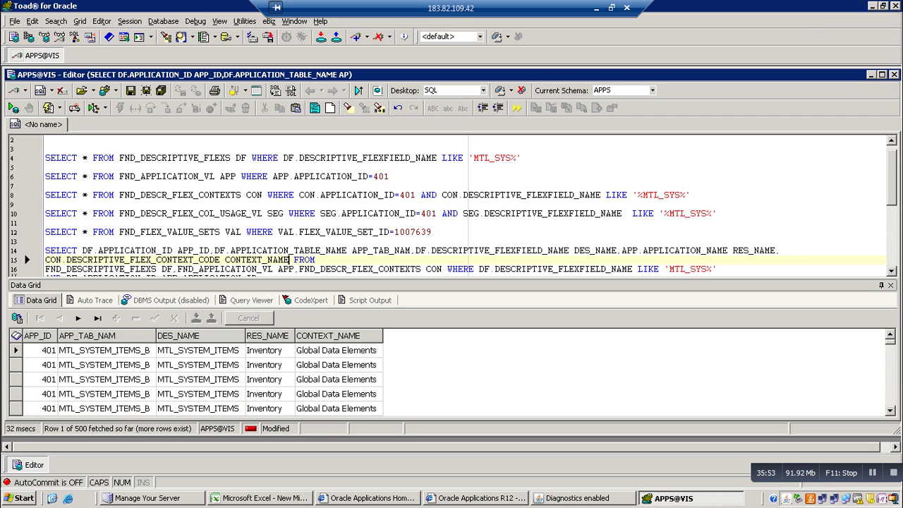
scroll(452, 205, down, 1)
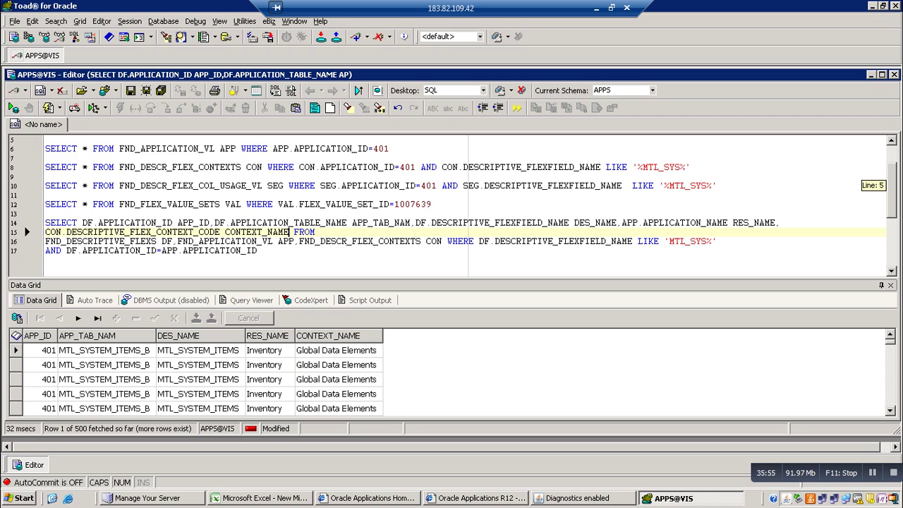
scroll(451, 205, down, 1)
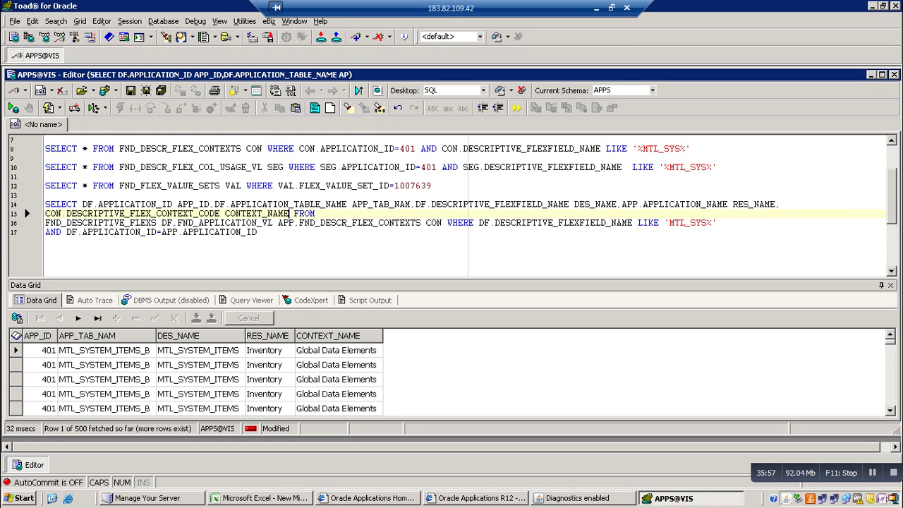
click(263, 232)
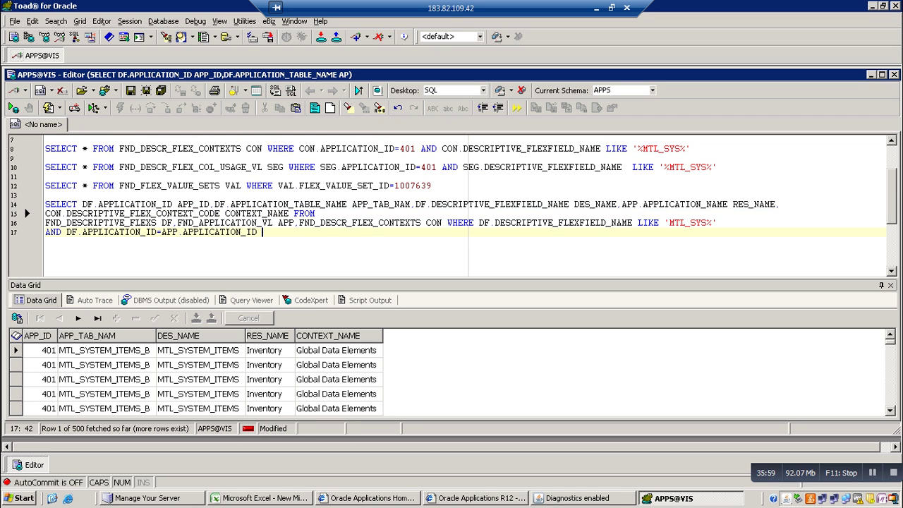
Add the condition AND DF.APPLICATION_ID=CON.APPLICATION_ID and rerun, returning 414 rows
key(Return)
text(AND )
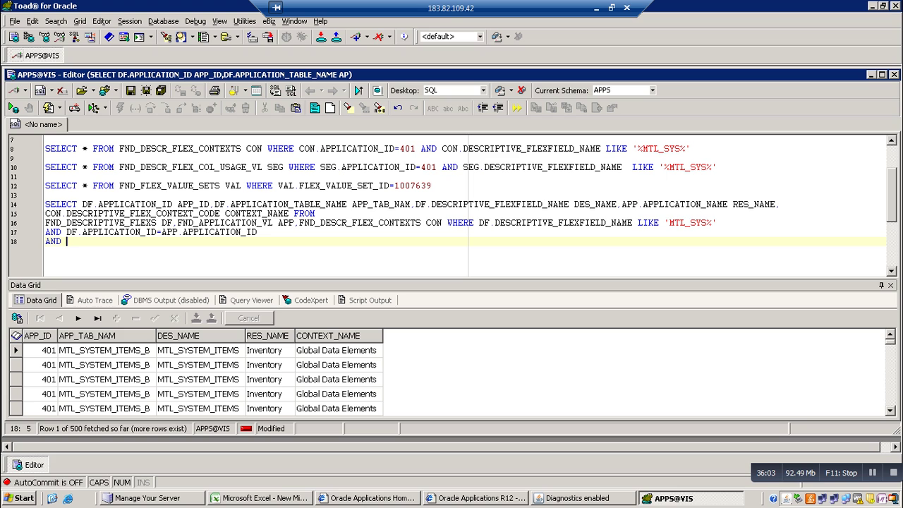
text(DF.A)
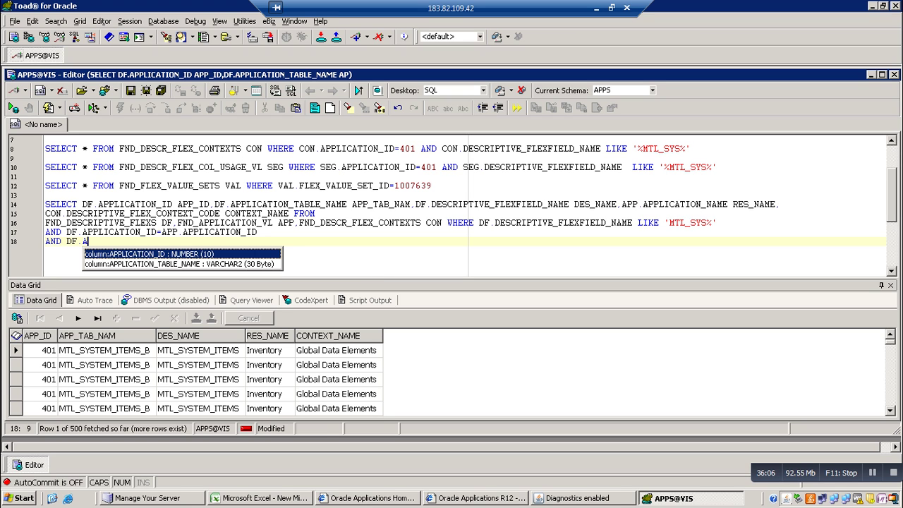
key(Return)
text(=)
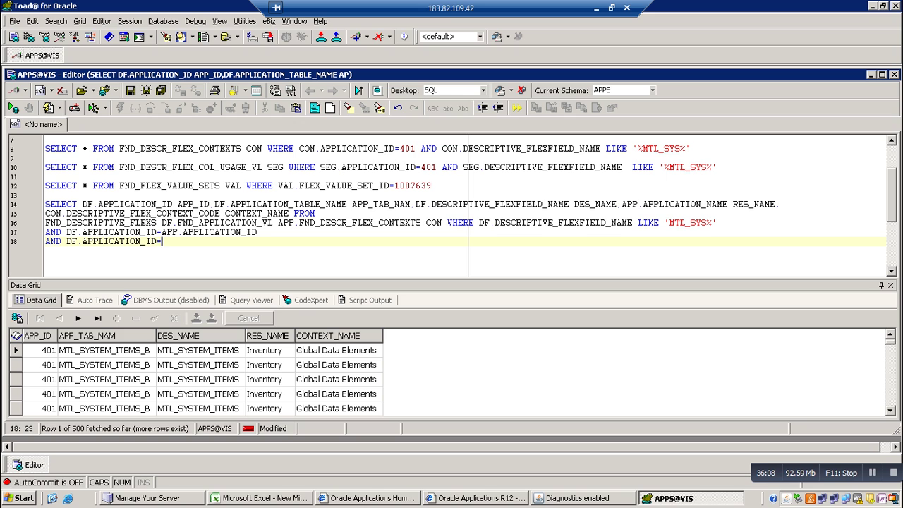
text(CON.A)
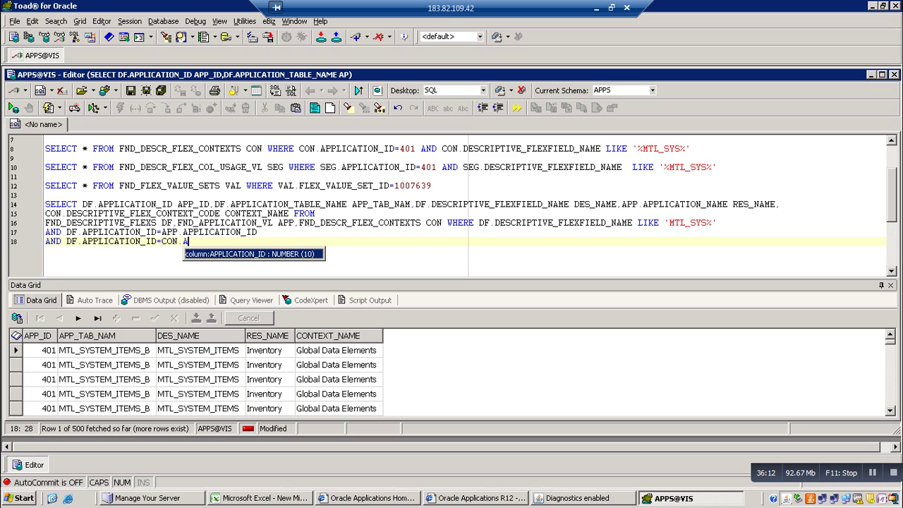
key(Return)
key(F9)
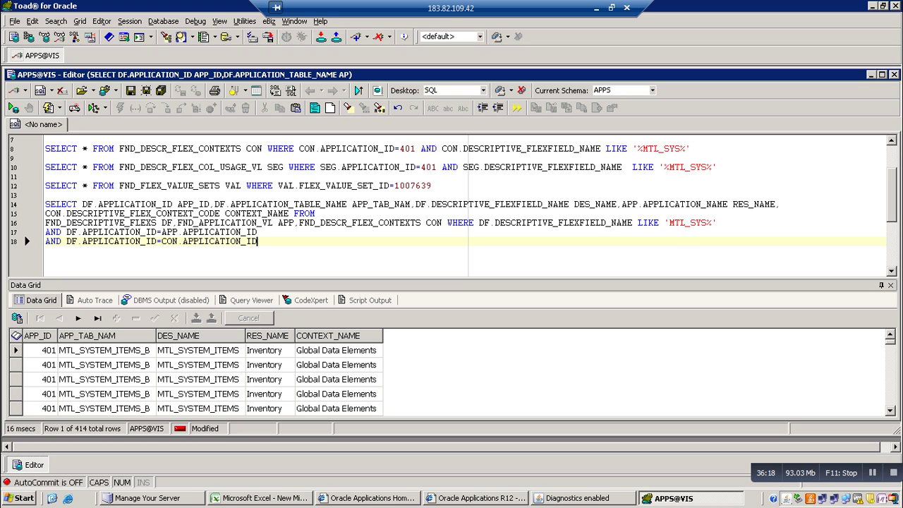
Page through the 414 rows in the Data Grid, then return to the editor for line 19
click(104, 408)
key(Down)
key(Down)
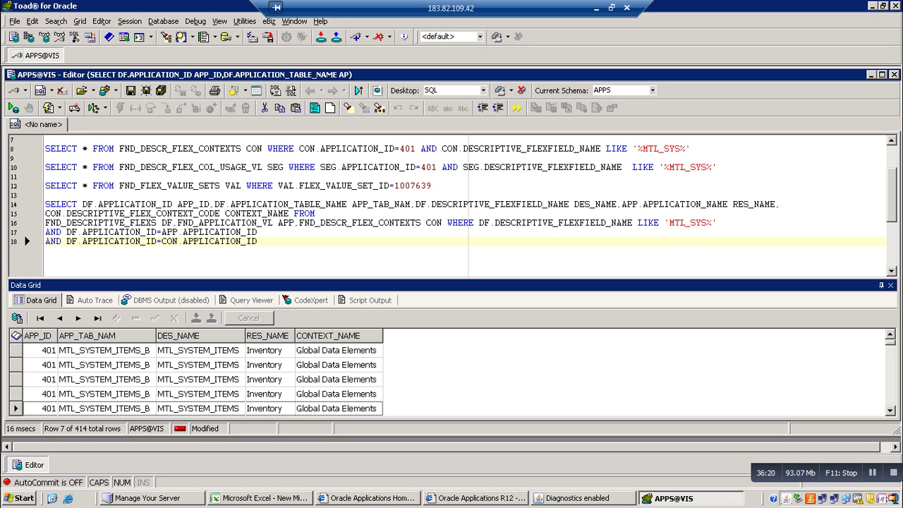
click(15, 365)
key(Down)
key(Down)
key(Down)
key(Down)
key(Down)
key(Down)
key(Down)
key(Down)
key(Down)
key(Down)
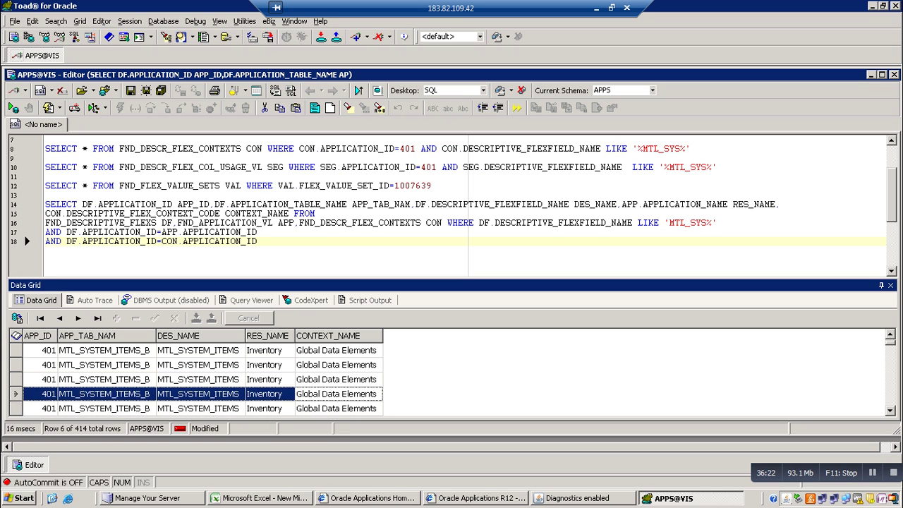
key(Down)
key(Down)
key(Down)
key(Down)
key(Down)
key(Down)
key(Down)
key(Down)
key(Down)
key(Down)
key(Down)
key(Down)
key(Down)
key(Down)
key(Down)
key(Down)
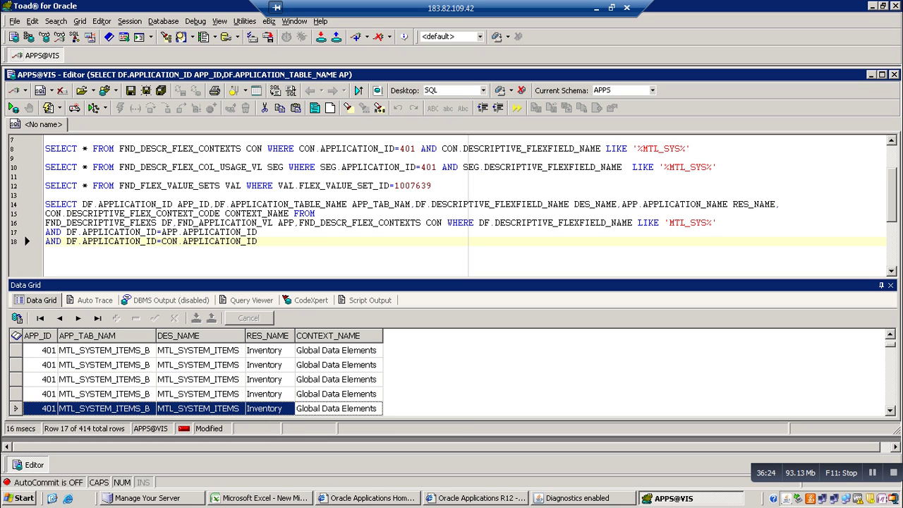
key(Down)
key(Down)
key(Down)
key(Down)
key(Down)
key(Down)
key(Down)
key(Down)
key(Down)
key(Down)
key(Down)
key(Down)
key(Down)
key(Down)
key(Down)
key(Down)
key(Down)
key(Down)
key(Down)
key(Down)
key(Down)
key(ctrl+Home)
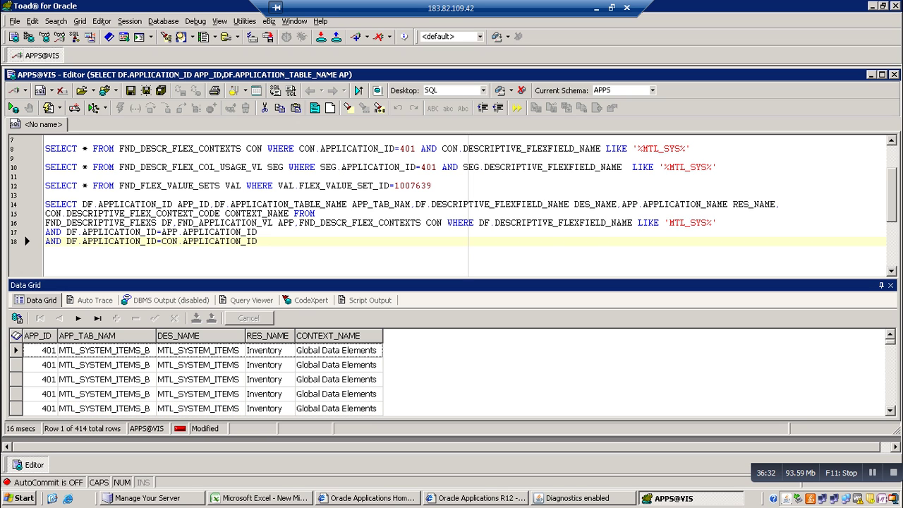
key(F6)
key(Return)
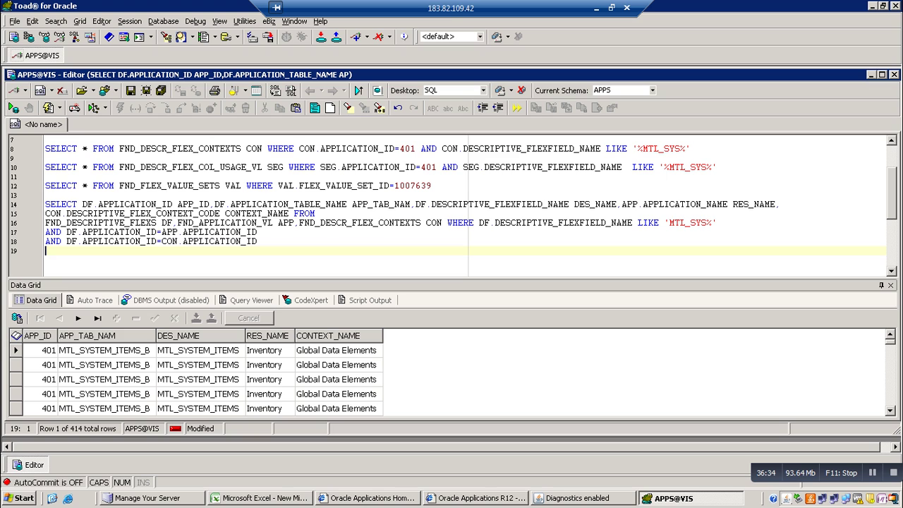
Add AND DF.DESCRIPTIVE_FLEXFIELD_NAME=CON.DESCRIPTIVE_FLEX_CONTEXT_CODE on line 19 and run the query
text(AND DF)
scroll(455, 210, up, 1)
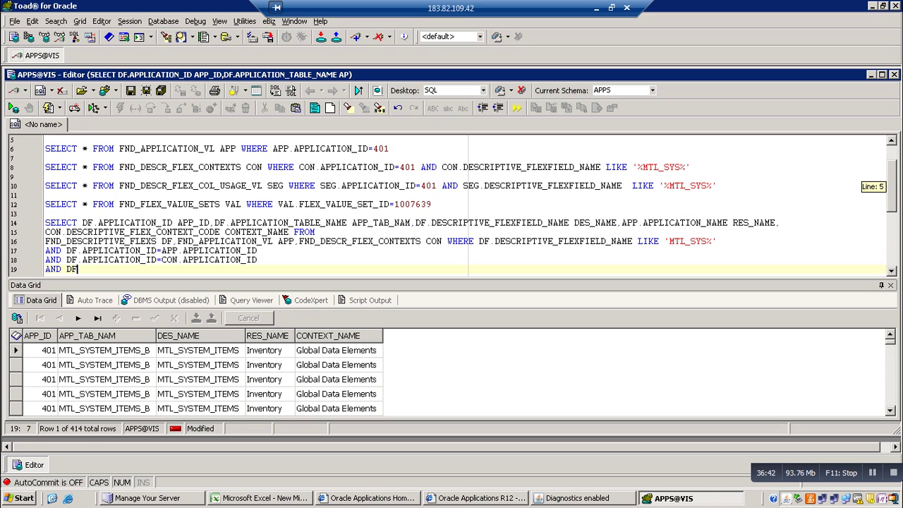
scroll(454, 210, up, 1)
scroll(454, 210, down, 2)
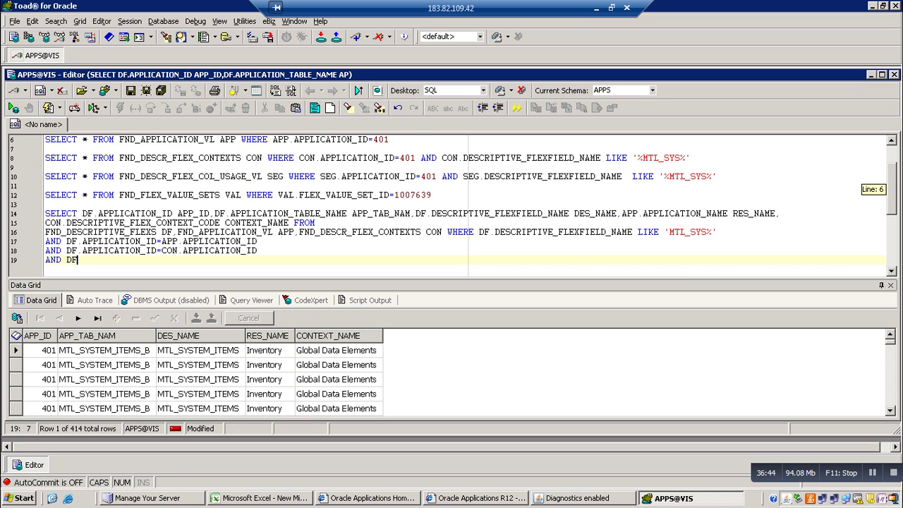
scroll(455, 210, up, 1)
scroll(454, 210, up, 2)
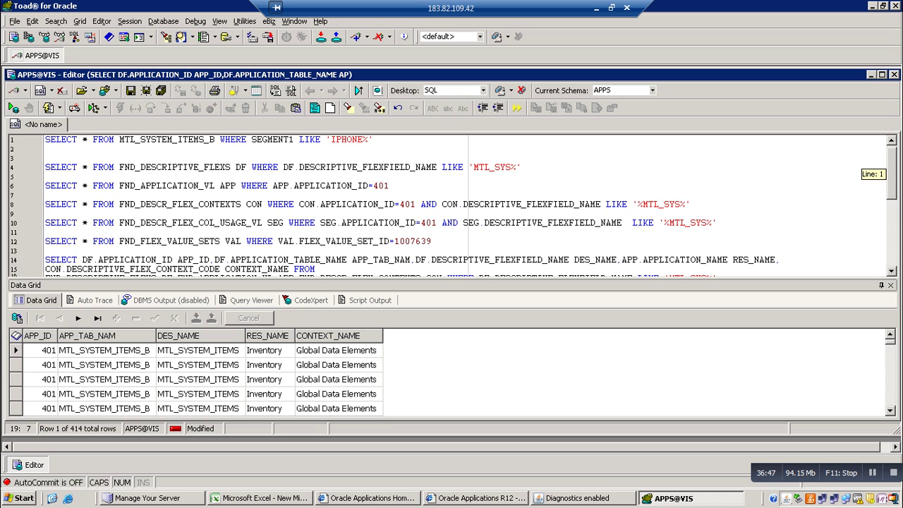
scroll(454, 211, down, 2)
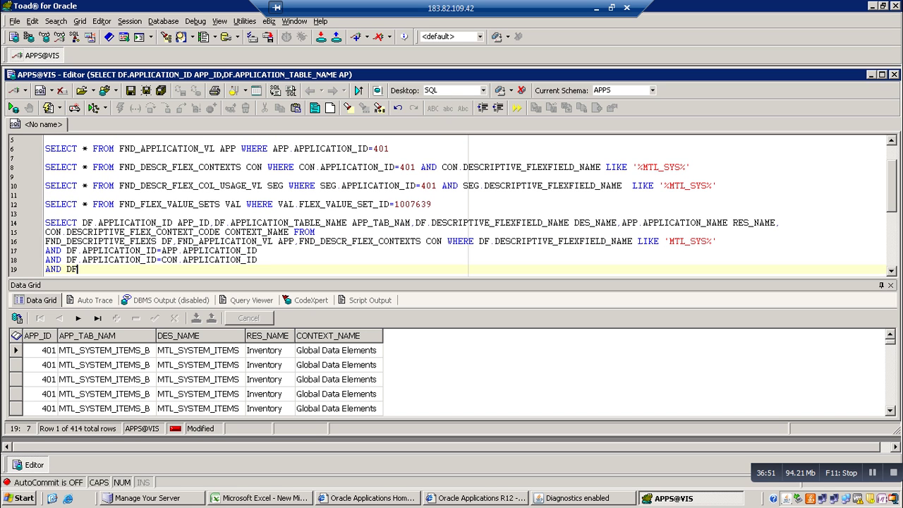
text(.D)
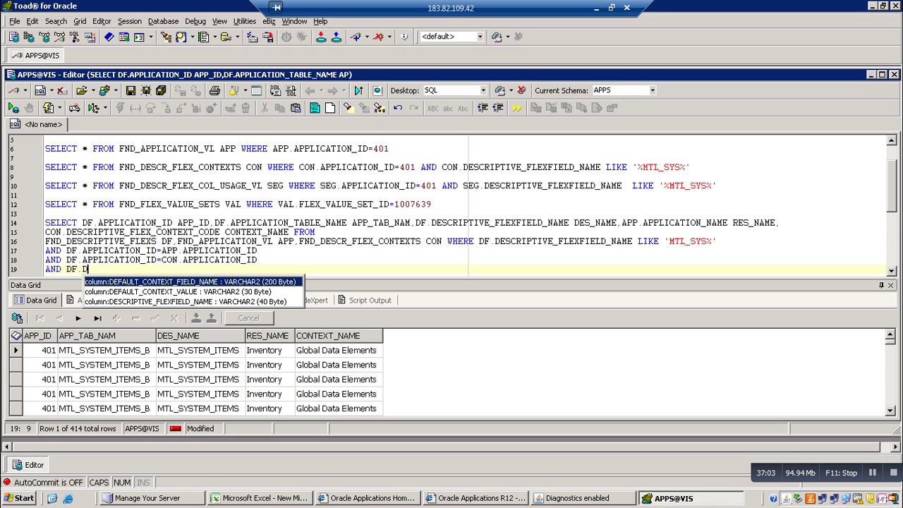
key(Down)
key(Down)
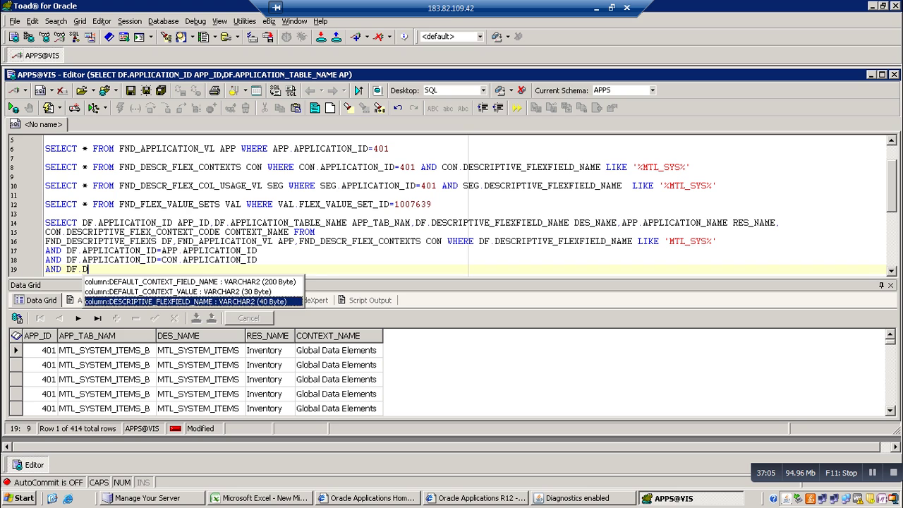
key(Return)
text(=)
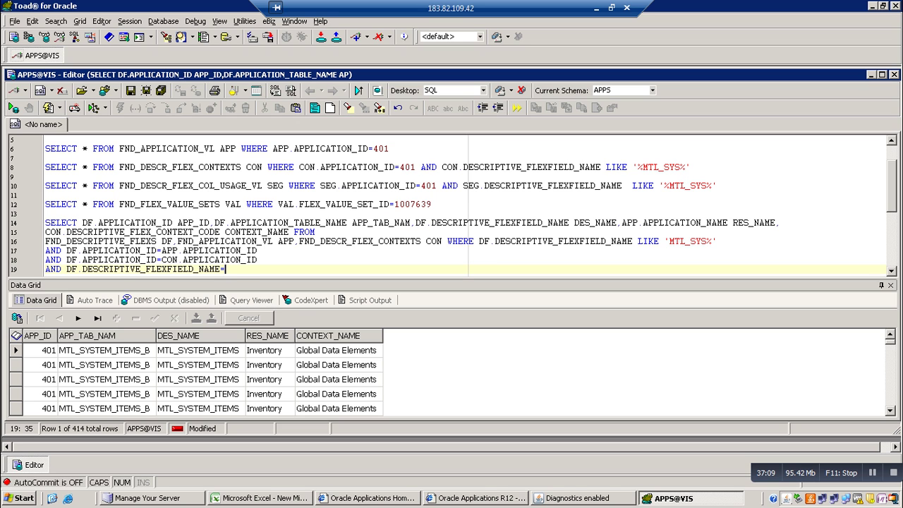
text(CON )
text(D)
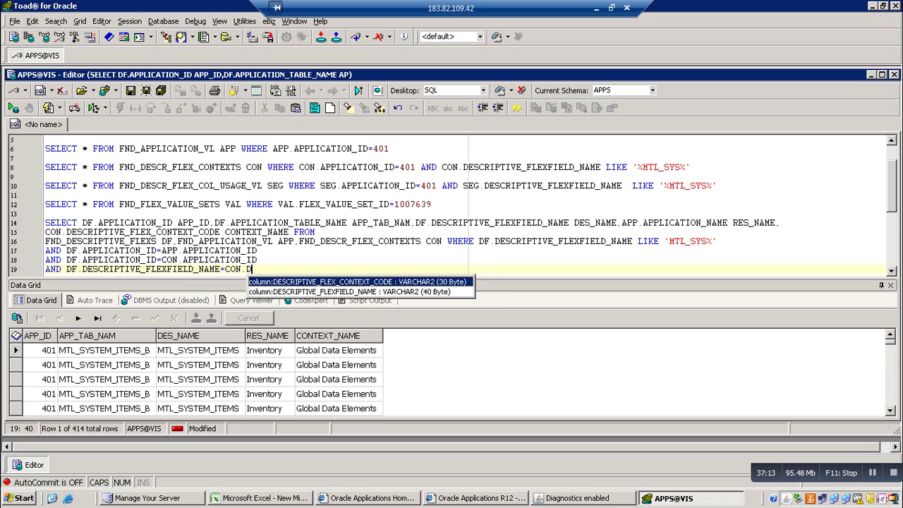
key(Return)
key(F9)
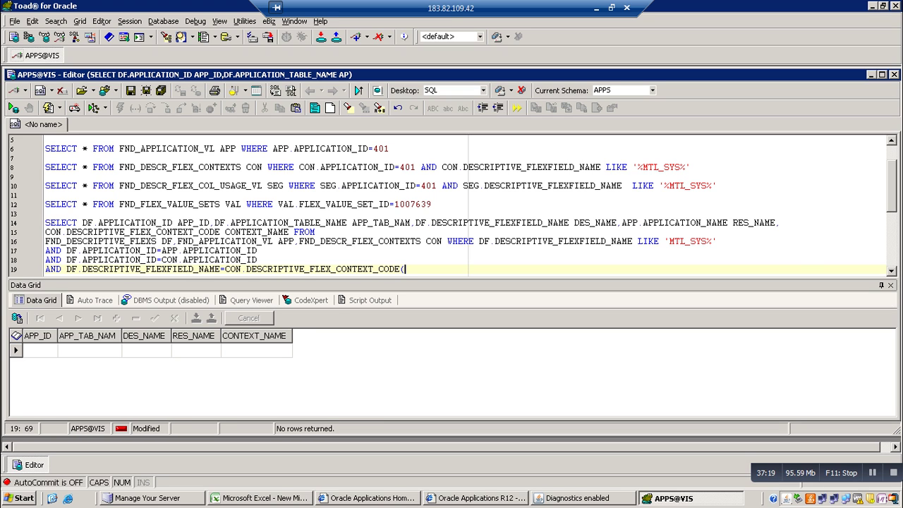
Correct the right side to CON.DESCRIPTIVE_FLEXFIELD_NAME, rerun, and step through the 8 context rows
text((+))
key(F9)
key(BackSpace)
key(BackSpace)
key(BackSpace)
key(BackSpace)
key(BackSpace)
key(BackSpace)
key(BackSpace)
key(BackSpace)
key(BackSpace)
key(BackSpace)
key(BackSpace)
key(BackSpace)
key(BackSpace)
key(BackSpace)
key(BackSpace)
key(BackSpace)
key(BackSpace)
key(BackSpace)
key(BackSpace)
key(BackSpace)
key(BackSpace)
key(BackSpace)
key(BackSpace)
key(BackSpace)
key(BackSpace)
key(BackSpace)
key(BackSpace)
key(BackSpace)
key(BackSpace)
key(BackSpace)
key(BackSpace)
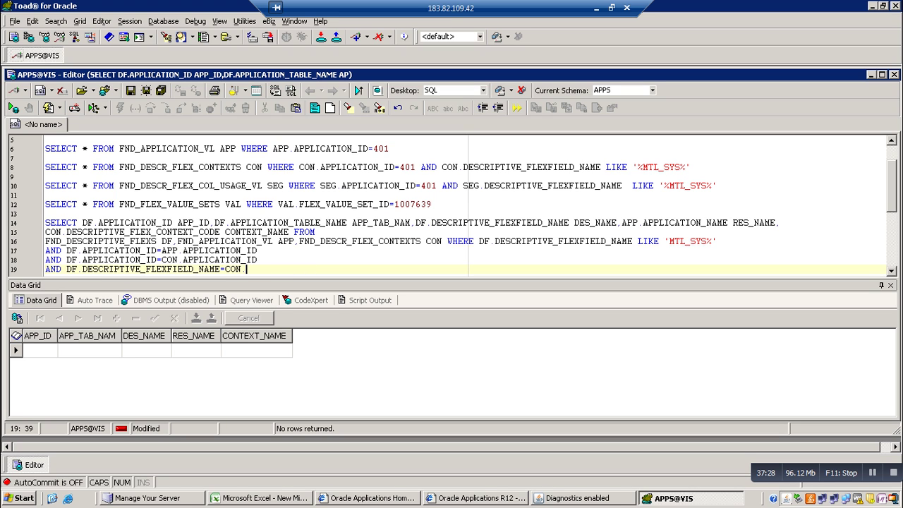
key(BackSpace)
text(.)
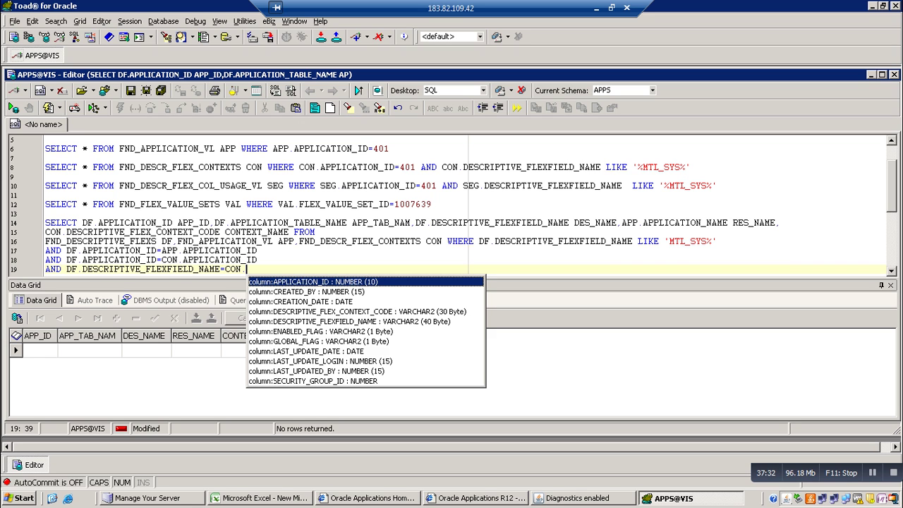
text(D)
key(Down)
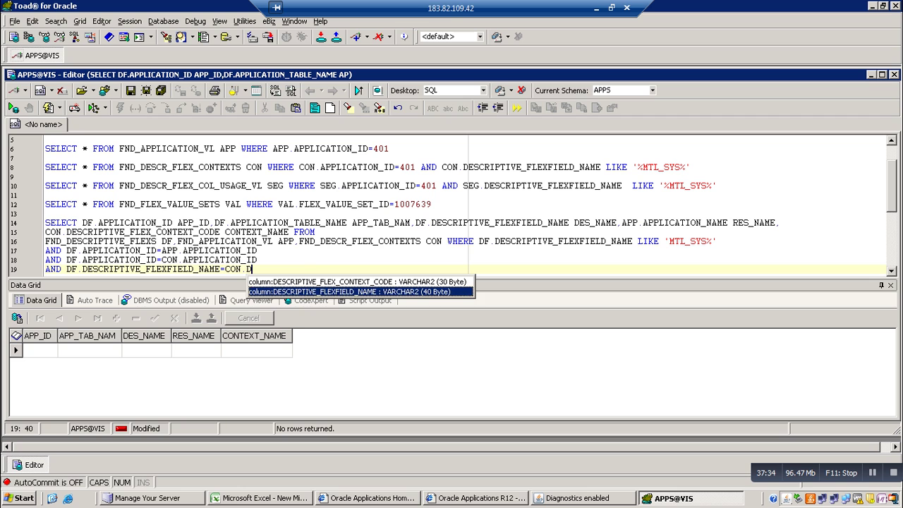
key(Return)
key(F9)
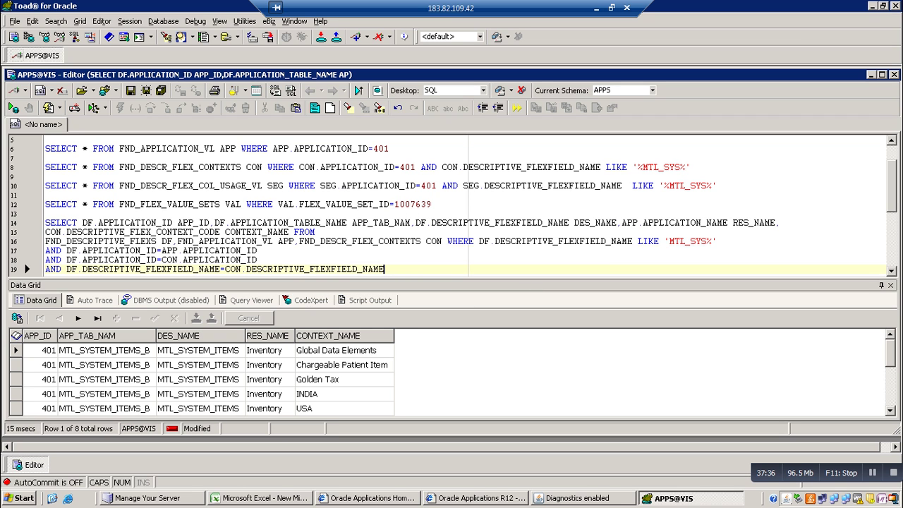
click(337, 350)
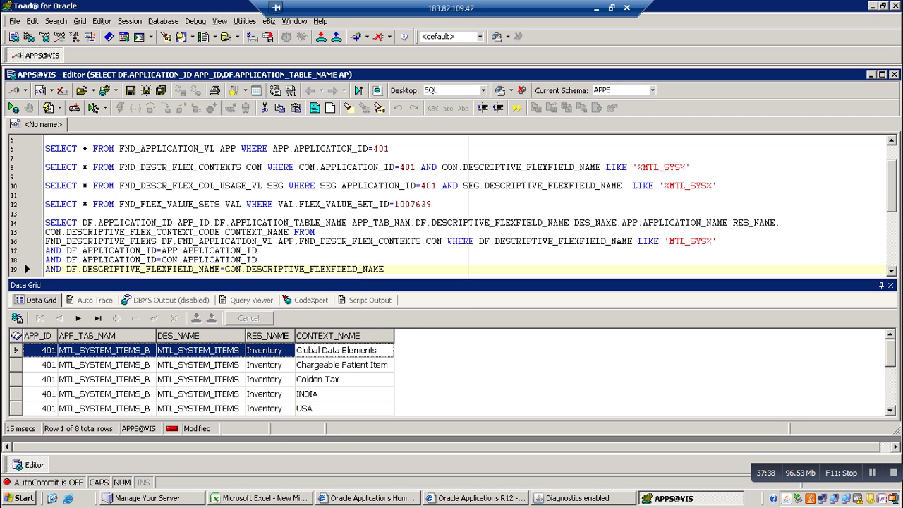
key(Down)
key(Down)
key(Down)
key(Down)
key(Down)
key(Down)
key(Down)
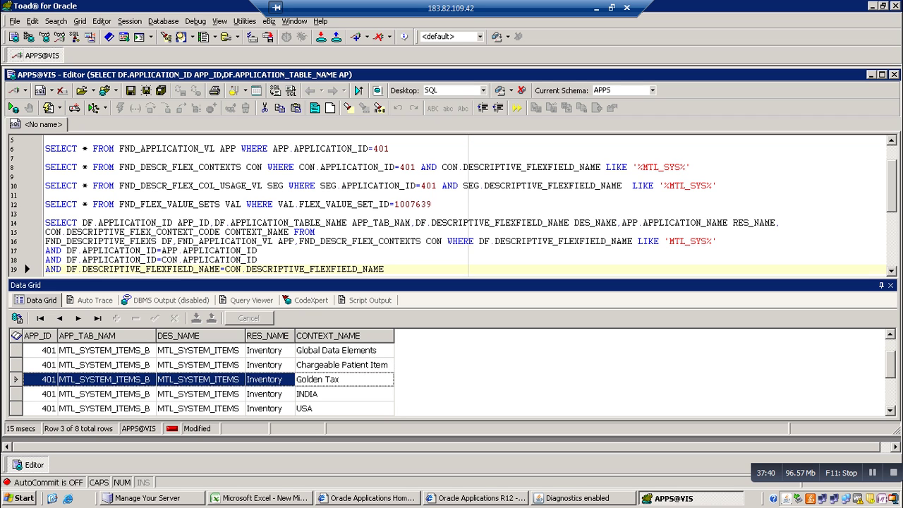
key(Up)
key(Up)
key(Up)
key(Up)
key(Up)
key(Up)
key(Up)
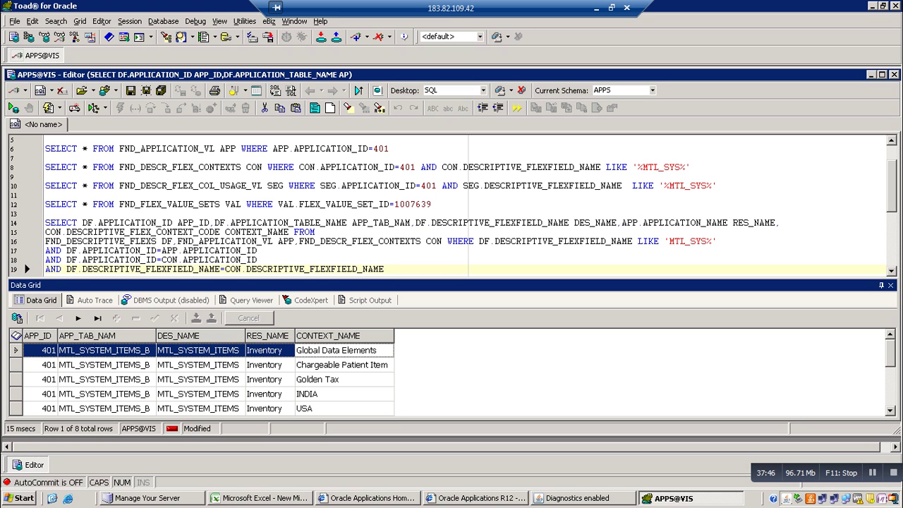
Run the line 8 FND_DESCR_FLEX_CONTEXTS query and view its last result columns
click(695, 167)
key(F9)
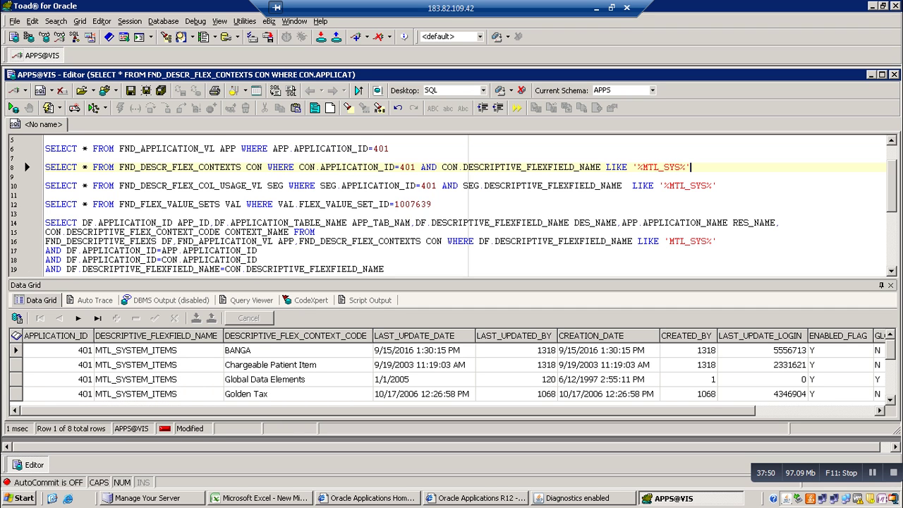
key(F6)
key(End)
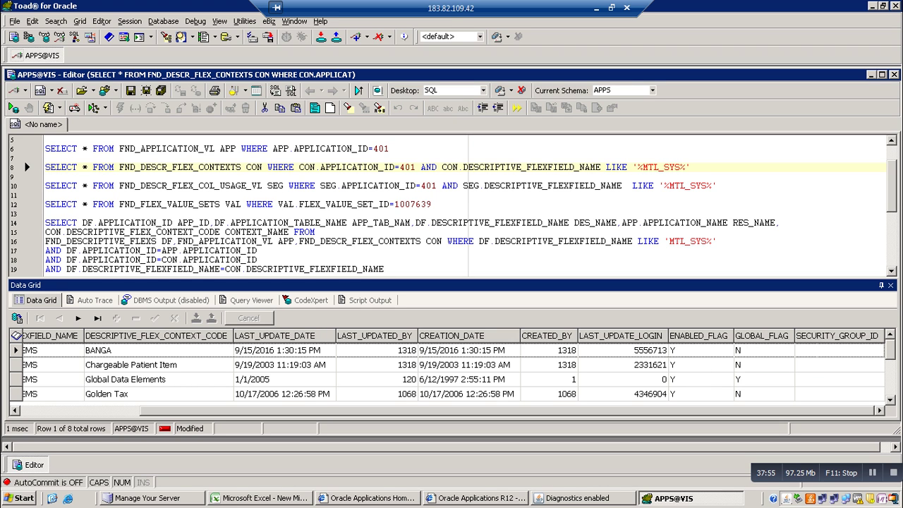
Run the line 10 column usage query and scroll across its 22 segment rows
click(717, 185)
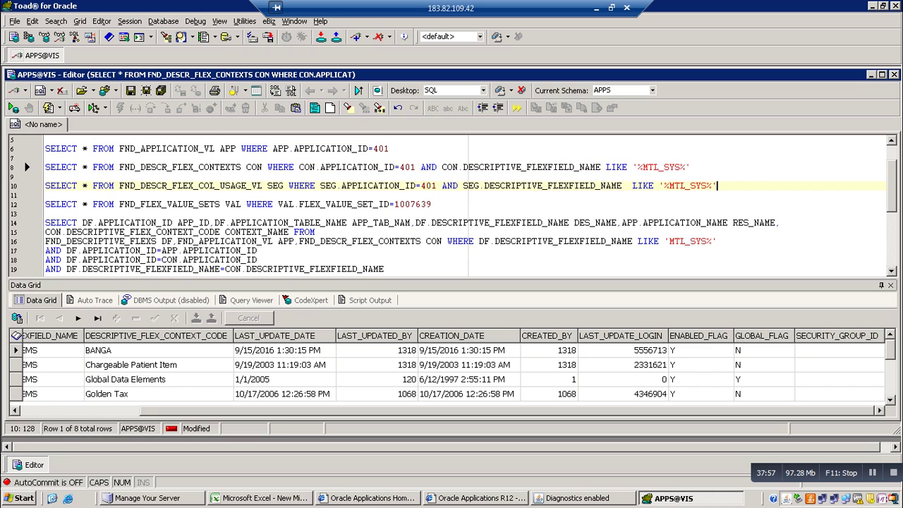
key(F9)
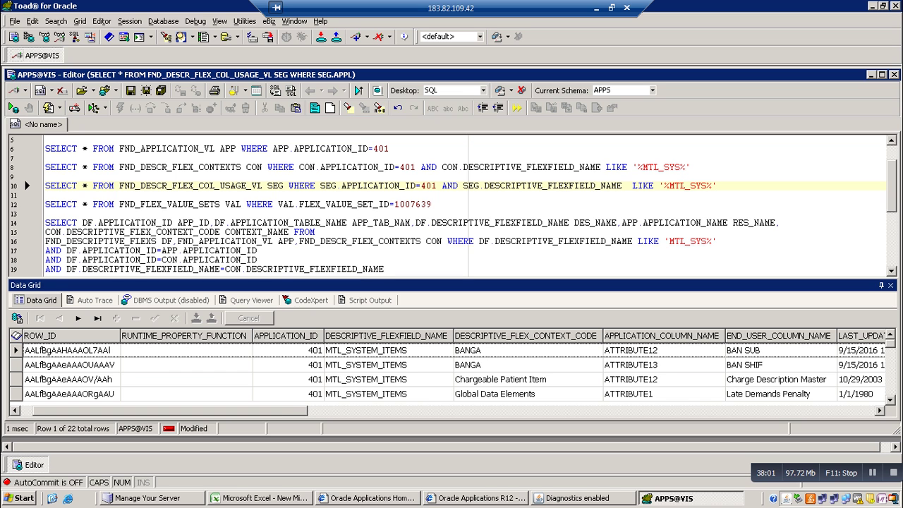
scroll(451, 367, right, 2)
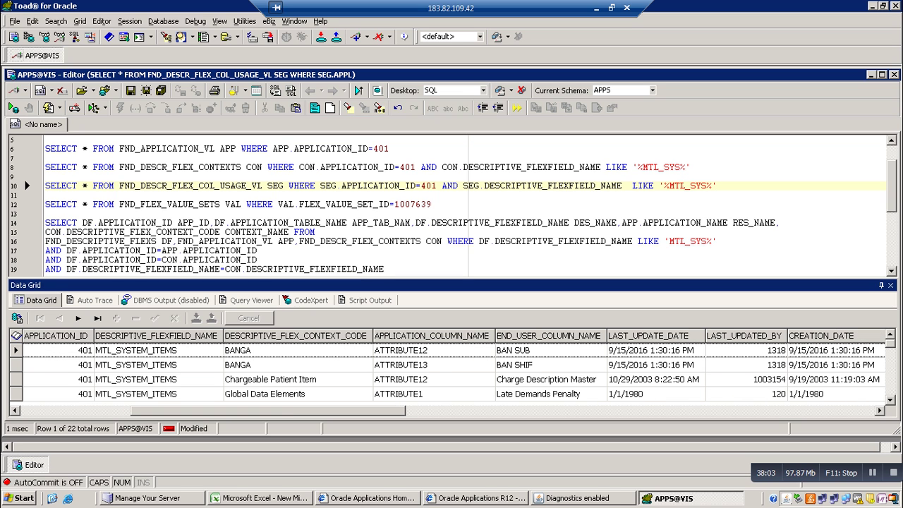
scroll(452, 367, right, 6)
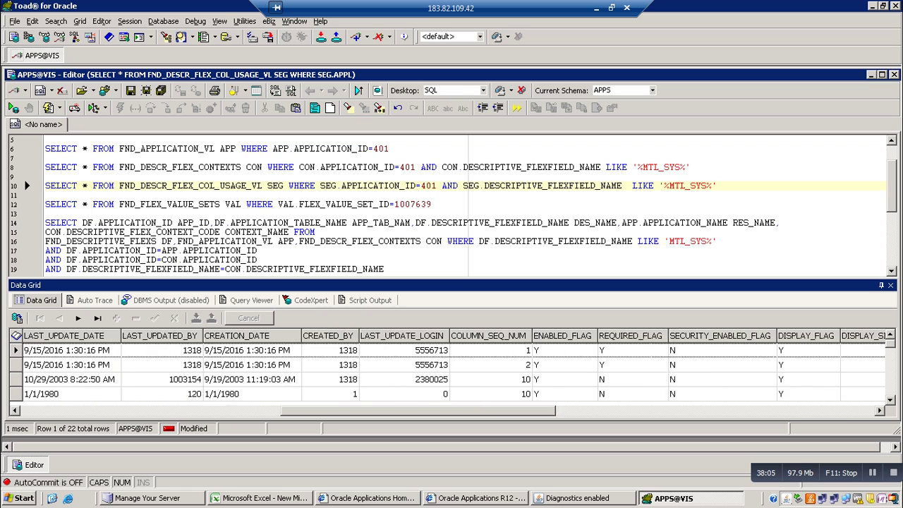
scroll(451, 367, right, 8)
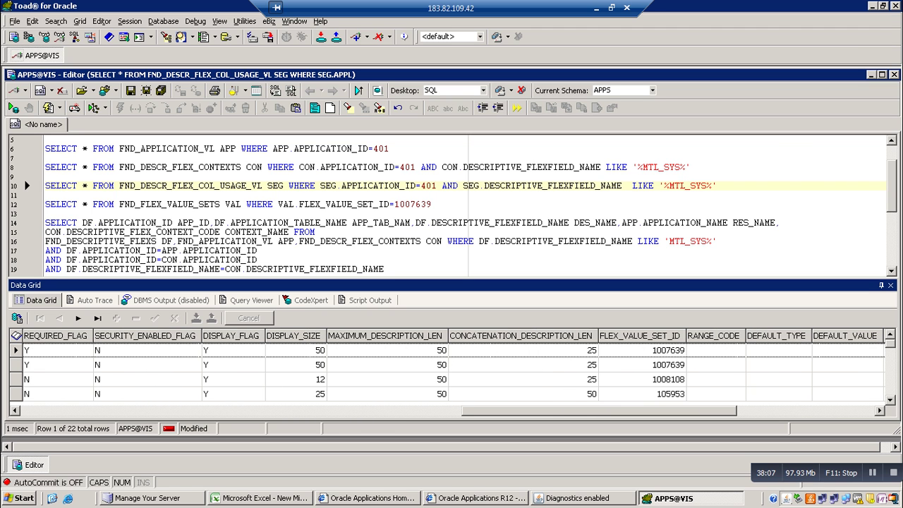
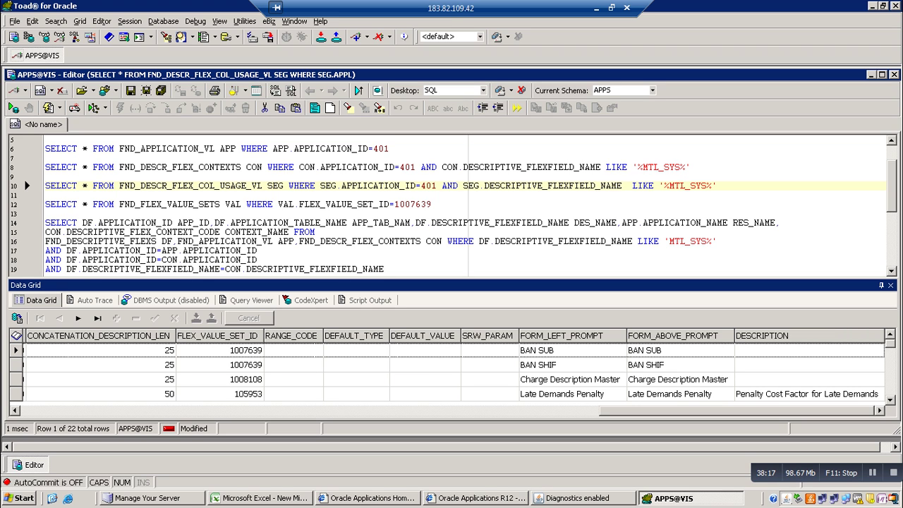
Put WHERE on its own line and append FND_DESCR_FLEX_COL_USAGE_VL USG to the FROM list after CON
click(447, 241)
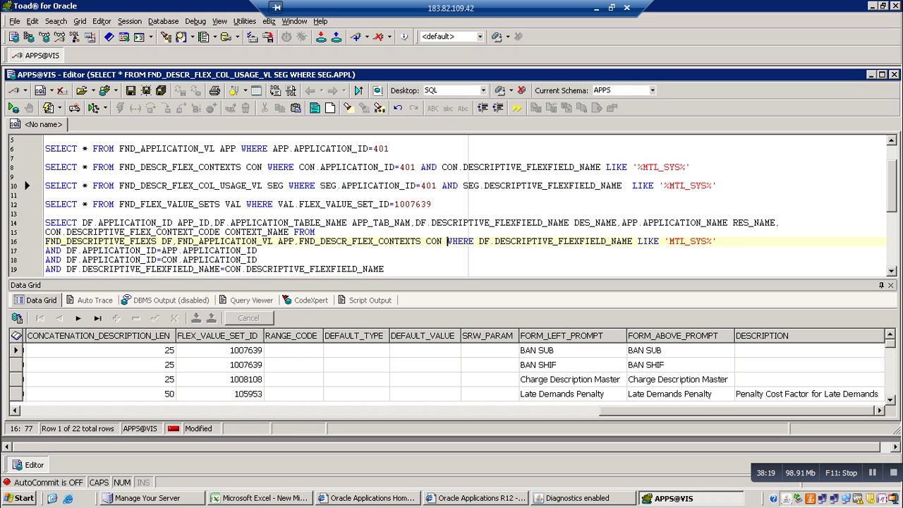
key(Return)
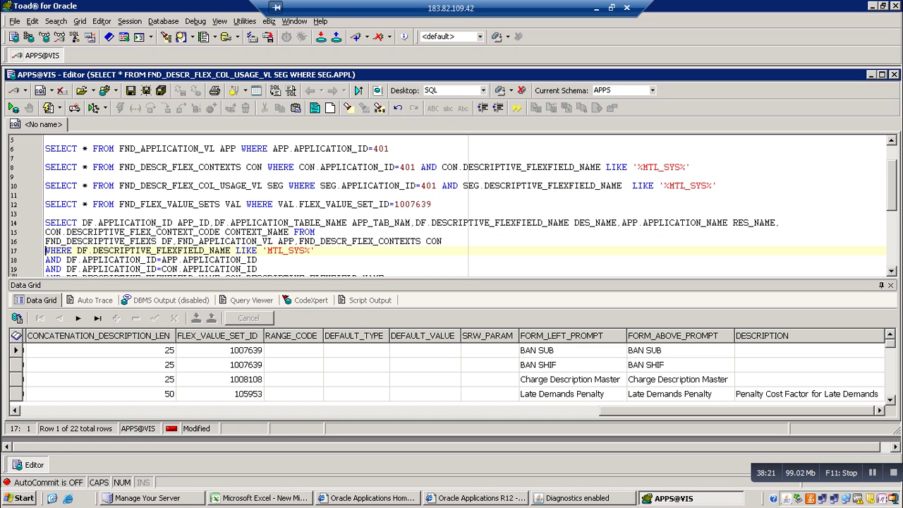
click(446, 240)
key(BackSpace)
text(,)
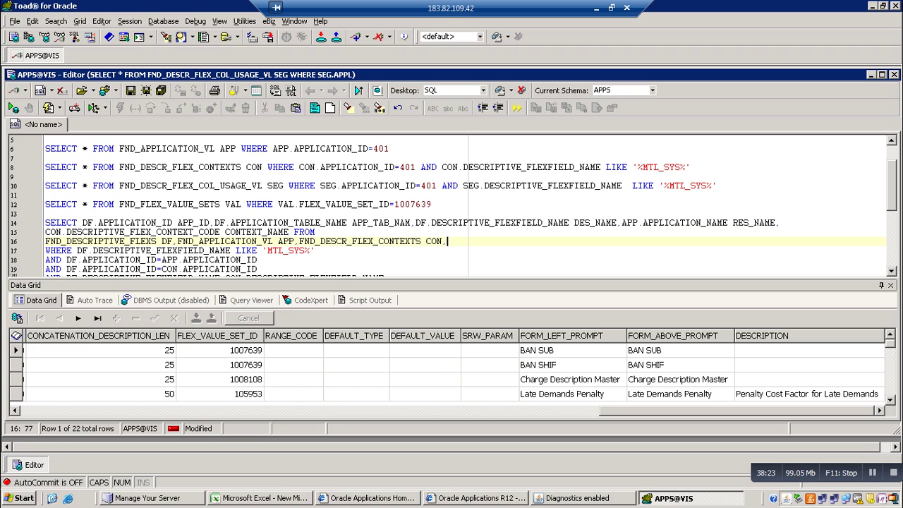
text(FND_DESCR_FLEX_)
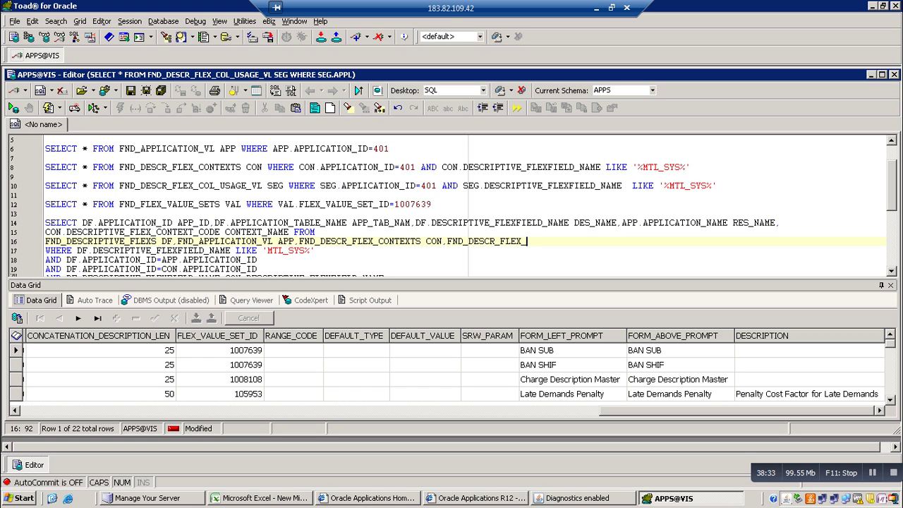
text(COL_USAGE)
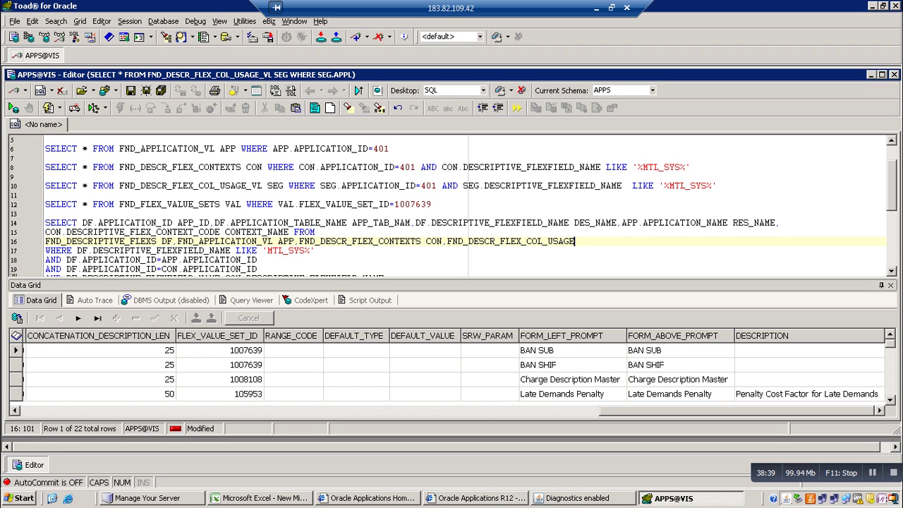
text(_VL)
text(S)
key(BackSpace)
text(USG)
scroll(452, 205, down, 3)
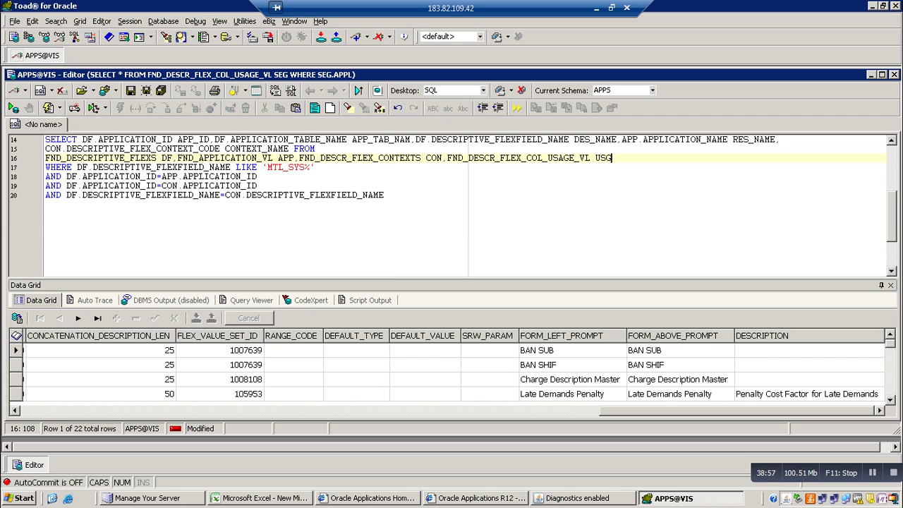
Add the condition AND CON.DESCRIPTIVE_FLEX_CONTEXT_CODE=USG.DESCRIPTIVE_FLEX_CONTEXT_CODE and run the query
click(385, 195)
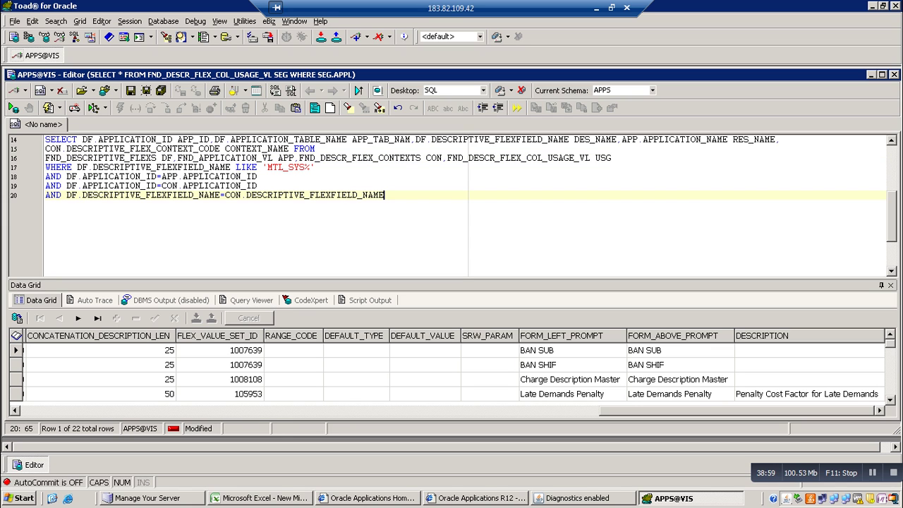
key(Return)
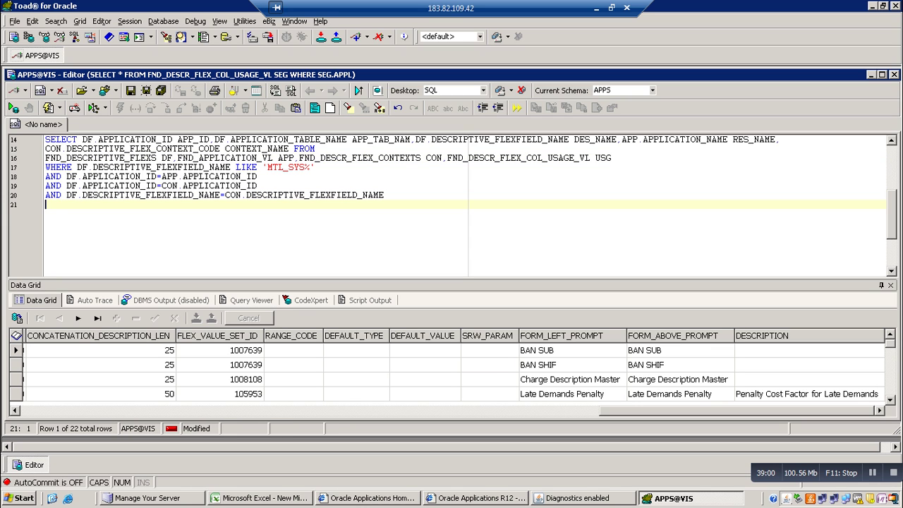
text(AND)
text(CON.)
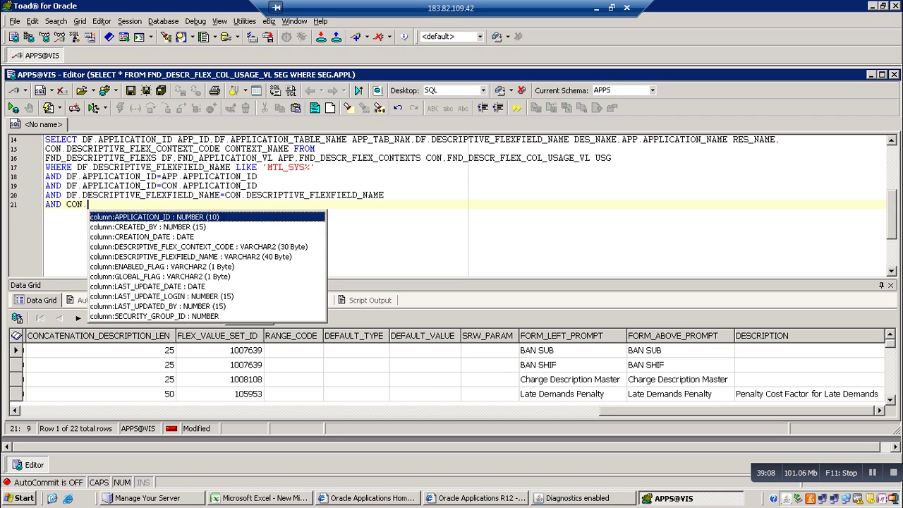
text(D)
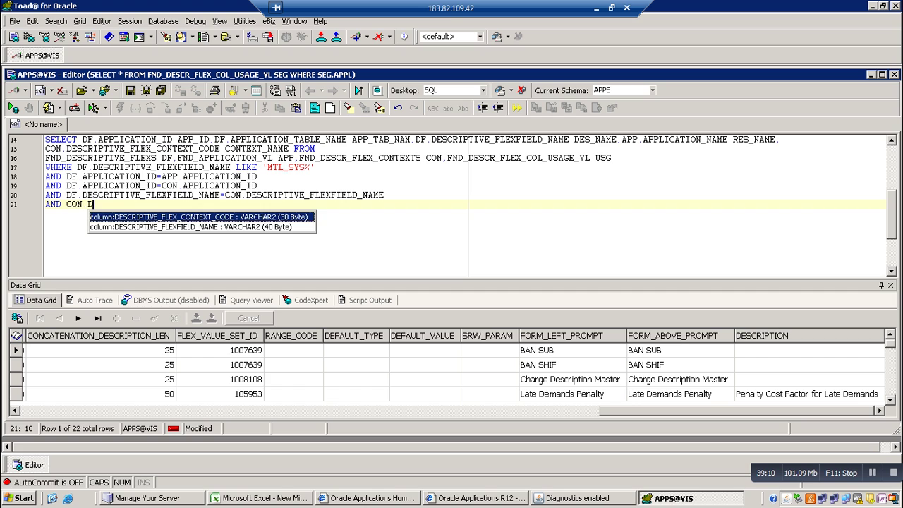
key(Return)
text(=)
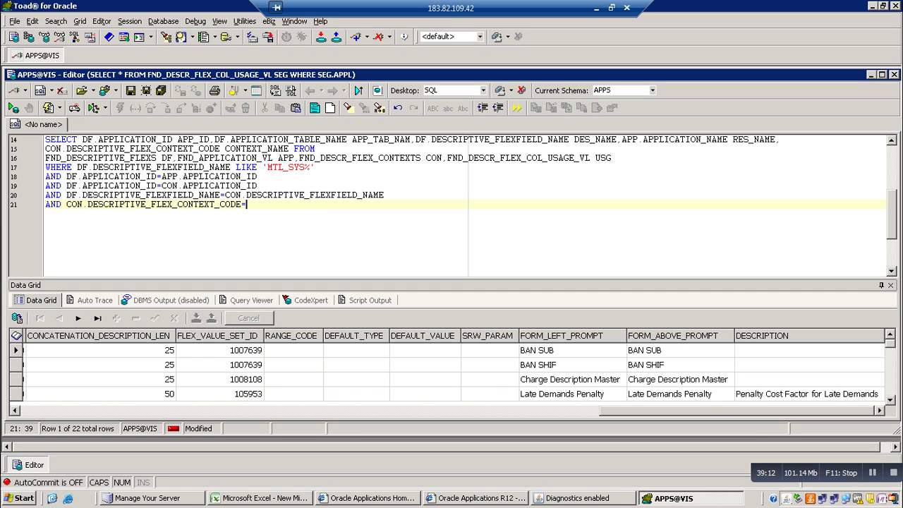
text(USG.)
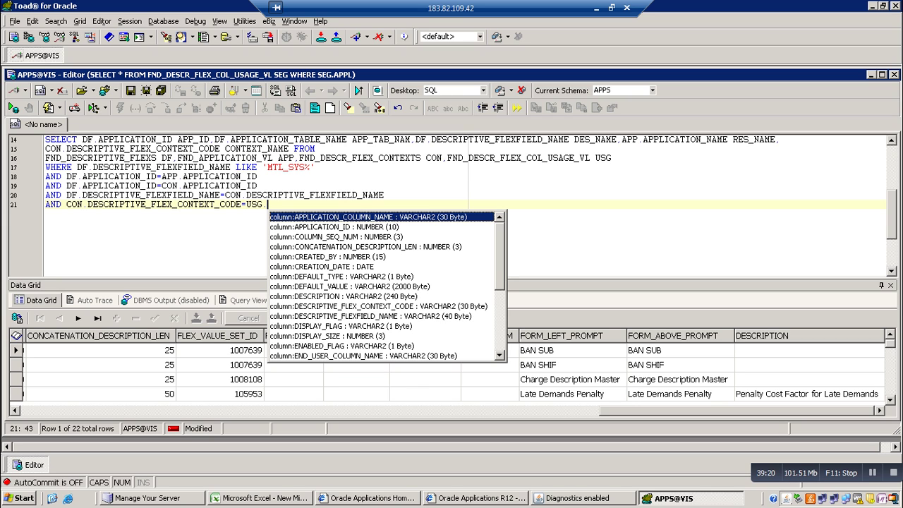
text(DE)
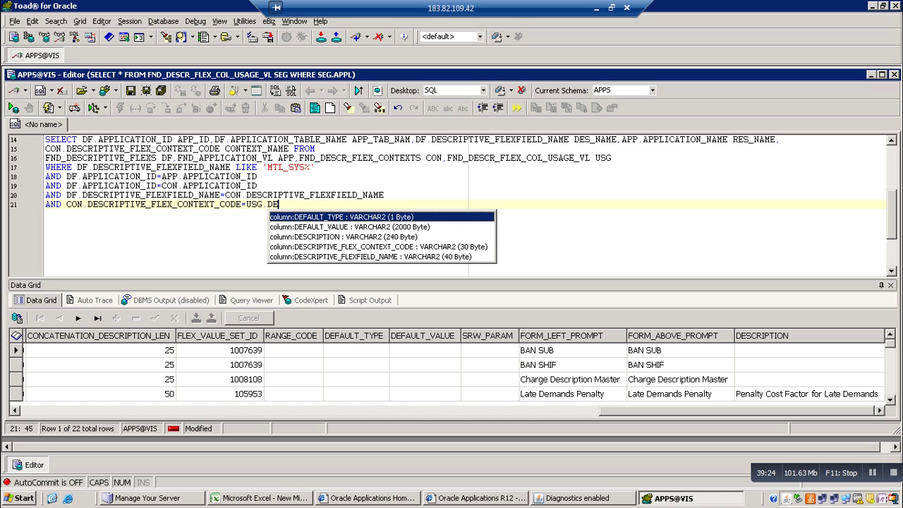
key(Down)
key(Down)
key(Down)
key(Return)
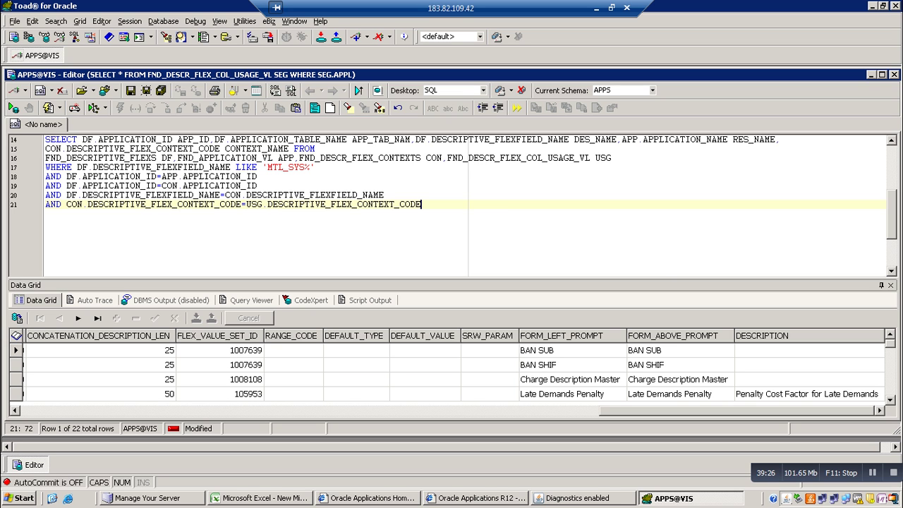
key(F9)
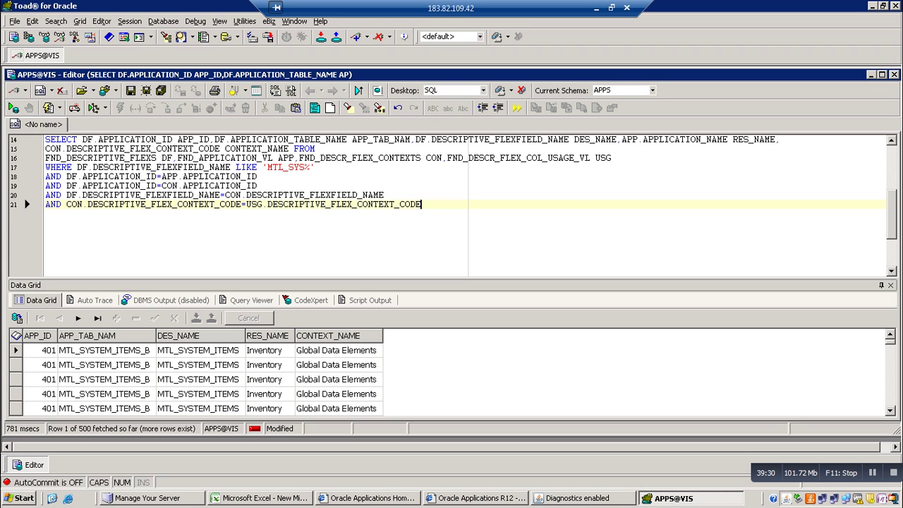
Rerun the FND_DESCR_FLEX_COL_USAGE_VL query on line 10 to review its columns
click(197, 365)
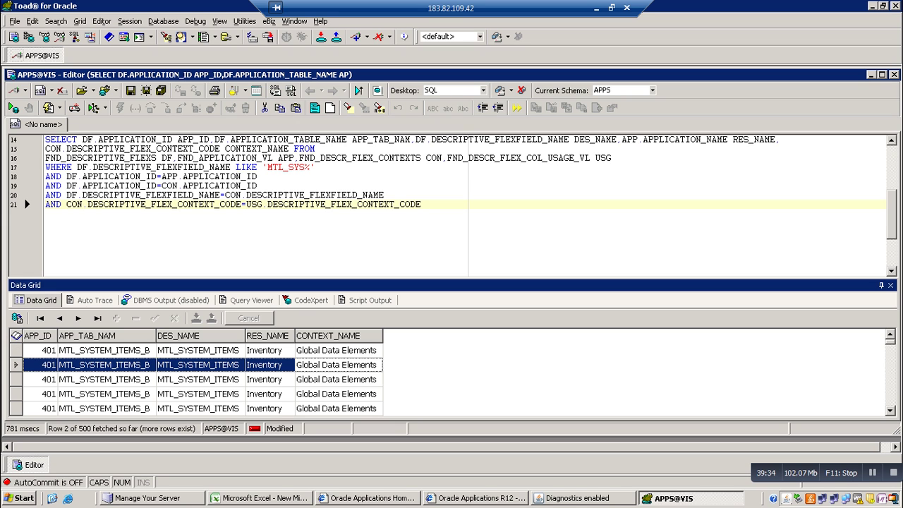
click(422, 204)
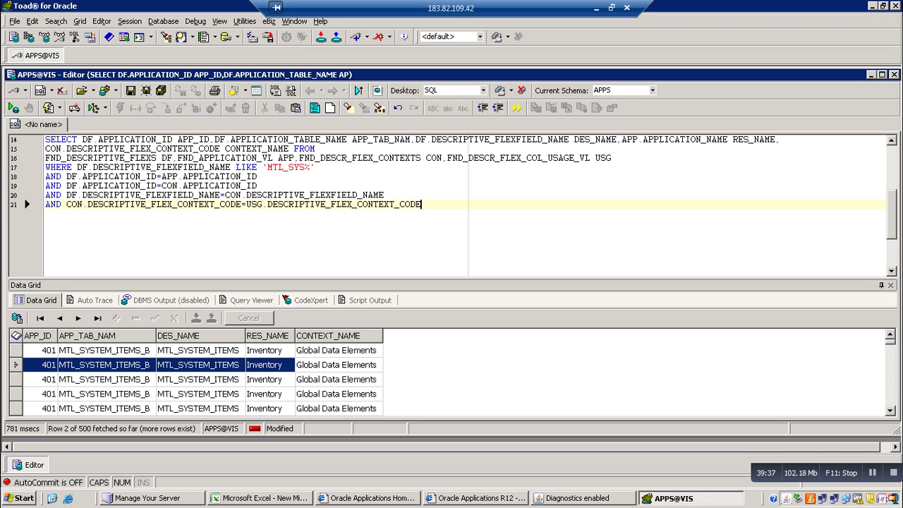
scroll(451, 204, up, 3)
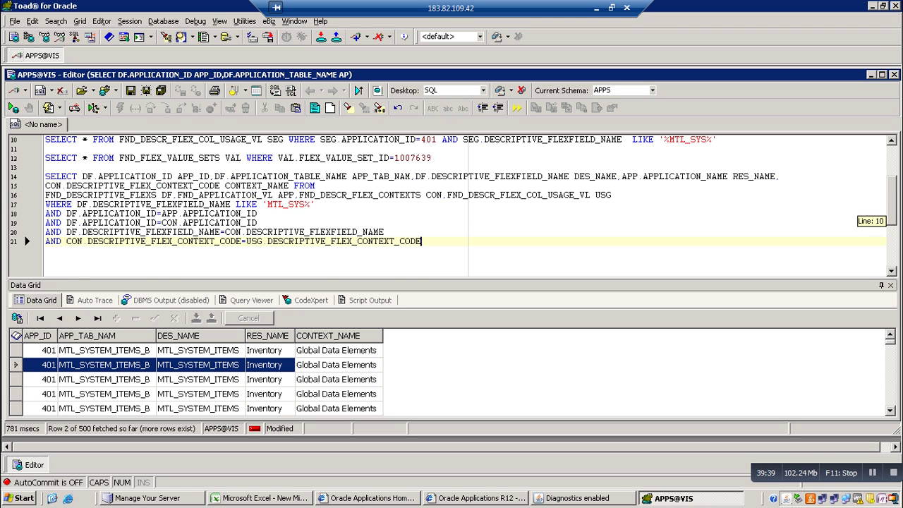
click(718, 167)
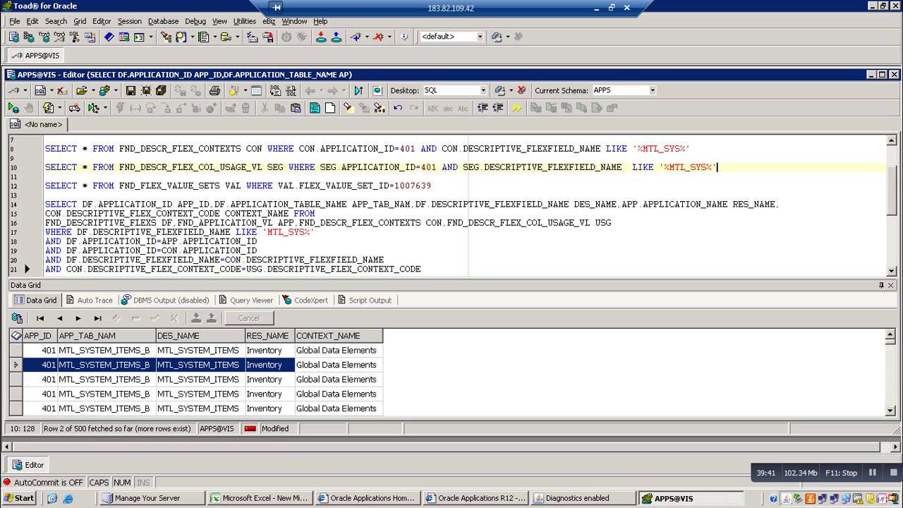
key(F9)
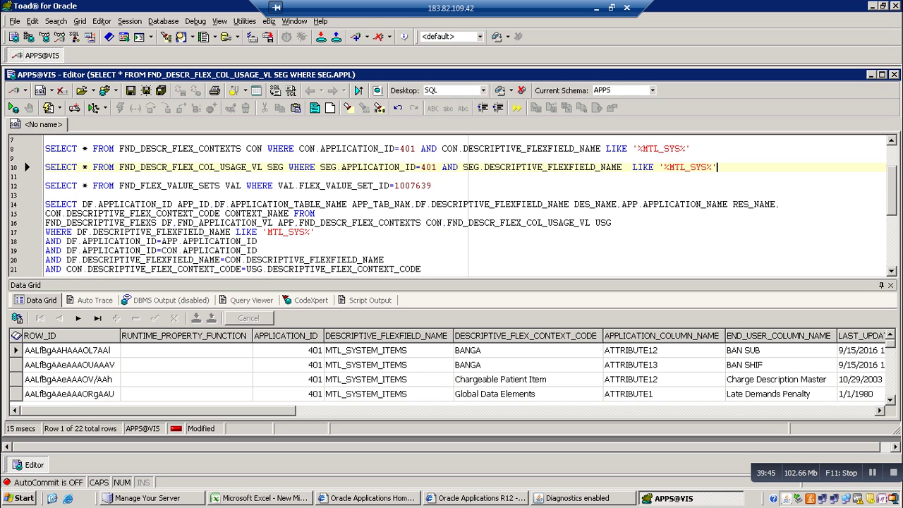
Start a new USG. column after CONTEXT_NAME in the select list
drag(891, 157, 892, 211)
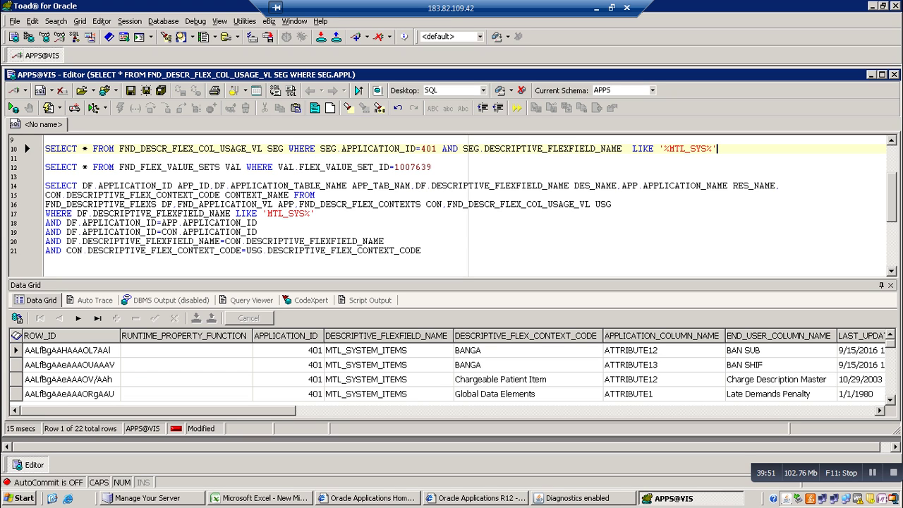
click(289, 195)
text(,)
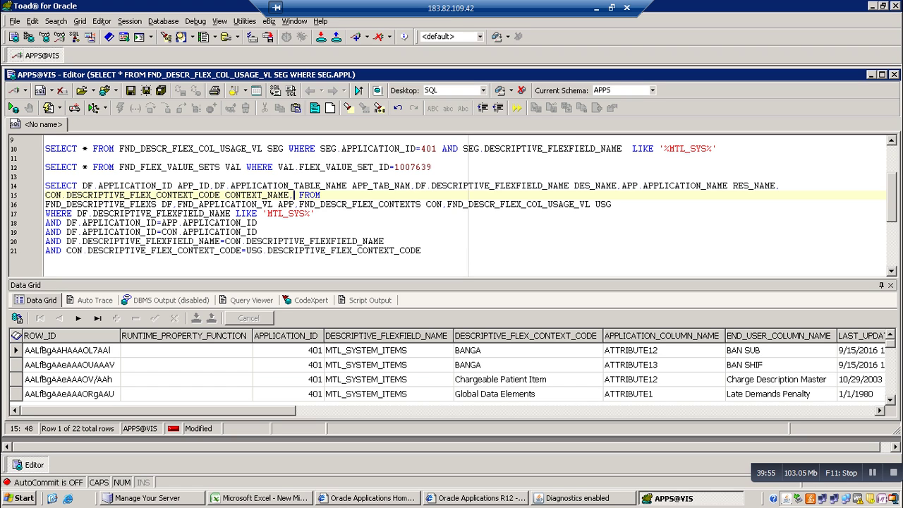
text(USG.)
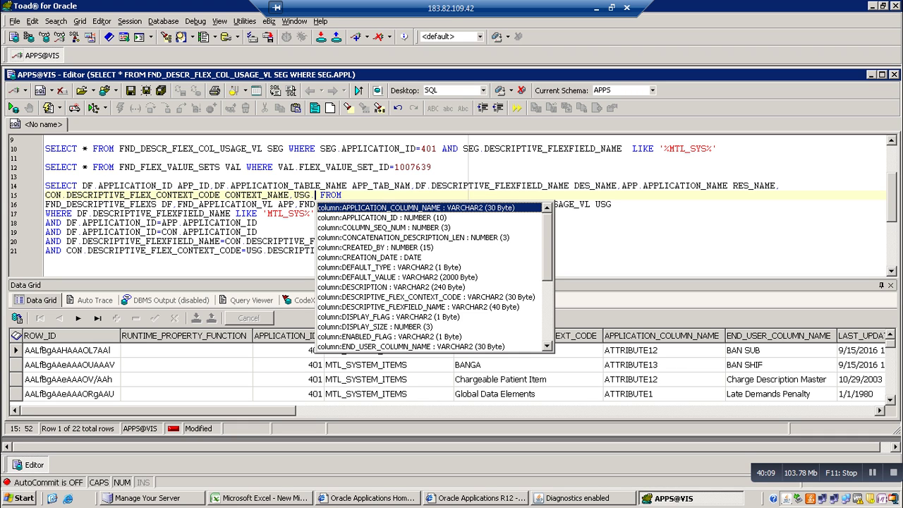
Complete the new column as USG.FORM_LEFT_PROMPT and run the join query
key(Down)
key(Down)
key(Down)
key(Down)
key(Down)
key(Down)
key(Down)
key(Down)
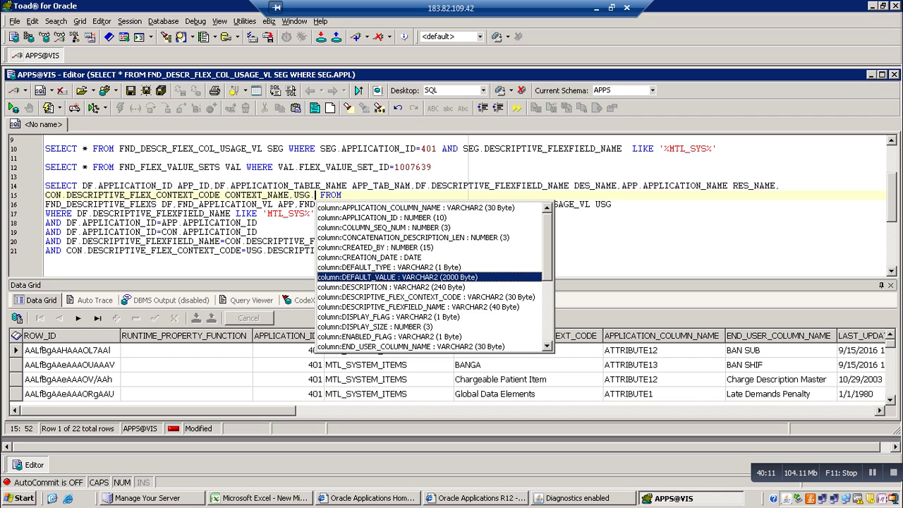
key(Down)
key(Down)
key(Down)
key(Down)
key(Down)
key(Down)
key(Down)
key(Down)
key(Down)
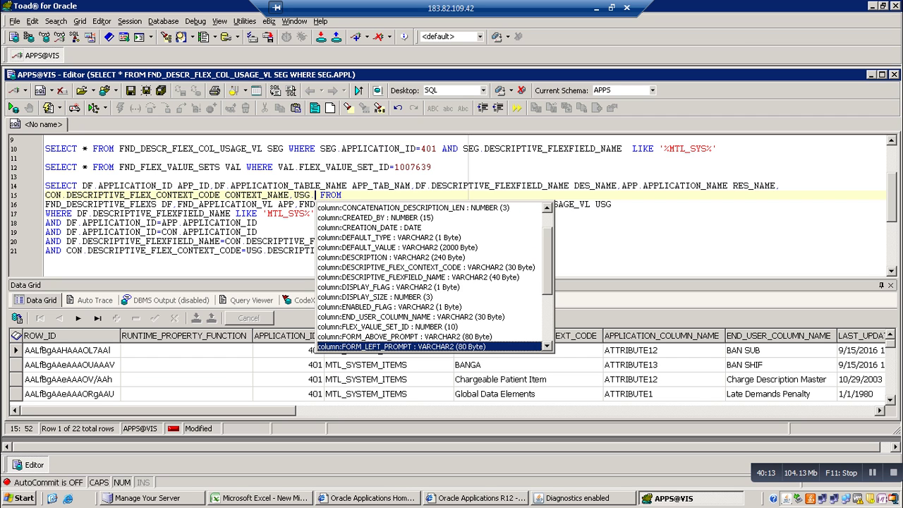
key(Up)
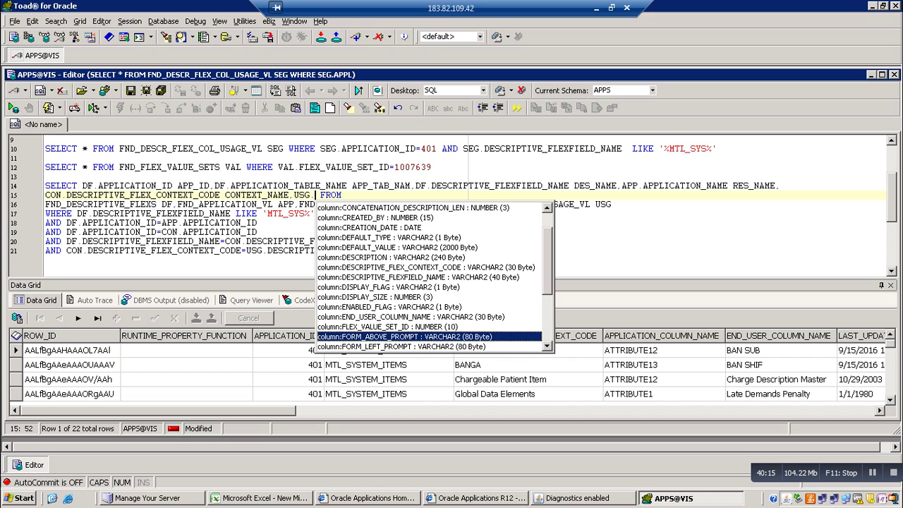
key(Down)
key(Down)
key(Up)
key(Return)
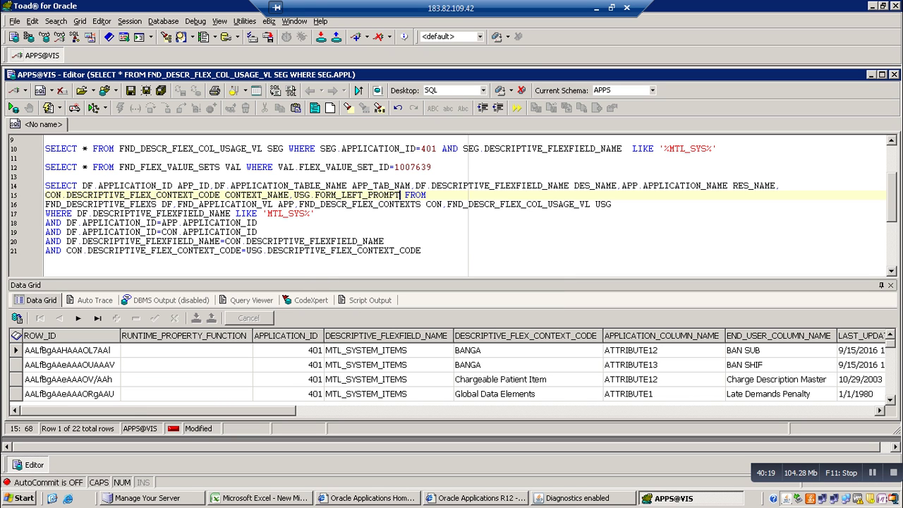
key(F9)
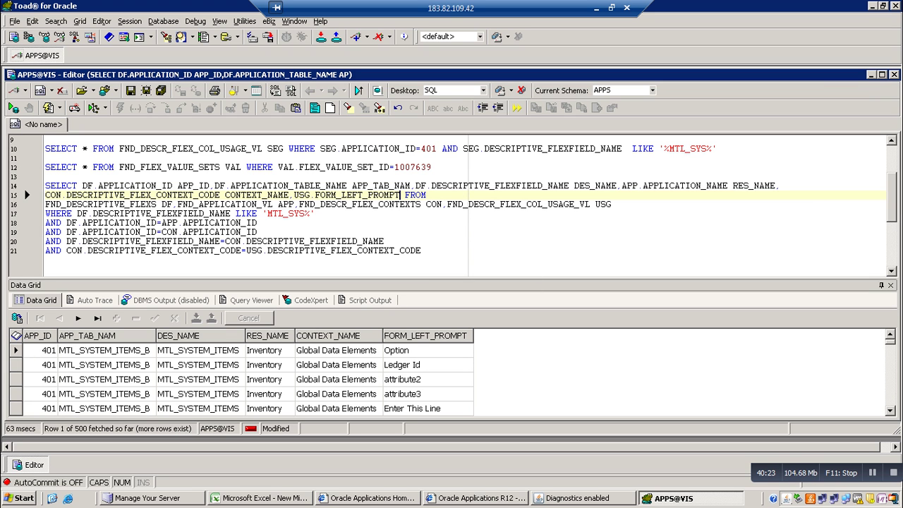
Begin a new join condition line with AND DF.APPLICATION_ID
click(422, 251)
key(Return)
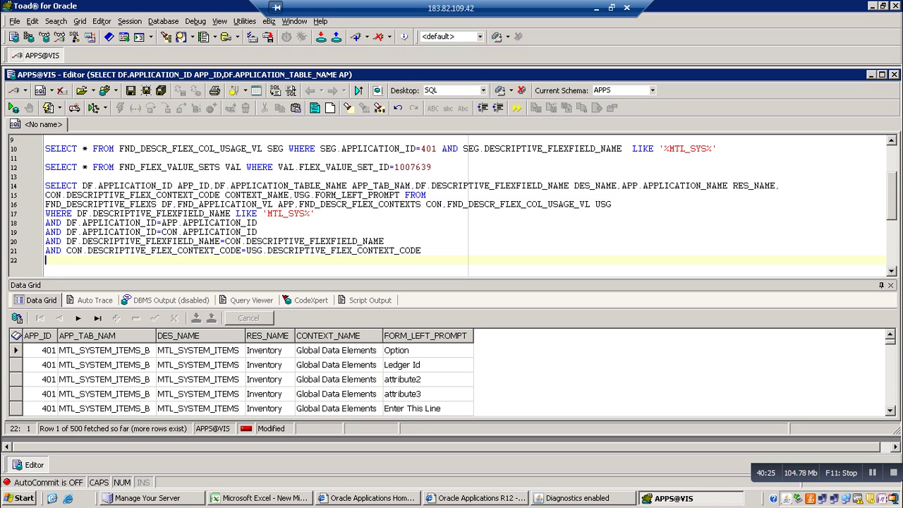
text(AND DF.AP)
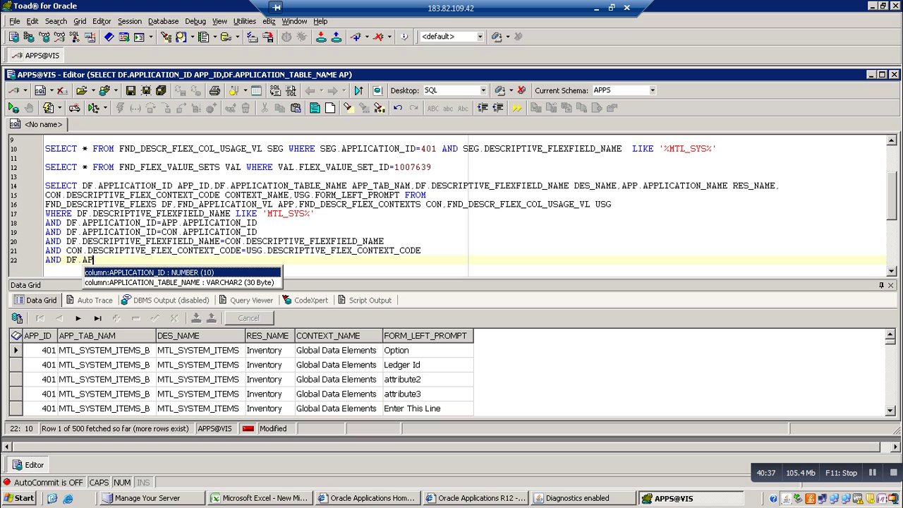
key(Return)
Complete the condition as =USG.APPLICATION_ID and run the combined query
text(=)
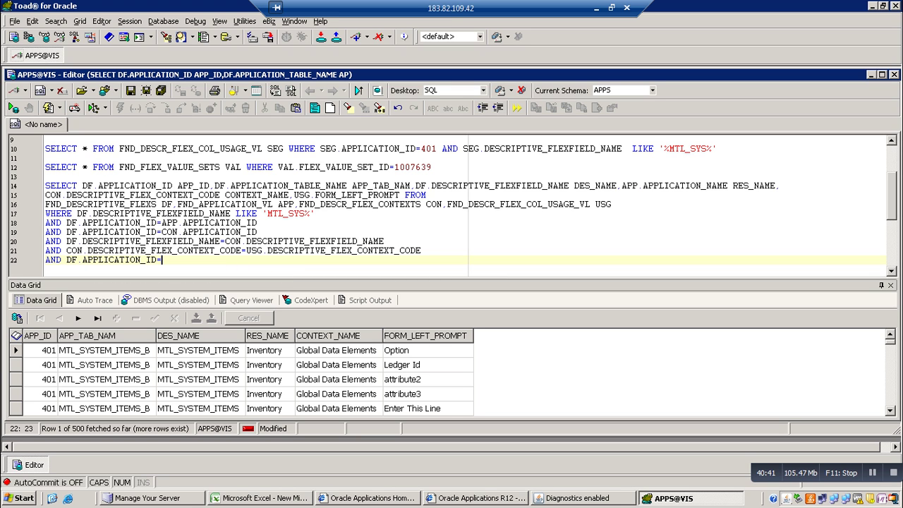
text(USG.A)
key(BackSpace)
key(BackSpace)
text(.)
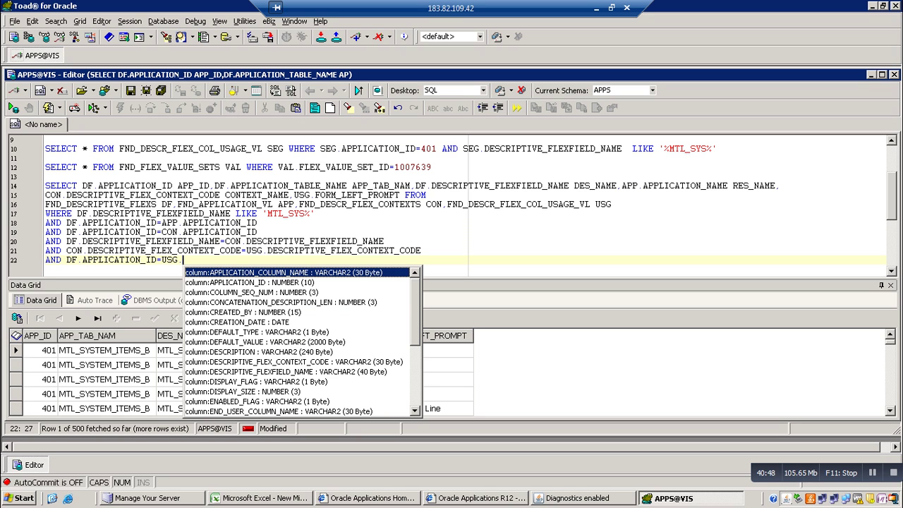
key(Down)
key(Return)
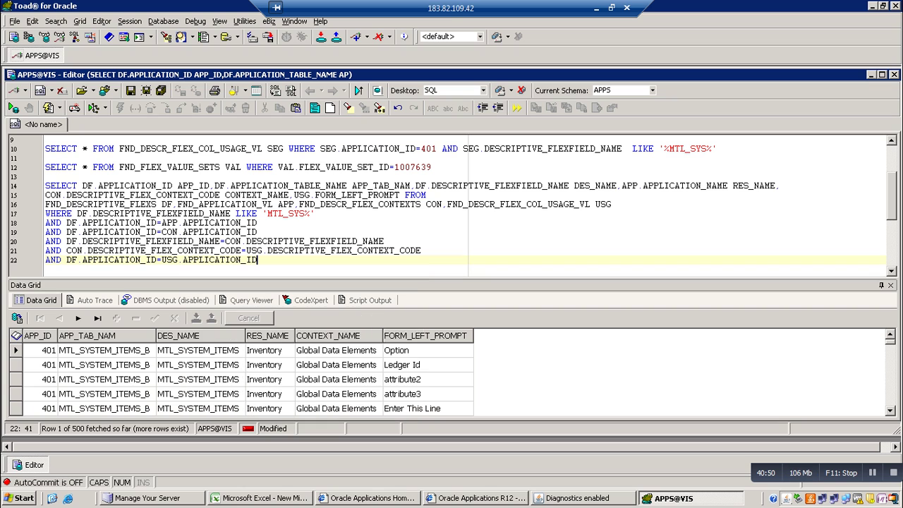
key(F9)
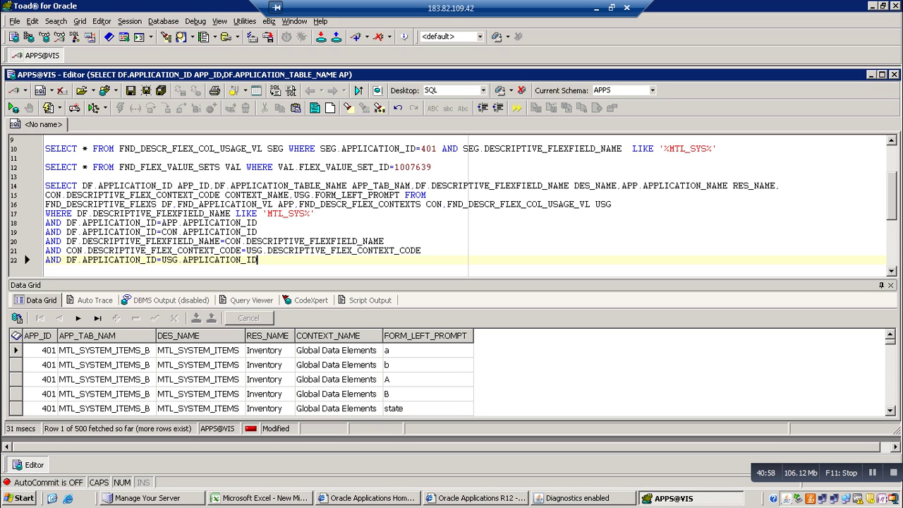
click(717, 148)
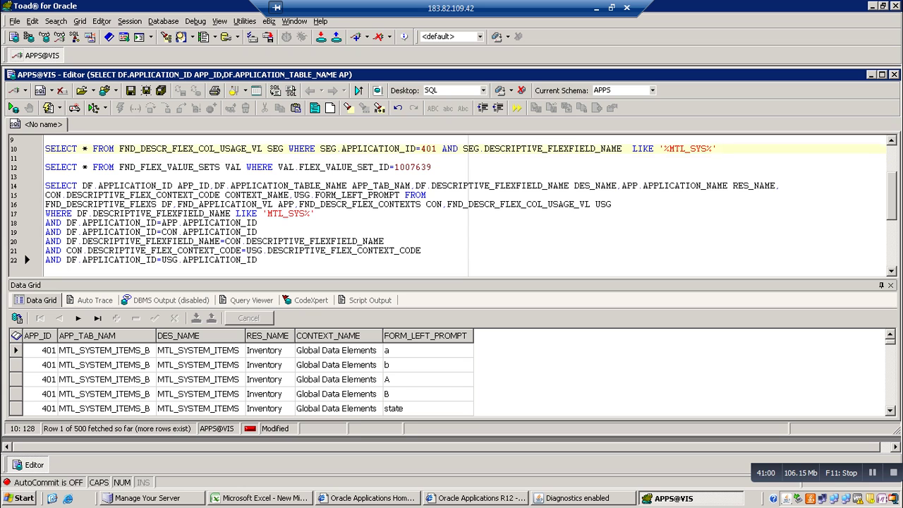
Rerun the column-usage query on line 10 and inspect its rows
key(F9)
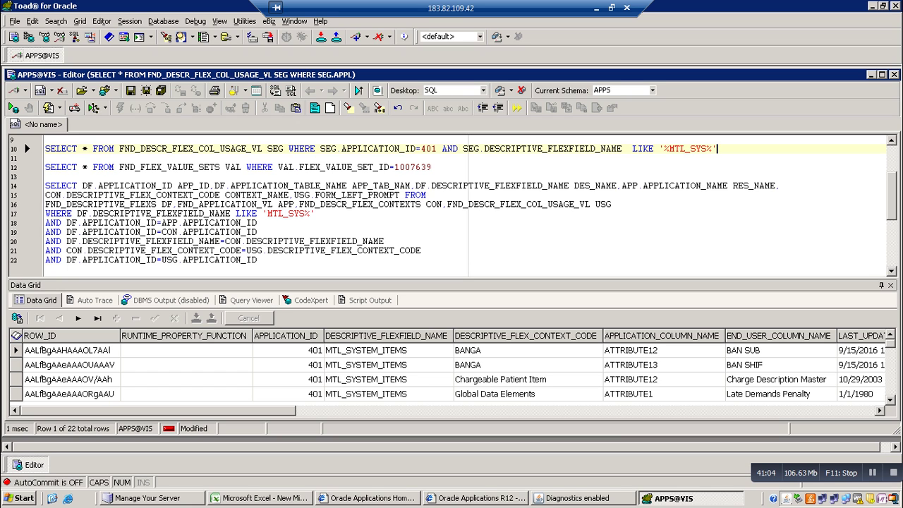
click(526, 365)
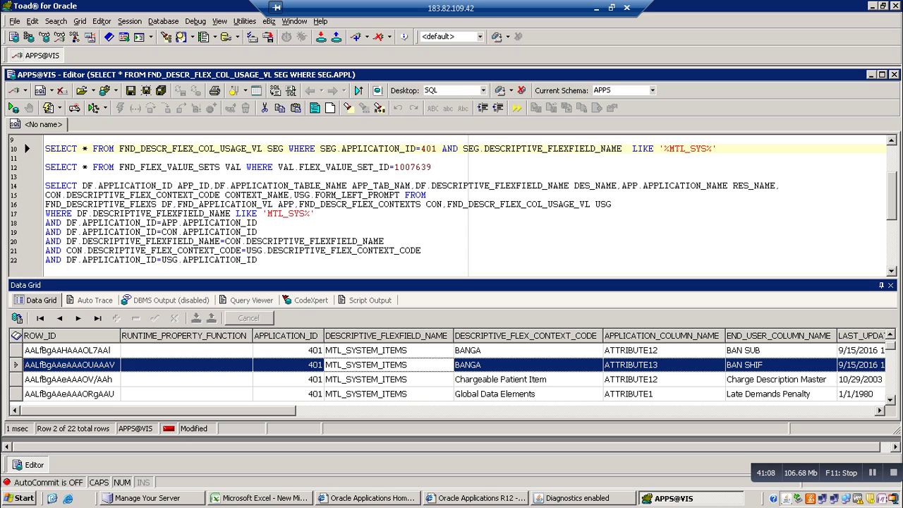
scroll(452, 205, down, 3)
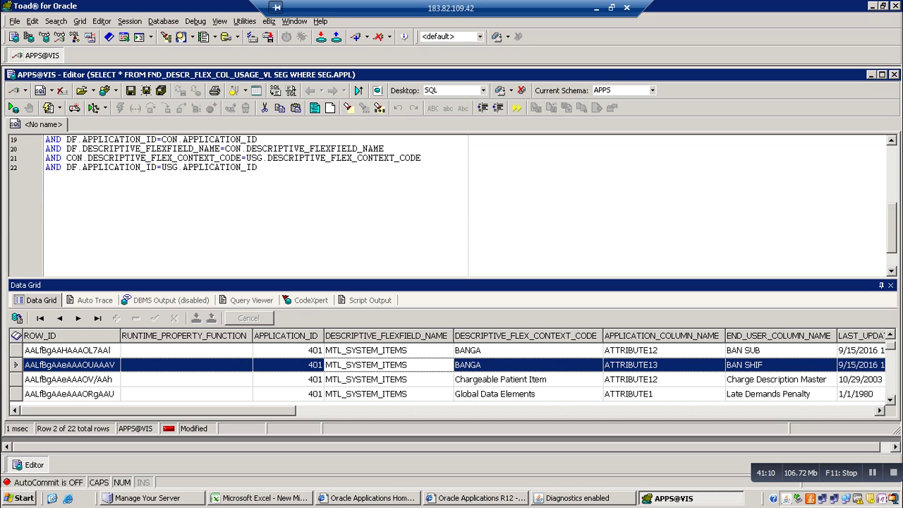
Change the condition's right side to USG.DESCRIPTIVE_FLEXFIELD_NAME
click(259, 167)
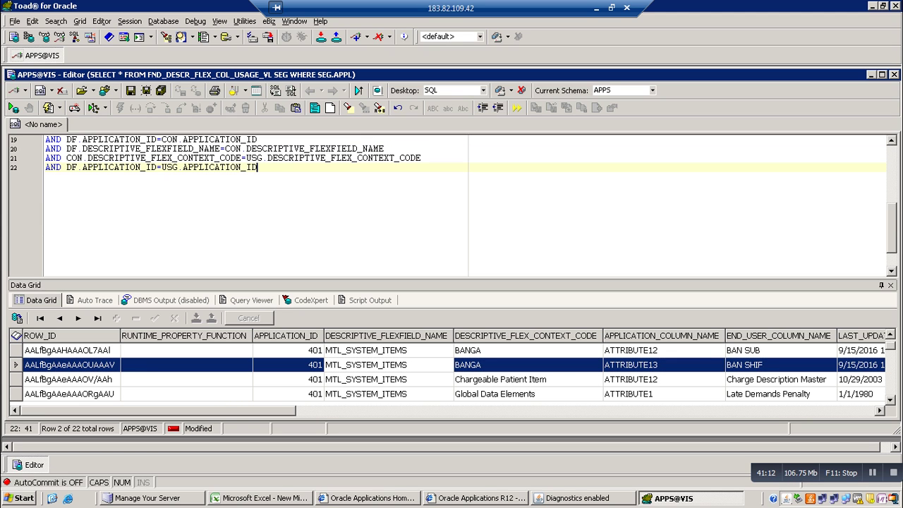
key(BackSpace)
key(BackSpace)
key(BackSpace)
key(BackSpace)
key(BackSpace)
key(BackSpace)
key(BackSpace)
key(BackSpace)
key(BackSpace)
key(BackSpace)
key(BackSpace)
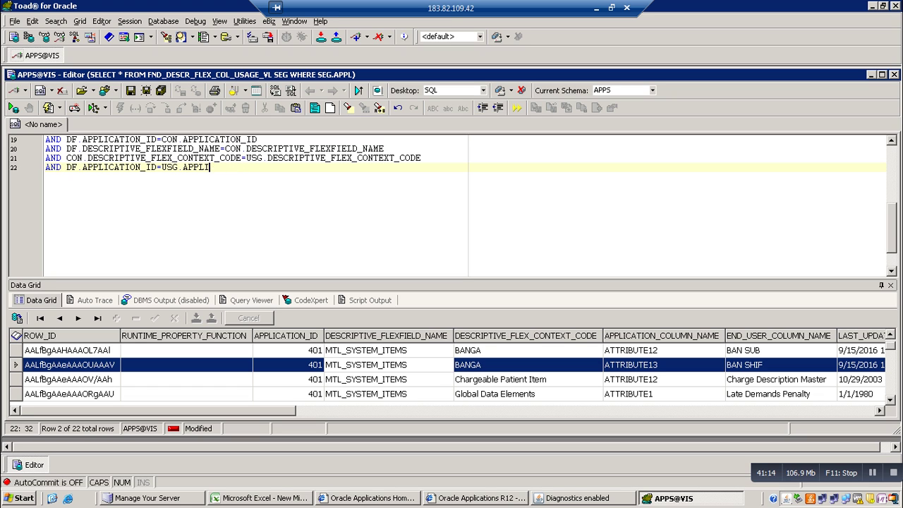
key(BackSpace)
key(BackSpace)
key(BackSpace)
key(BackSpace)
text(.)
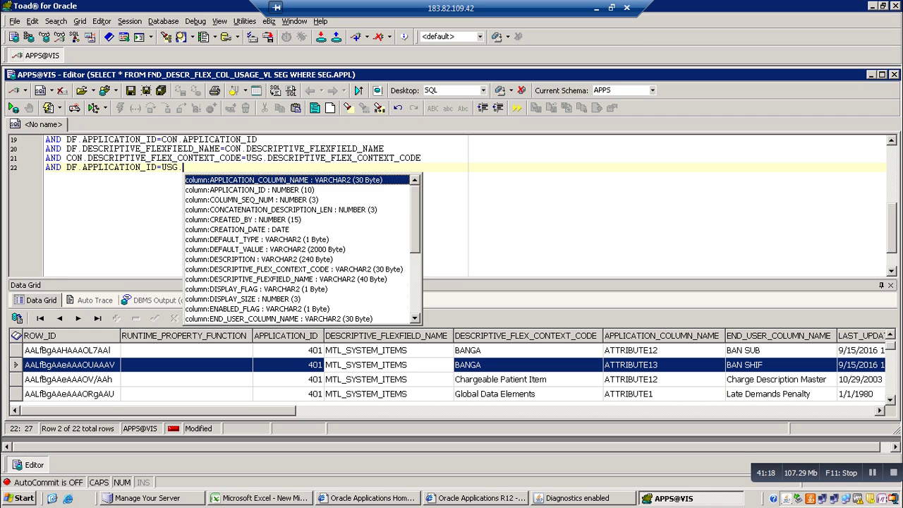
text(D)
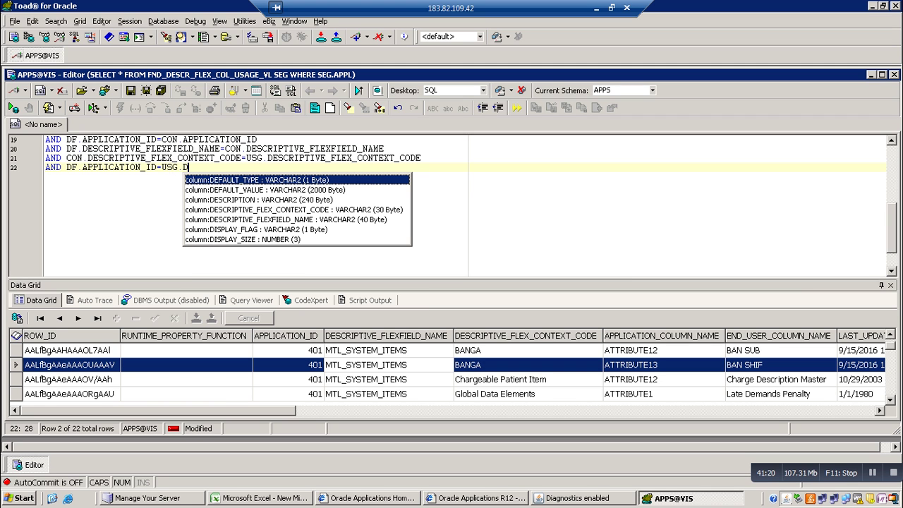
key(Down)
key(Down)
key(Down)
key(Down)
key(Return)
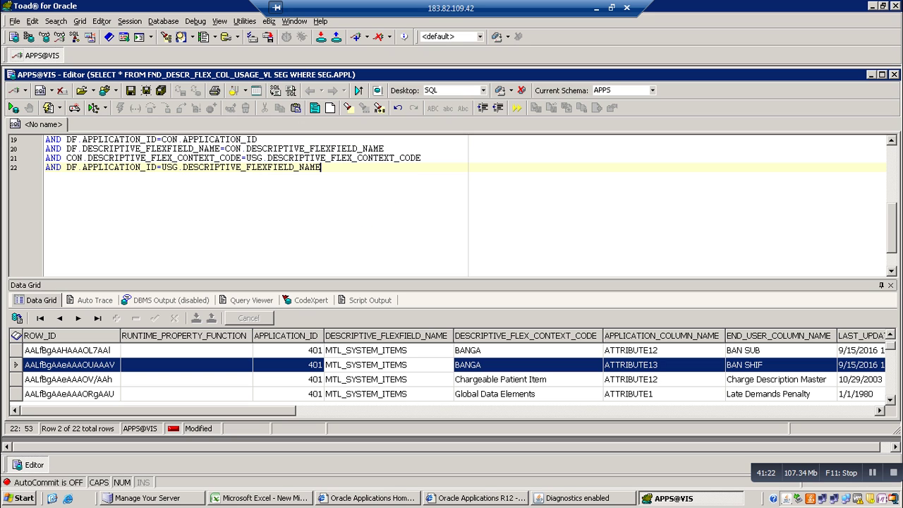
Erase APPLICATION_ID from the condition's left side, leaving DF.D
key(ctrl+shift+Left)
key(ctrl+shift+Left)
key(ctrl+shift+Left)
key(ctrl+shift+Left)
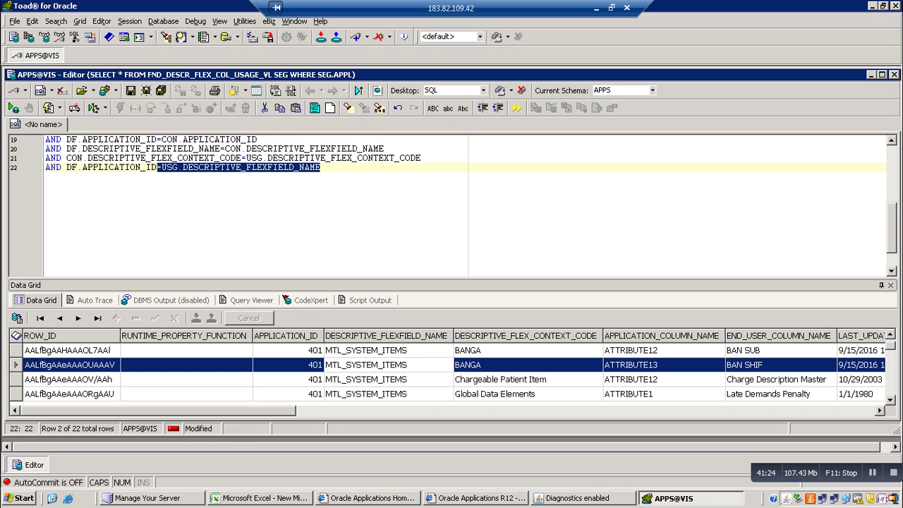
key(End)
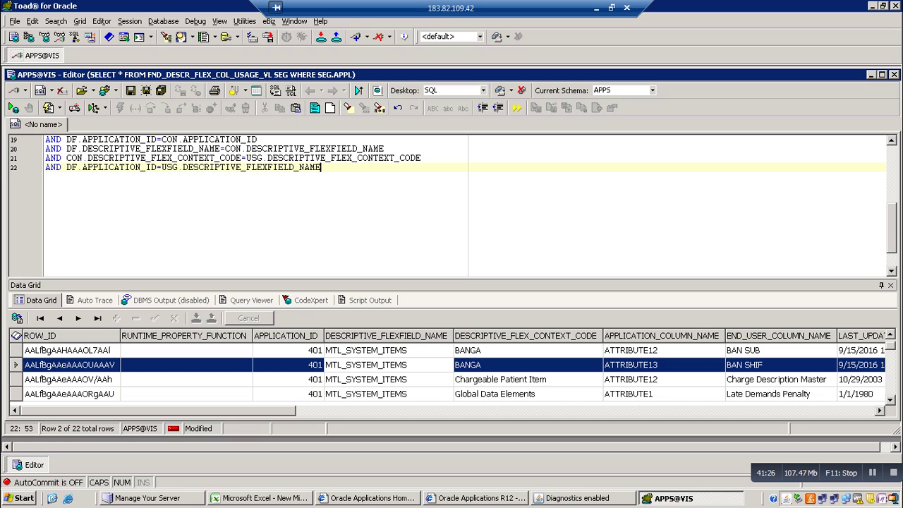
key(ctrl+Left)
key(ctrl+Left)
key(ctrl+Left)
key(ctrl+Left)
key(BackSpace)
key(BackSpace)
key(BackSpace)
key(BackSpace)
key(BackSpace)
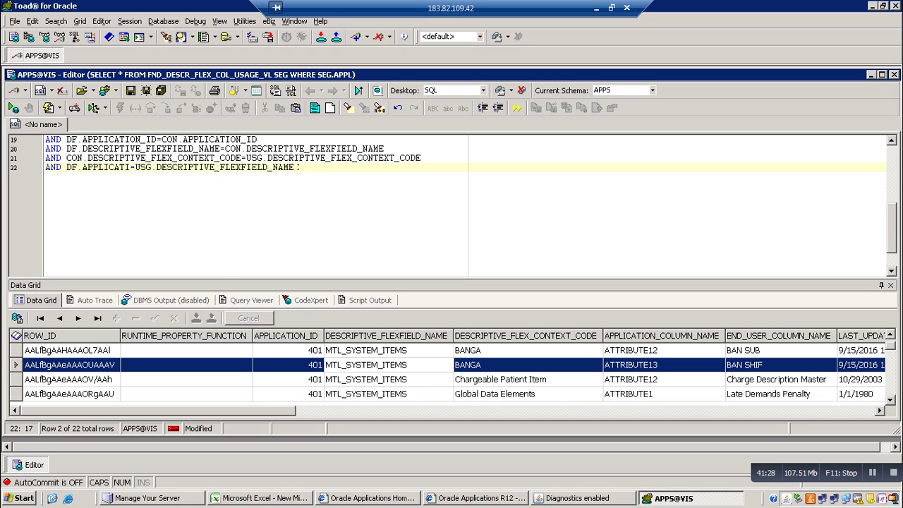
key(BackSpace)
key(BackSpace)
key(BackSpace)
key(BackSpace)
key(BackSpace)
key(BackSpace)
key(BackSpace)
key(BackSpace)
key(Left)
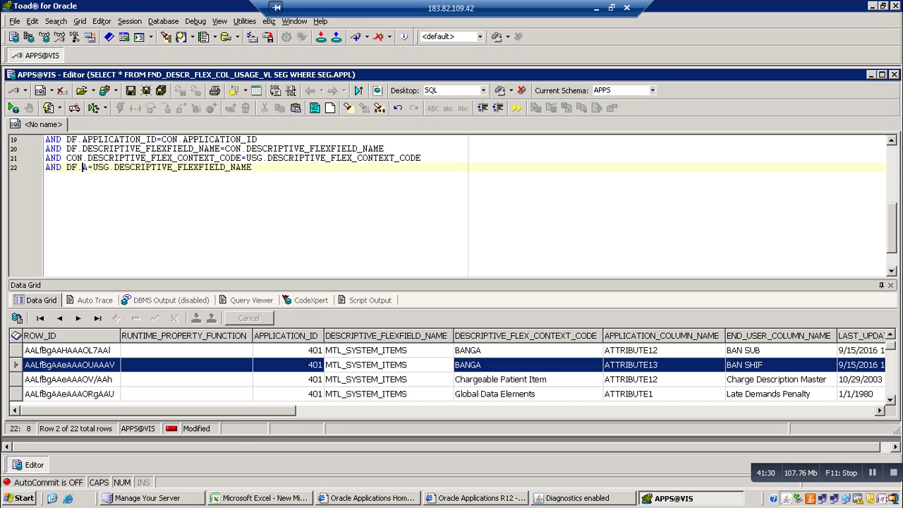
key(Delete)
key(BackSpace)
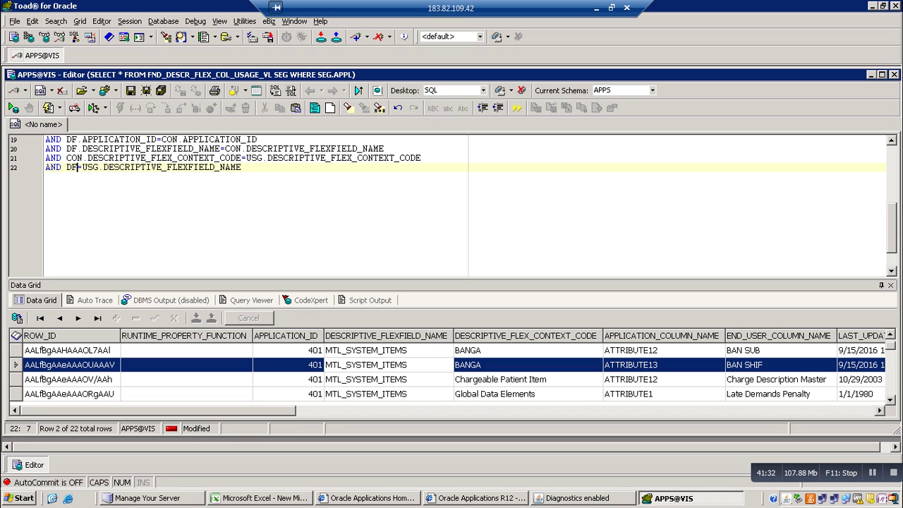
text(.)
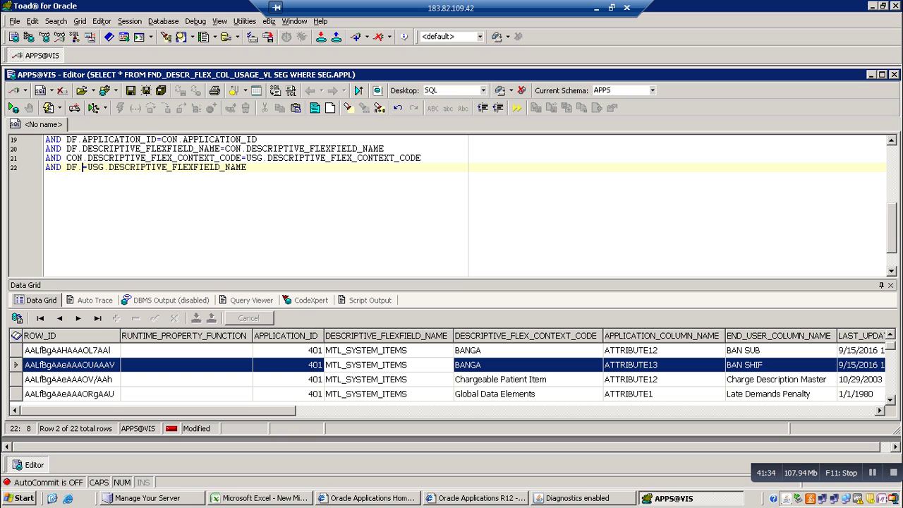
text(D)
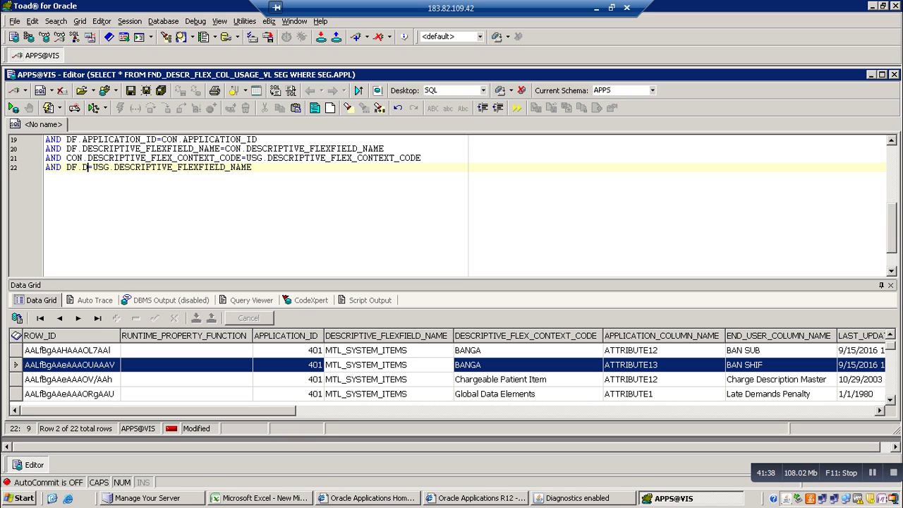
Paste DESCRIPTIVE_FLEXFIELD_NAME after DF. and run the query, returning 22 rows
click(253, 168)
drag(253, 167, 115, 167)
key(ctrl+c)
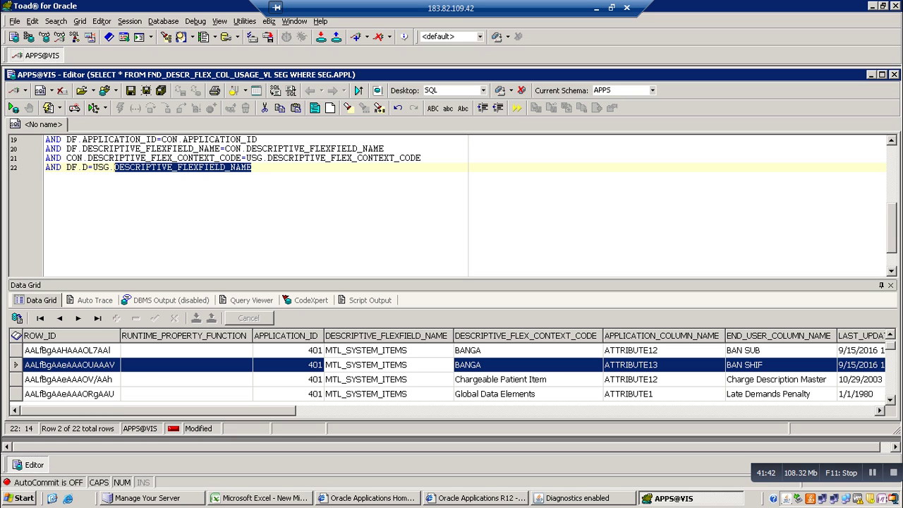
click(89, 167)
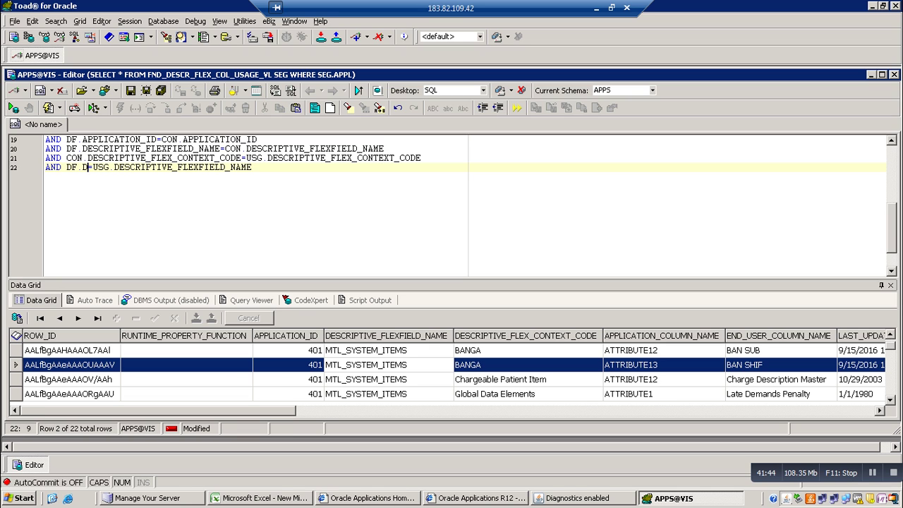
drag(89, 167, 83, 168)
key(ctrl+v)
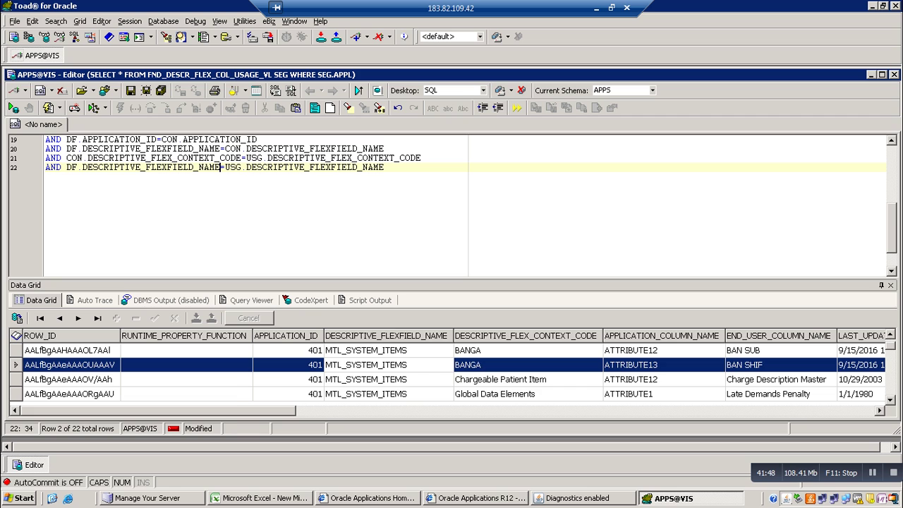
key(F9)
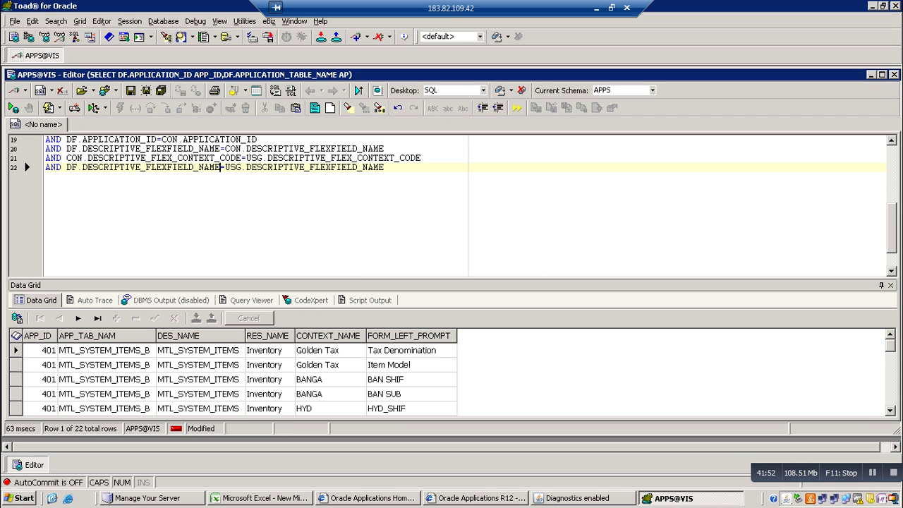
click(411, 379)
key(Down)
key(Down)
key(Down)
key(Down)
key(Down)
key(Down)
key(Down)
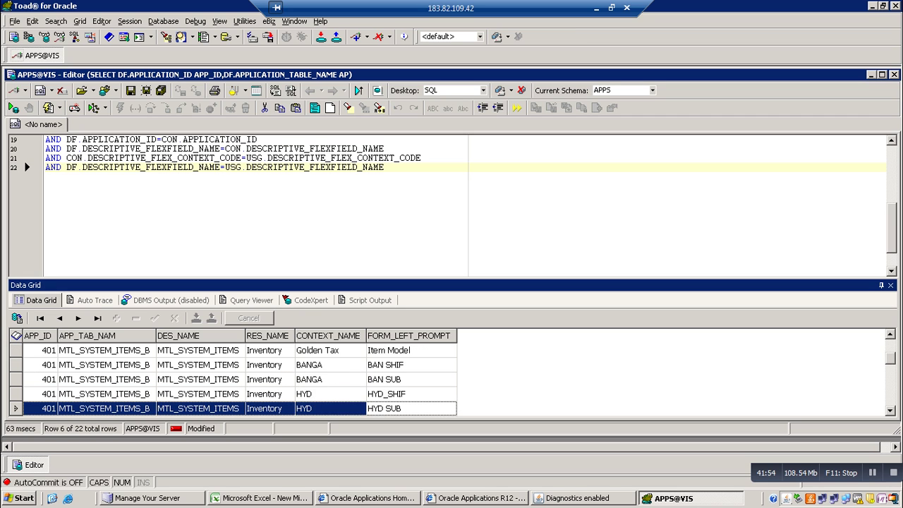
key(Down)
key(Down)
key(Down)
key(Down)
key(Down)
key(Down)
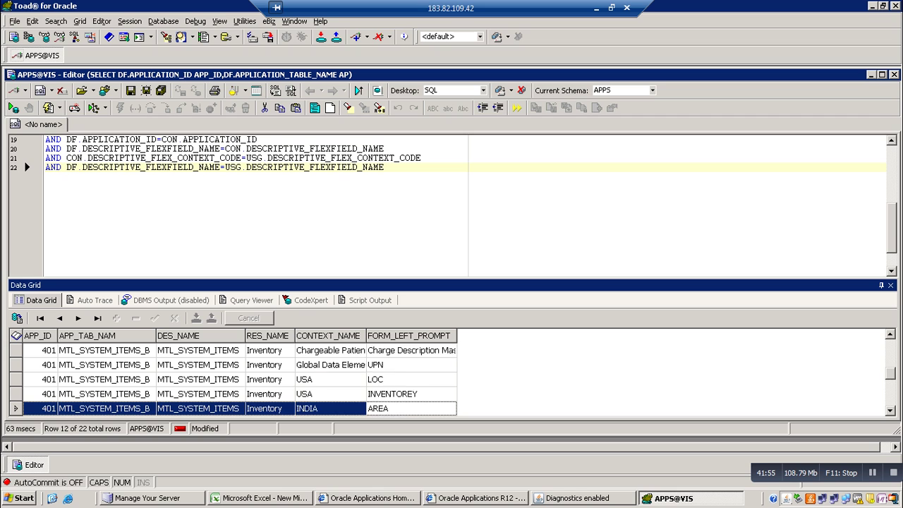
key(Down)
key(Down)
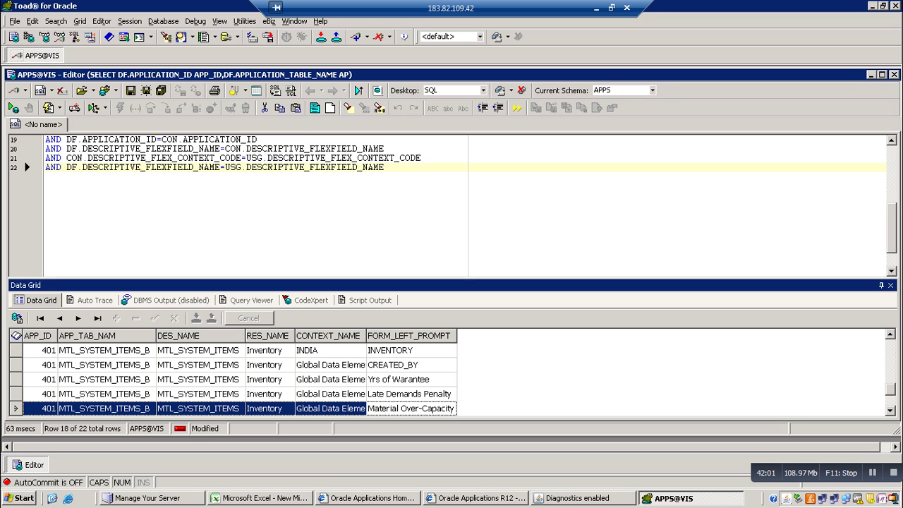
drag(893, 240, 893, 187)
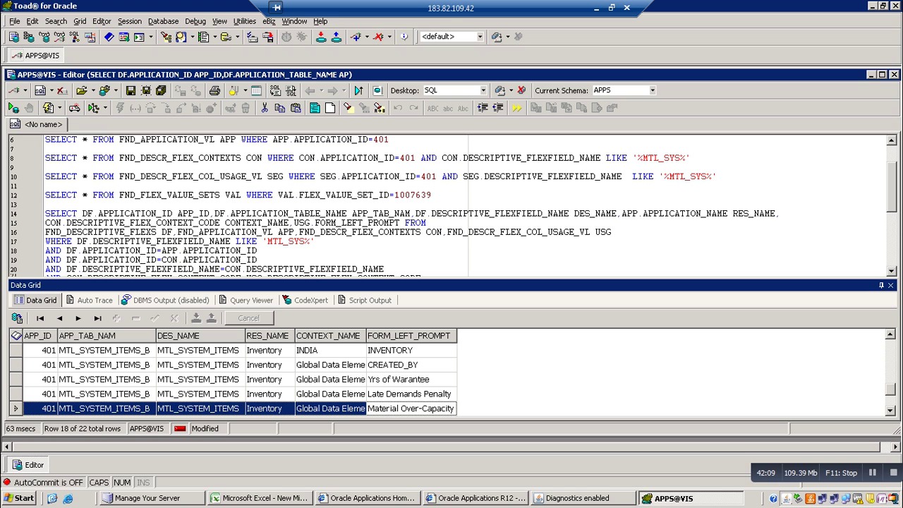
click(612, 232)
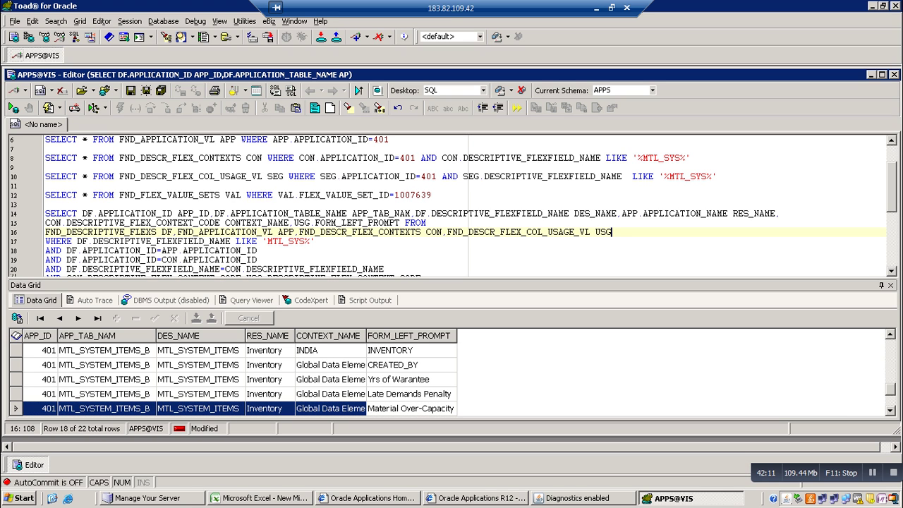
Add FND_FLEX_VALUE_SETS with alias VAL to the FROM list after USG
text(USG,FND_FLEX_)
text(VALUE)
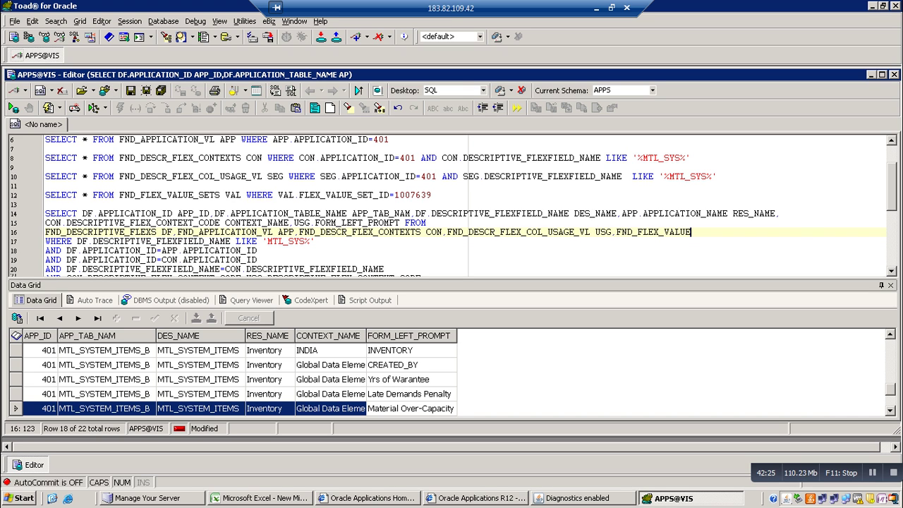
text(_SETS)
text(VAL)
Add a SEGMEN alias and a trailing comma after FORM_LEFT_PROMPT in the select list
click(401, 222)
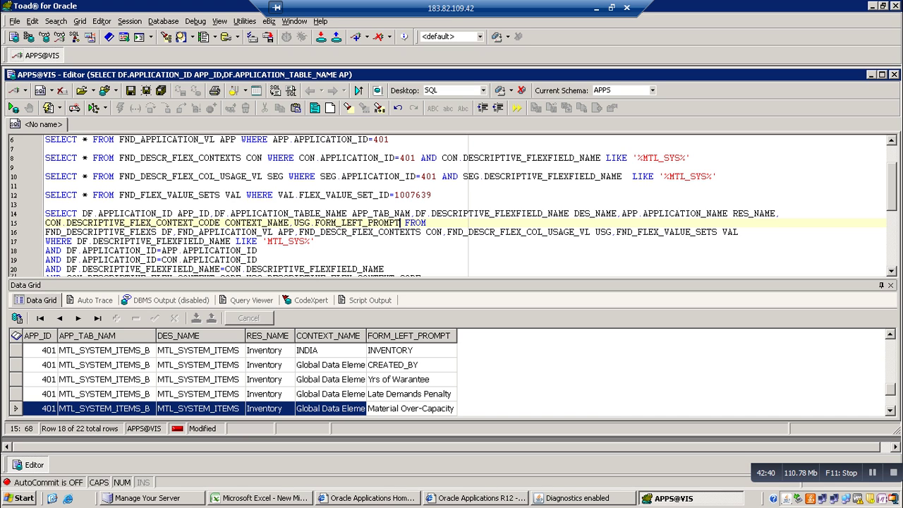
text(SEGMENT)
key(BackSpace)
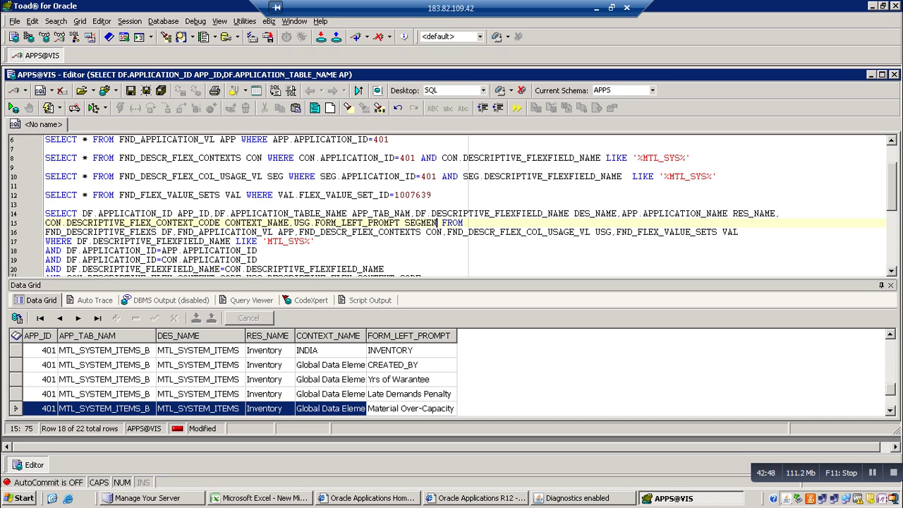
text(,)
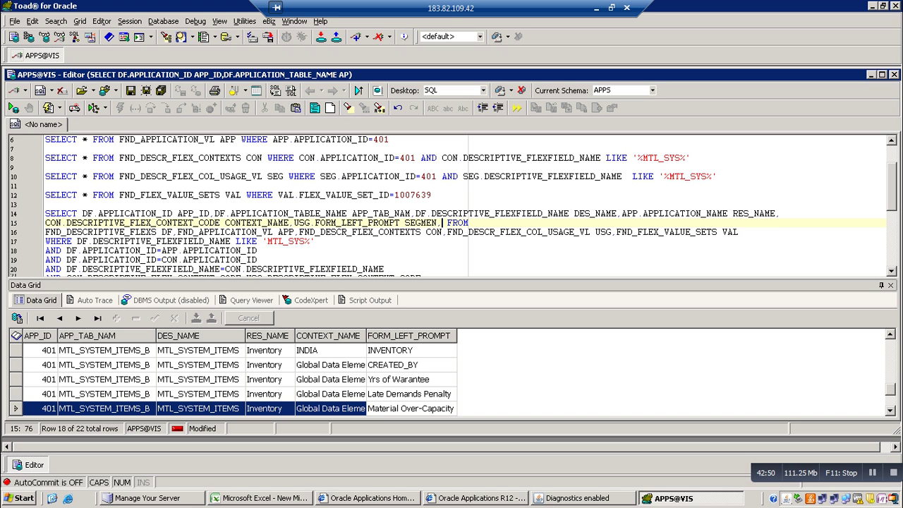